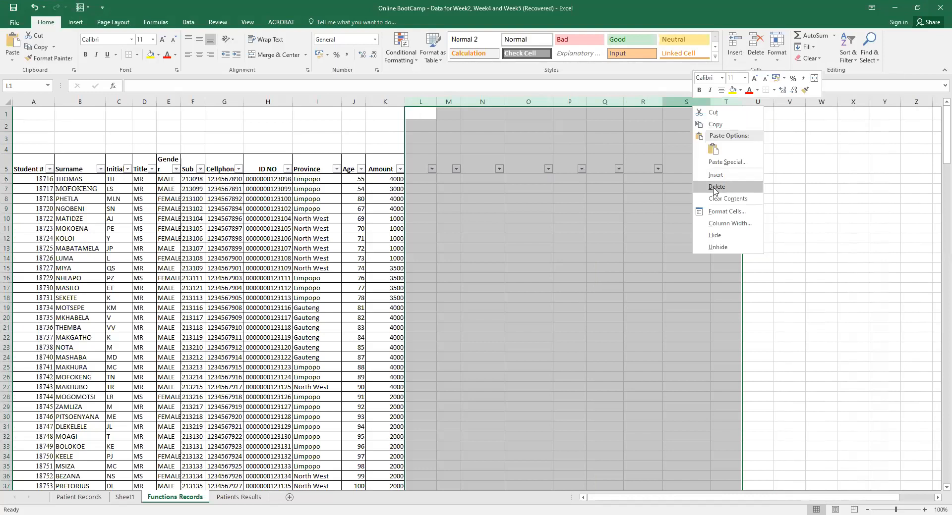
Delete the selected empty columns L to T and check the last record in row 244.
left_click(715, 187)
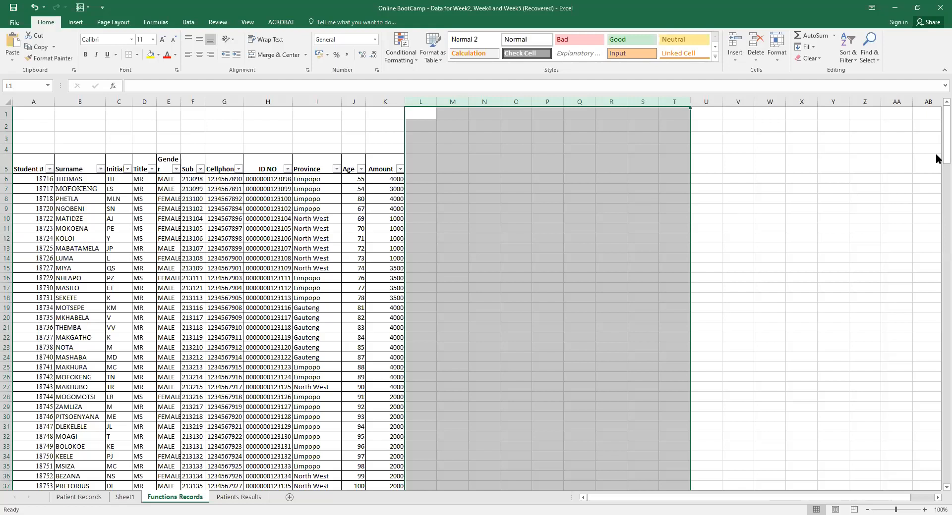
left_click_drag(937, 158, 937, 488)
left_click_drag(946, 455, 946, 455)
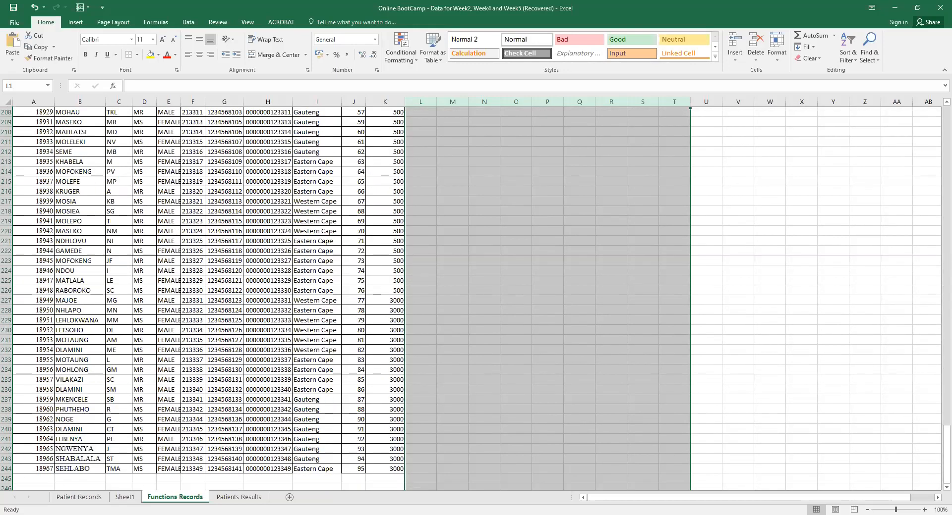
left_click(7, 468)
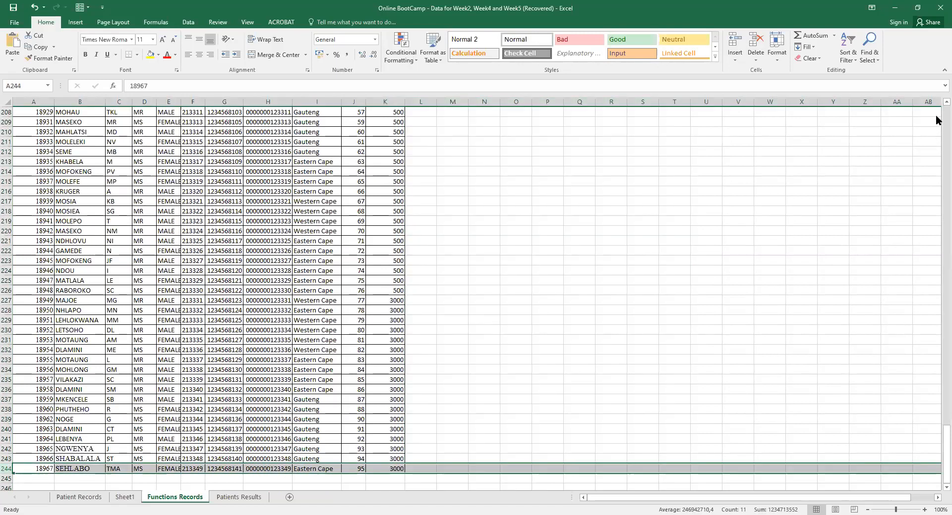
scroll(937, 124, "up", 20)
scroll(938, 120, "up", 20)
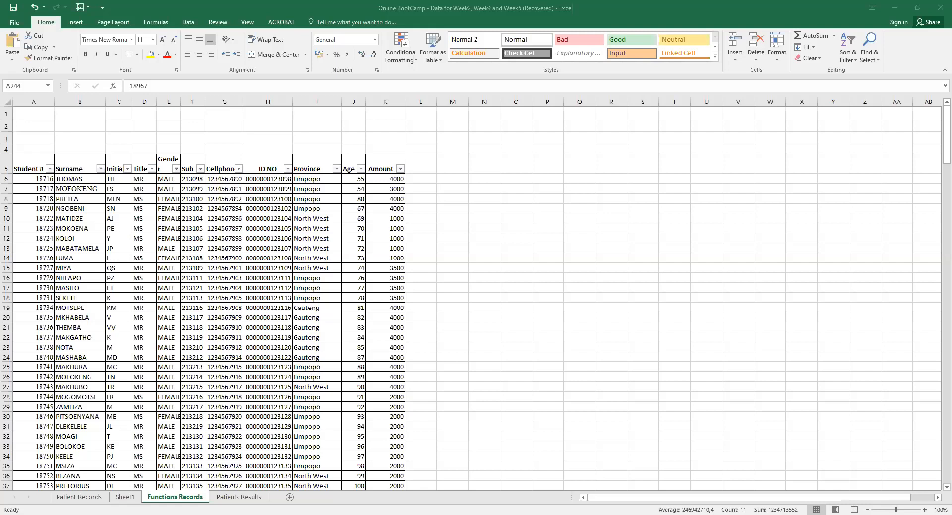
Select the header row A5:K5 and auto-fit the width of the Gender column.
left_click(323, 237)
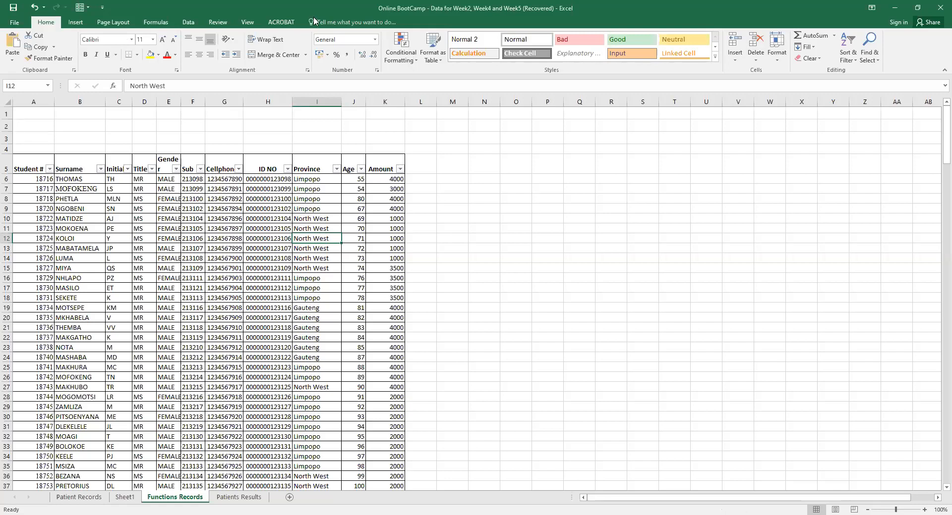
left_click(74, 26)
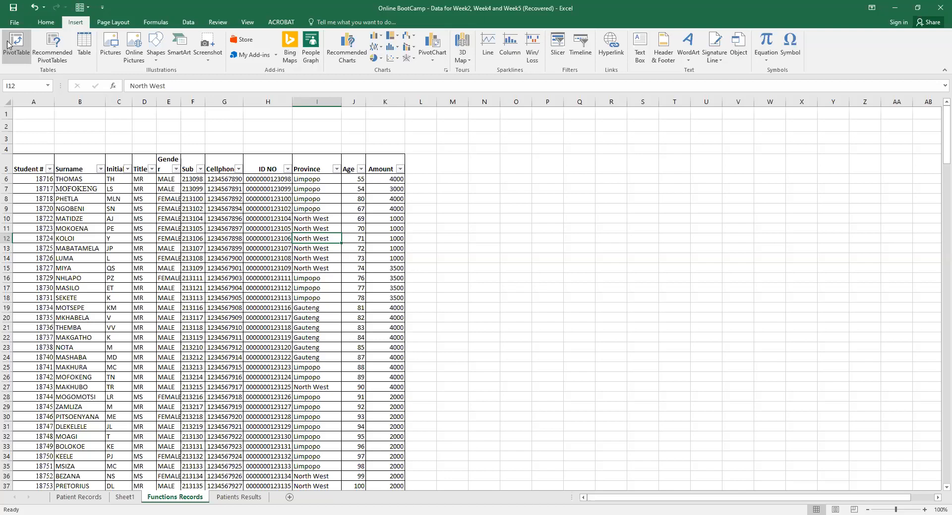
left_click_drag(27, 166, 399, 159)
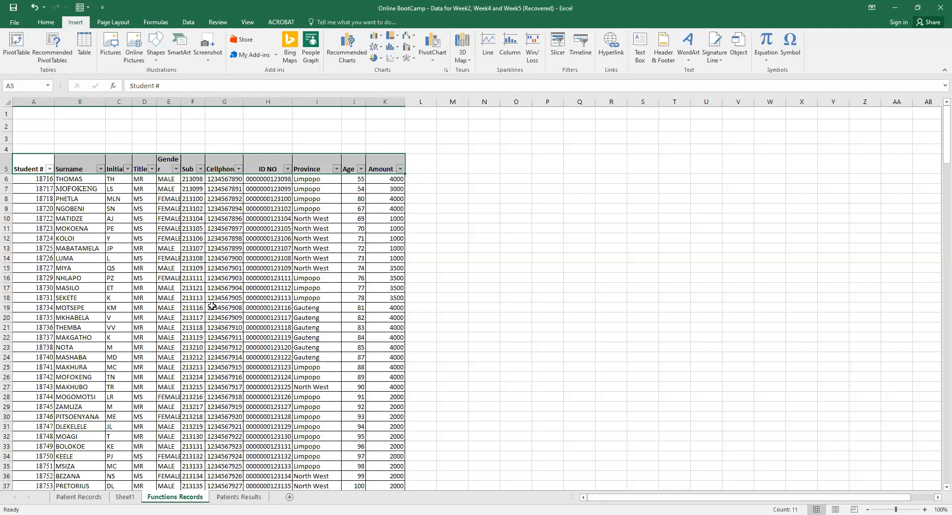
double_click(182, 100)
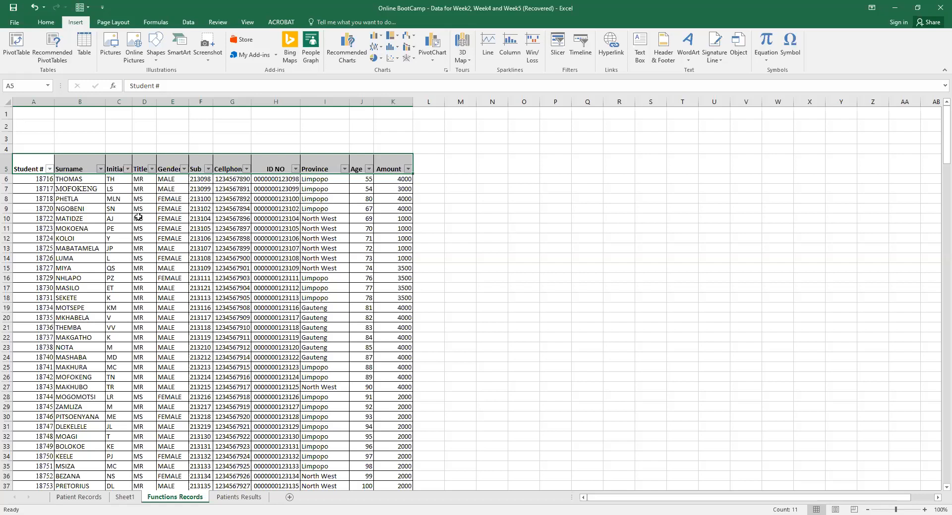
Rename the Functions Records worksheet as Patients Records.
double_click(170, 497)
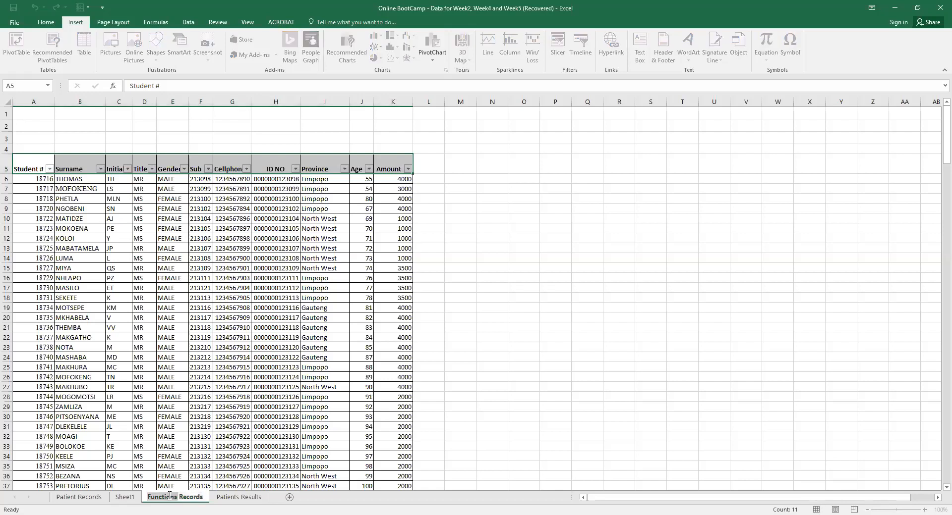
double_click(169, 497)
type("Patients")
key("Return")
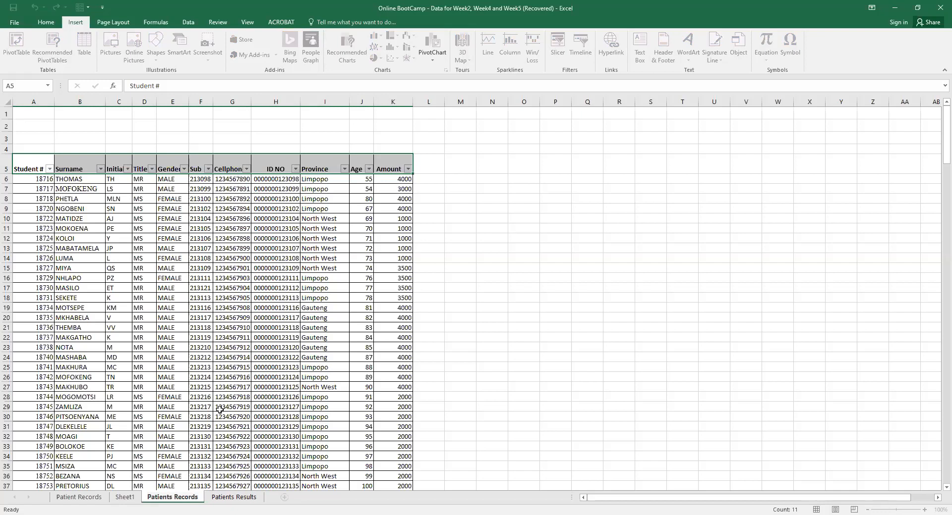
left_click(308, 320)
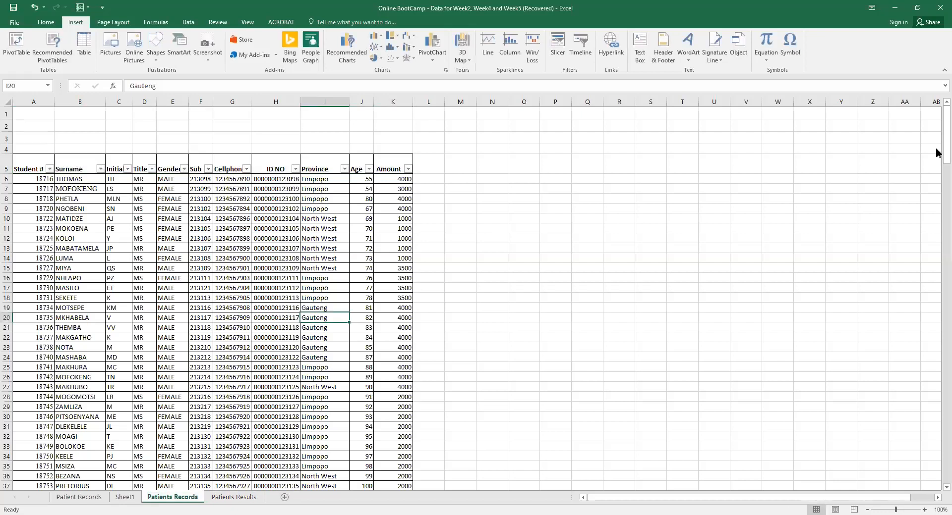
Examine the entries of the Province column from the first record down to row 40.
left_click(319, 99)
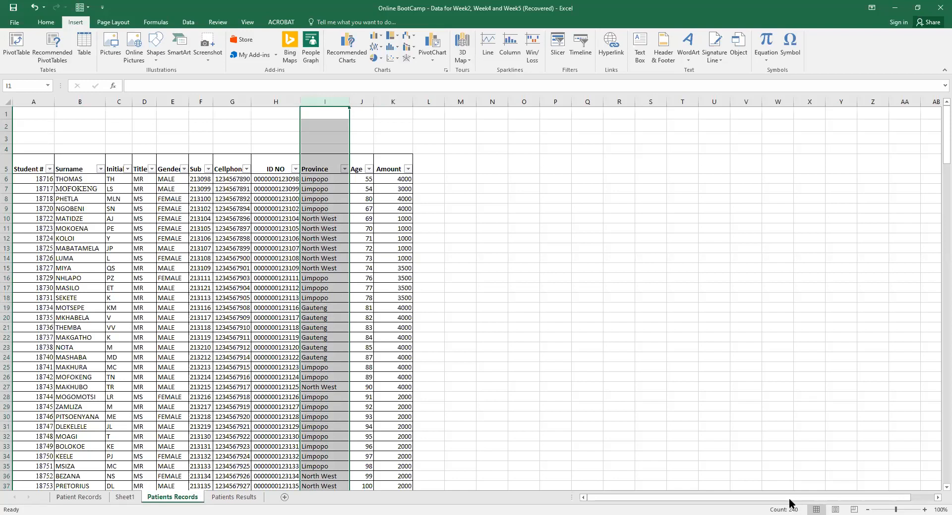
left_click(313, 189)
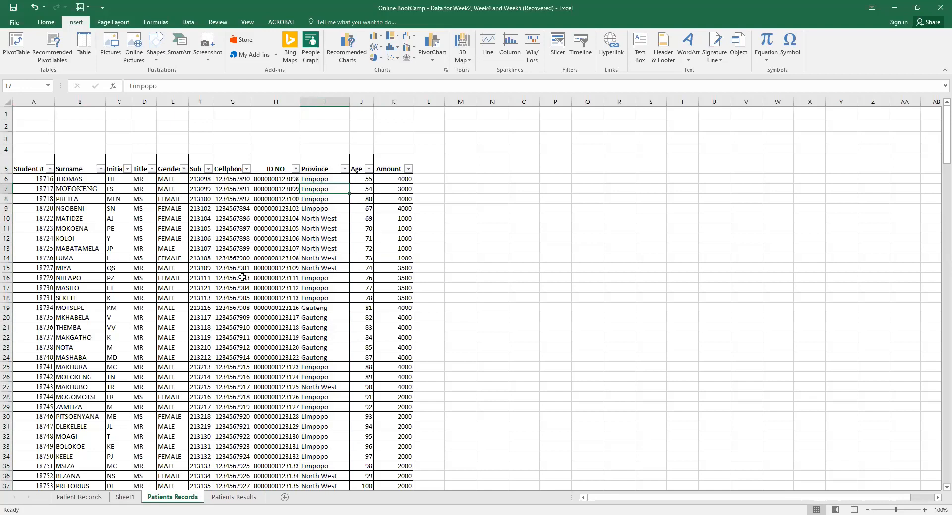
left_click(321, 179)
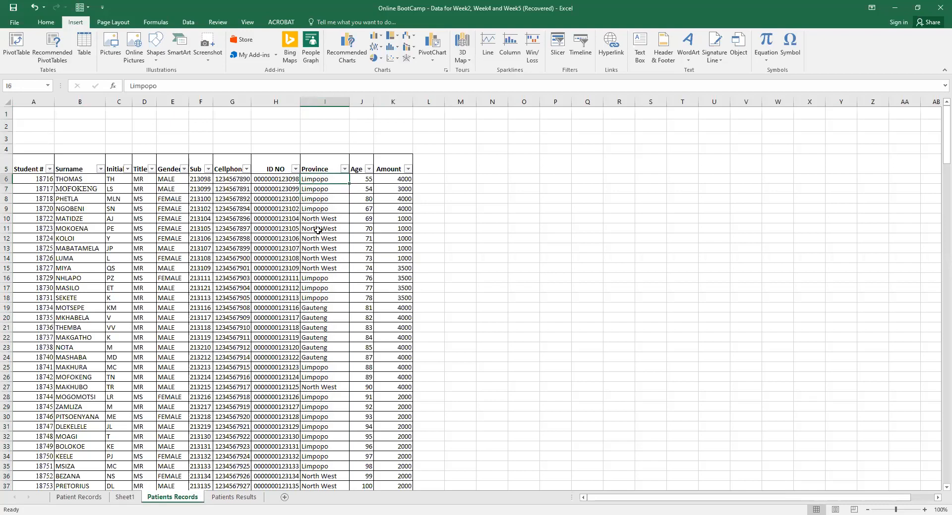
left_click(320, 399)
key("Down")
key("Down")
key("Down")
key("Down")
key("Down")
key("Down")
key("Down")
key("Down")
key("Down")
key("Down")
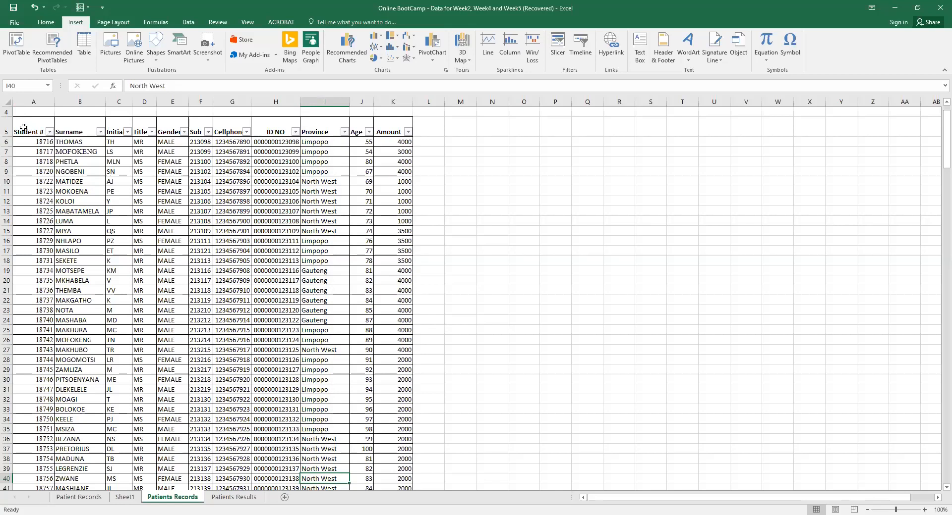
Highlight the table from the Student # header across and down the records to review the source data.
mouse_move(27, 126)
left_mouse_down()
mouse_move(84, 134)
mouse_move(208, 208)
mouse_move(369, 357)
mouse_move(395, 426)
left_mouse_up()
left_click(274, 340)
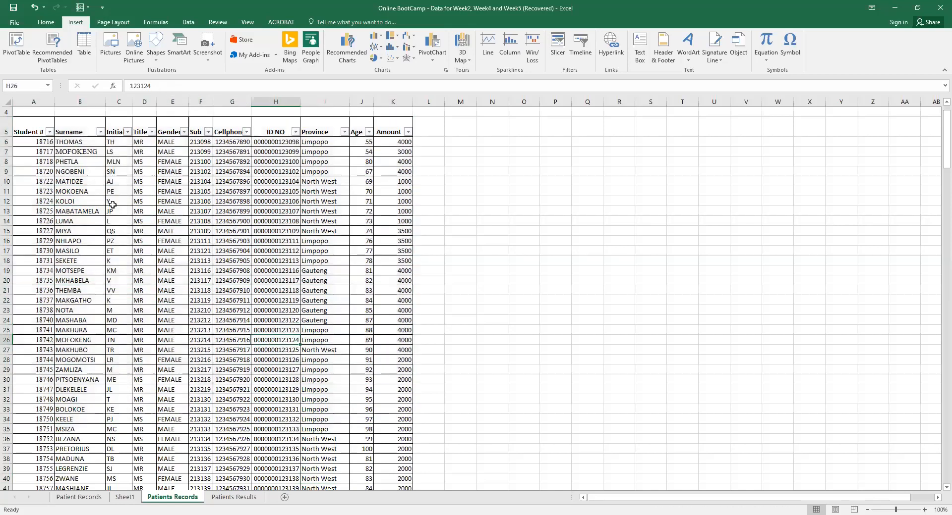
left_click_drag(28, 128, 333, 395)
left_click(254, 330)
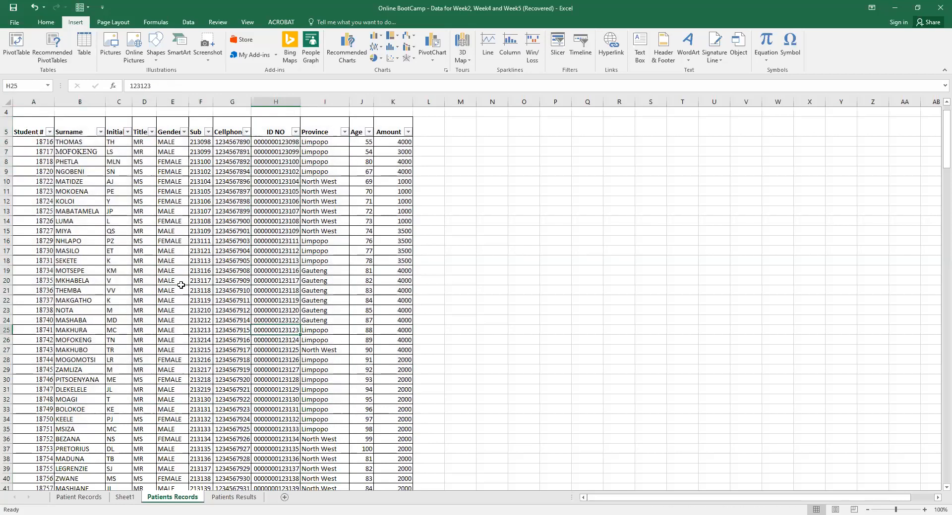
left_click(206, 261)
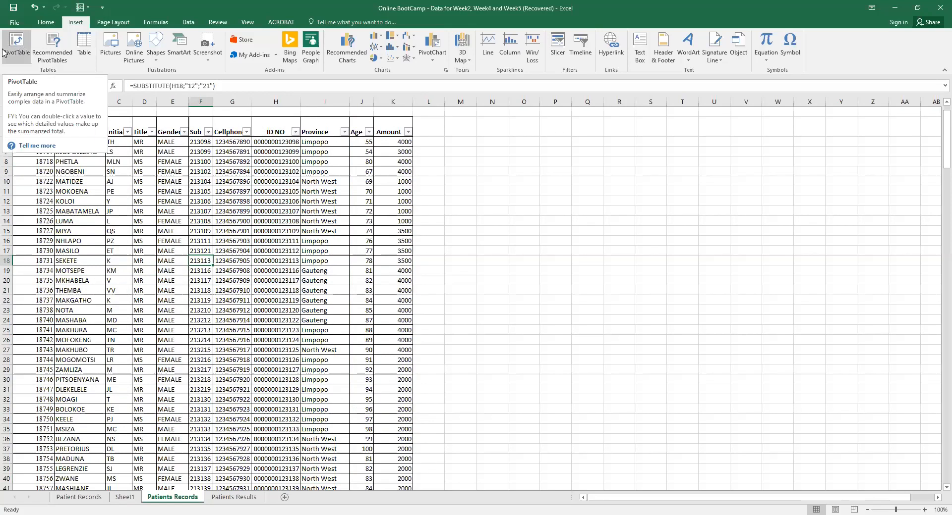
left_click(16, 39)
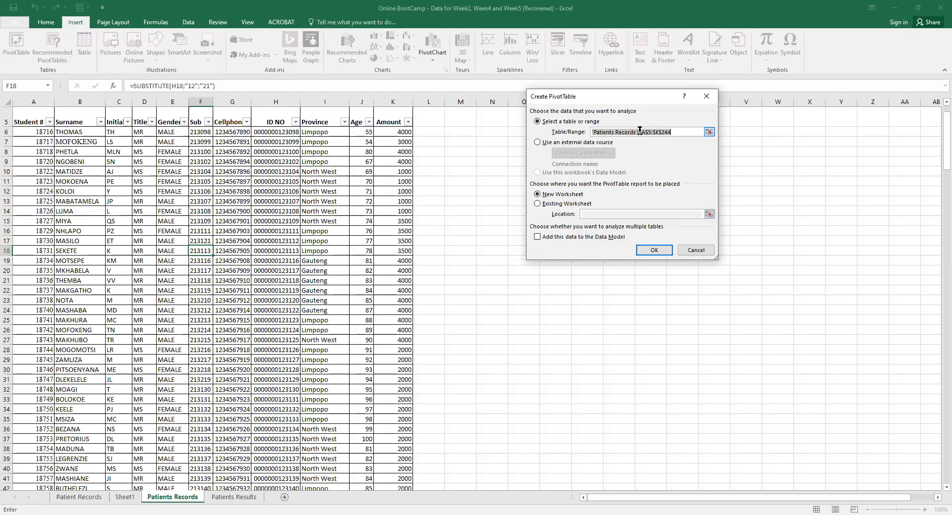
right_click(643, 131)
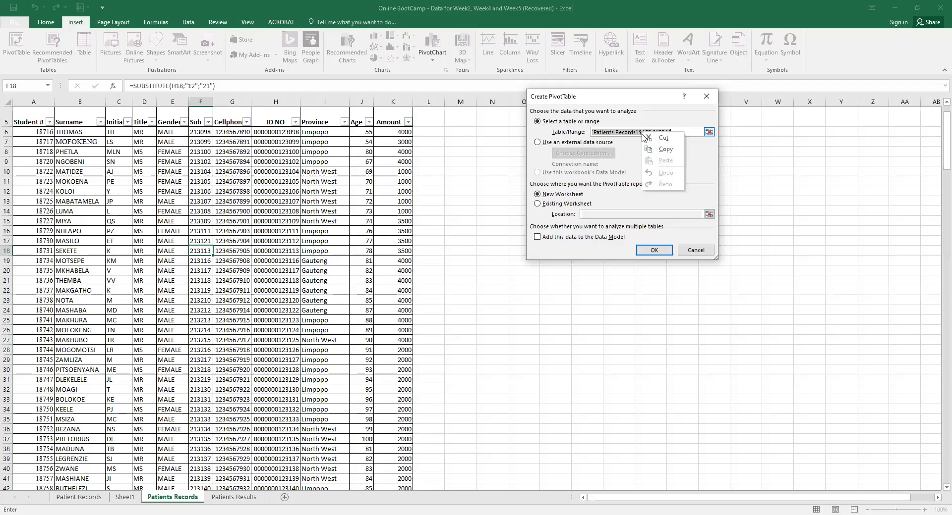
left_click(633, 144)
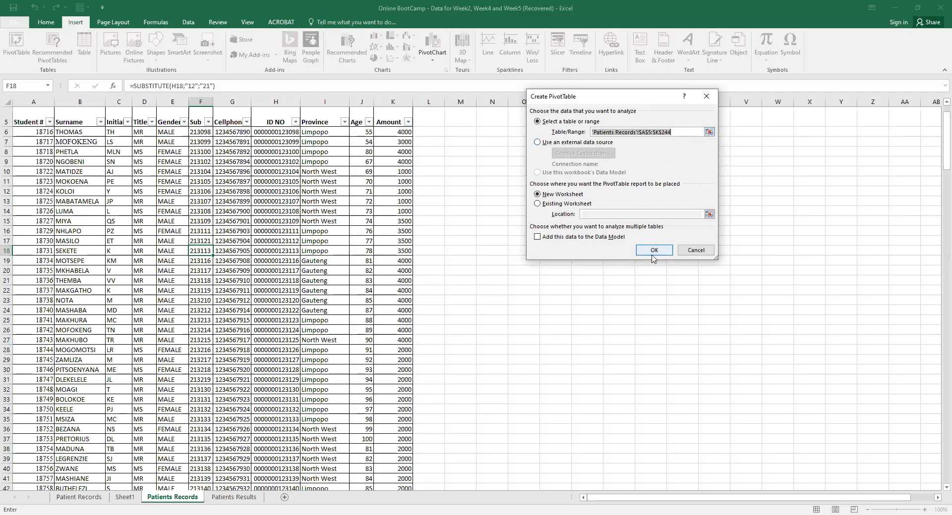
left_click(695, 250)
Create a PivotTable from the Patients Records range A5:K244 on a new worksheet.
left_click(184, 220)
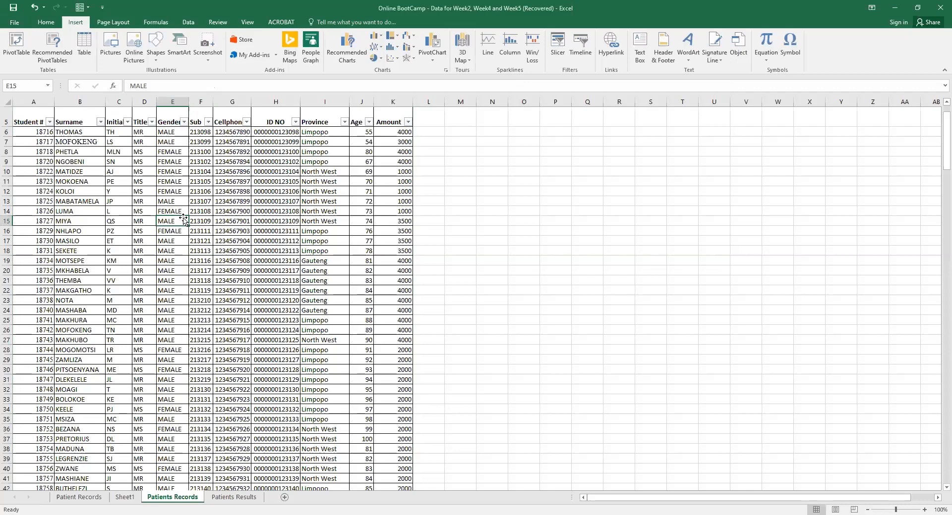
left_click(17, 45)
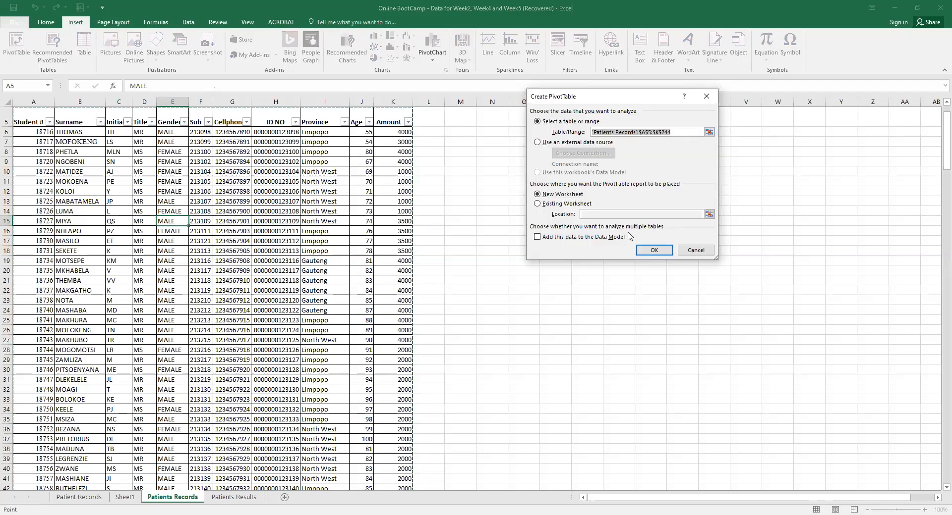
left_click(646, 250)
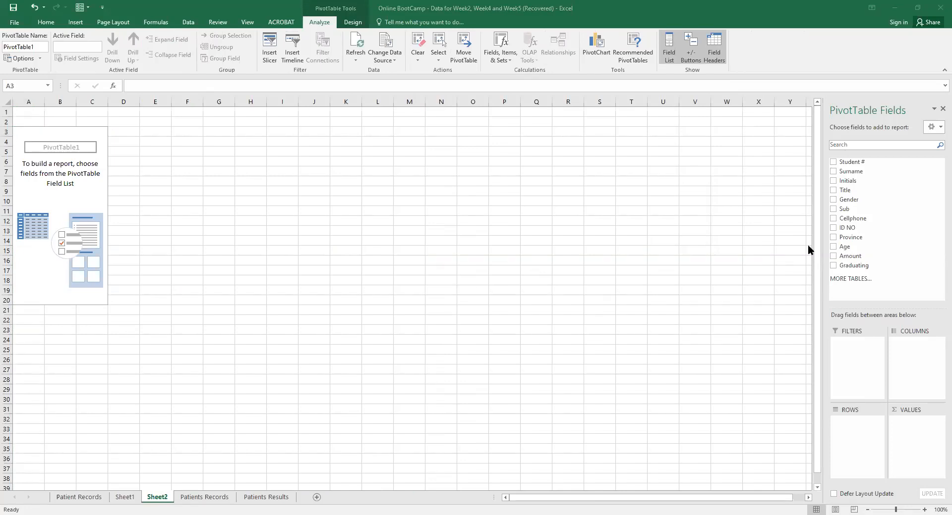
left_click(261, 348)
Add the Province field to the PivotTable's rows and remove it again.
left_click(850, 239)
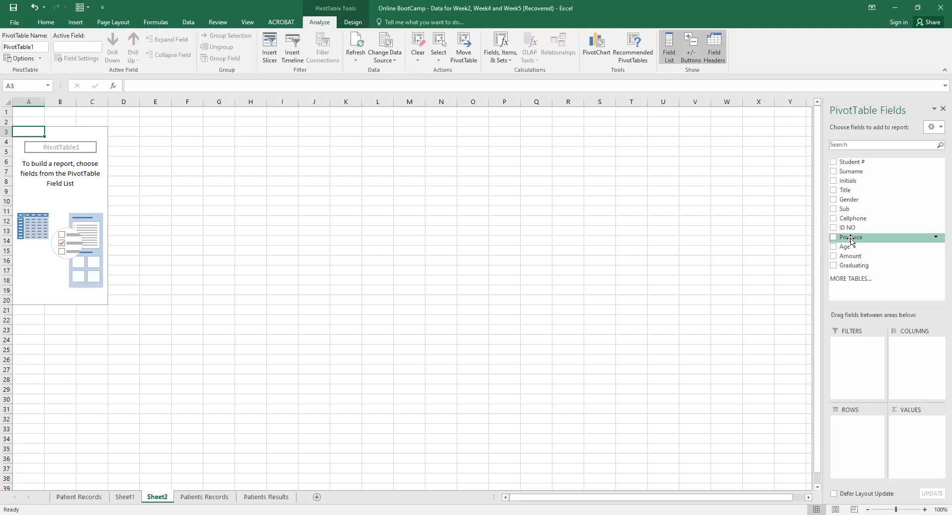
left_click_drag(850, 240, 857, 432)
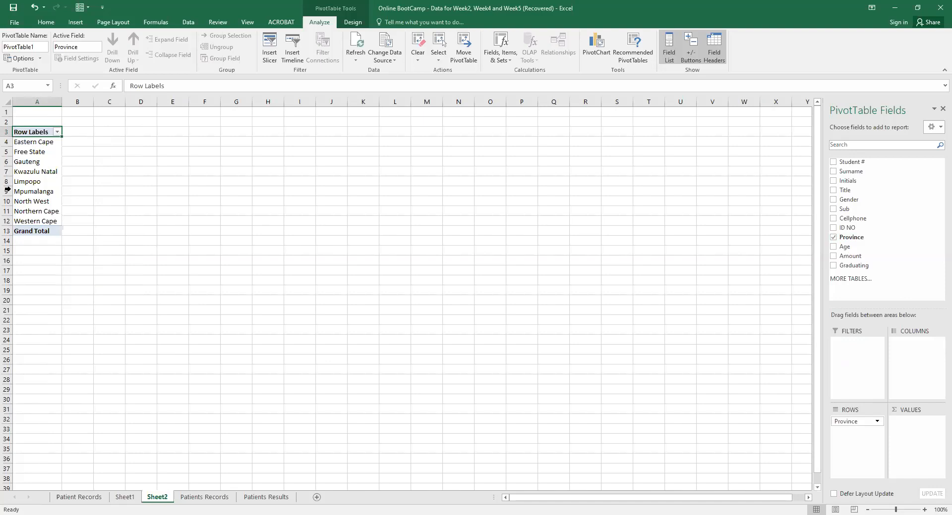
left_click(876, 423)
left_click(854, 398)
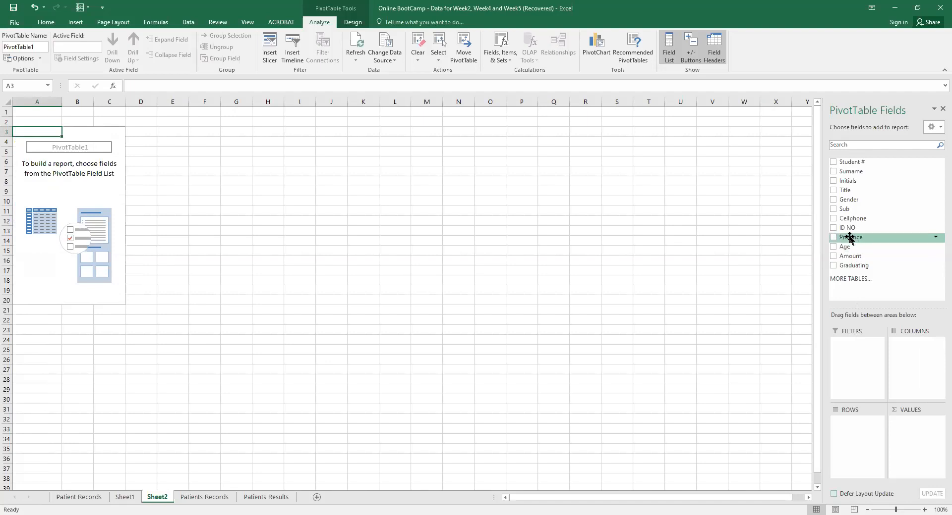
Add Province to the PivotTable's values, move it to the rows, and add Surname as a counted value.
left_click_drag(850, 238, 906, 430)
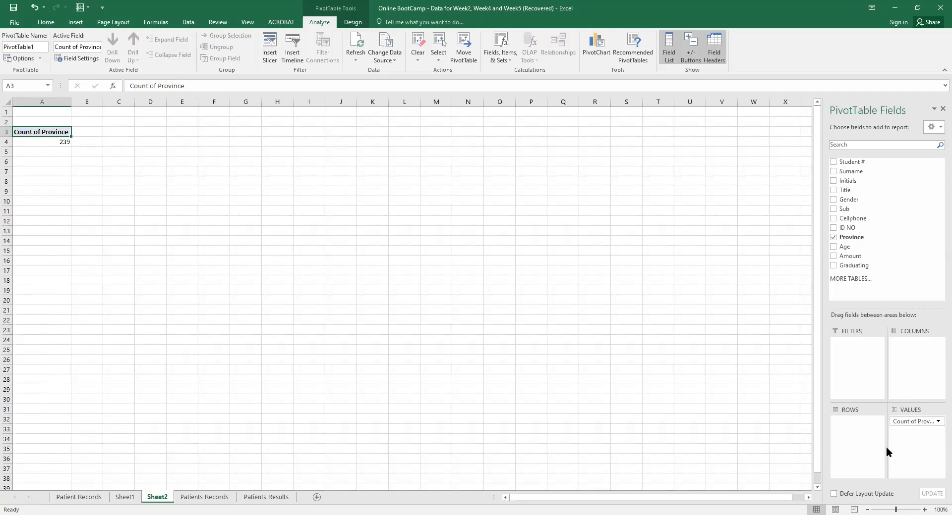
left_click_drag(931, 421, 858, 435)
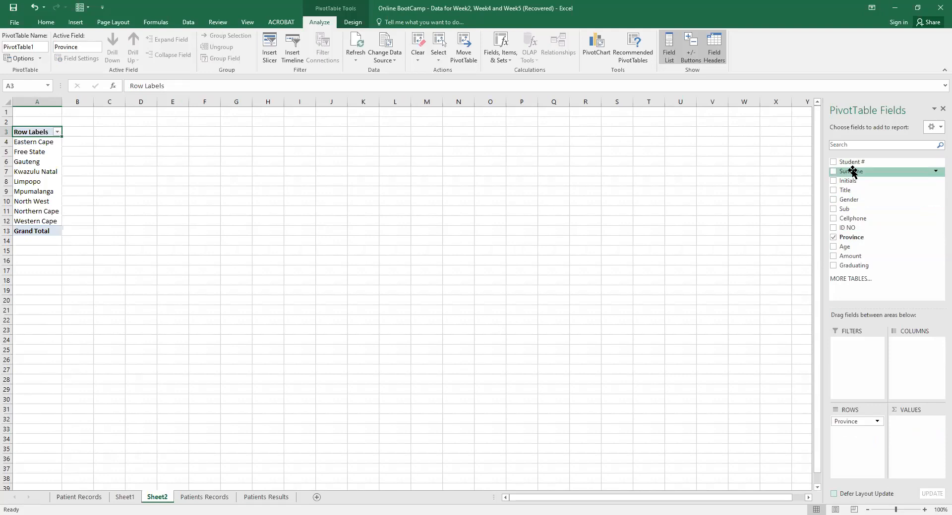
left_click_drag(852, 172, 920, 424)
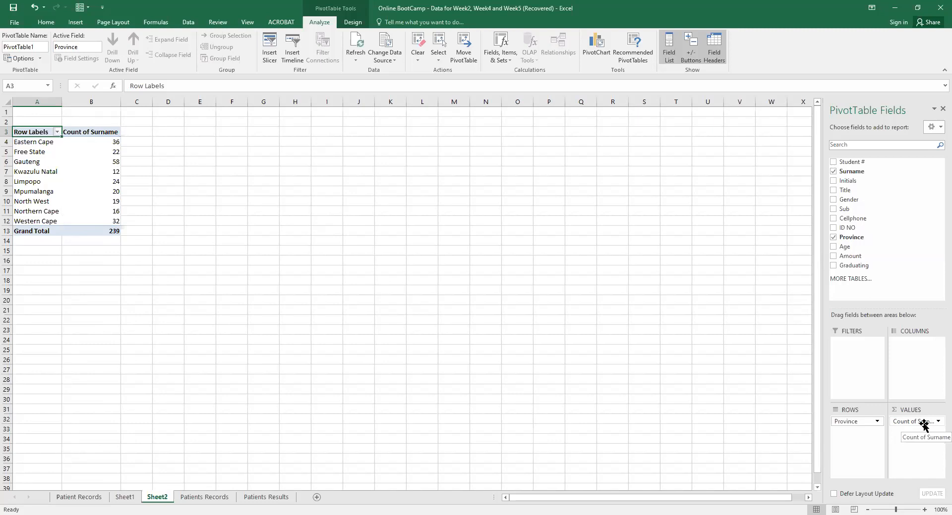
Try Province as the PivotTable's columns and return it to the rows.
left_click(842, 423)
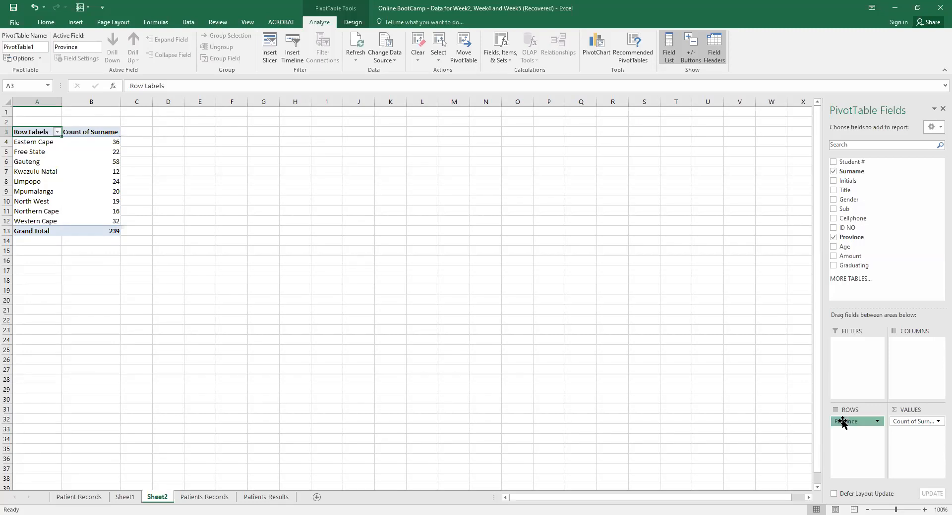
left_click_drag(842, 423, 917, 364)
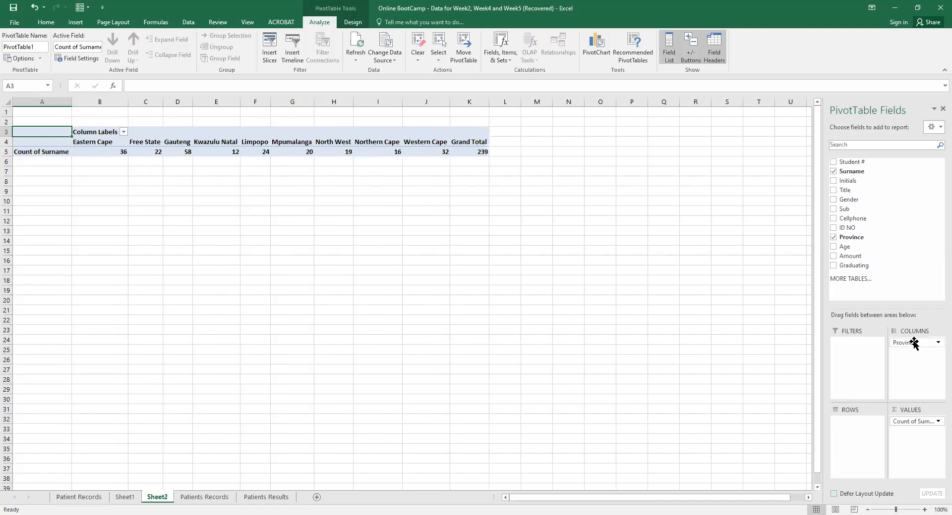
left_click_drag(913, 343, 860, 429)
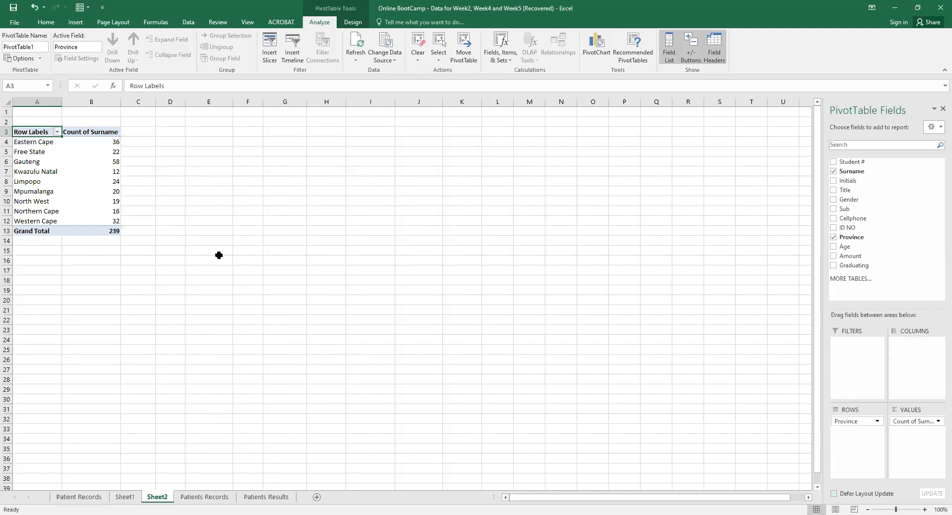
Rename the PivotTable's Count of Surname heading in B3 to Patients.
left_click(86, 129)
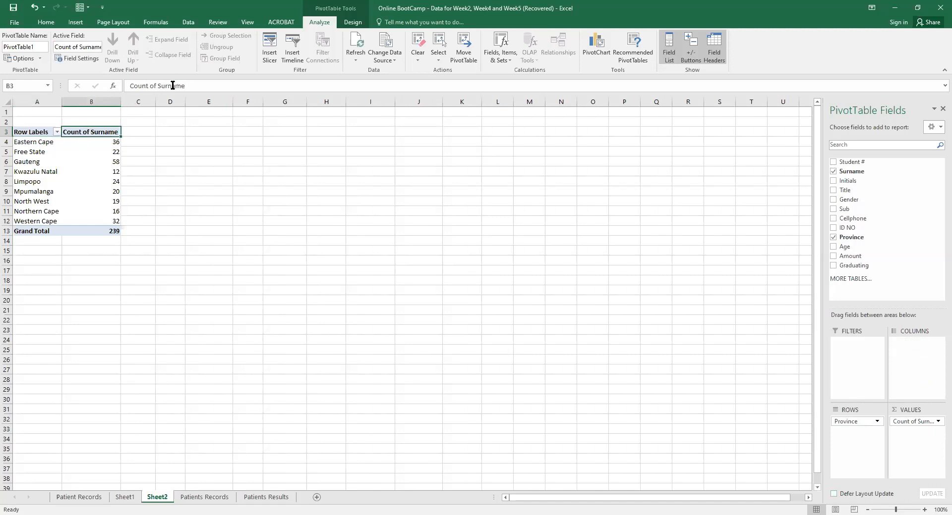
left_click_drag(158, 87, 126, 87)
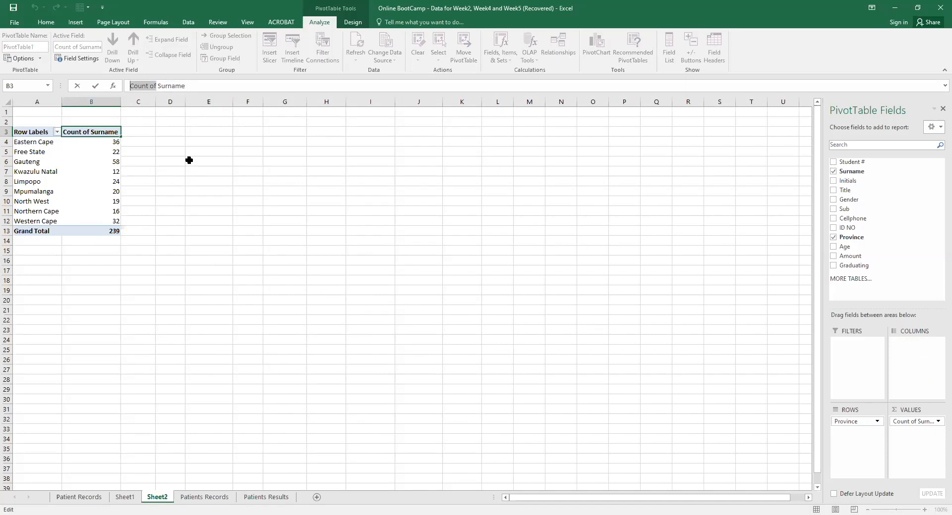
left_click(207, 88)
key("ctrl+a")
key("BackSpace")
type("Pat")
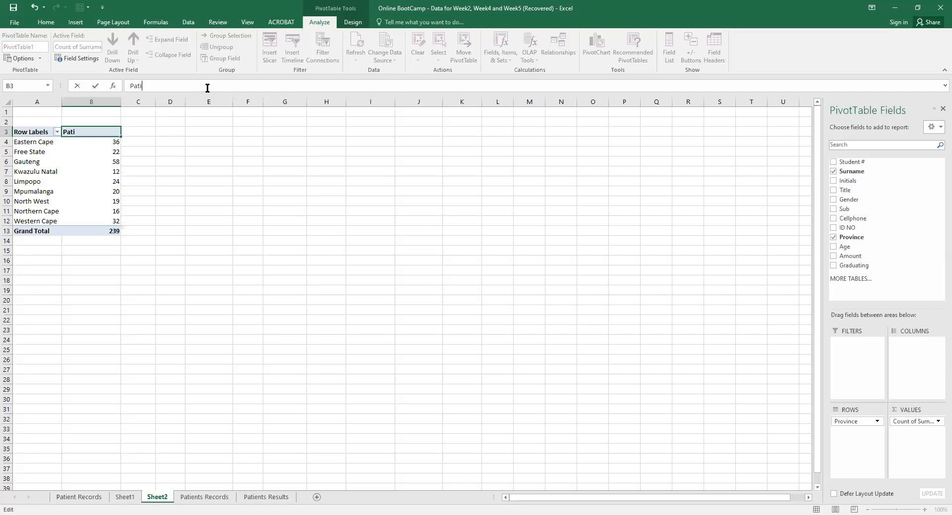
key("BackSpace")
key("BackSpace")
key("BackSpace")
key("BackSpace")
key("BackSpace")
type("Patients")
key("Return")
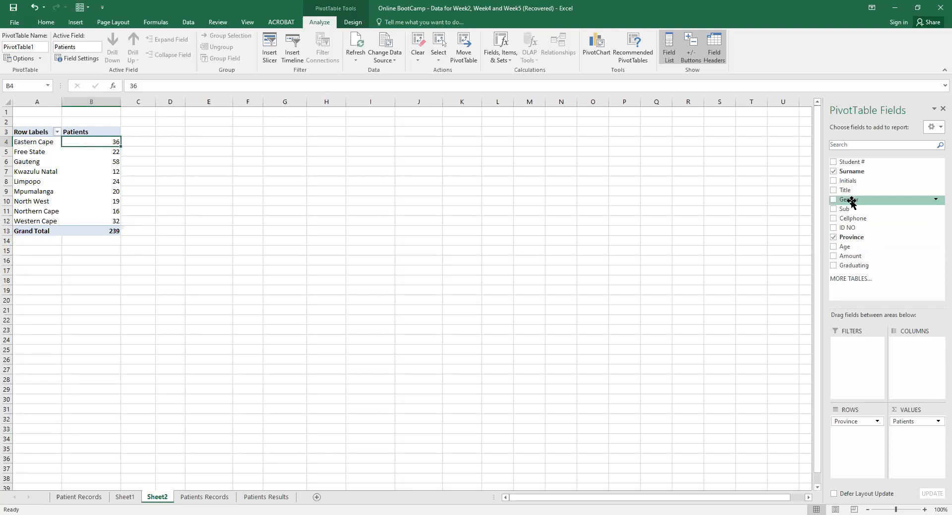
Add Gender as the PivotTable's report filter and, with multiple item selection enabled, filter the counts to MALE.
left_click_drag(850, 202, 846, 364)
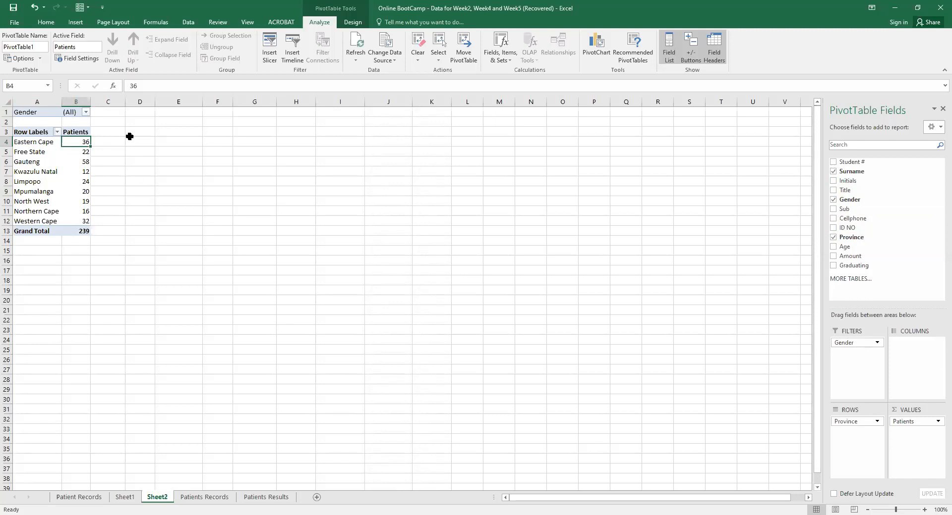
left_click(86, 112)
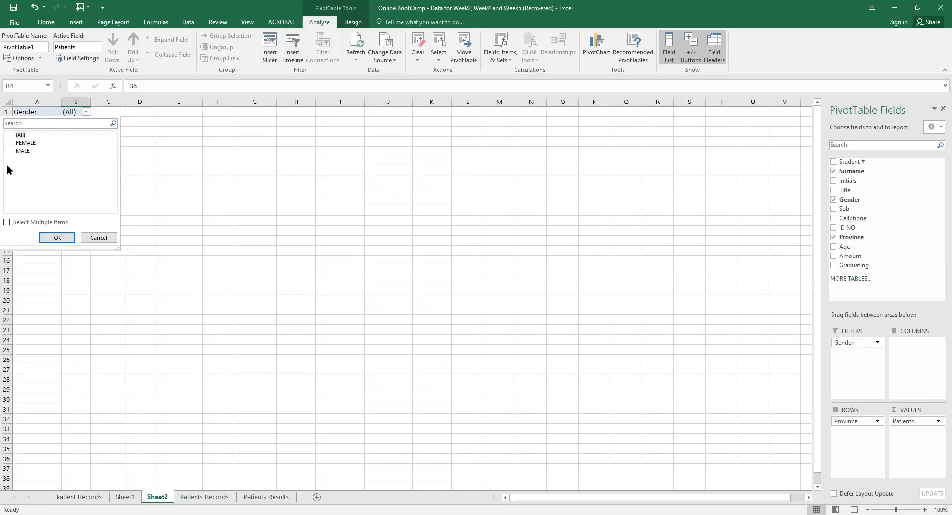
left_click(25, 142)
left_click(193, 212)
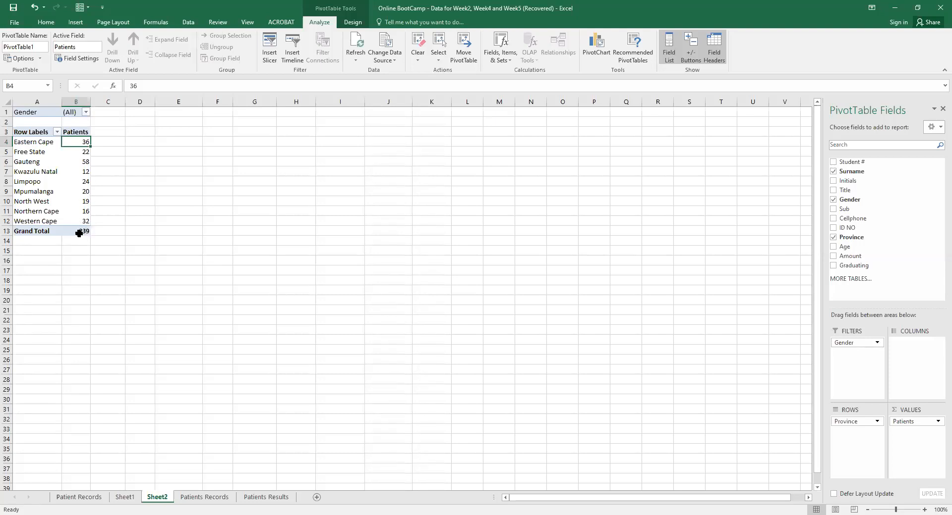
left_click(86, 112)
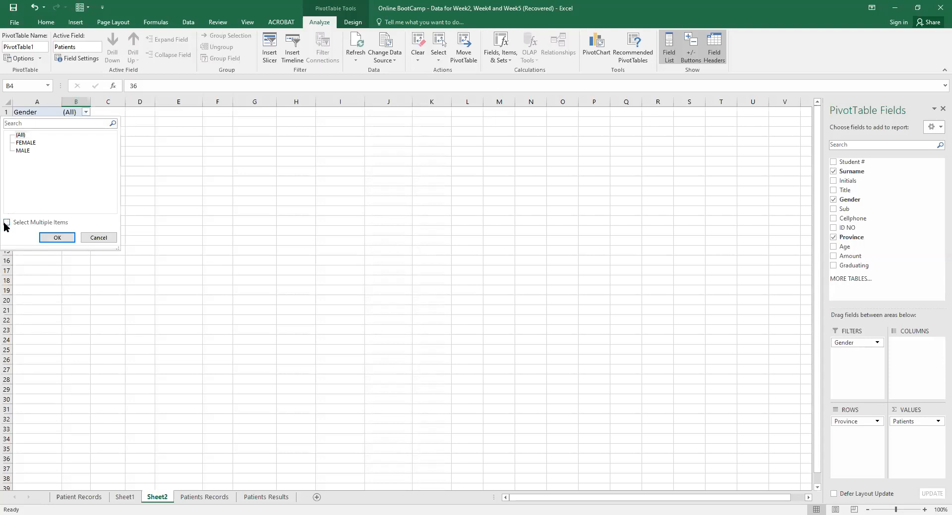
left_click(6, 223)
left_click(18, 144)
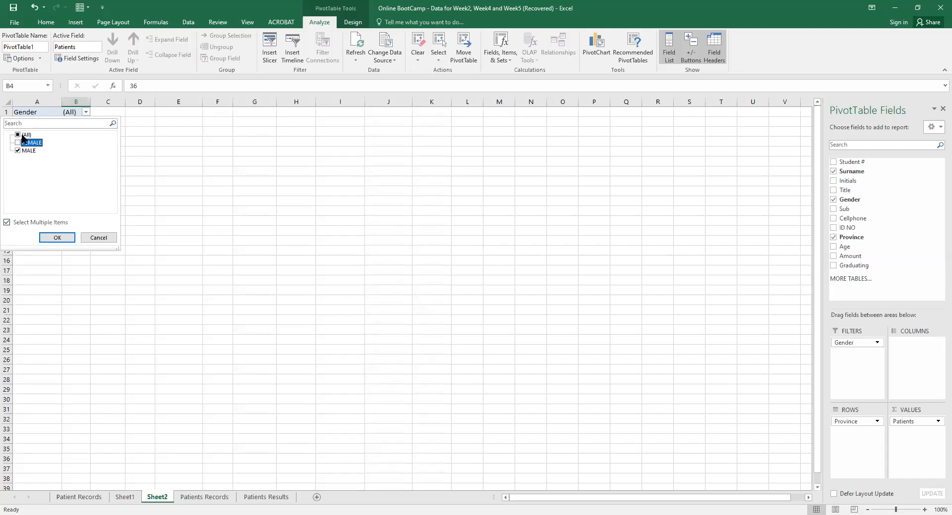
left_click(55, 238)
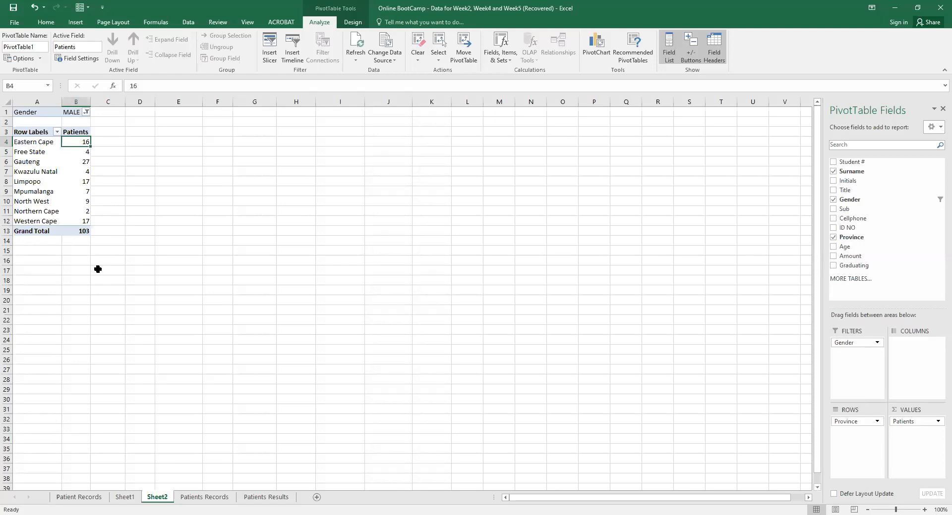
Switch the Gender report filter to FEMALE only.
left_click(85, 113)
left_click(18, 150)
left_click(17, 142)
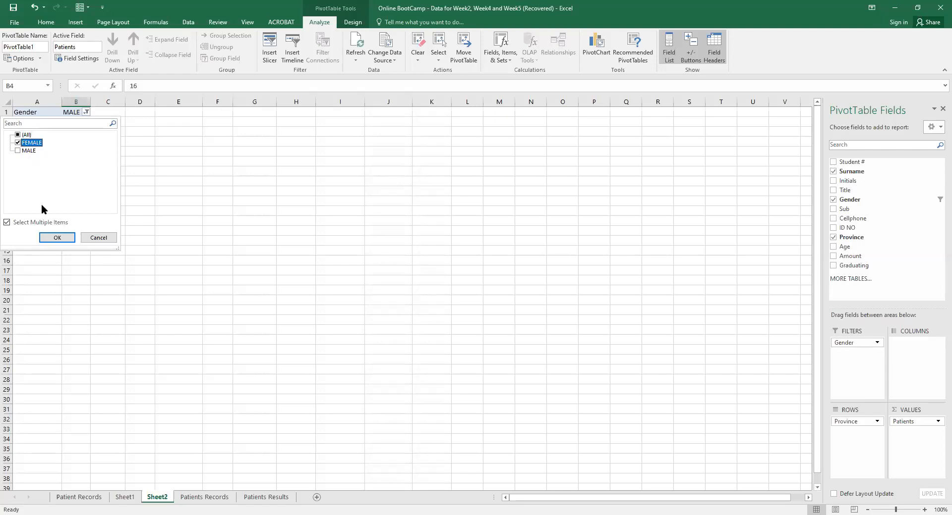
left_click(55, 238)
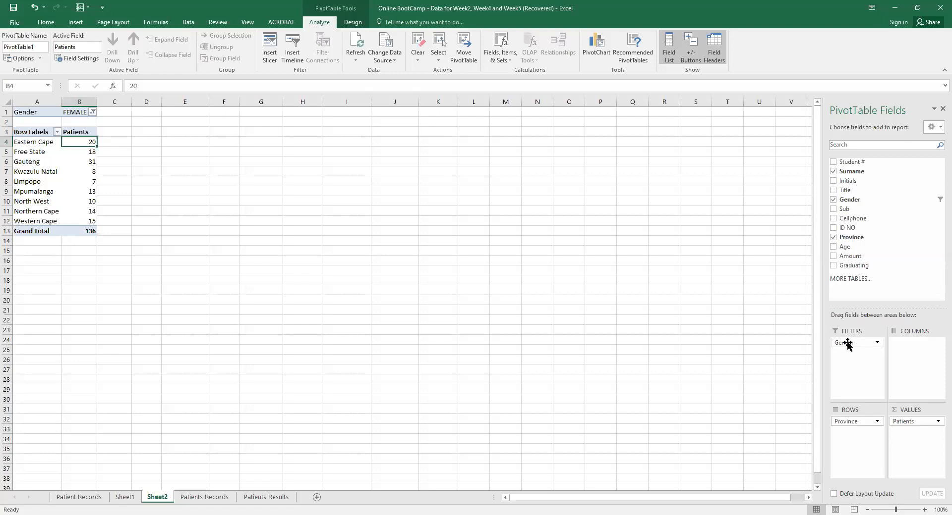
Reset the Gender report filter to include all items.
mouse_move(848, 343)
left_mouse_down()
mouse_move(895, 347)
mouse_move(852, 343)
left_mouse_up()
left_click(93, 113)
left_click(18, 134)
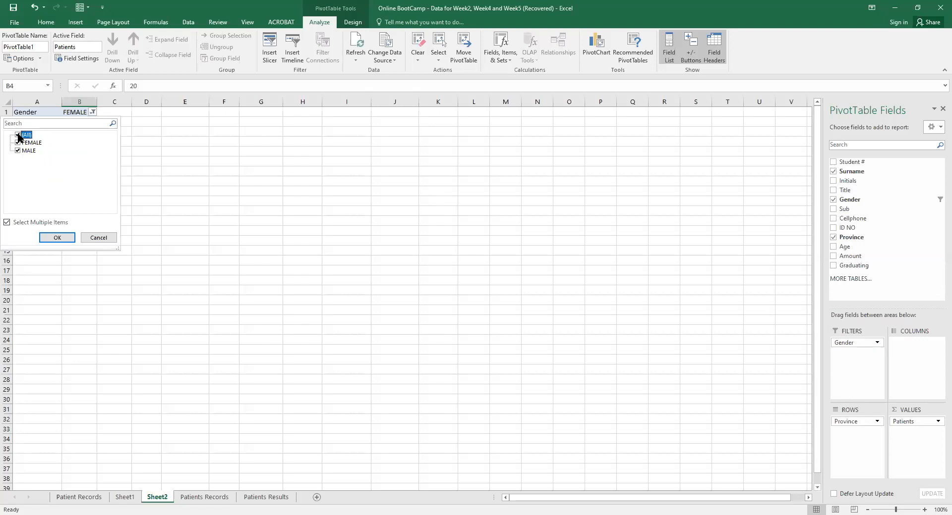
left_click(50, 234)
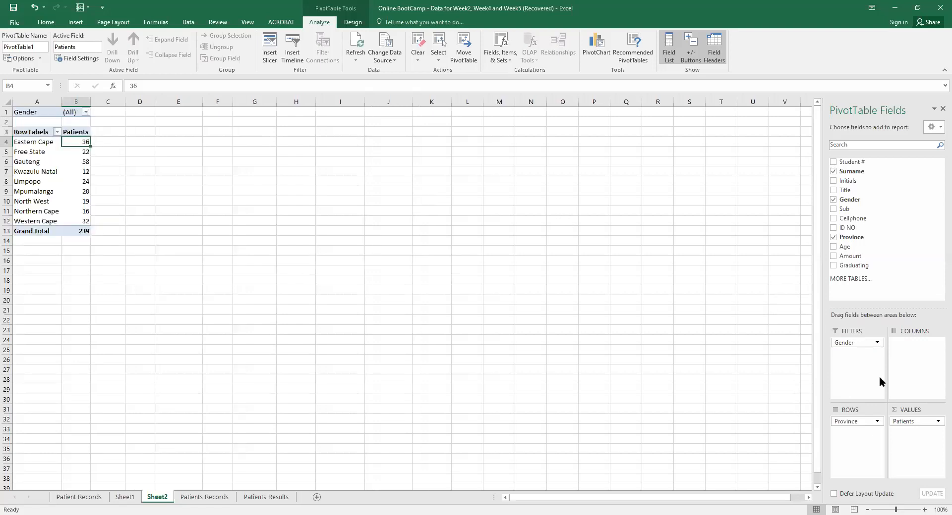
Move Gender to the PivotTable's columns, and swap the layout so Gender is in the rows and Province in the columns.
mouse_move(844, 344)
left_mouse_down()
mouse_move(902, 353)
mouse_move(854, 347)
left_mouse_up()
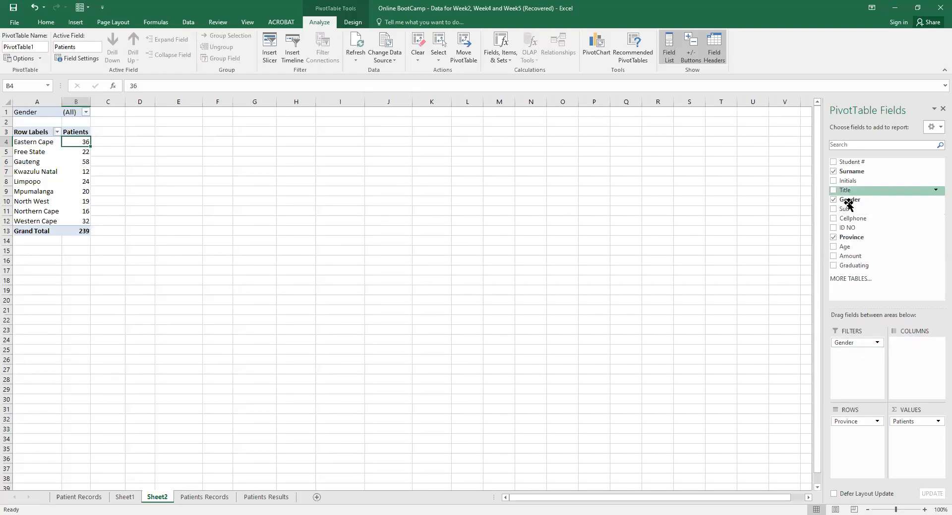
left_click_drag(847, 200, 913, 347)
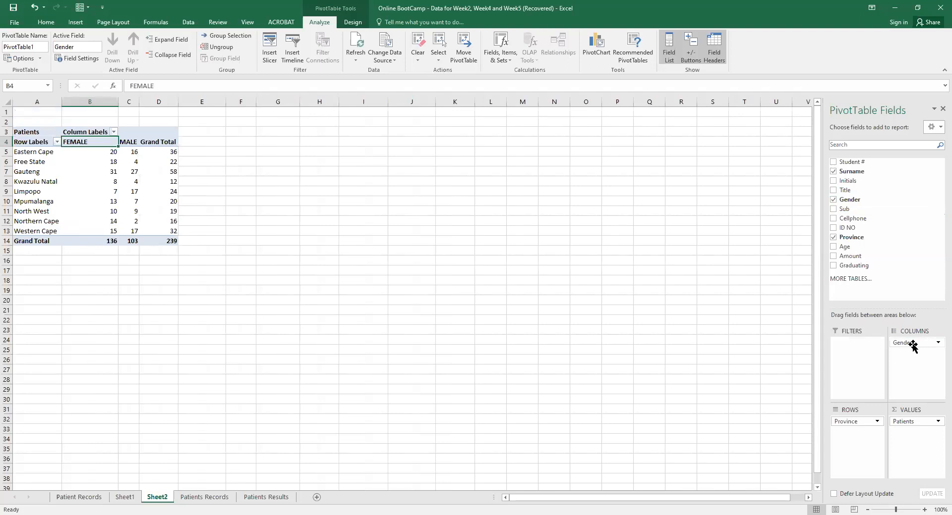
left_click(378, 278)
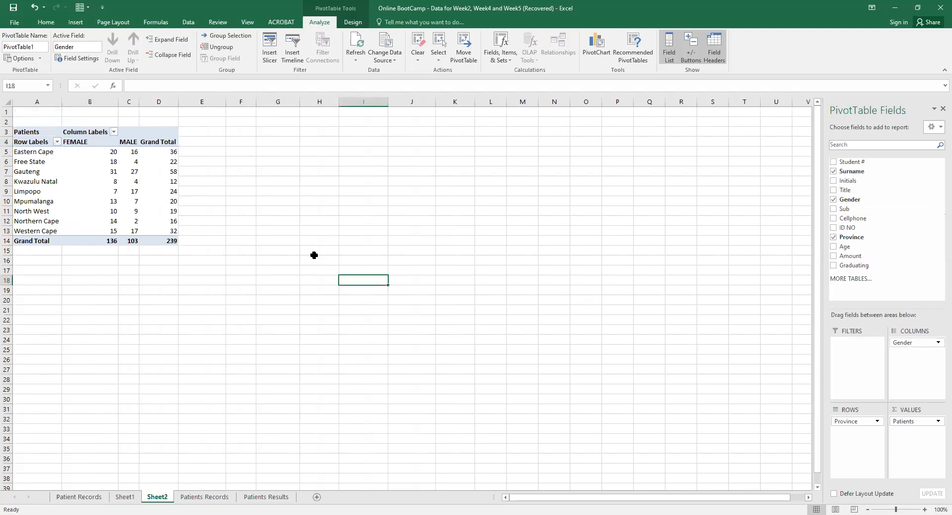
left_click(39, 169)
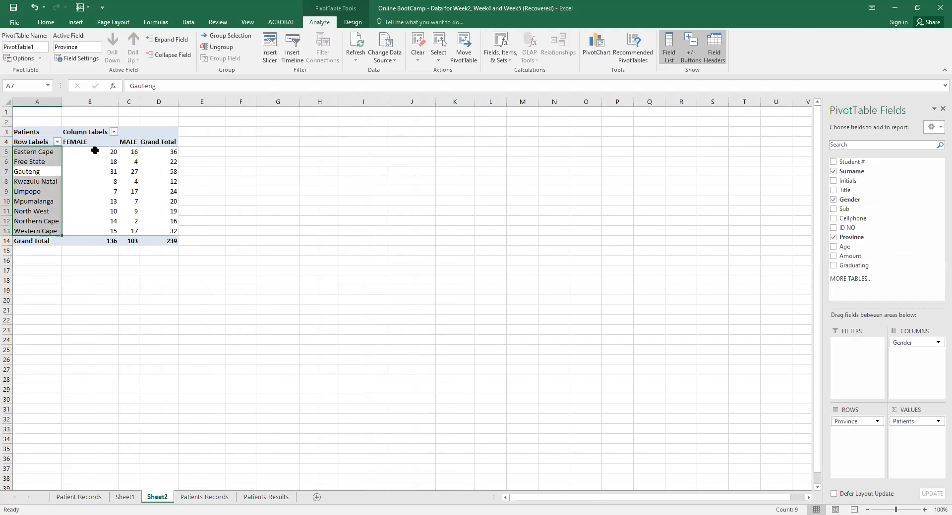
mouse_move(87, 238)
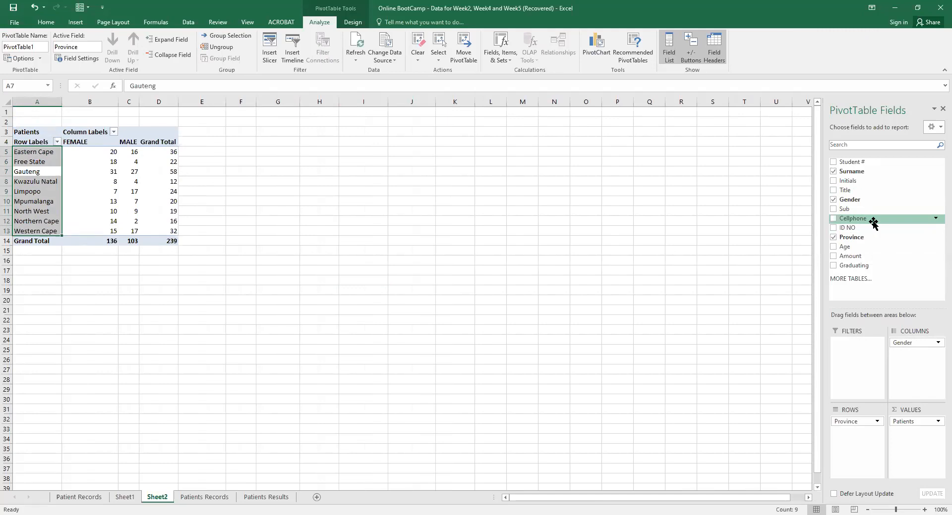
mouse_move(851, 424)
left_mouse_down()
mouse_move(907, 381)
mouse_move(915, 349)
mouse_move(855, 430)
left_mouse_up()
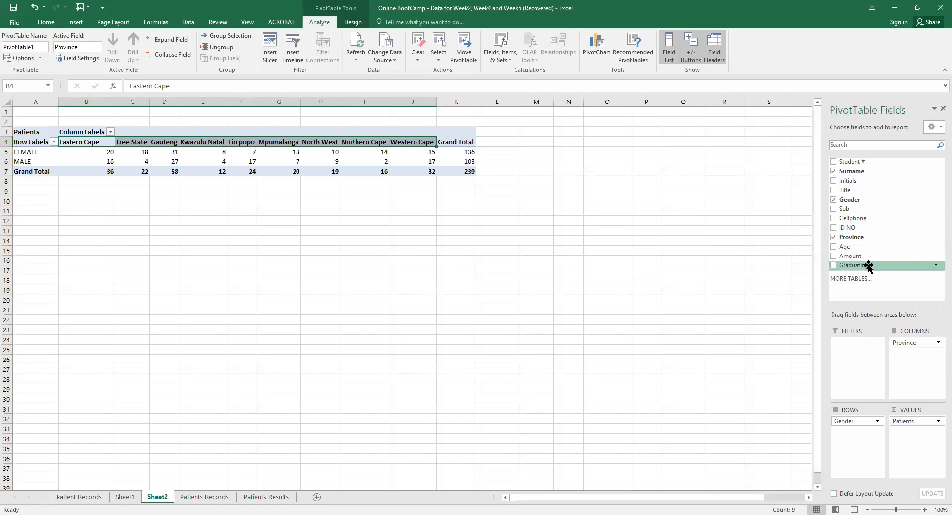
Compare the column headings on the Patients Records and other data sheets with the PivotTable's available fields on Sheet2.
left_click(205, 497)
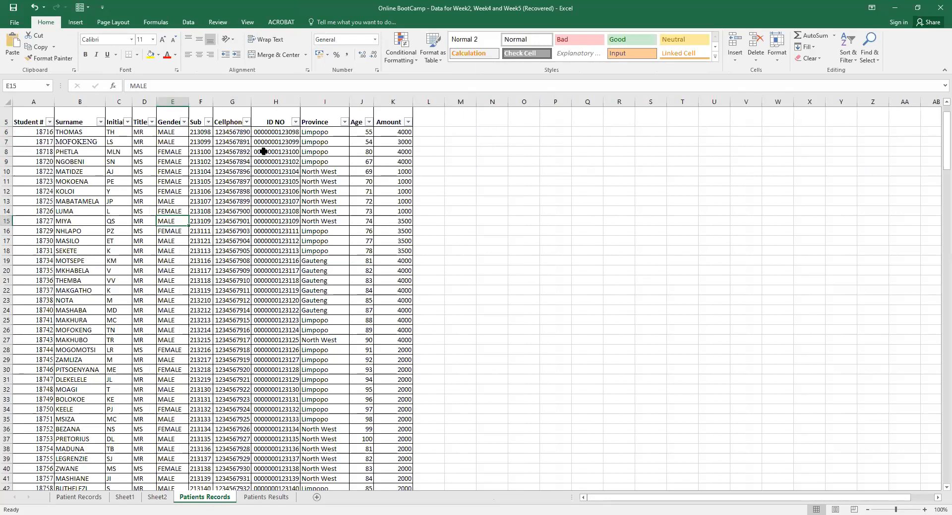
left_click(151, 498)
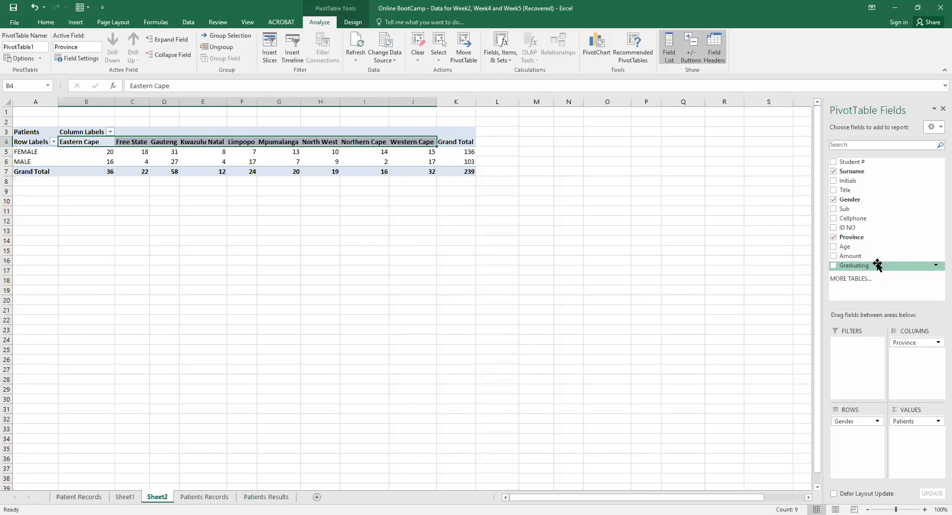
left_click(223, 497)
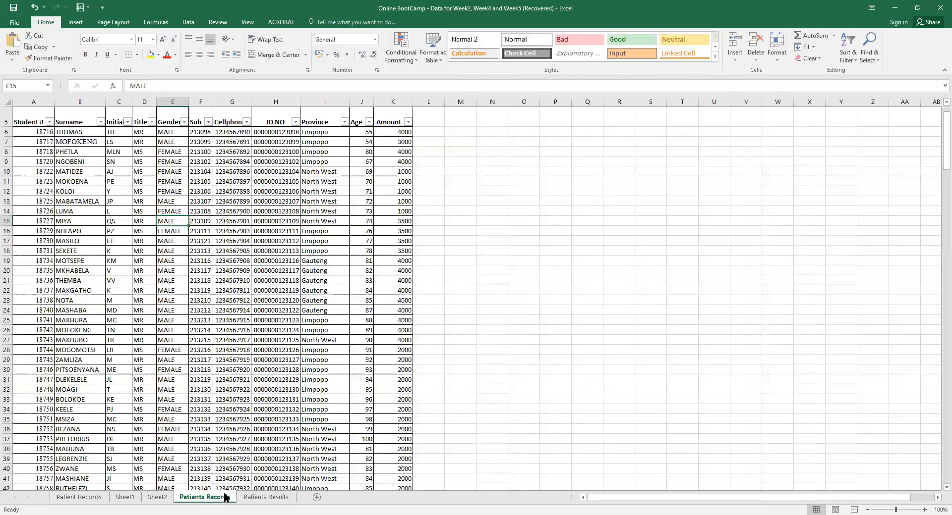
left_click(269, 498)
left_click(186, 499)
left_click(156, 499)
left_click(79, 497)
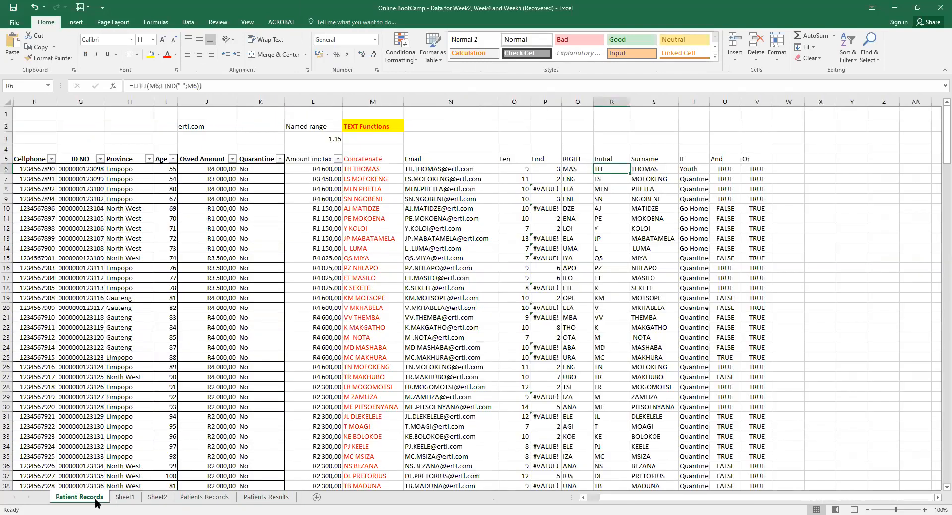
left_click(211, 498)
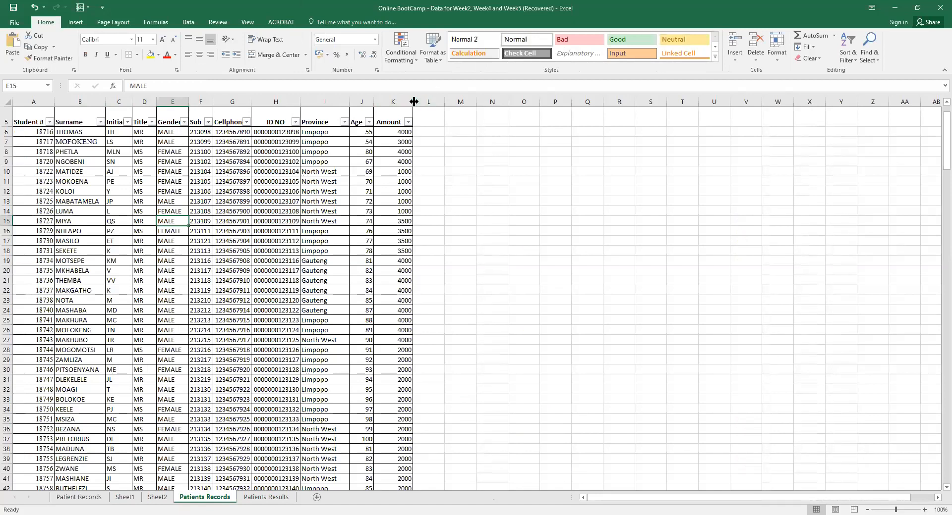
left_click(156, 498)
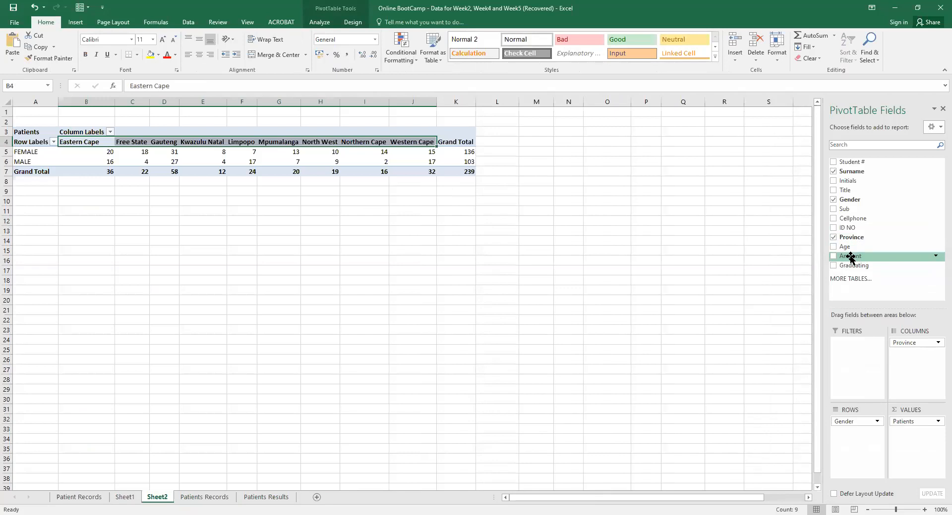
Add Amount as the PivotTable's outer row field, and rearrange Gender into the columns and Province into the rows beneath Amount.
left_click_drag(850, 258, 853, 437)
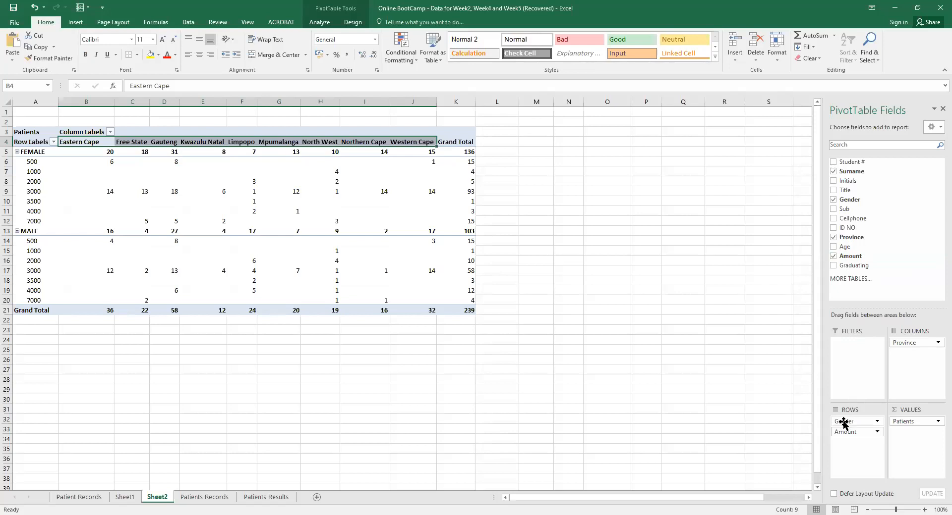
left_click_drag(844, 421, 846, 445)
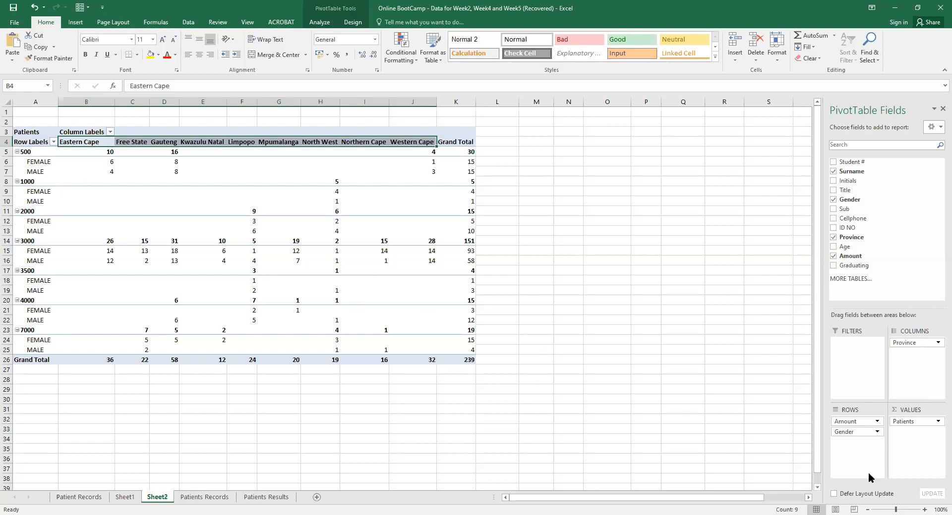
left_click_drag(847, 432, 917, 364)
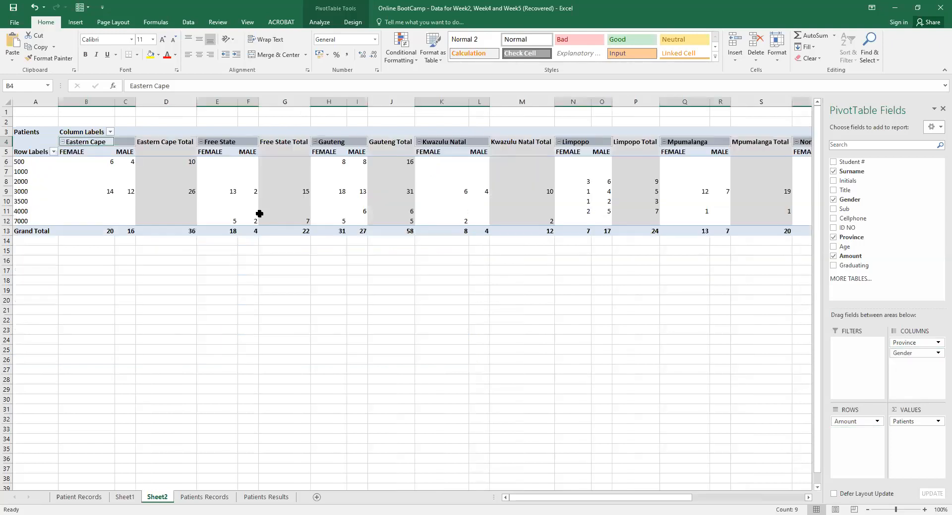
left_click_drag(909, 346, 855, 432)
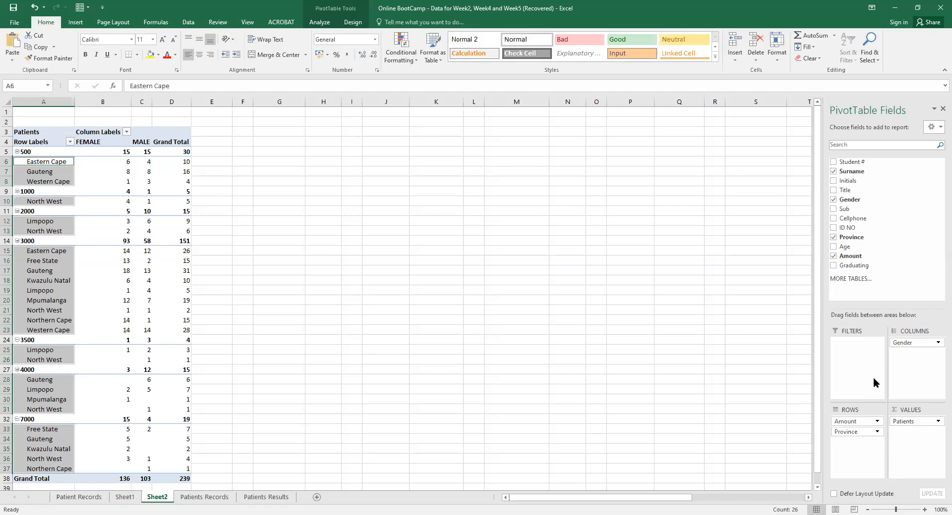
Remove the Amount and Gender fields from the PivotTable.
left_click(833, 256)
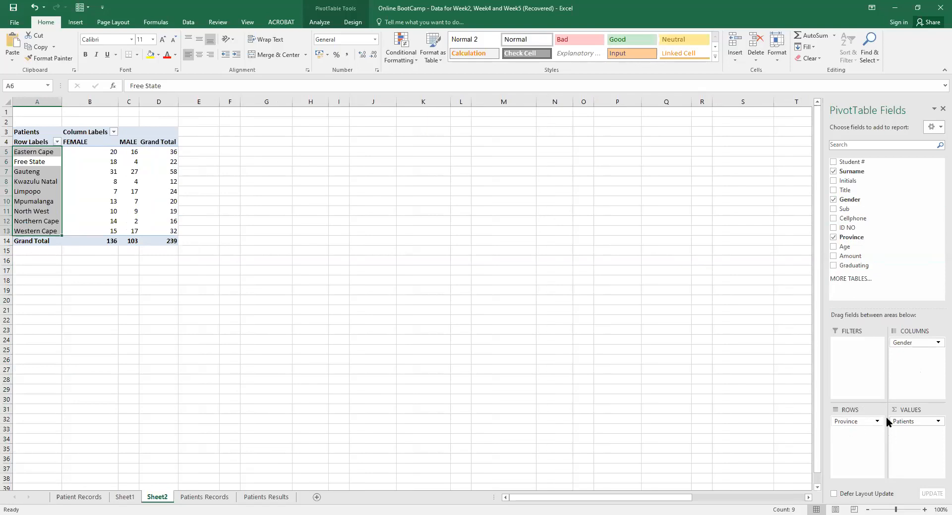
left_click(937, 342)
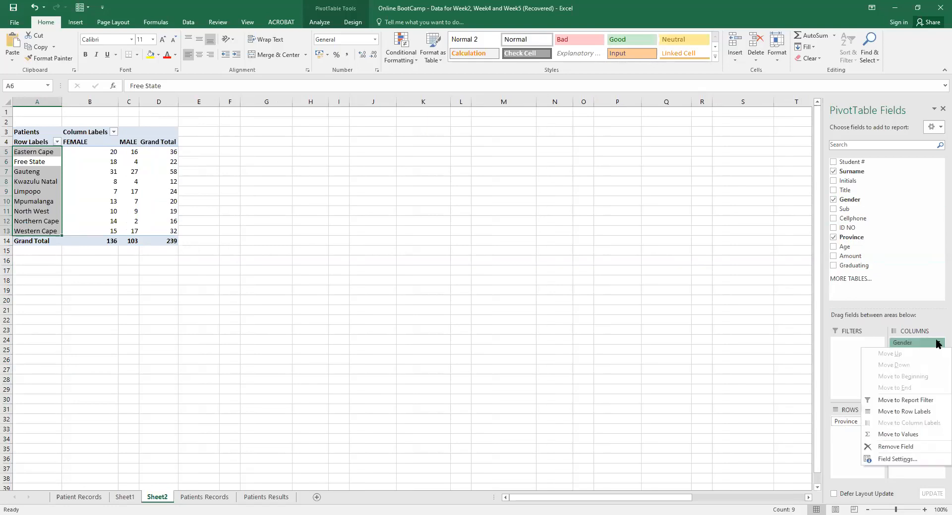
left_click(884, 447)
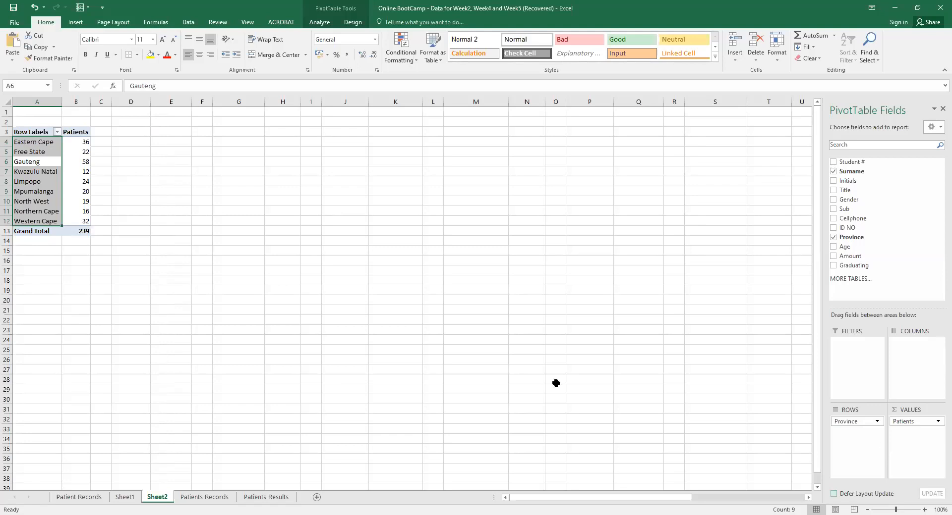
Enter a % heading in cell C3 beside the PivotTable, and clear it again.
left_click(147, 222)
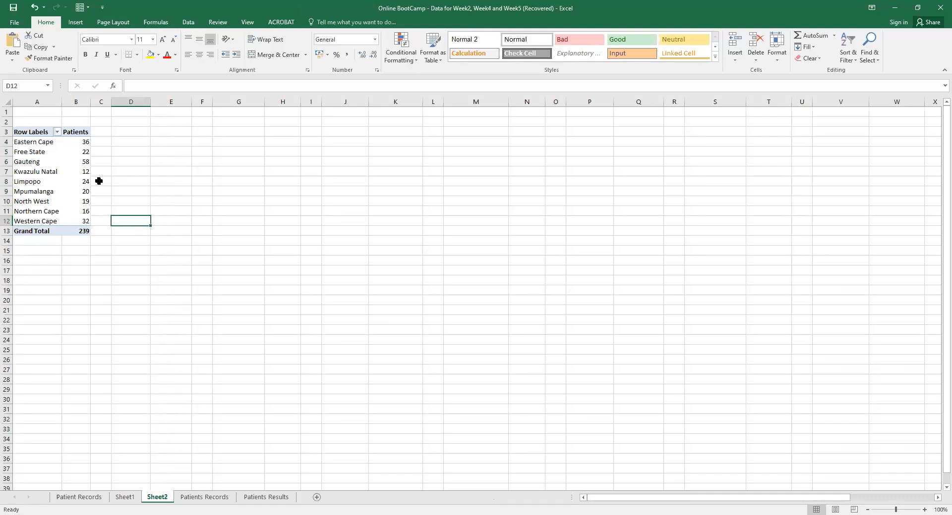
left_click(102, 131)
type("%")
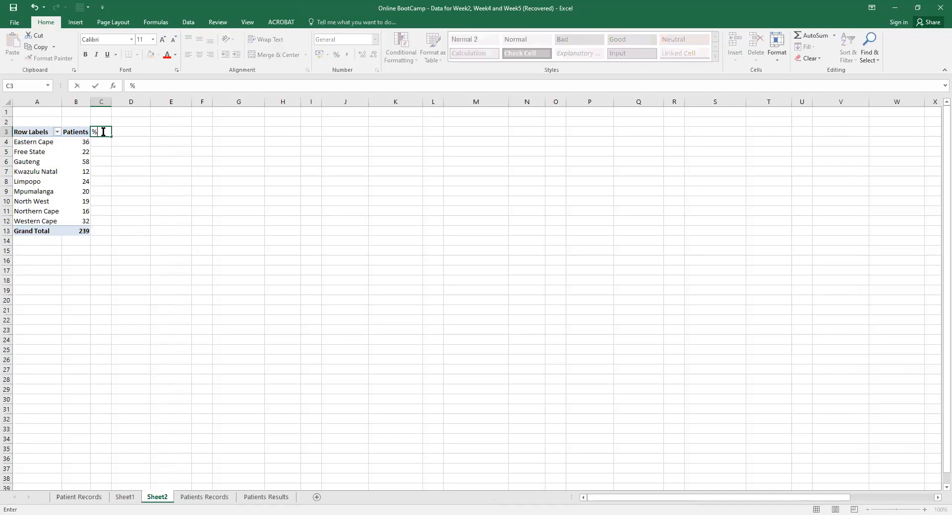
key("Return")
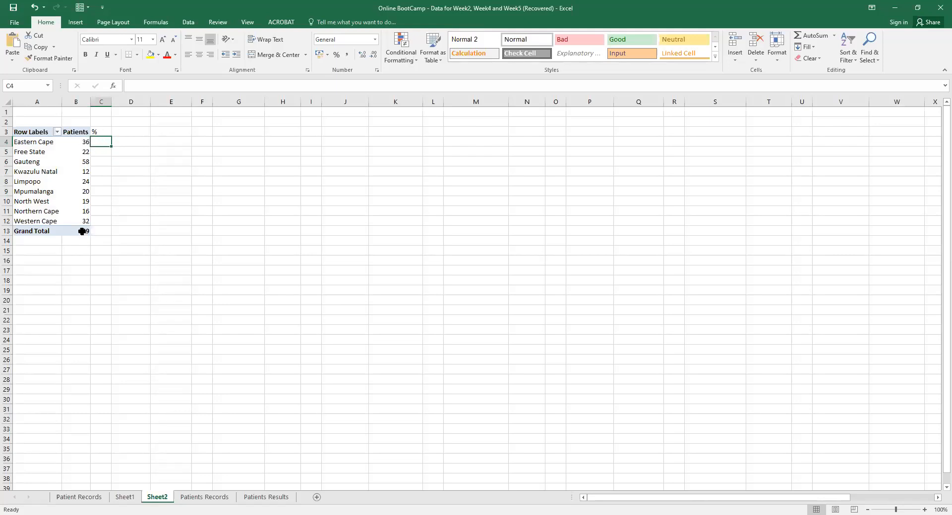
left_click(99, 131)
key("Delete")
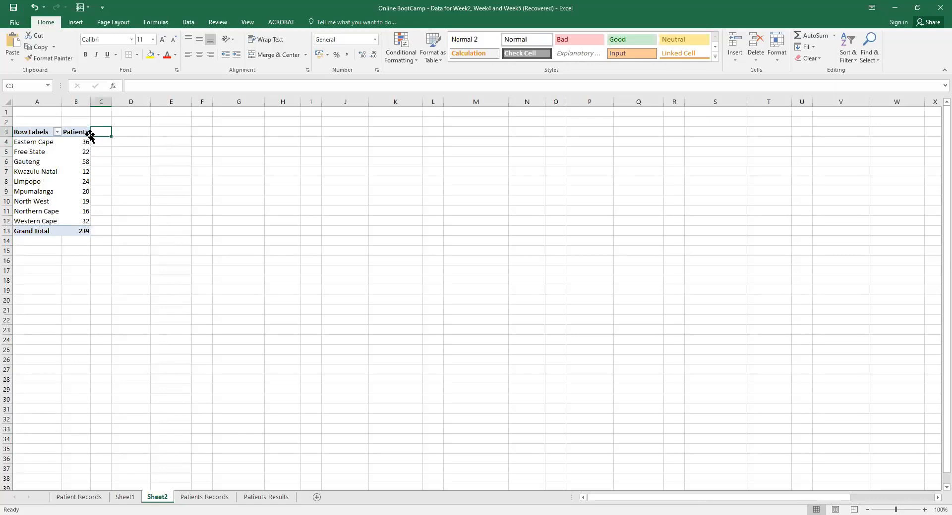
Try adding Surname as a second value field shown as % of Grand Total, and undo both changes.
left_click(85, 172)
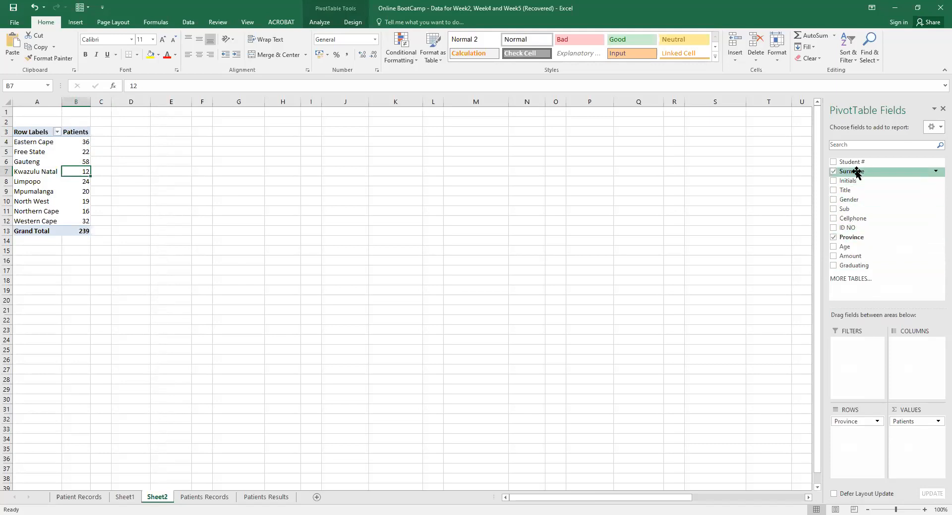
left_click_drag(856, 172, 914, 435)
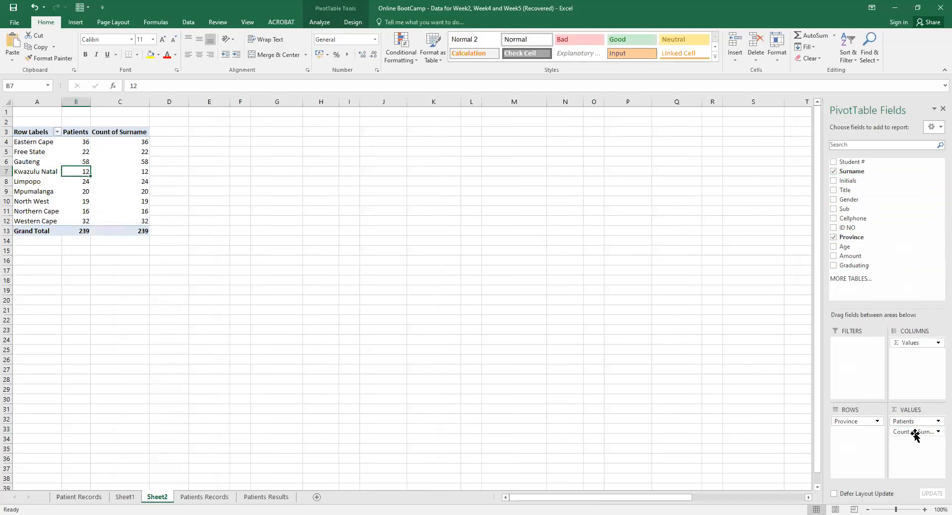
left_click(139, 153)
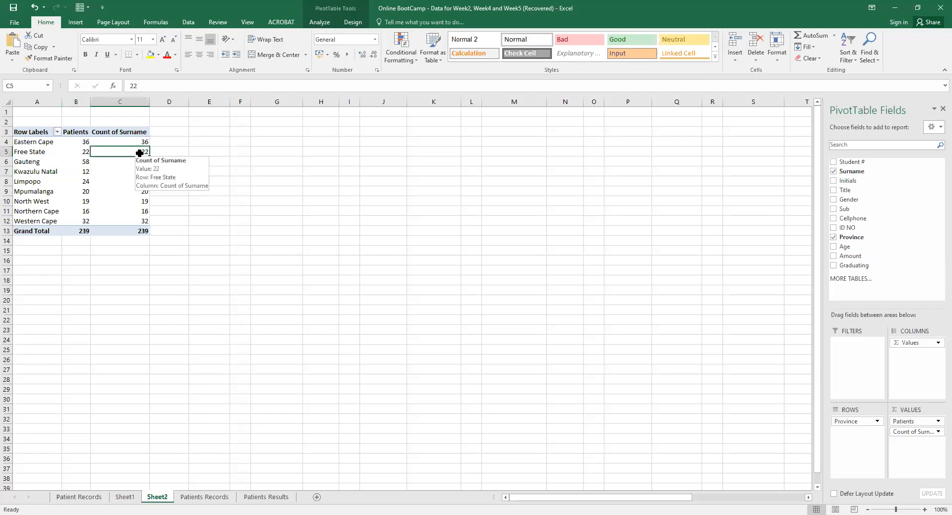
right_click(140, 153)
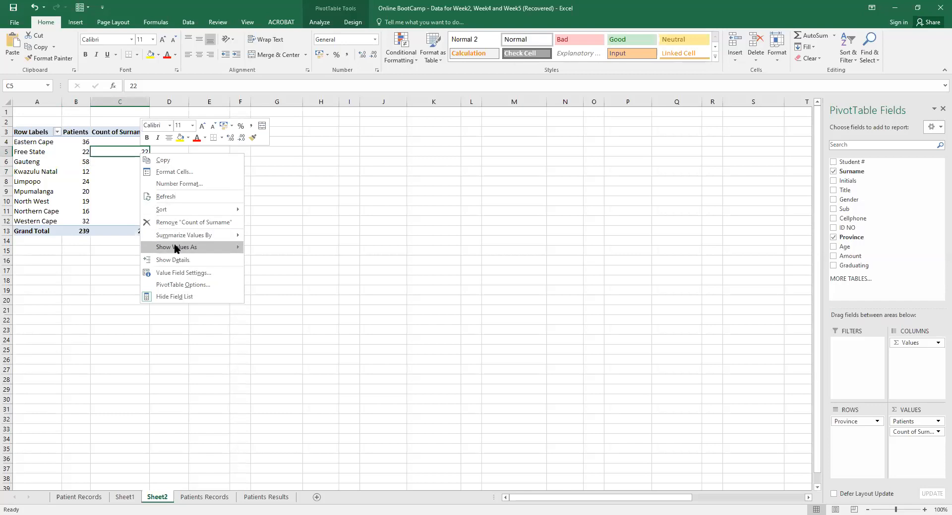
mouse_move(176, 248)
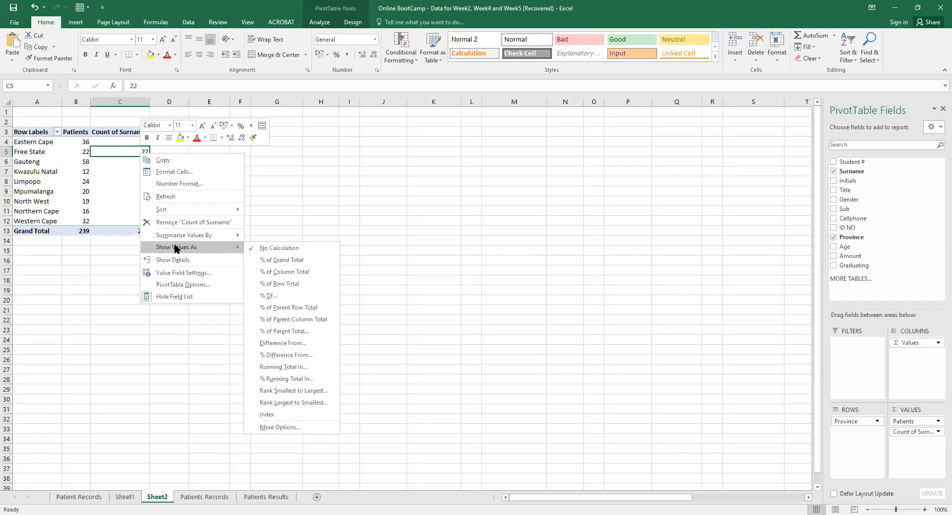
left_click(288, 259)
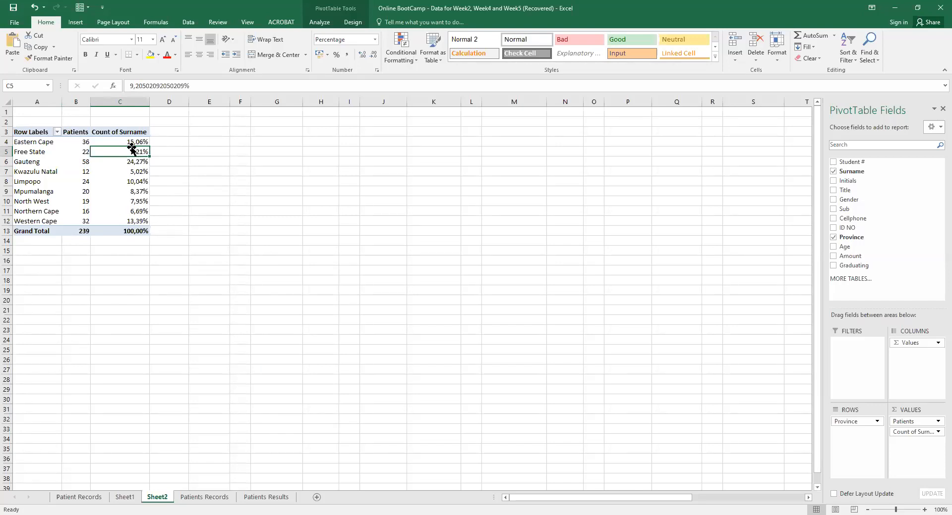
left_click(33, 8)
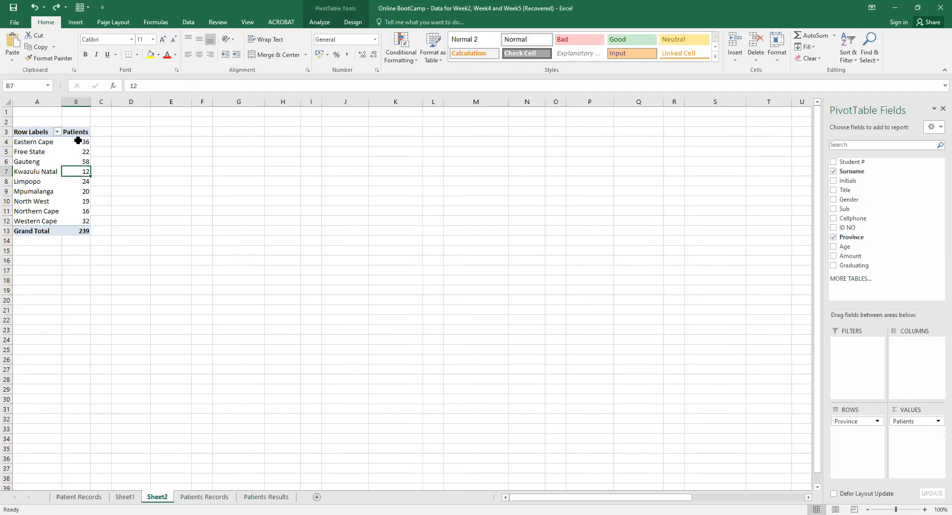
Add Surname to the PivotTable's values a second time, alongside the Patients count.
left_click_drag(100, 143, 102, 220)
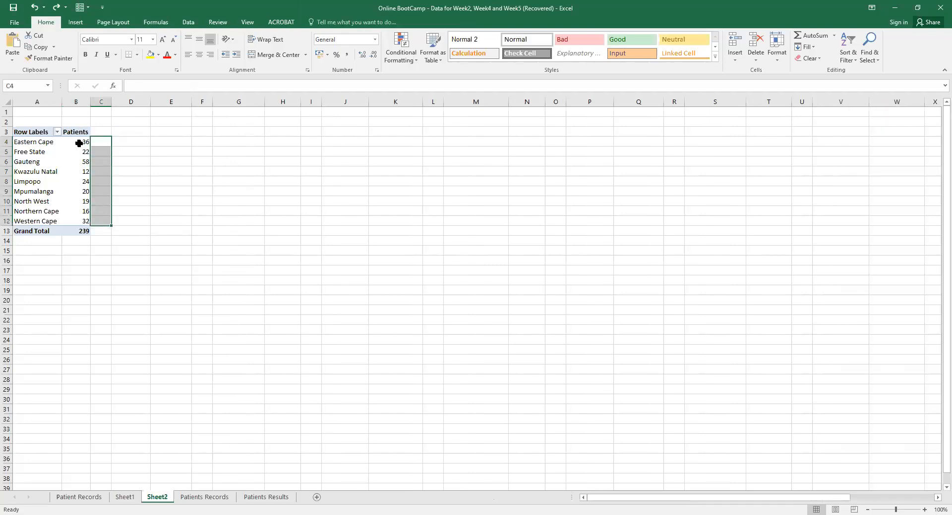
mouse_move(79, 143)
left_click(77, 152)
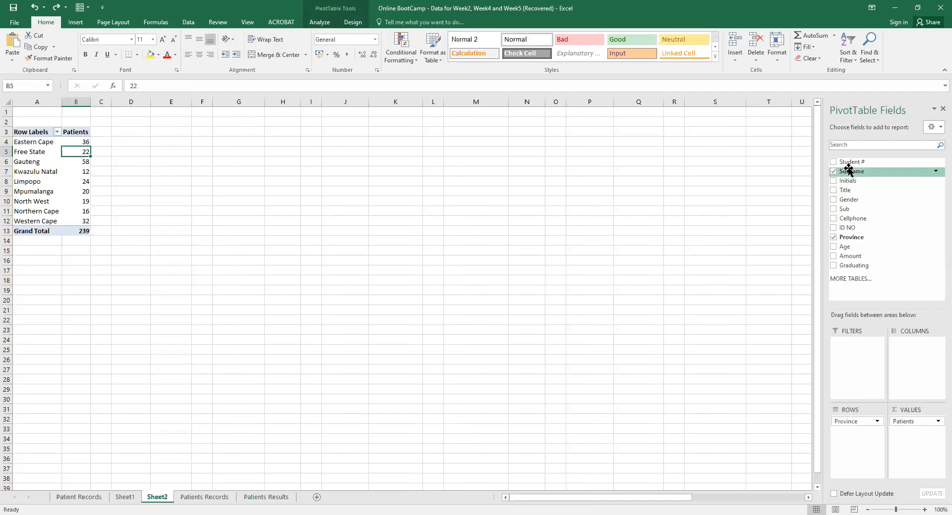
left_click_drag(849, 171, 910, 433)
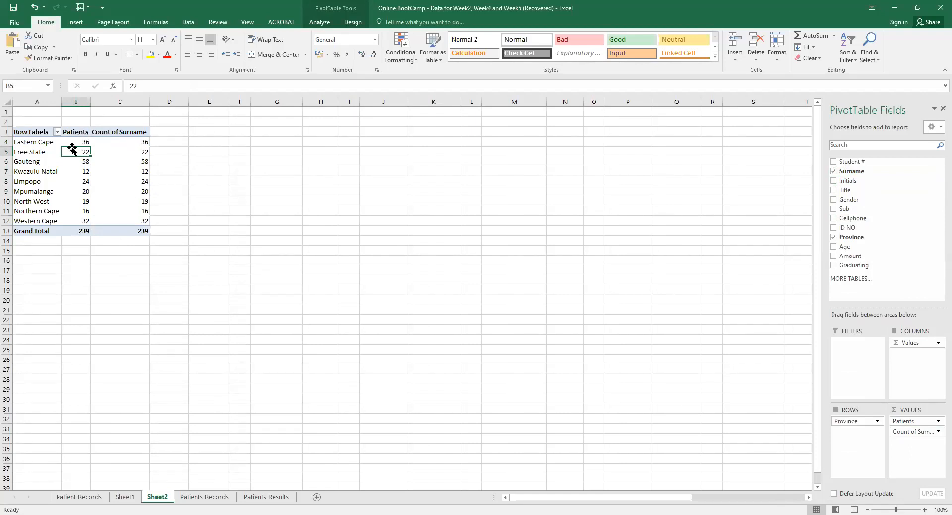
Show the Count of Surname values as % of Grand Total.
left_click(120, 151)
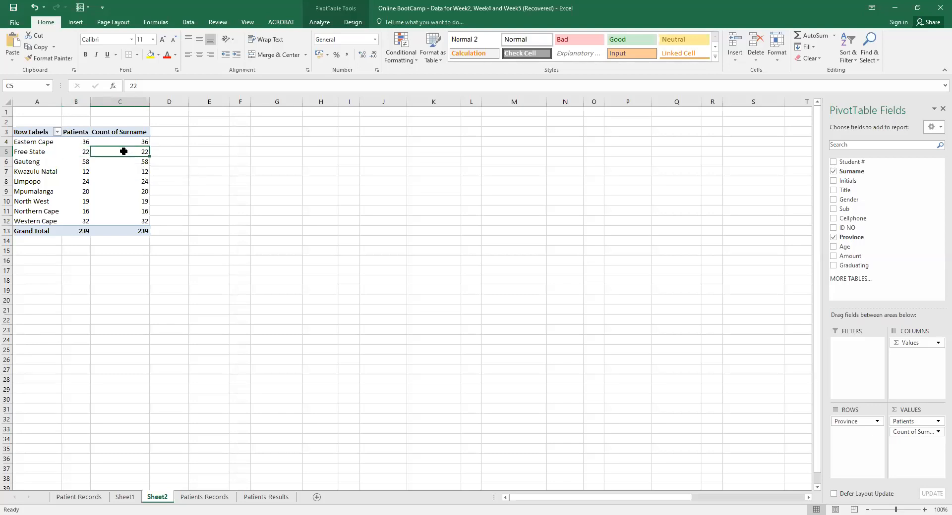
right_click(123, 151)
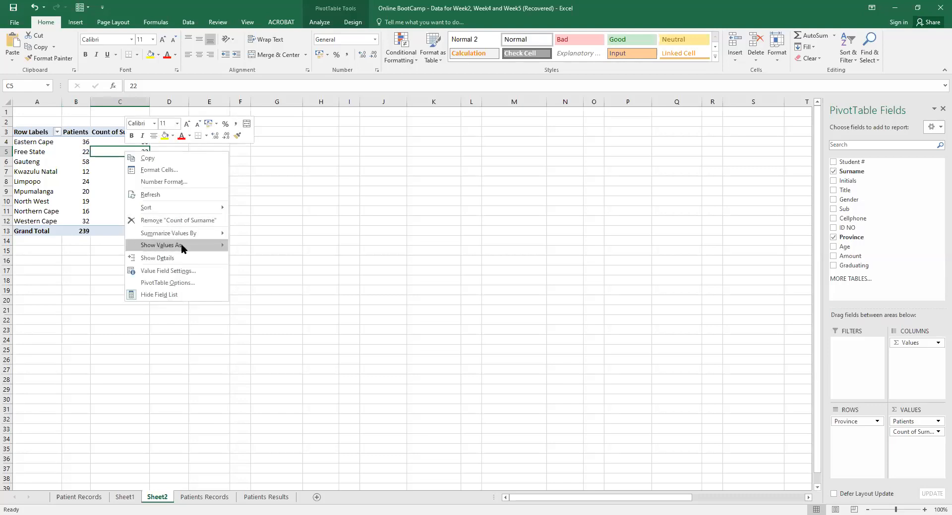
mouse_move(180, 245)
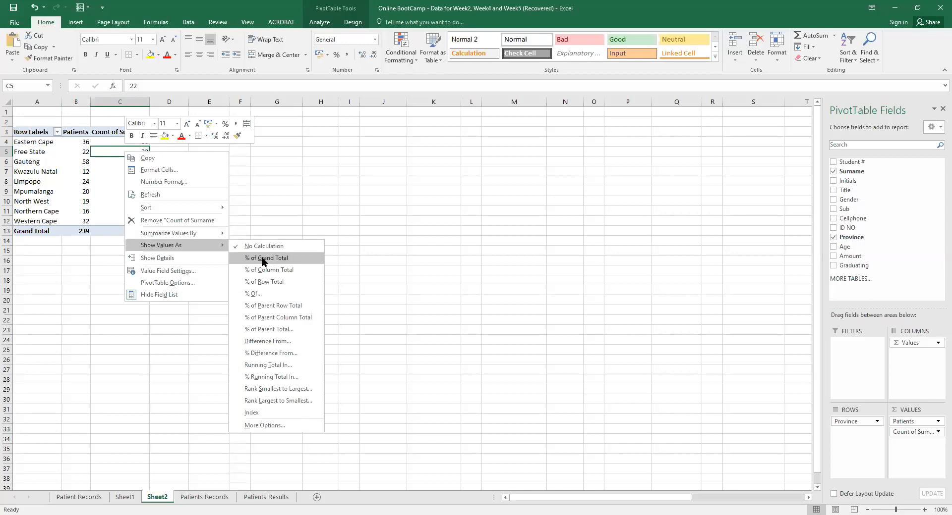
left_click(261, 258)
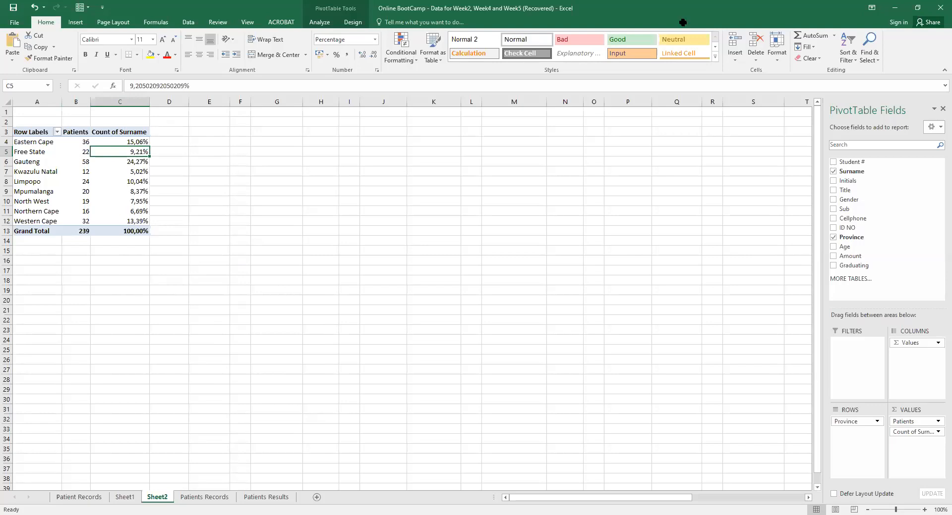
left_click(677, 427)
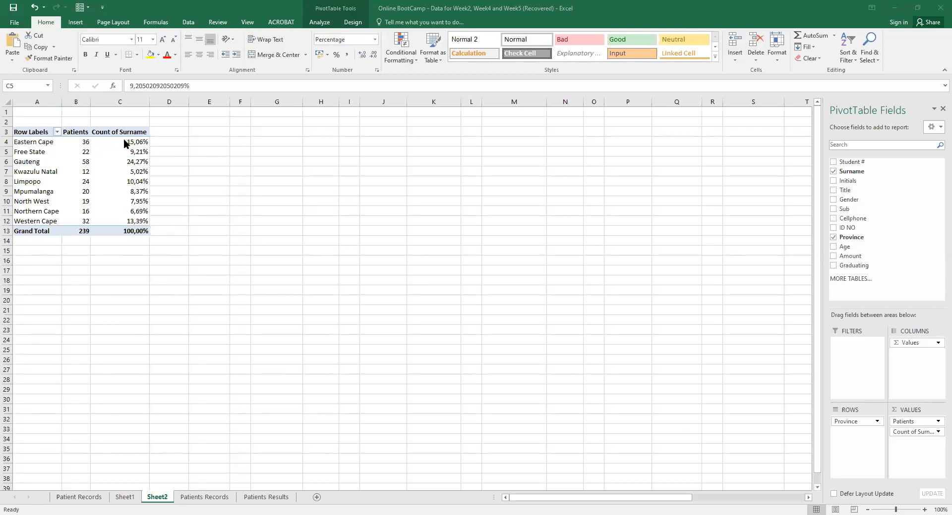
left_click(131, 150)
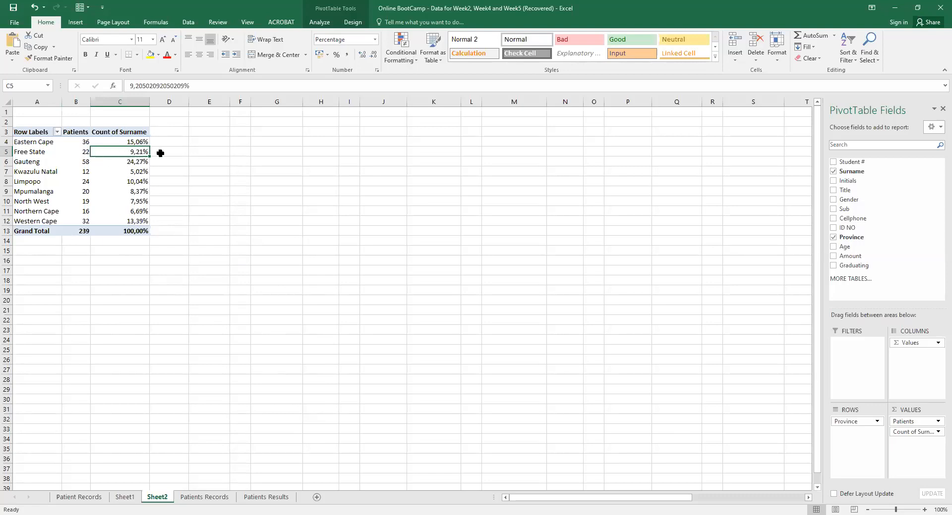
Rename the Count of Surname heading in the PivotTable to Patients (%).
mouse_move(124, 231)
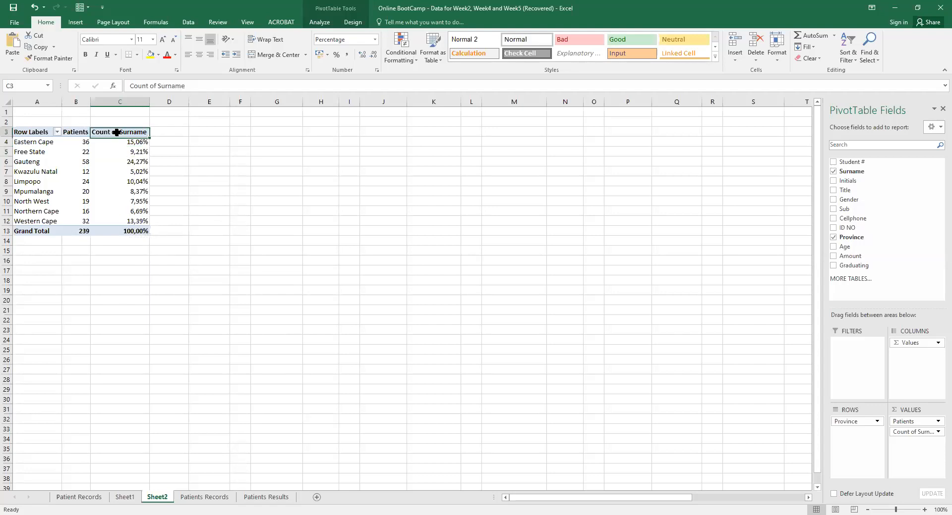
left_click(196, 87)
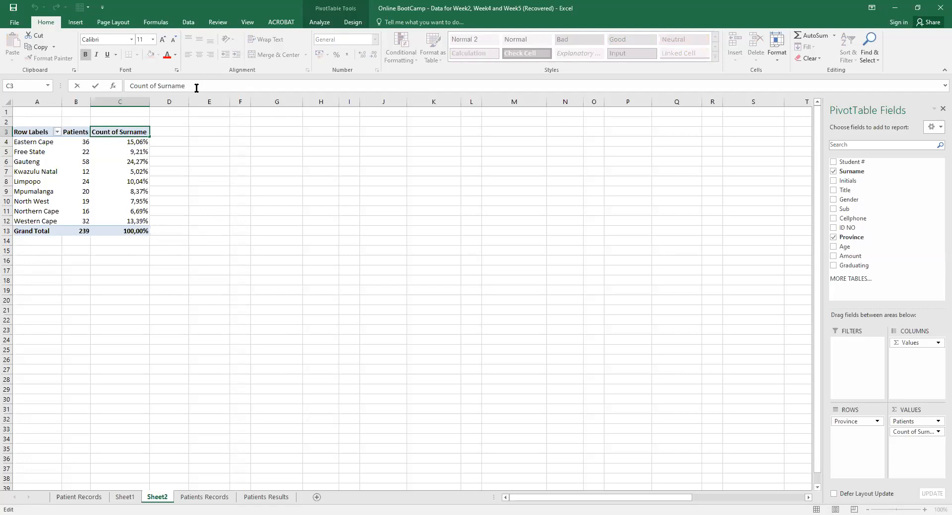
key("BackSpace")
key("BackSpace")
key("BackSpace")
key("BackSpace")
key("BackSpace")
key("BackSpace")
key("BackSpace")
key("BackSpace")
key("BackSpace")
key("BackSpace")
key("BackSpace")
key("BackSpace")
key("BackSpace")
key("BackSpace")
key("BackSpace")
key("BackSpace")
type("%")
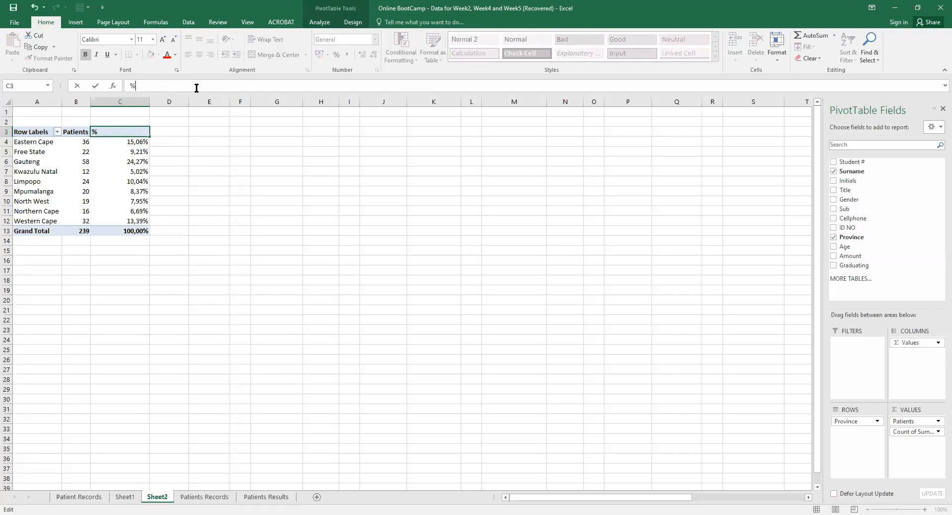
left_click(276, 223)
left_click(119, 134)
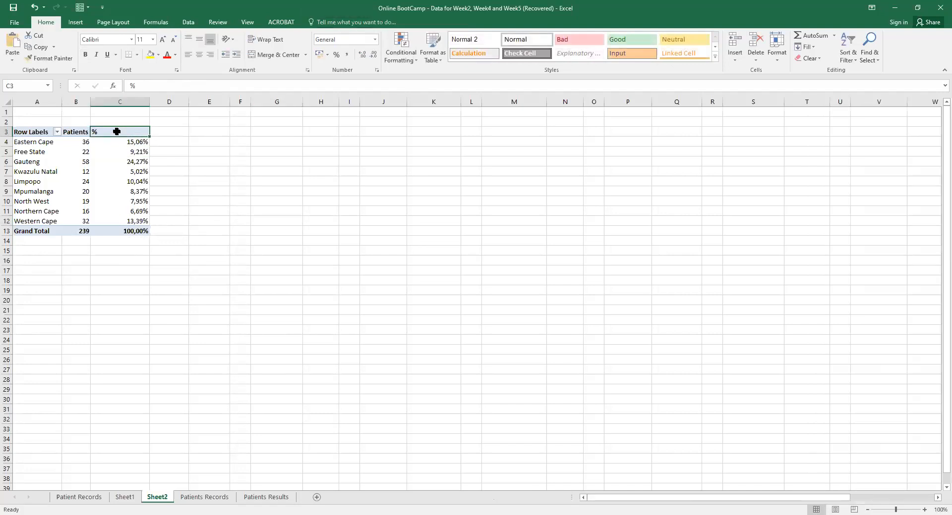
left_click(131, 88)
type("Patients ")
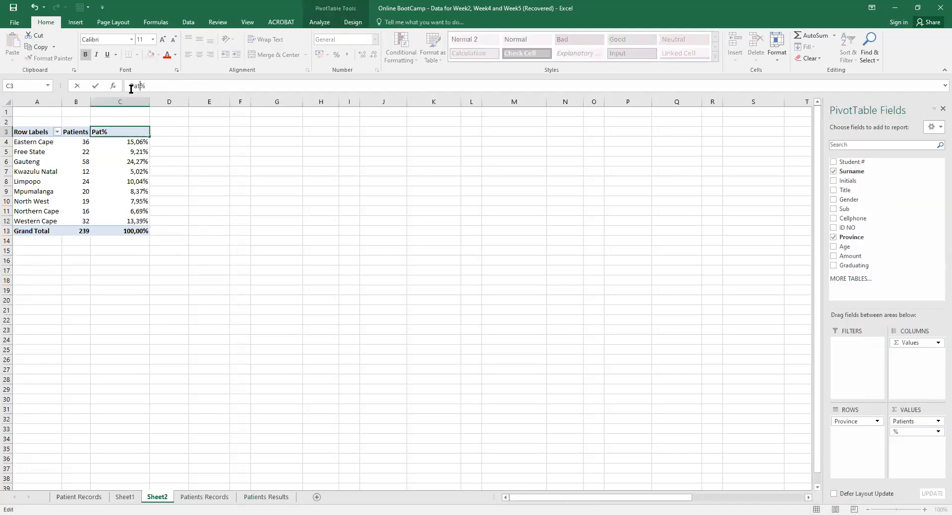
type("(")
left_click(240, 211)
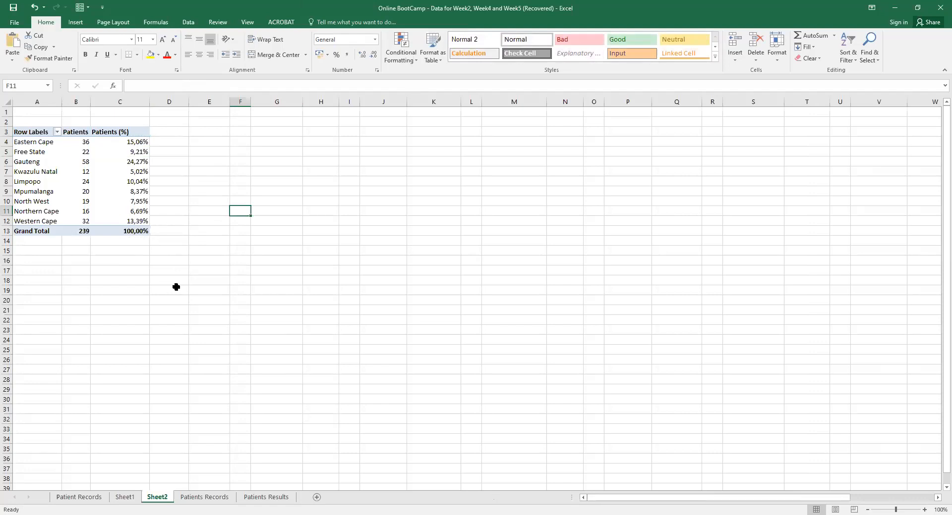
Rename the PivotTable's Row Labels heading to Province.
left_click(40, 132)
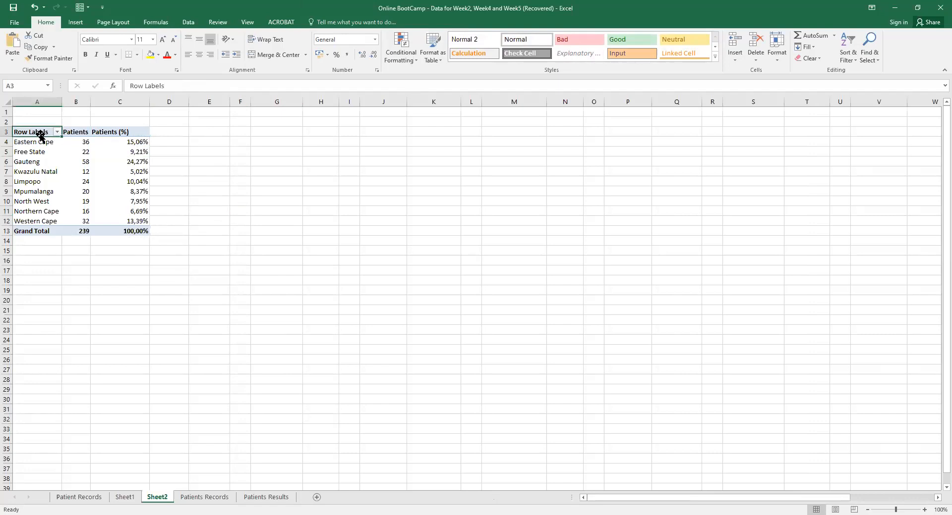
left_click_drag(143, 86, 117, 83)
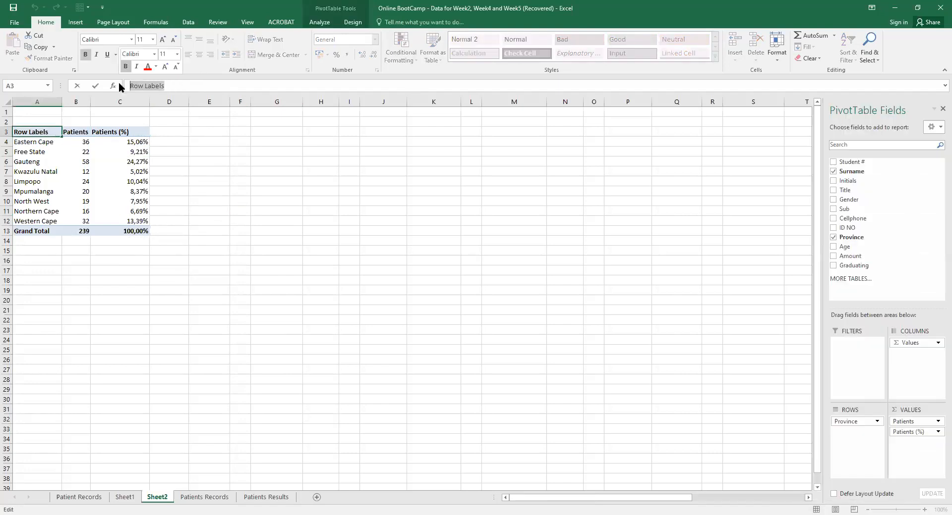
type("Pro")
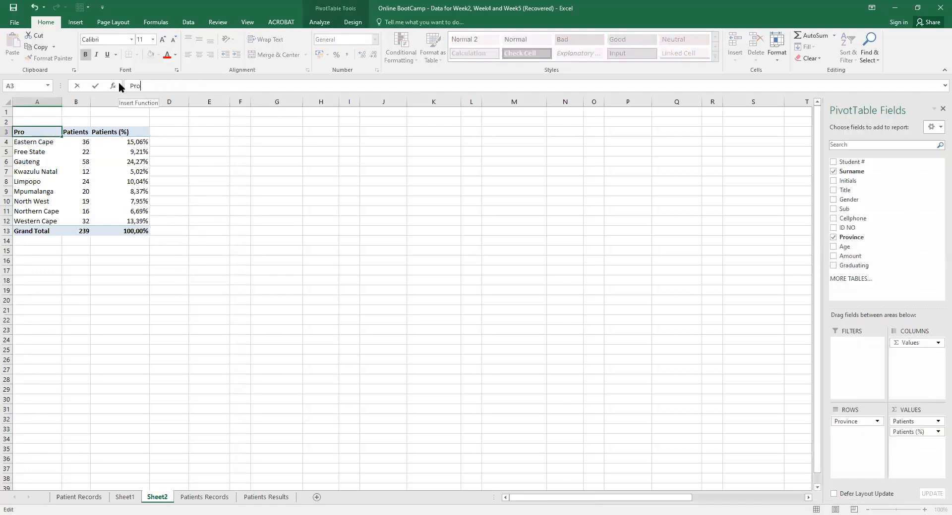
type("bvince")
key("Return")
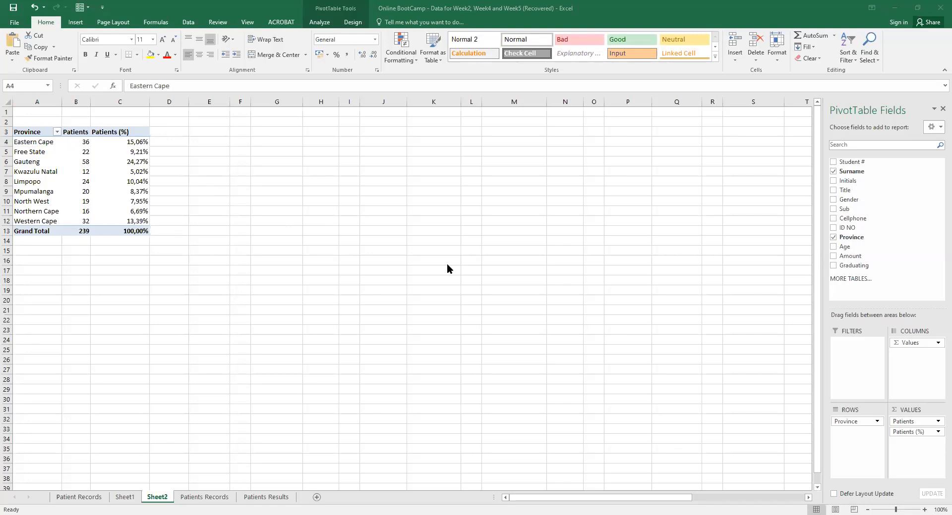
Preview the Column, Line and Bar PivotChart types for the province PivotTable without inserting a chart.
left_click(85, 153)
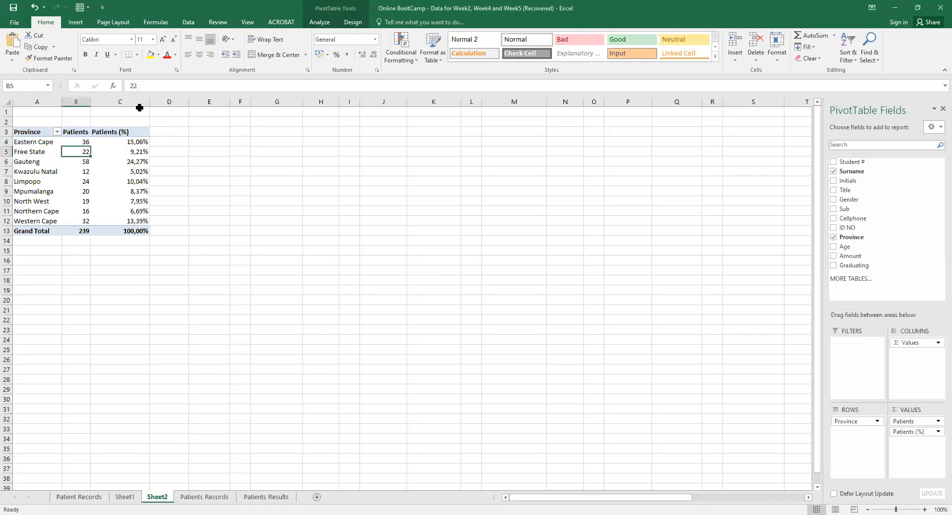
left_click(77, 23)
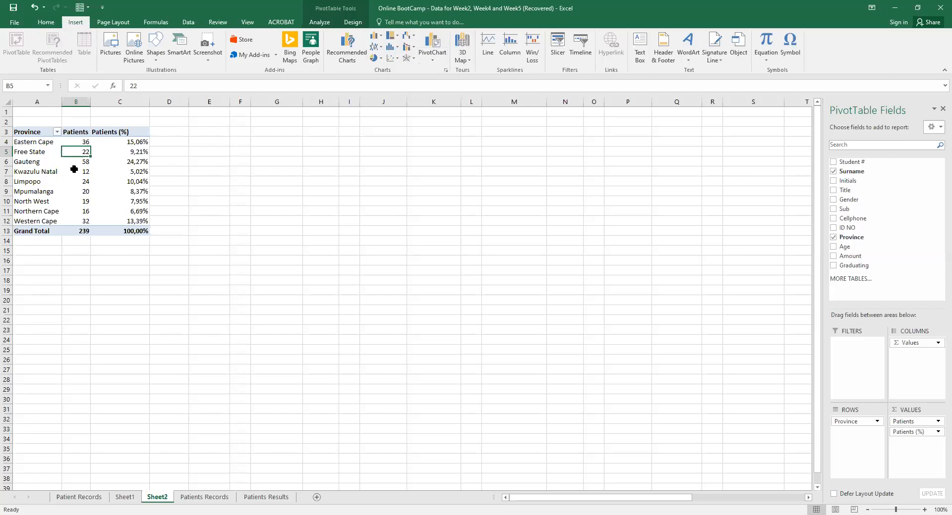
left_click(436, 42)
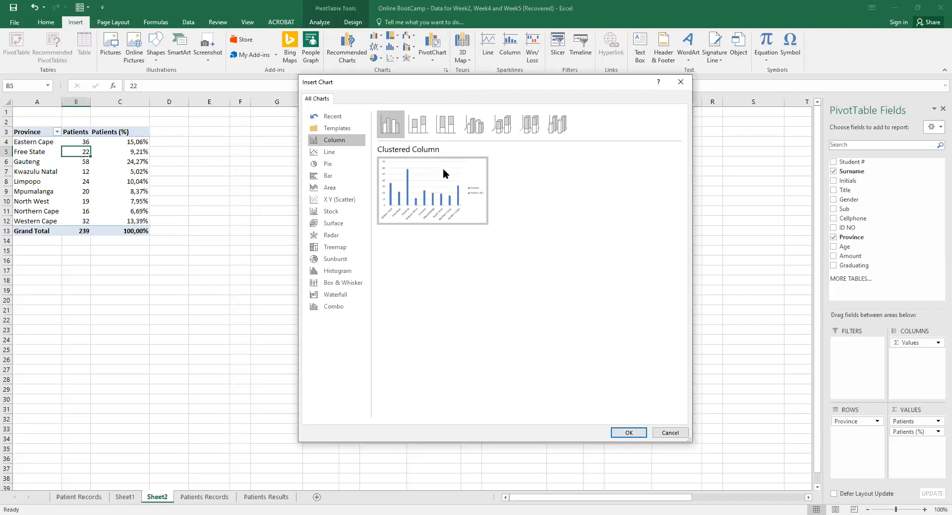
left_click(331, 152)
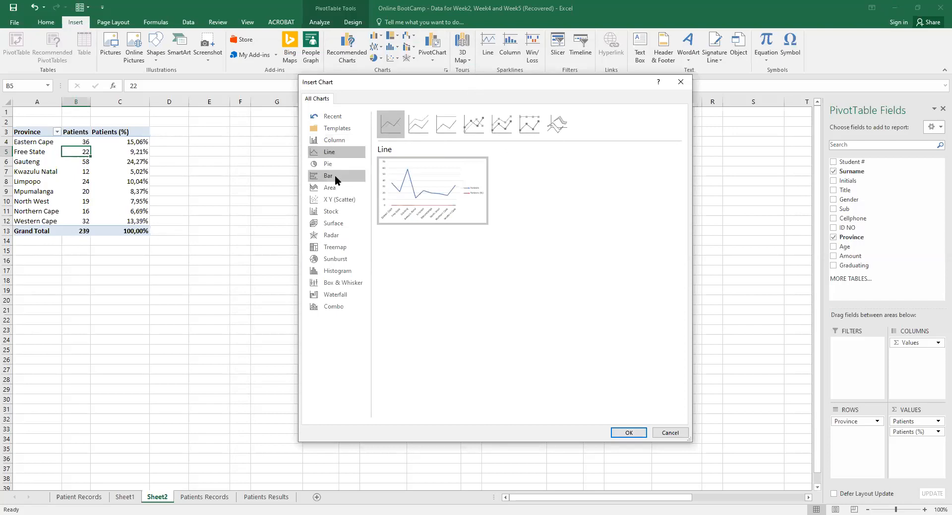
left_click(334, 174)
mouse_move(451, 183)
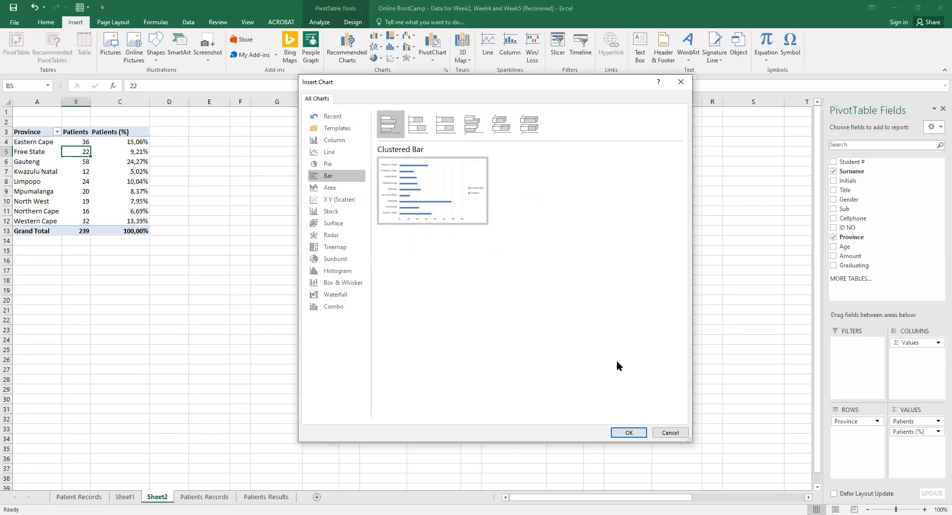
left_click(674, 433)
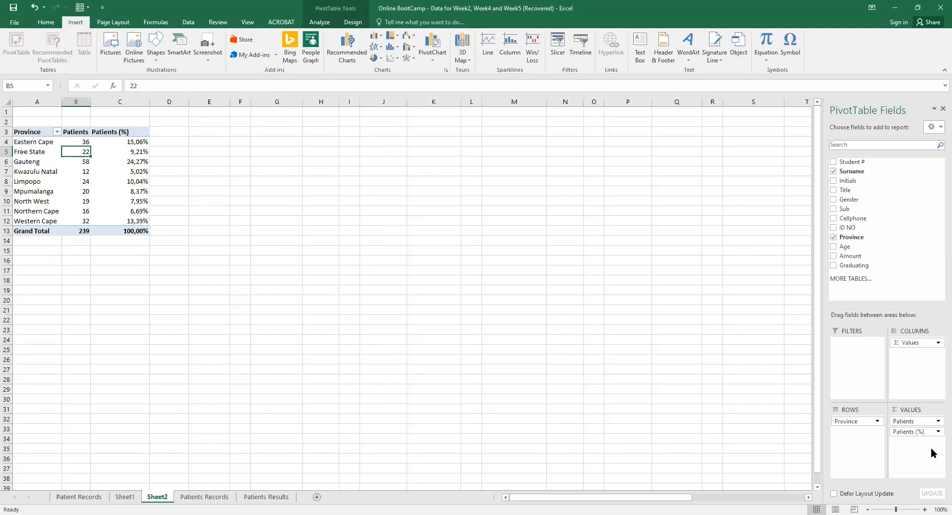
Remove the Patients (%), Patients and Province fields from the PivotTable.
left_click(936, 432)
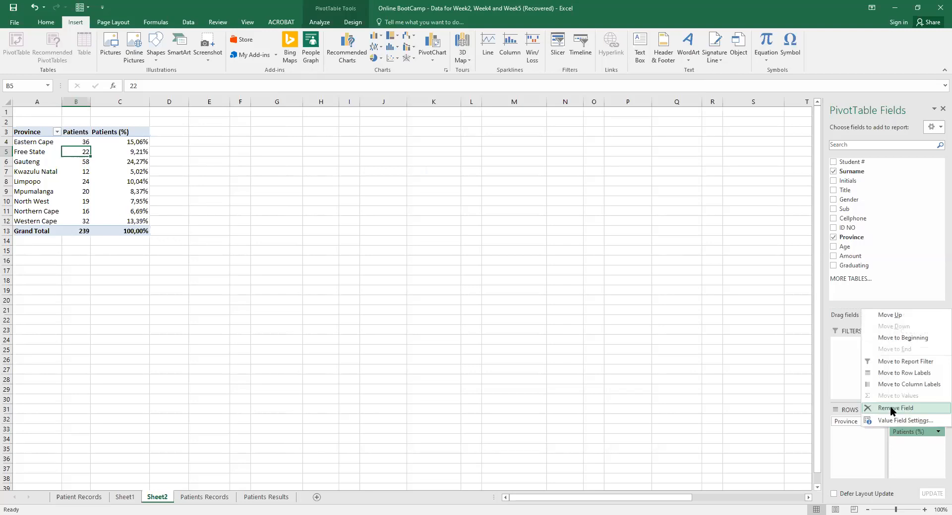
left_click(891, 411)
left_click(937, 422)
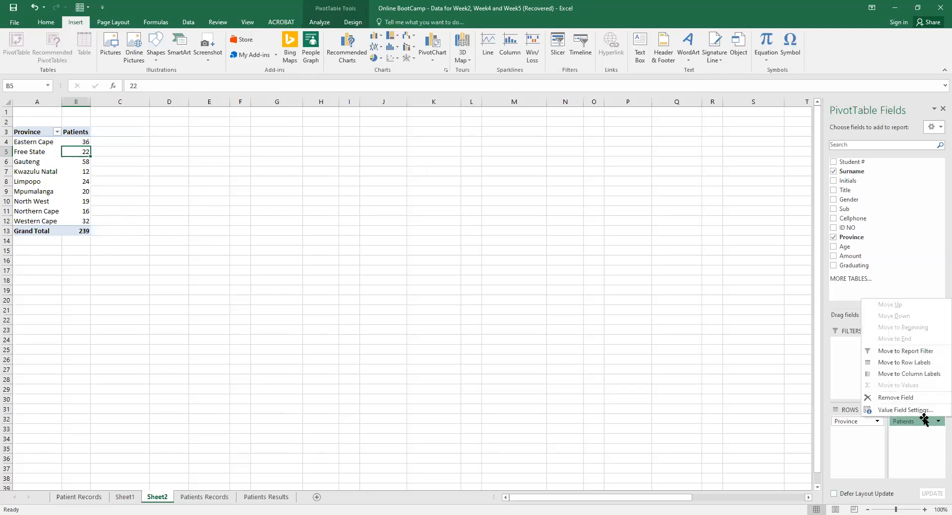
left_click(895, 401)
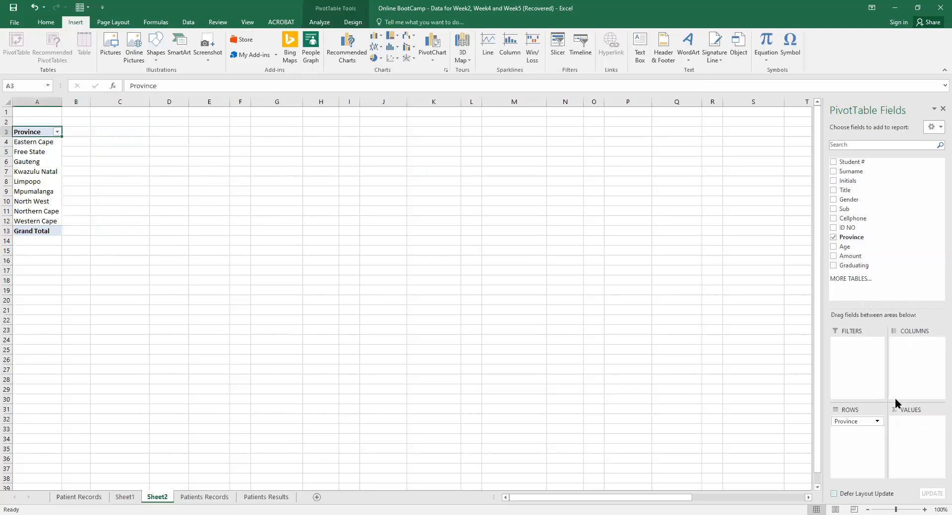
left_click(877, 422)
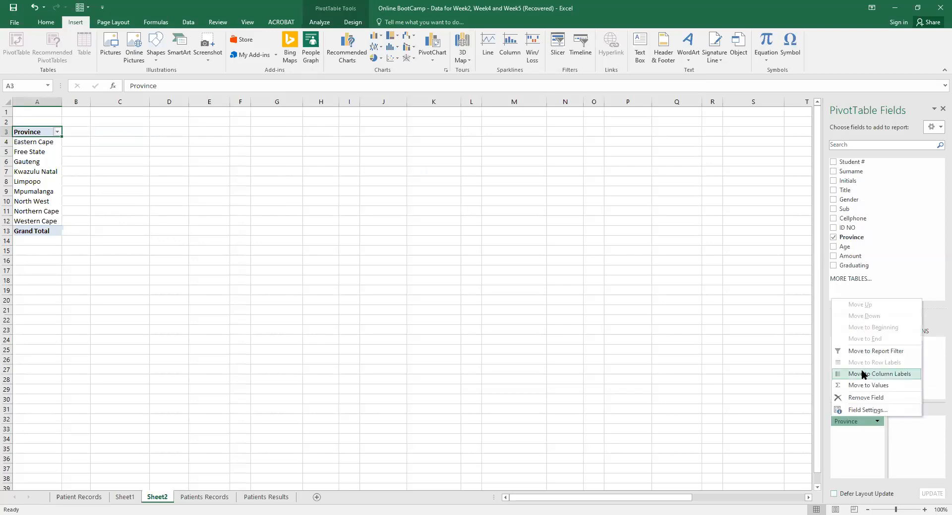
left_click(862, 398)
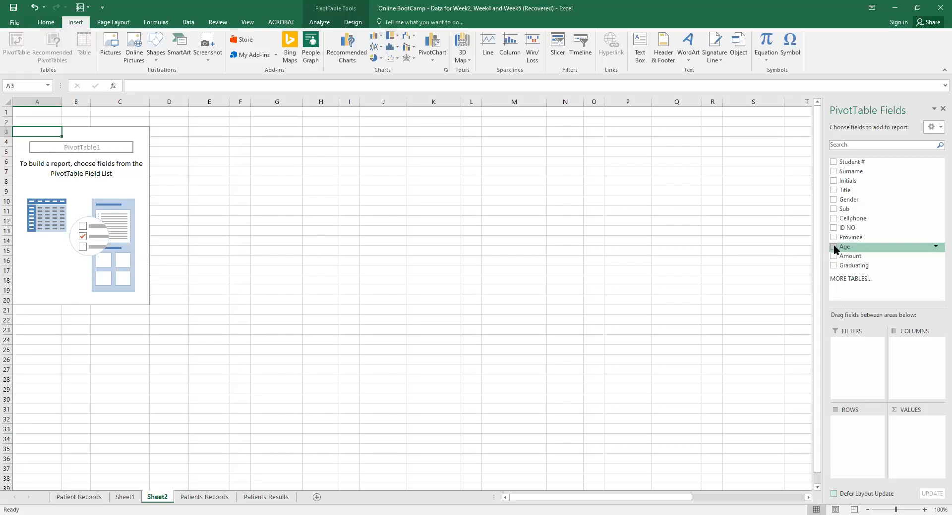
Add Age to the PivotTable's rows and ungroup its age ranges into individual ages.
left_click_drag(845, 247, 854, 426)
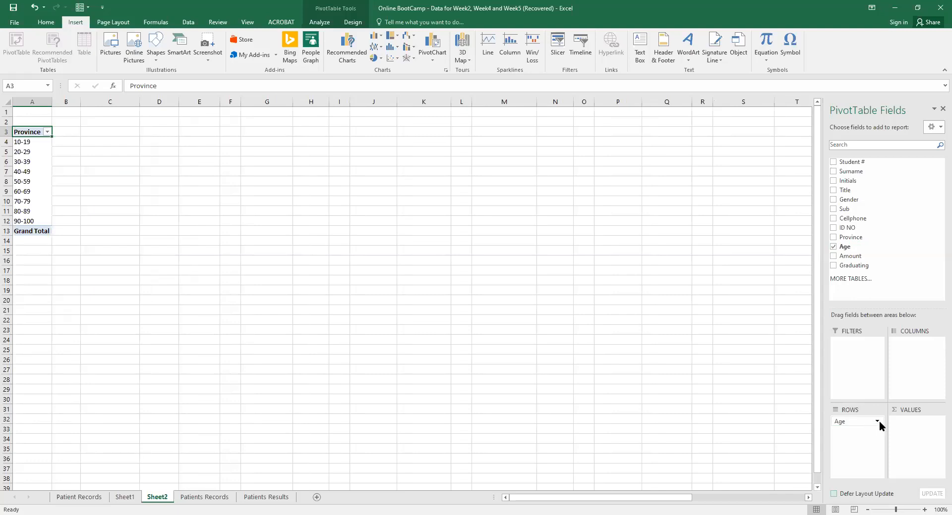
left_click(879, 423)
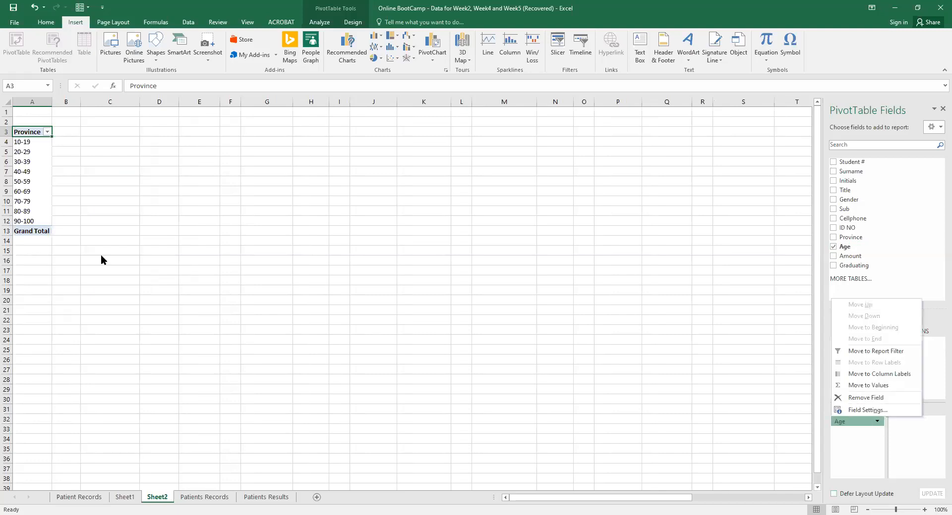
left_click(28, 146)
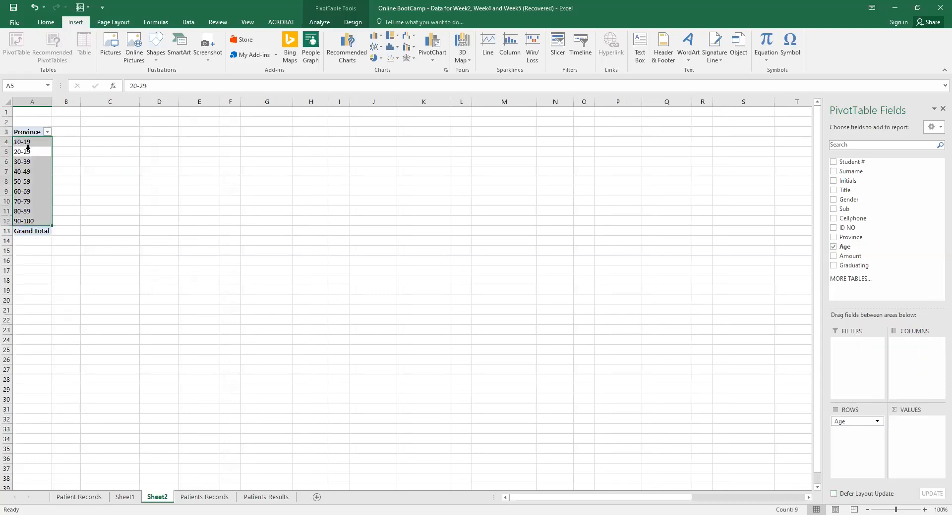
right_click(28, 146)
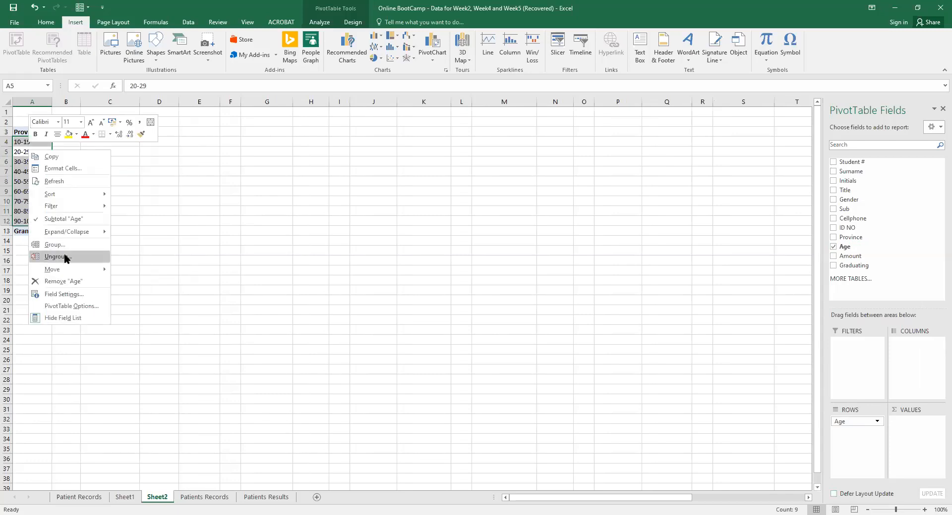
left_click(66, 257)
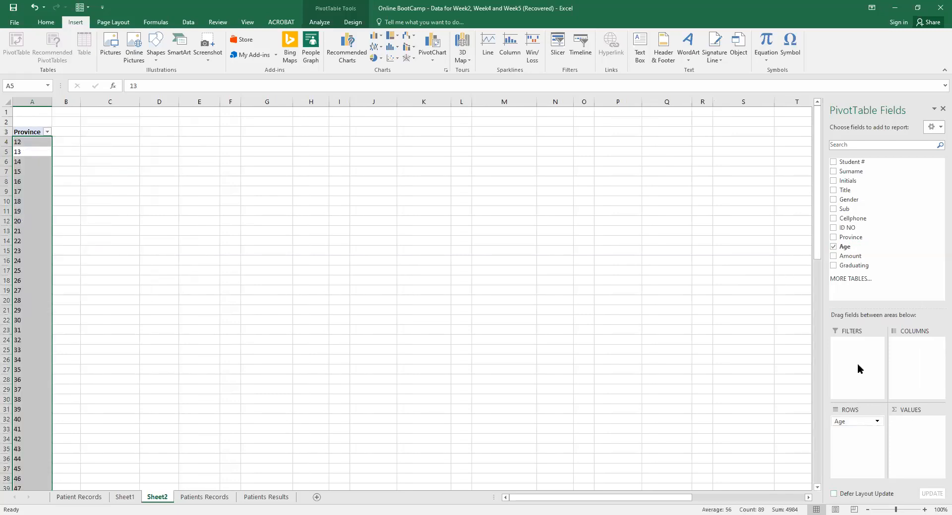
Group the ages in the PivotTable rows starting at 0, in intervals of 5.
left_click(181, 254)
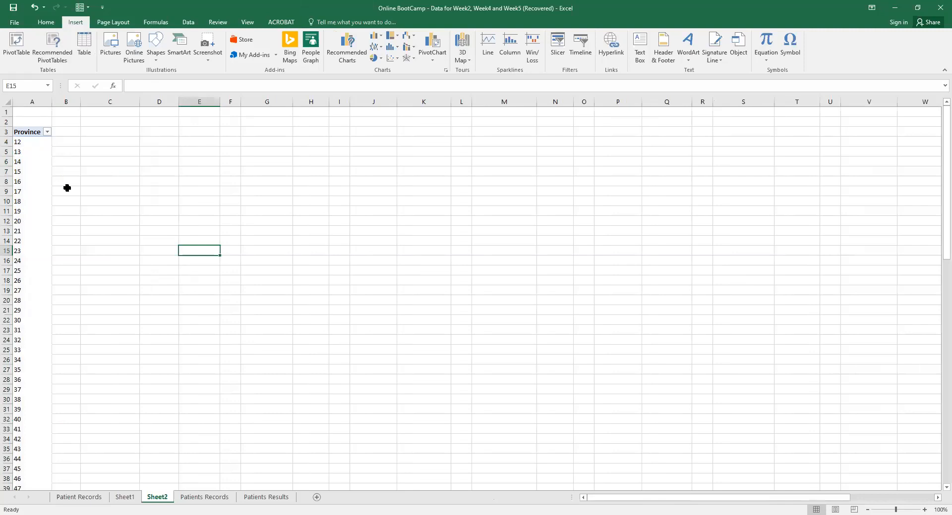
left_click(34, 191)
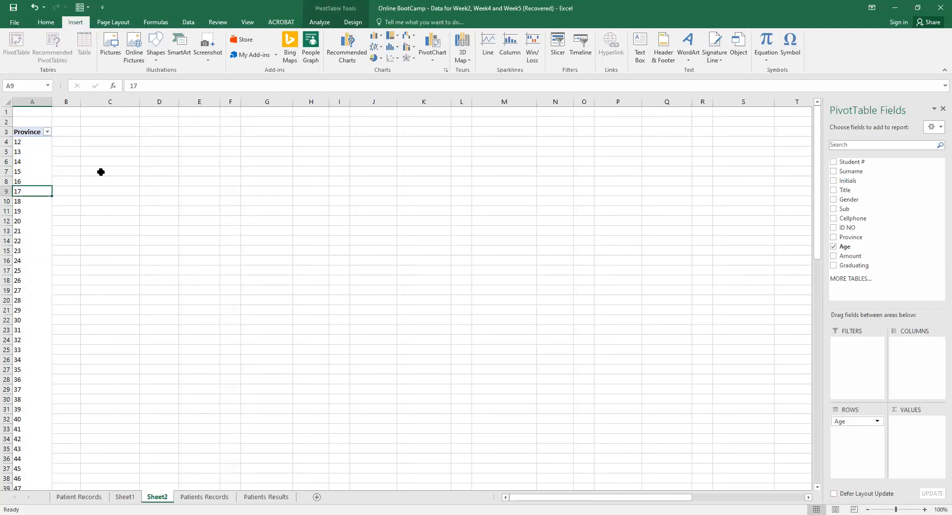
left_click(21, 141)
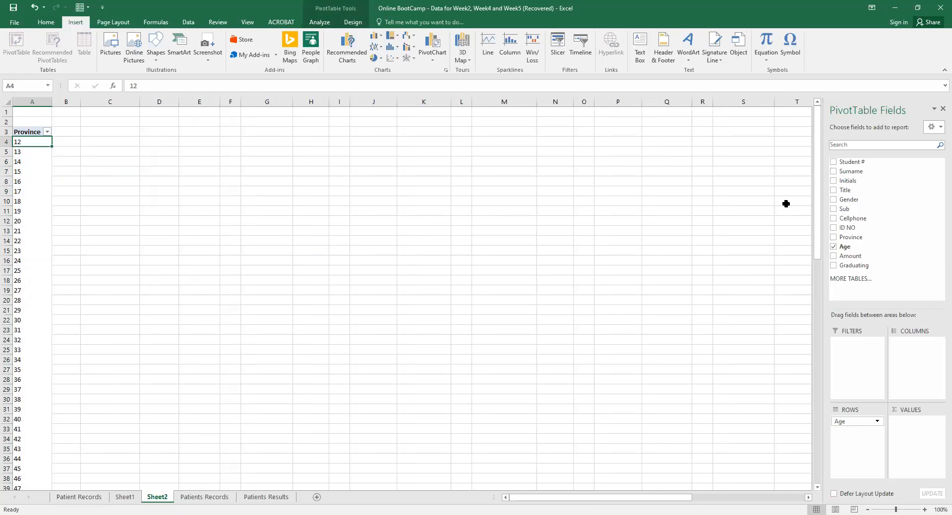
left_click_drag(816, 210, 825, 151)
right_click(27, 142)
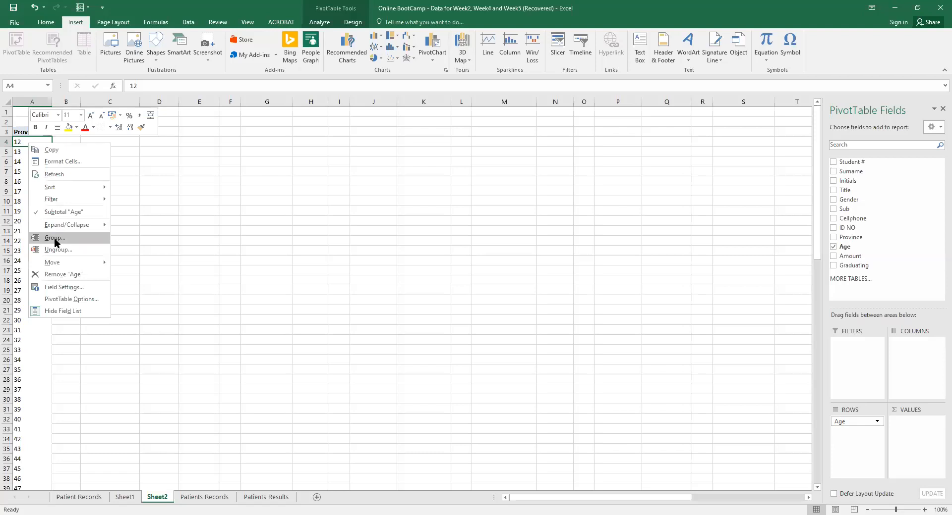
left_click(56, 241)
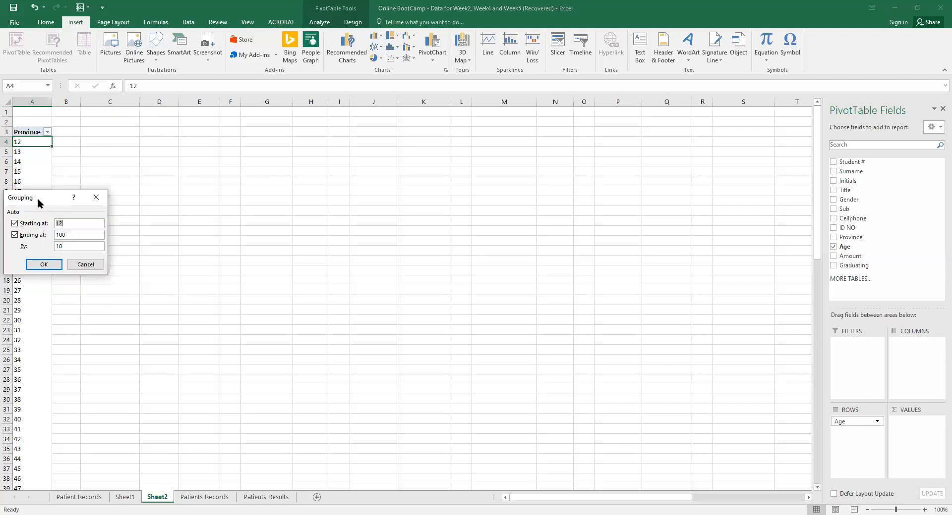
left_click_drag(37, 197, 236, 156)
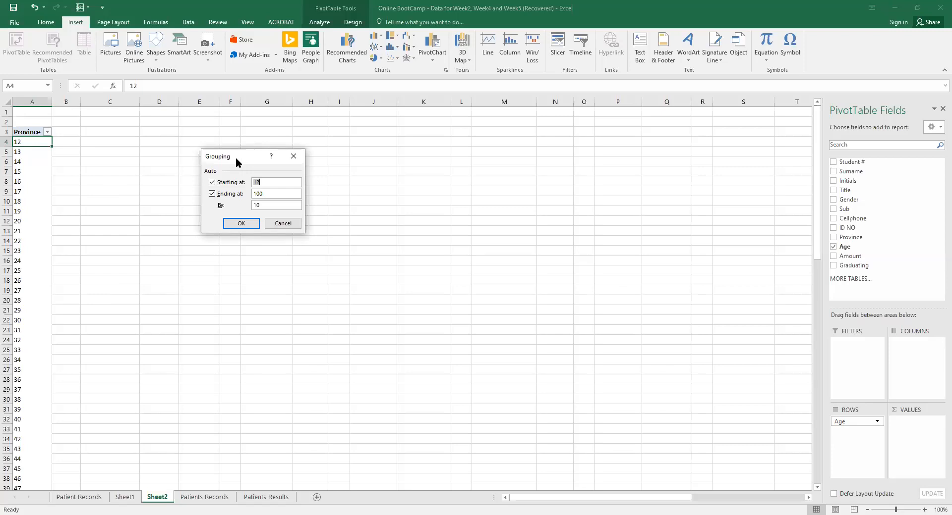
left_click(285, 184)
key("BackSpace")
type("0")
type("5")
key("BackSpace")
key("BackSpace")
type("5")
left_click(243, 224)
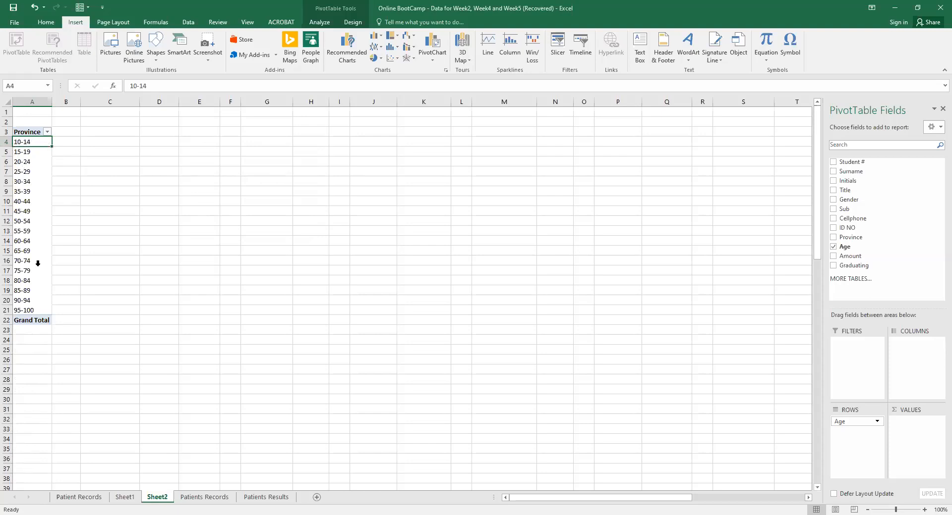
Change the Age grouping interval to 10.
right_click(31, 143)
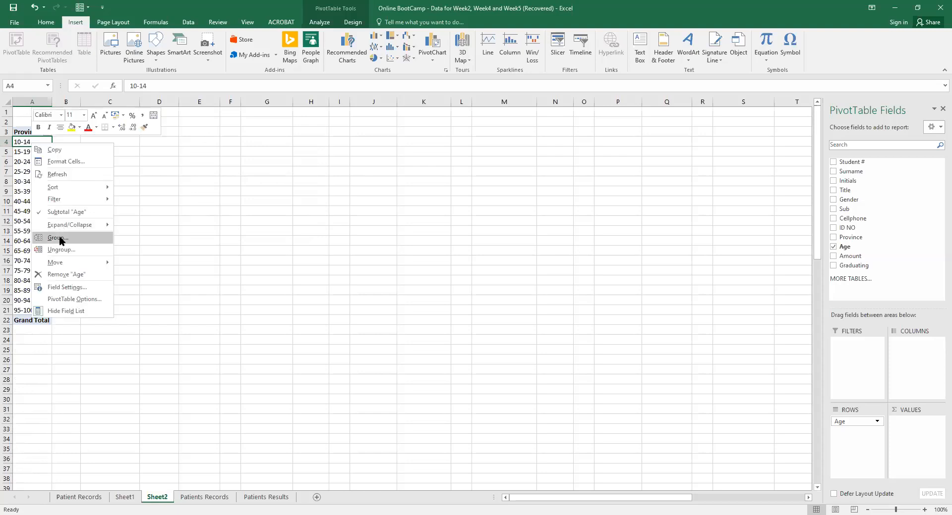
left_click(59, 238)
key("BackSpace")
type("10")
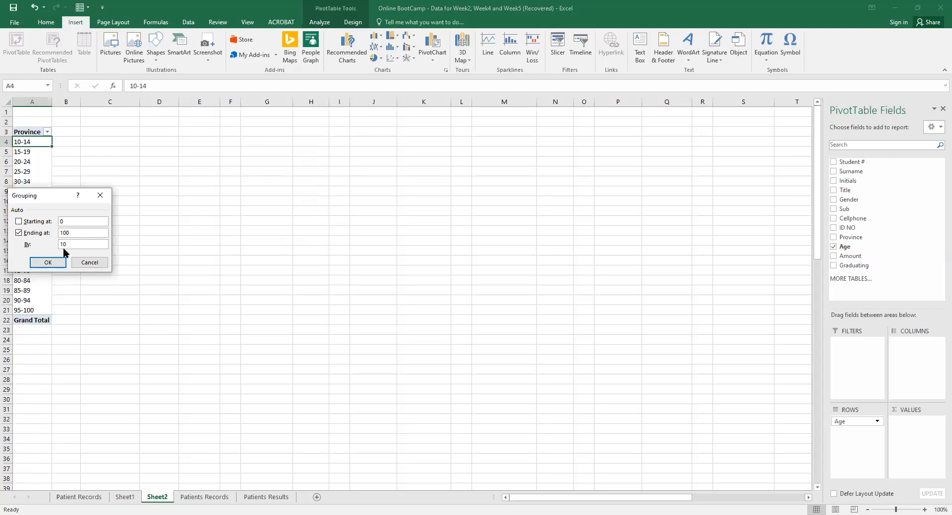
left_click(48, 262)
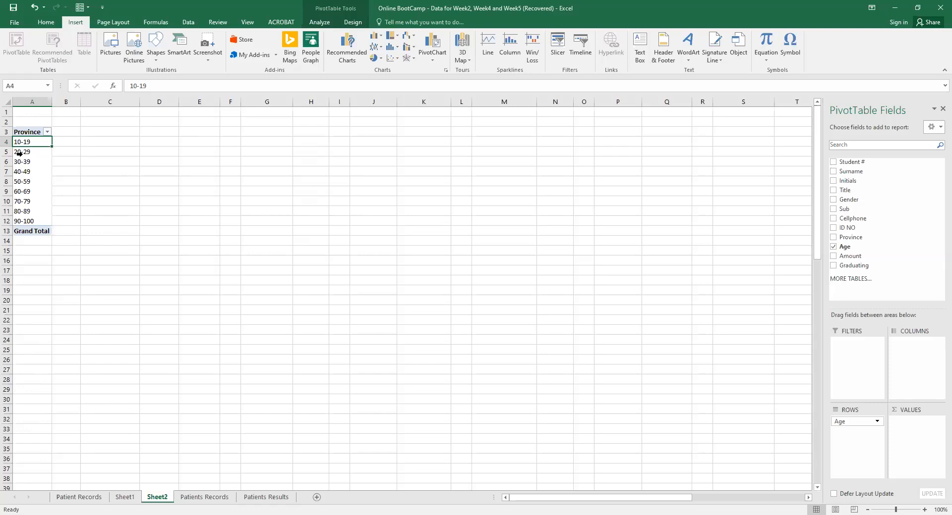
Add Age to the PivotTable's values as a count for each age group.
left_click(199, 498)
left_click(158, 498)
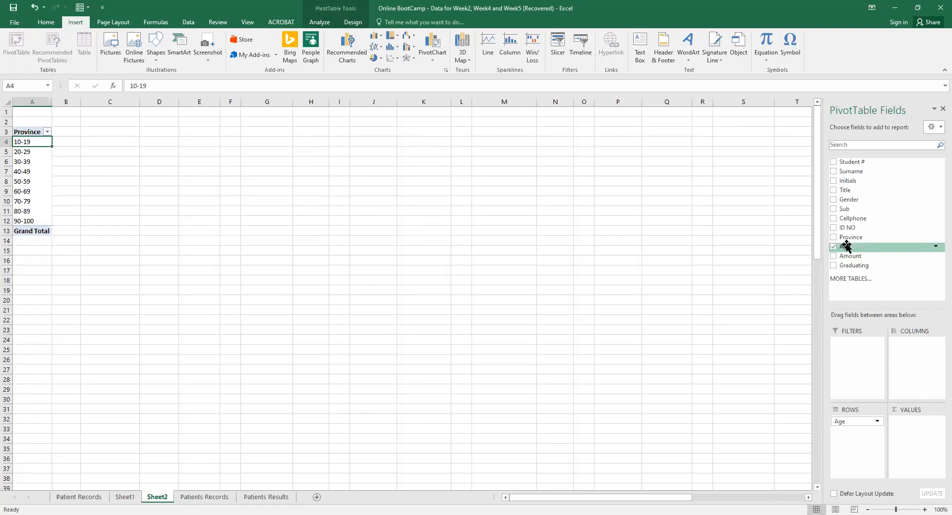
left_click_drag(845, 247, 906, 423)
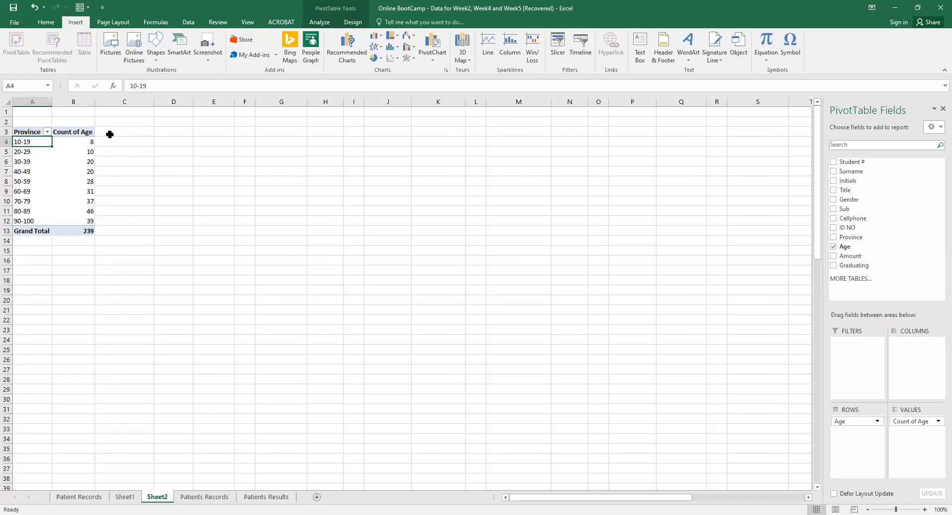
Enter the heading Age (%) in cell C3 beside the Count of Age column.
left_click(127, 132)
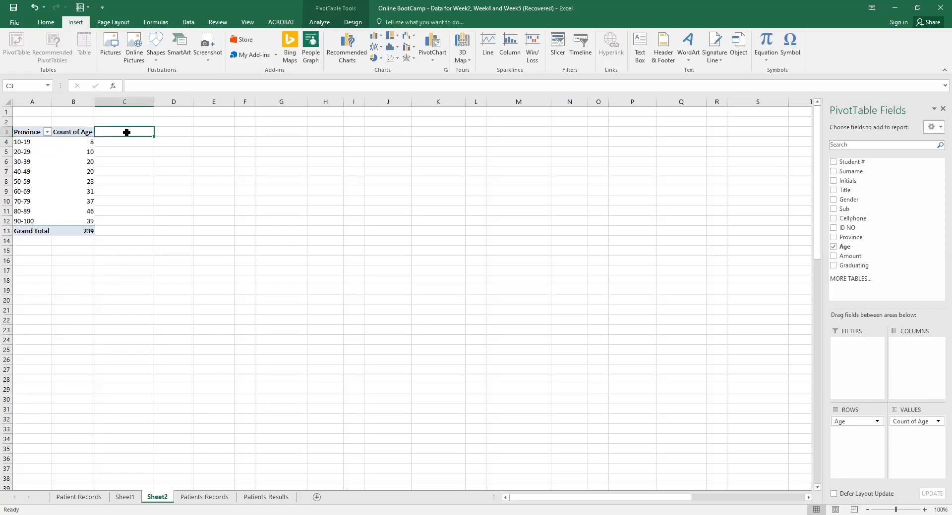
type("A")
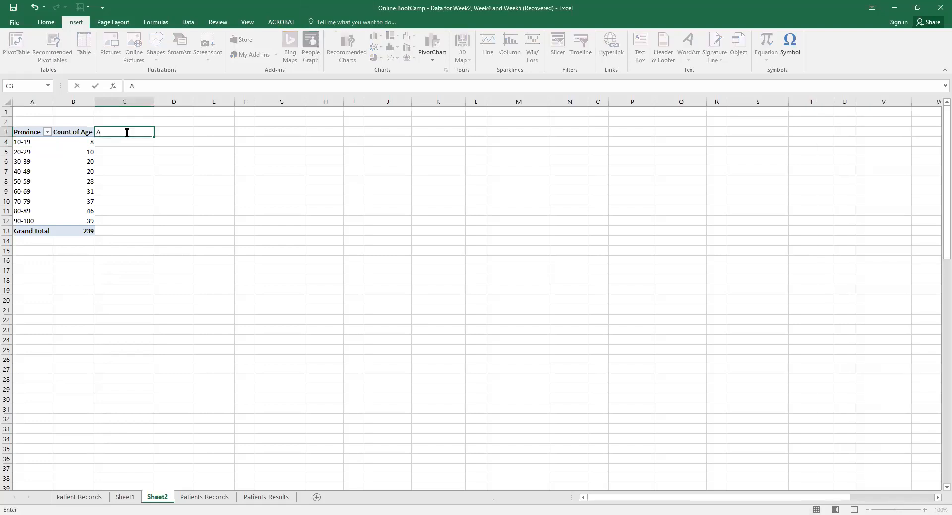
type("ge (")
type("5)")
key("BackSpace")
key("BackSpace")
type("%)")
left_click(156, 162)
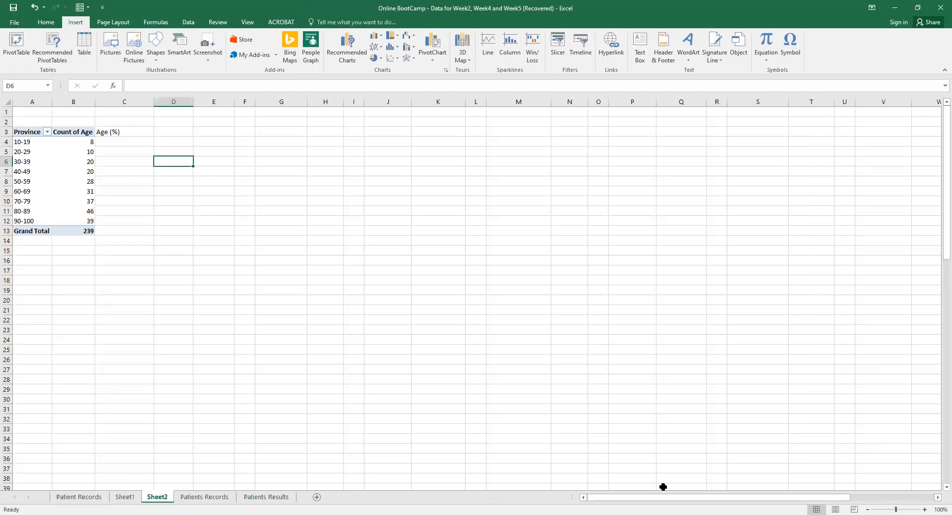
left_click(674, 514)
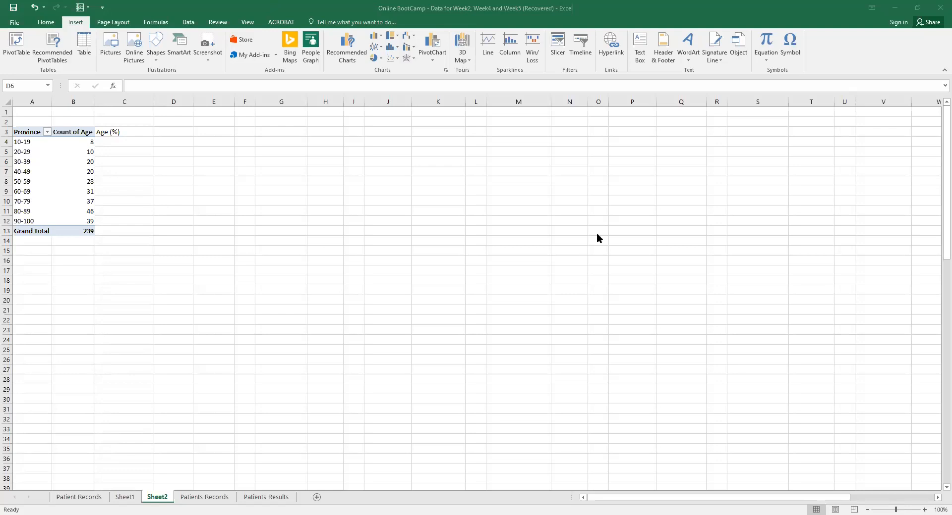
left_click(128, 150)
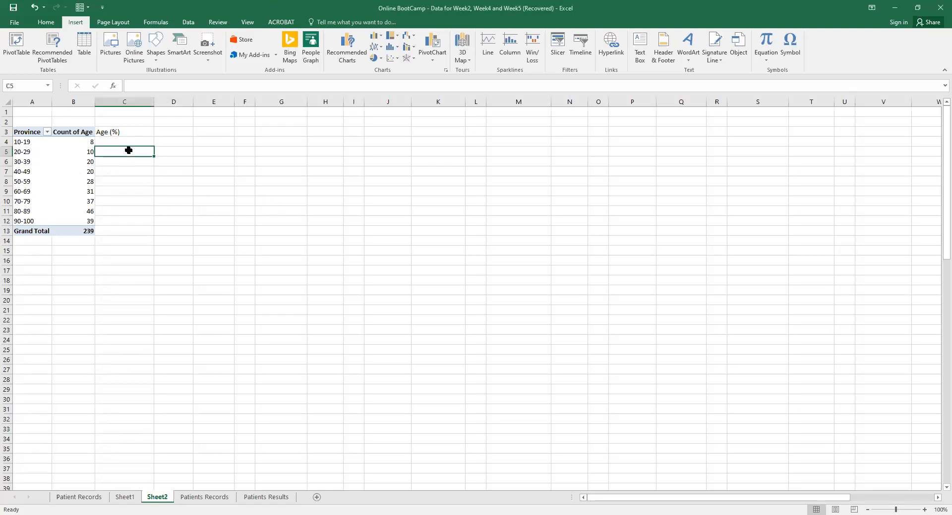
left_click(62, 182)
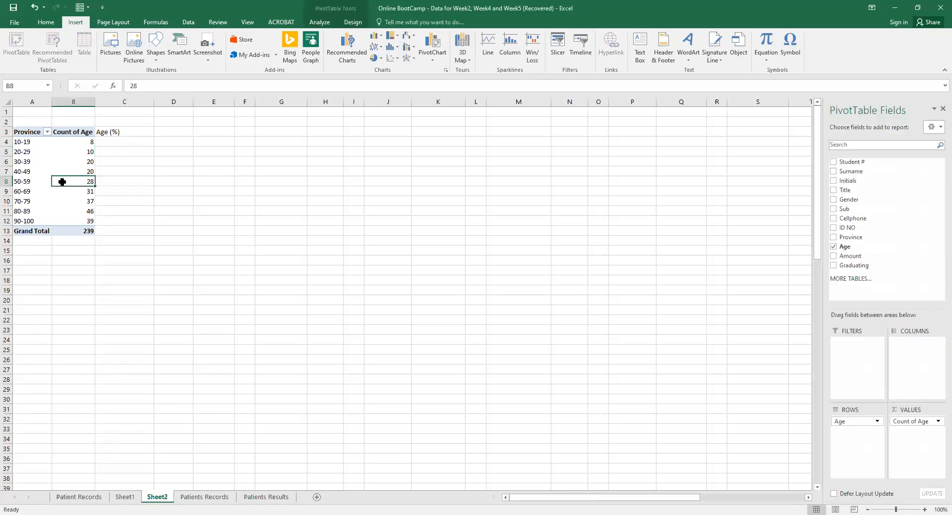
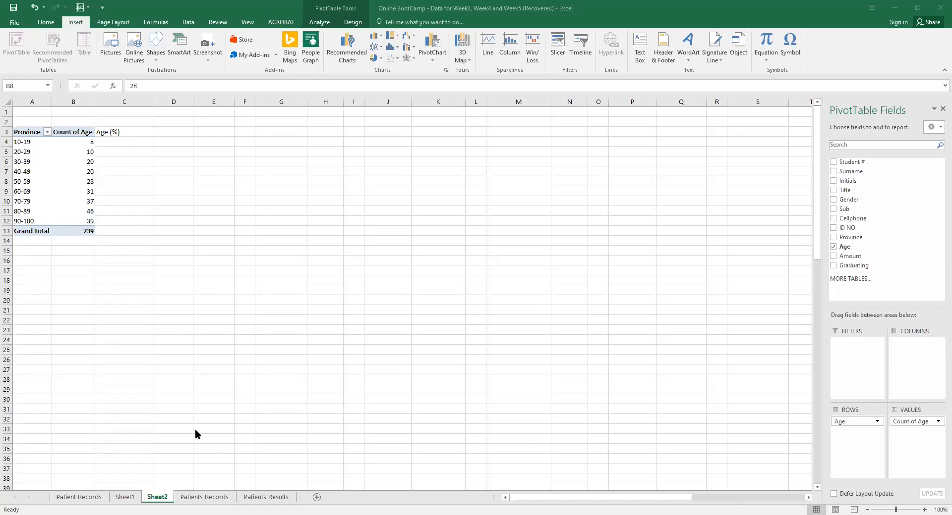
Compare the source data on the Patients Records sheet with the data on the Patient Records sheet.
left_click(203, 497)
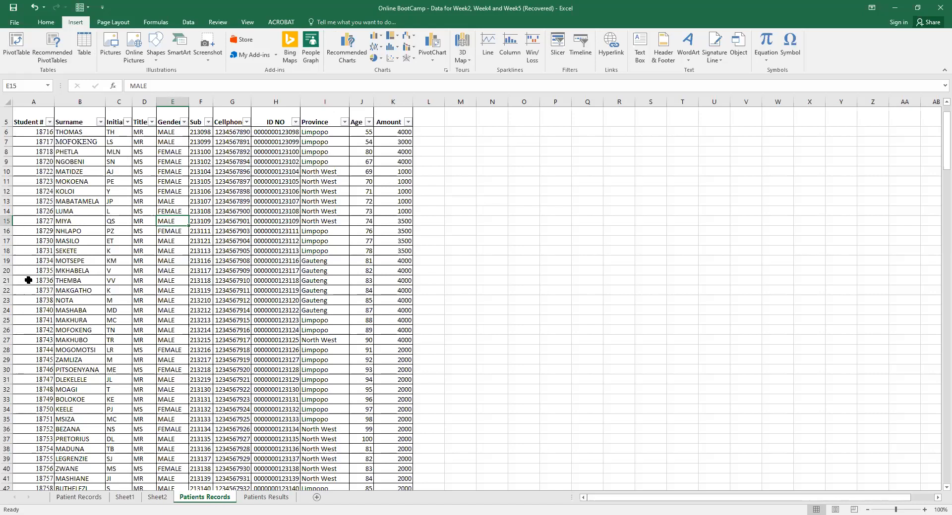
double_click(192, 497)
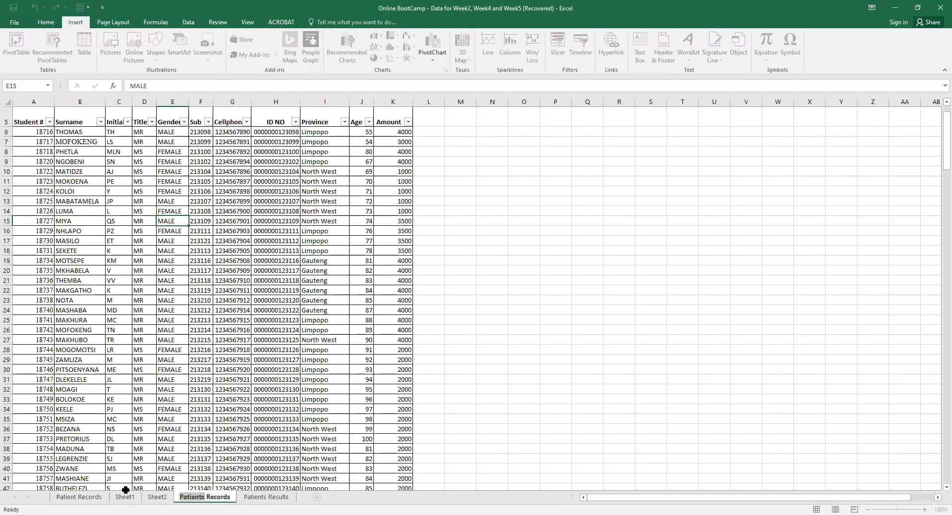
left_click(77, 498)
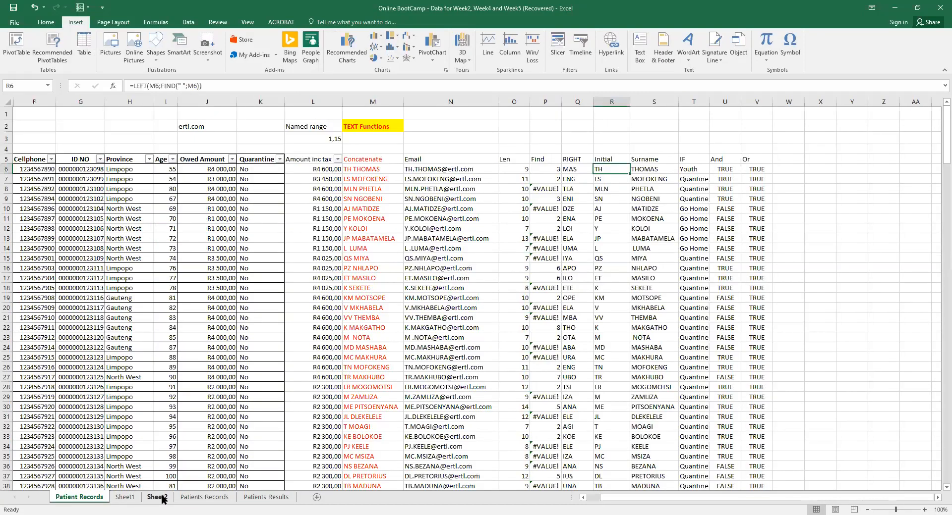
left_click(208, 498)
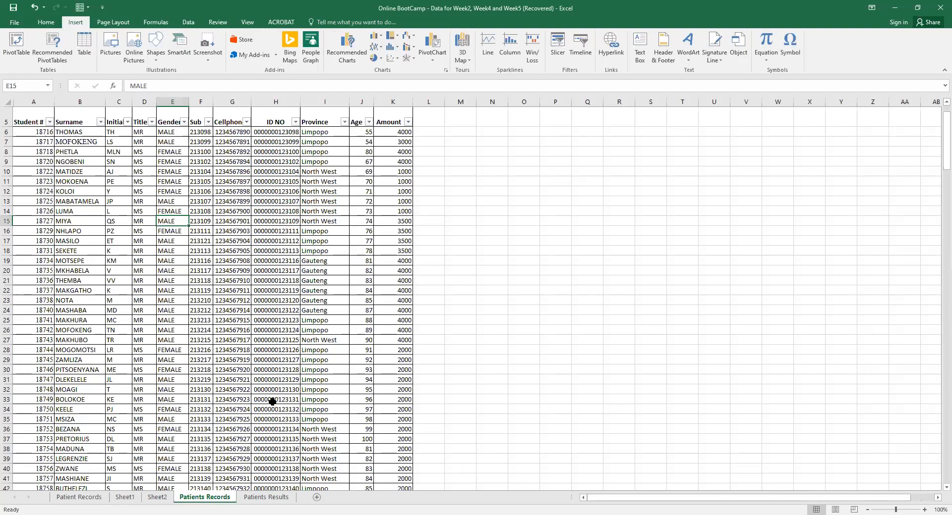
left_click(343, 41)
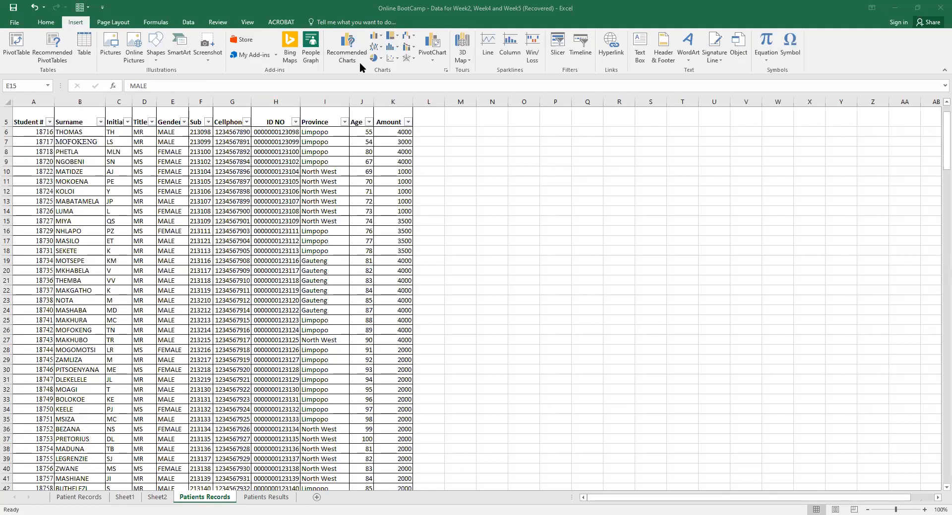
left_click_drag(312, 14, 395, 17)
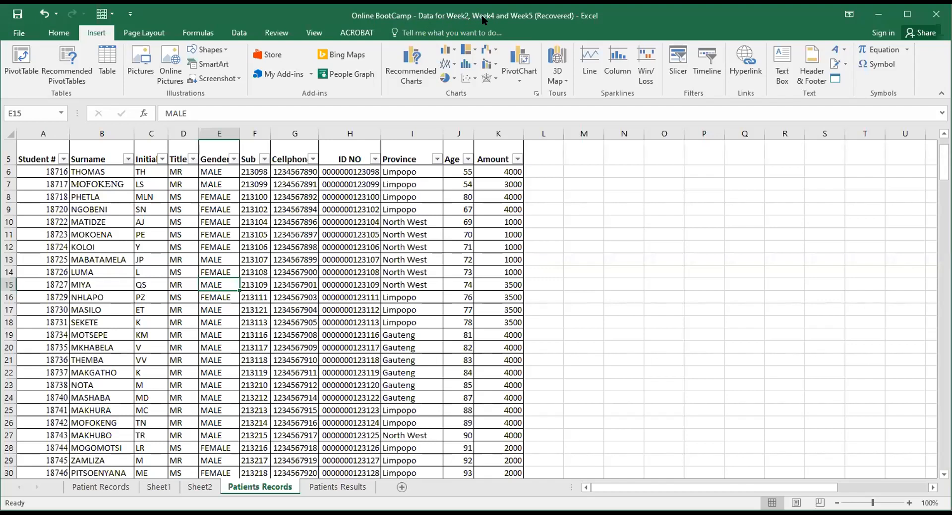
left_click(906, 18)
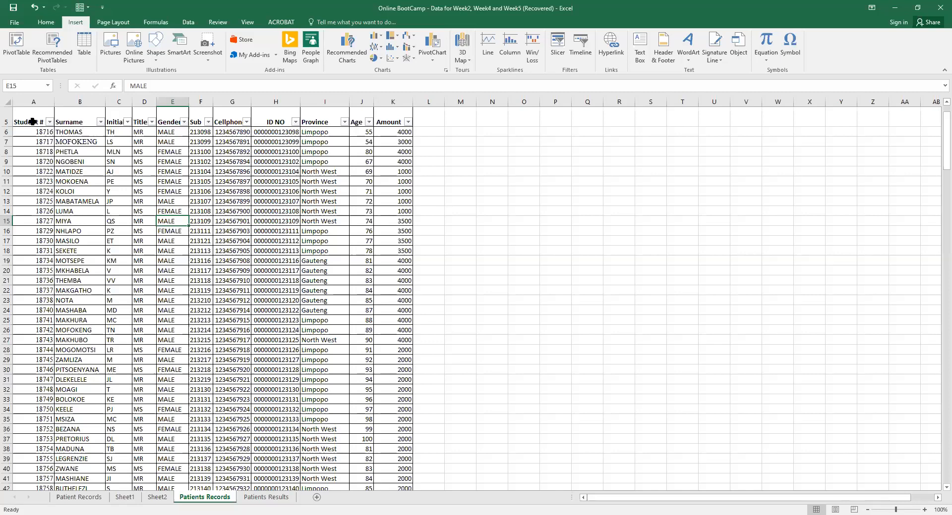
Highlight the Patients Records source data from the Student # header across to the Amount column, down to row 45.
left_click_drag(32, 121, 391, 488)
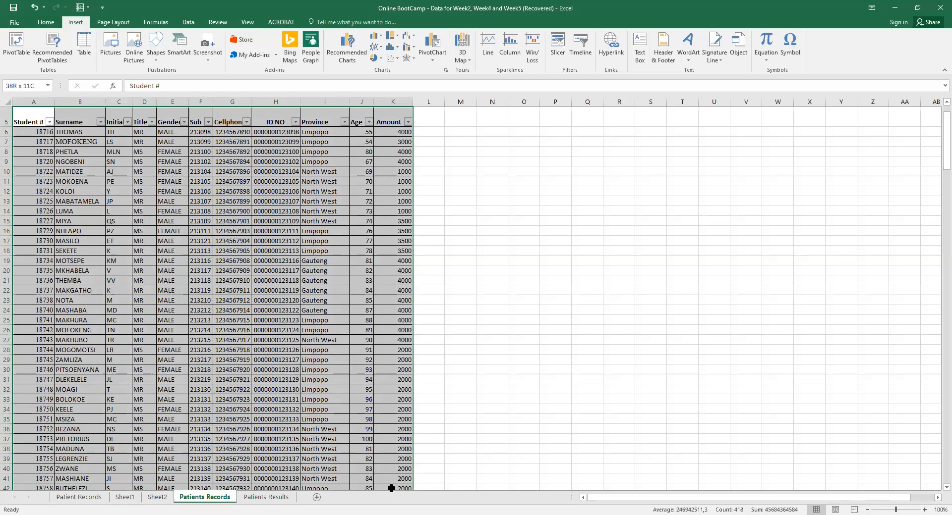
left_click_drag(391, 488, 391, 492)
scroll(395, 475, "down", 2)
left_click(215, 192)
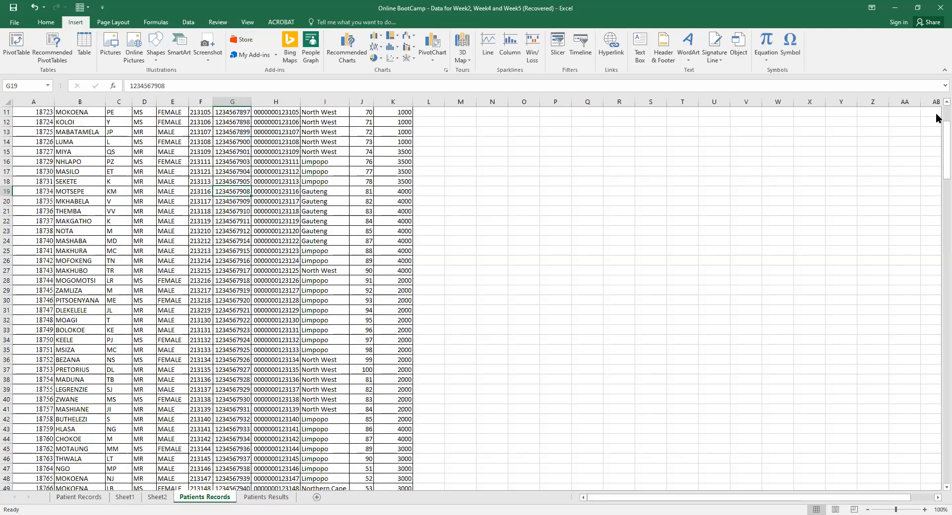
scroll(203, 177, "up", 4)
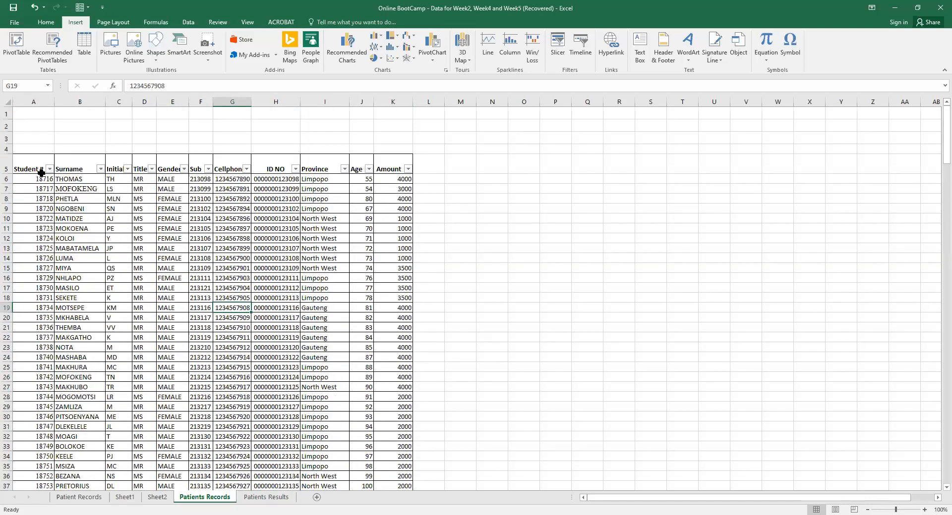
left_click_drag(26, 167, 377, 498)
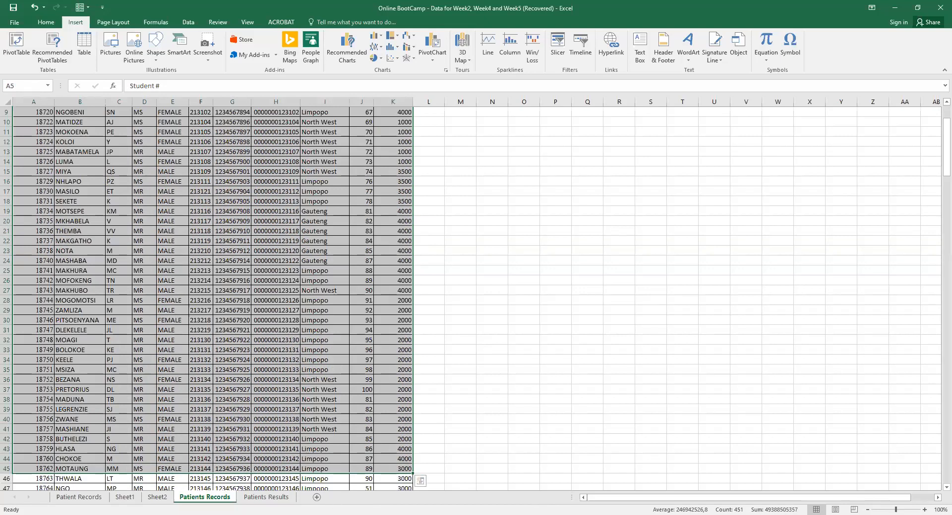
left_click(342, 514)
left_click(669, 475)
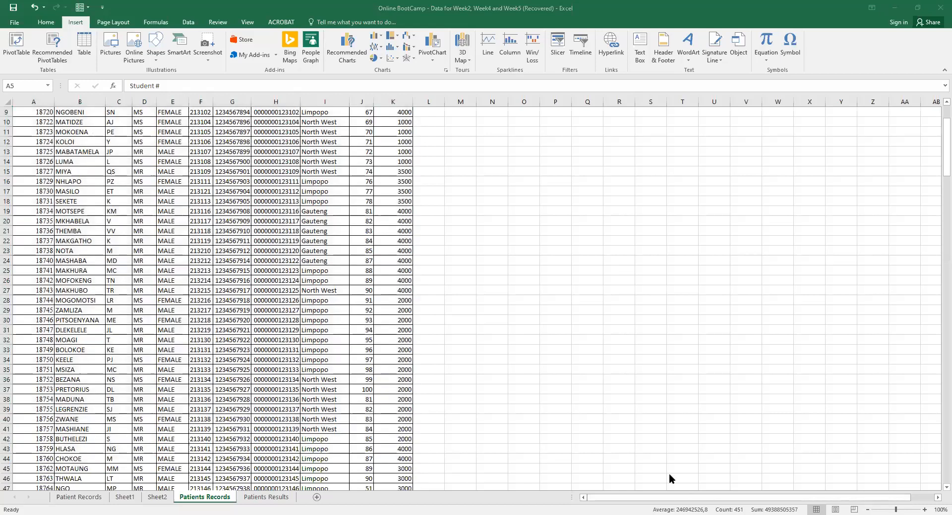
left_click(680, 195)
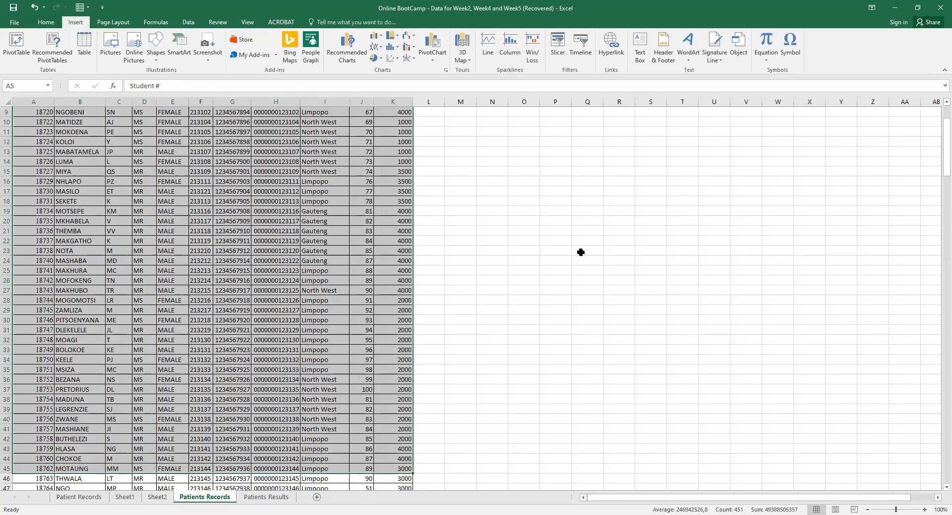
key("alt+Tab")
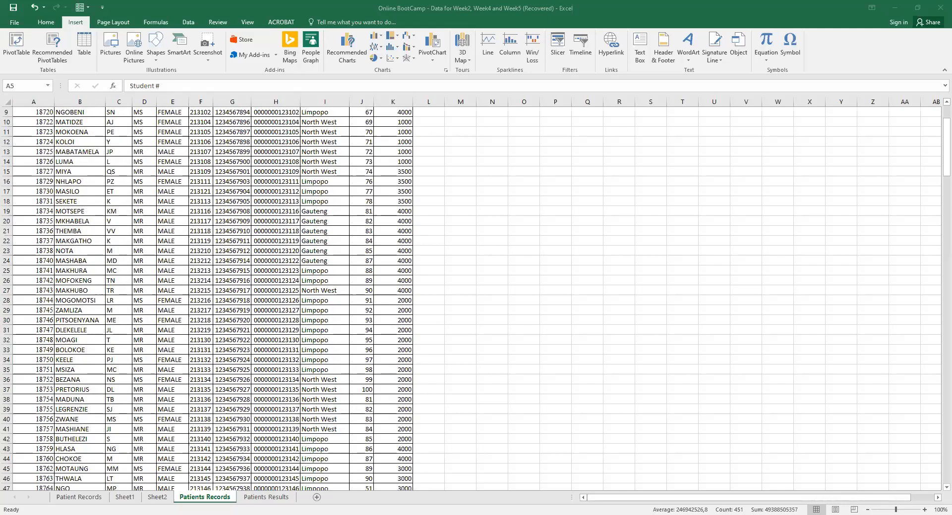
Add Age to the Sheet2 PivotTable's values a second time, replacing the existing Age (%) heading in column C.
left_click(164, 497)
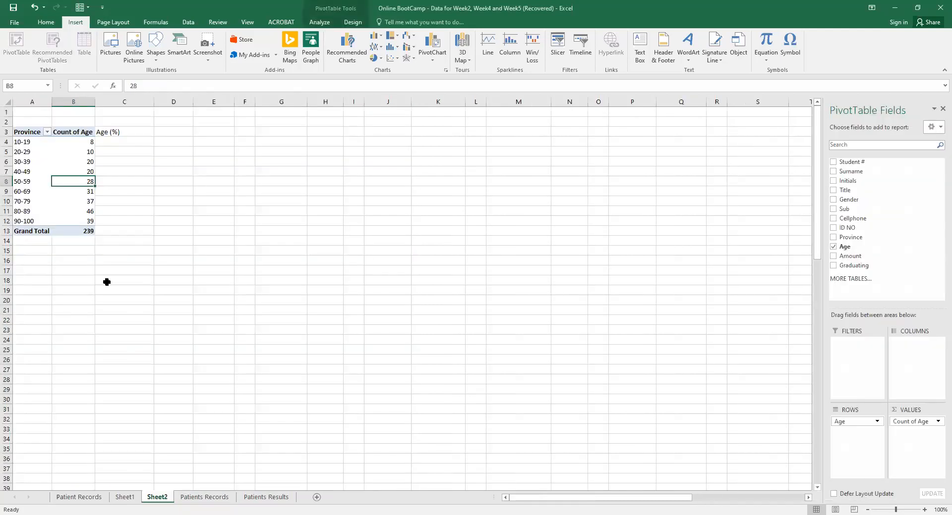
left_click(881, 68)
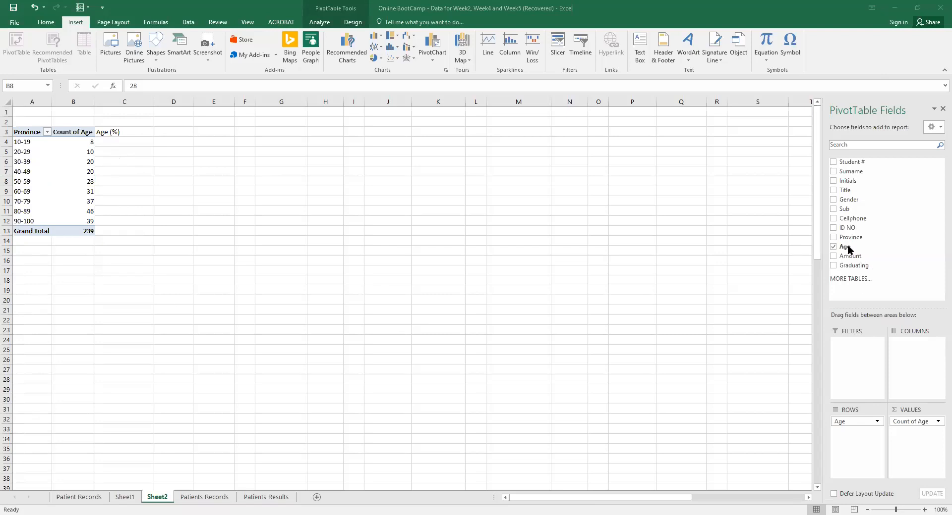
left_click(915, 383)
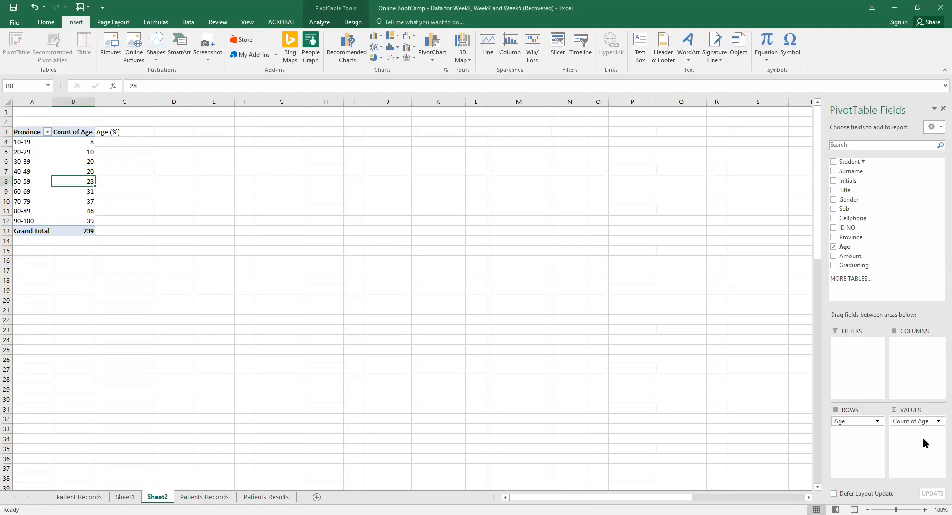
left_click_drag(843, 250, 919, 446)
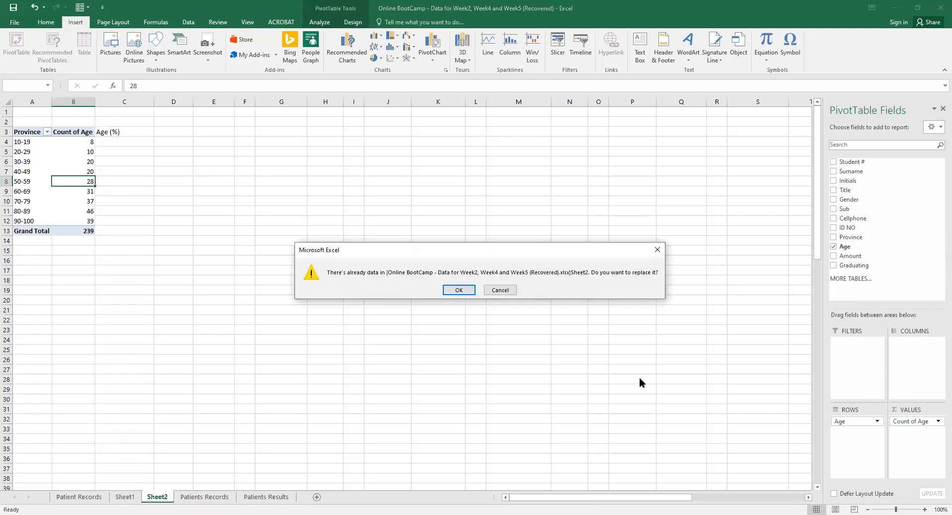
left_click(457, 291)
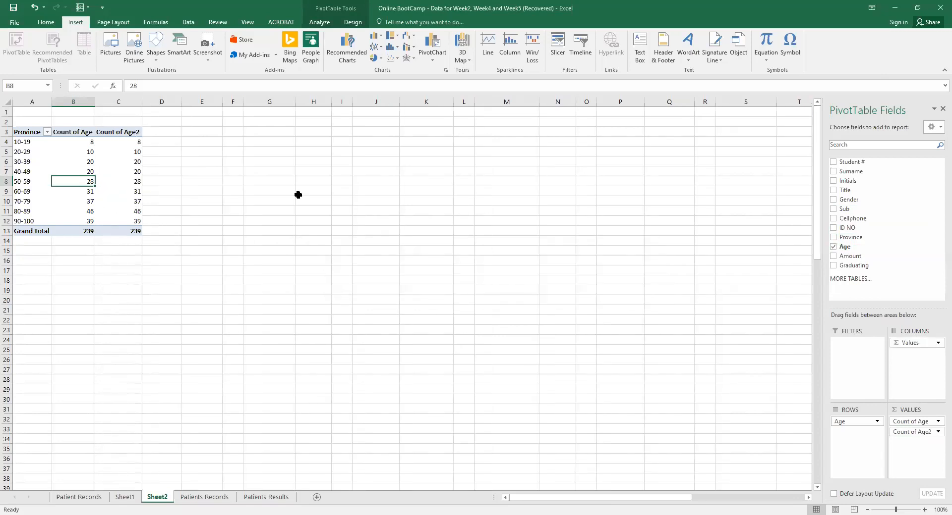
Show the second Age count column's values as % of Grand Total.
left_click_drag(921, 434, 131, 141)
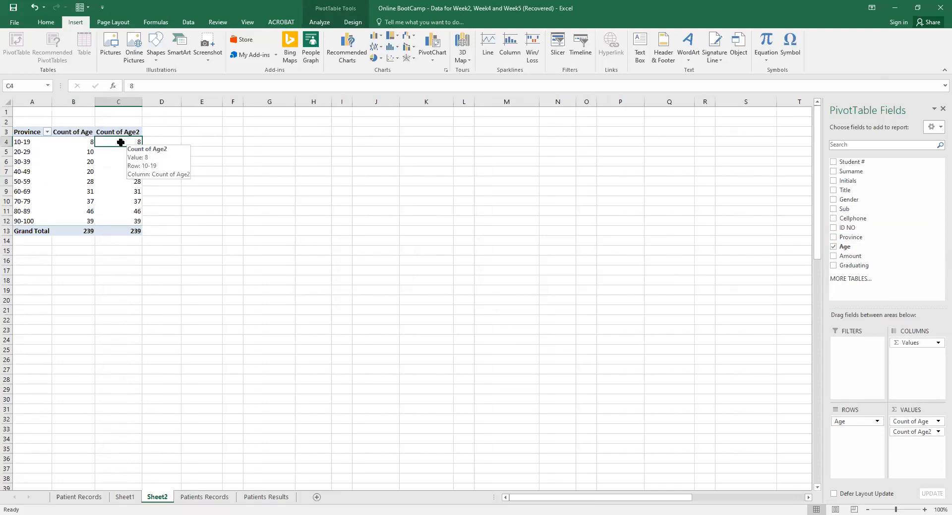
left_click(132, 173)
right_click(132, 172)
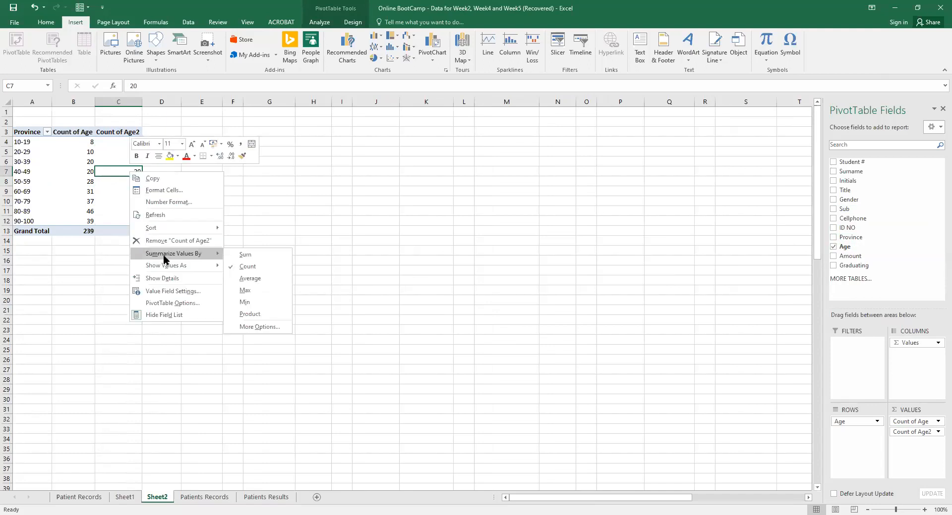
mouse_move(165, 266)
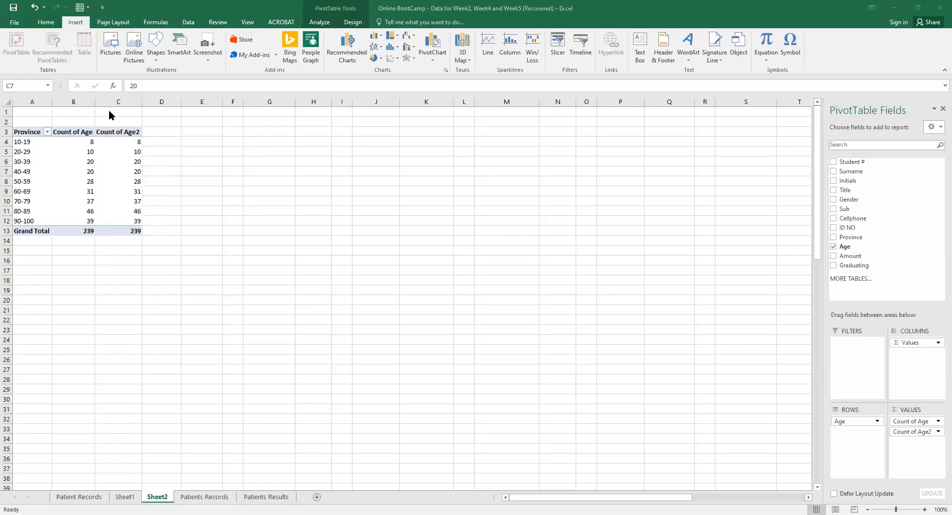
left_click(136, 171)
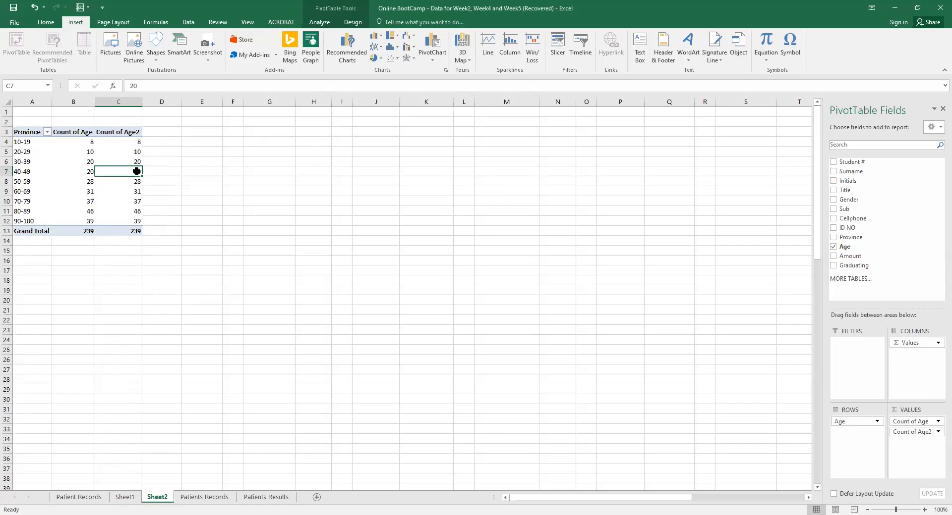
right_click(136, 171)
mouse_move(212, 269)
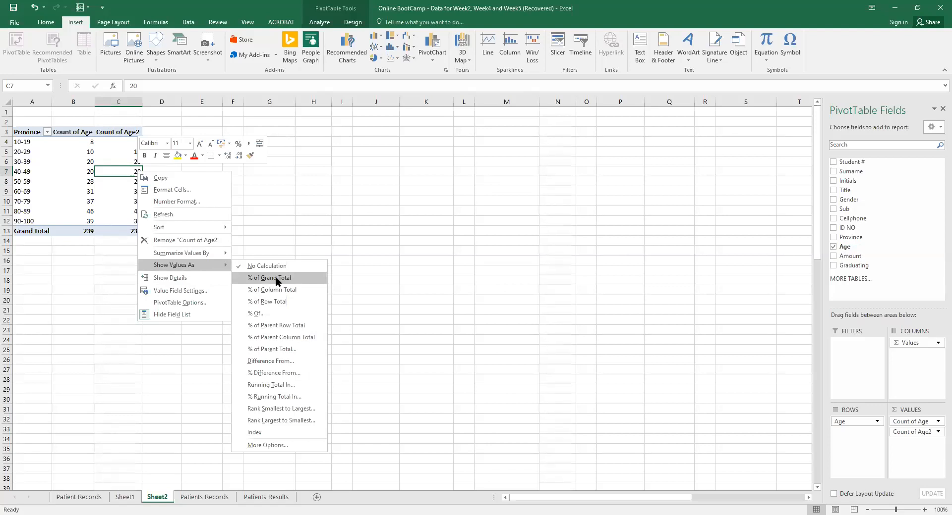
left_click(275, 277)
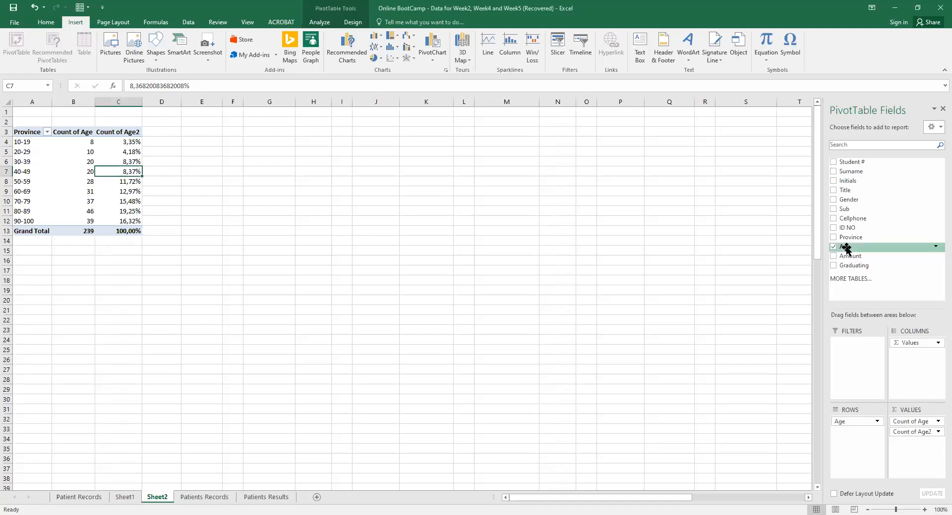
Add another Age count between the existing two value fields and remove the percentage field Count of Age2.
left_click_drag(845, 248, 916, 432)
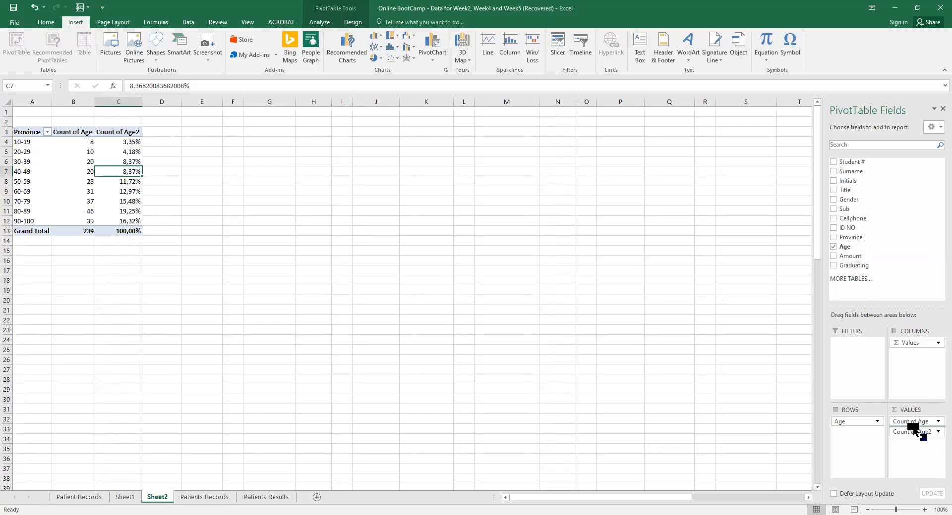
left_click_drag(916, 433, 914, 432)
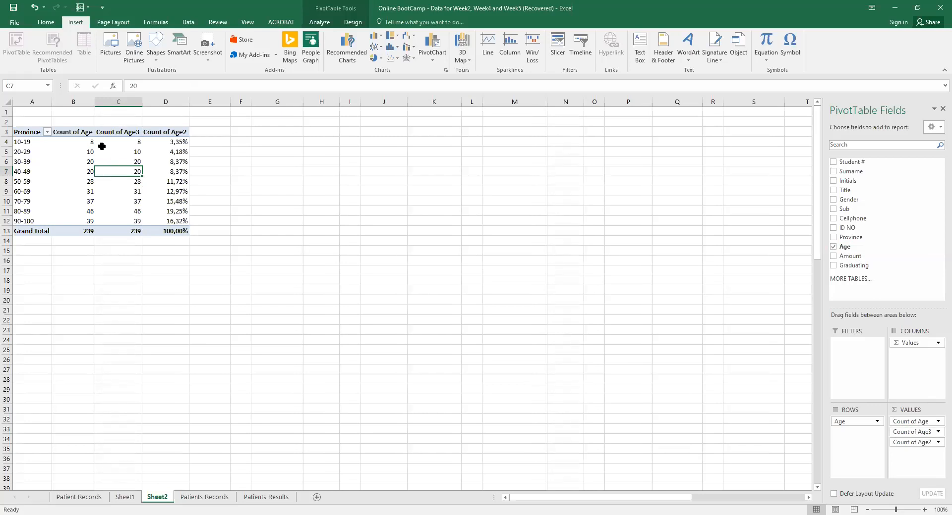
left_click(937, 443)
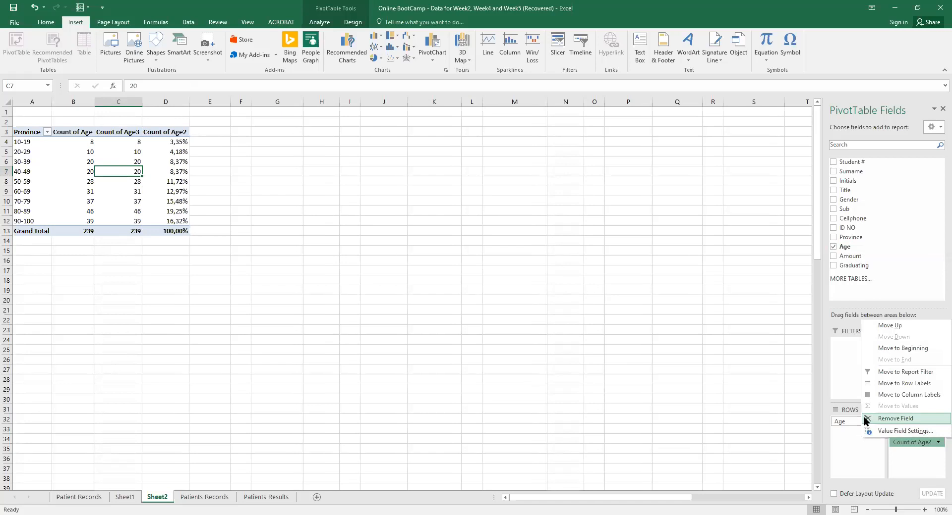
left_click(867, 422)
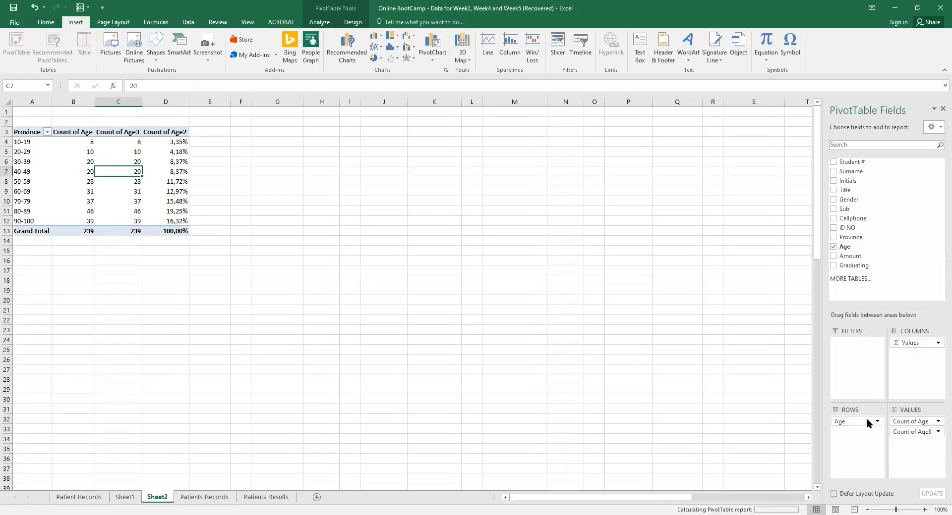
Show the new Age count in column C as % of Grand Total.
left_click(125, 152)
right_click(126, 152)
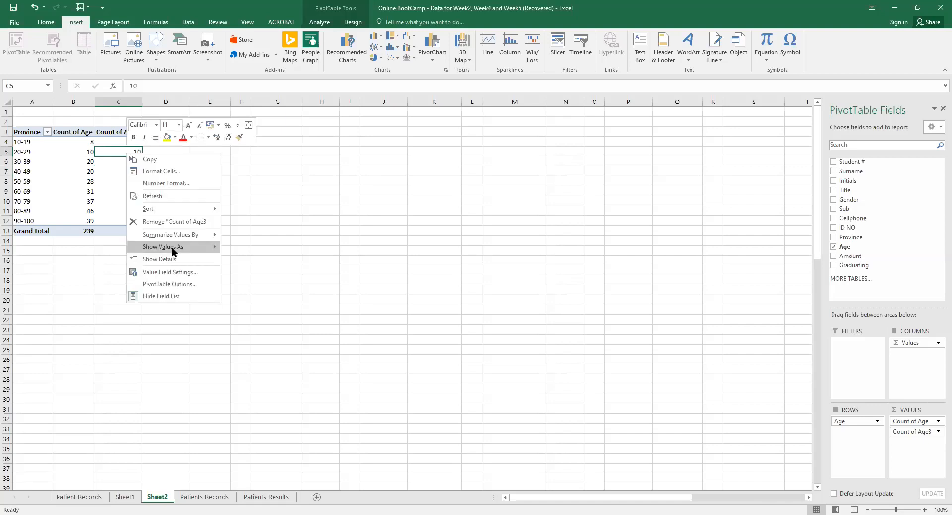
mouse_move(173, 251)
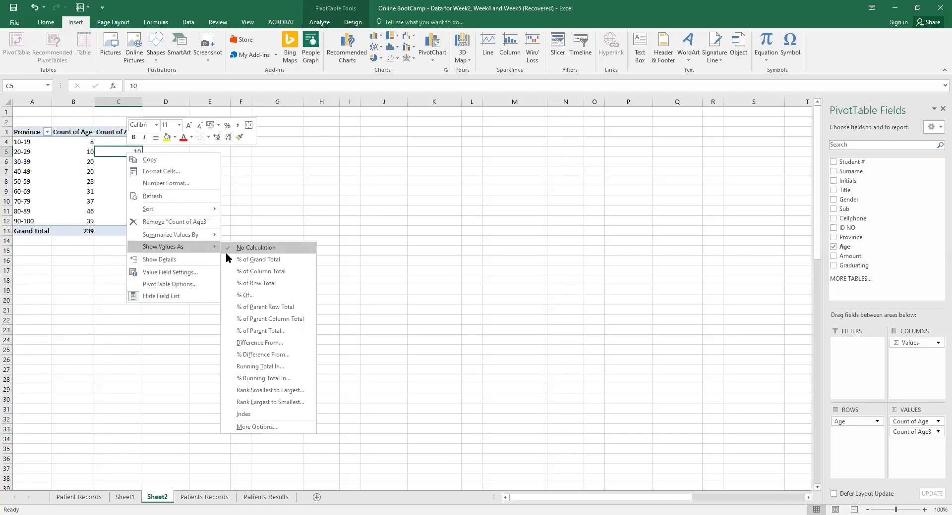
left_click(261, 260)
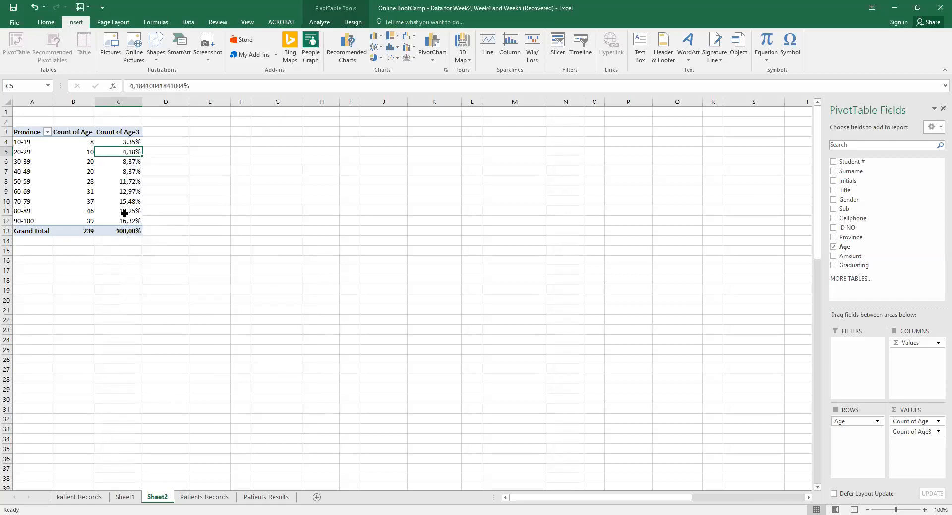
Examine the 80-89 age group's row and the first percentage in the Count of Age3 column.
left_click(7, 211)
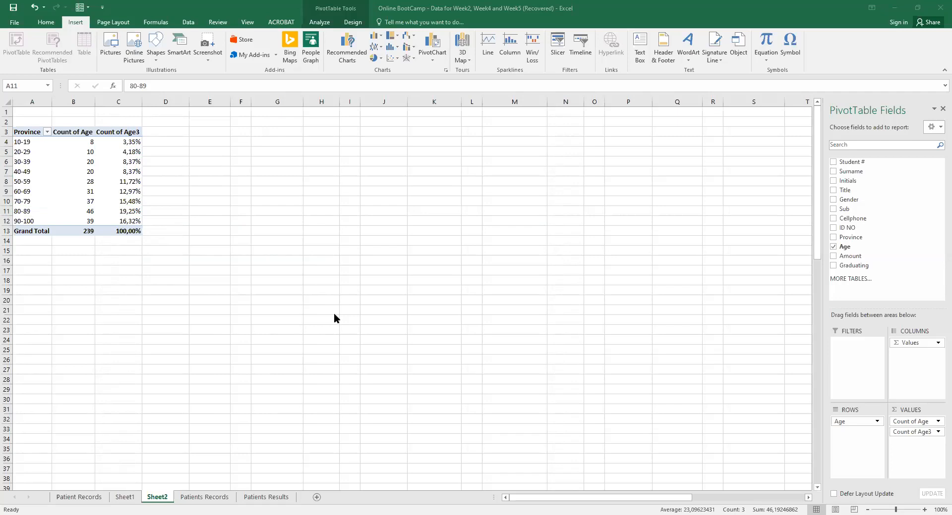
left_click(7, 211)
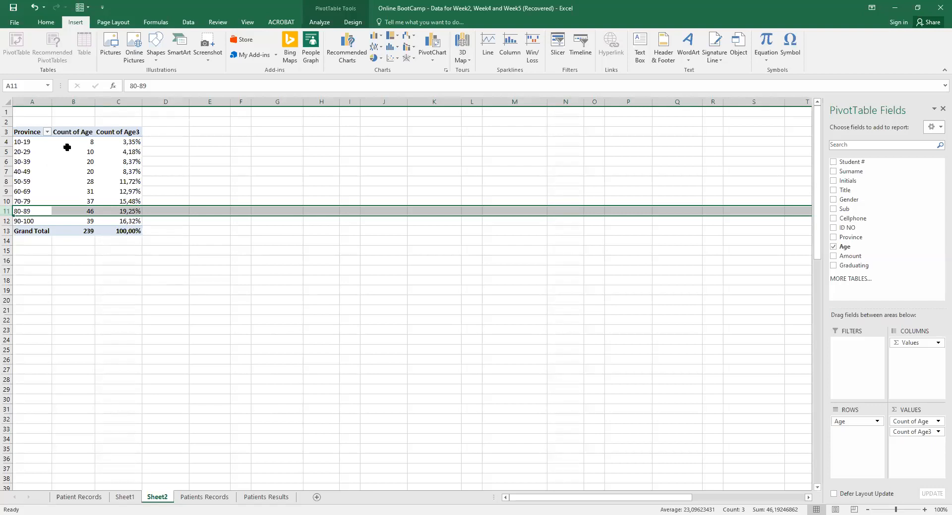
left_click(127, 141)
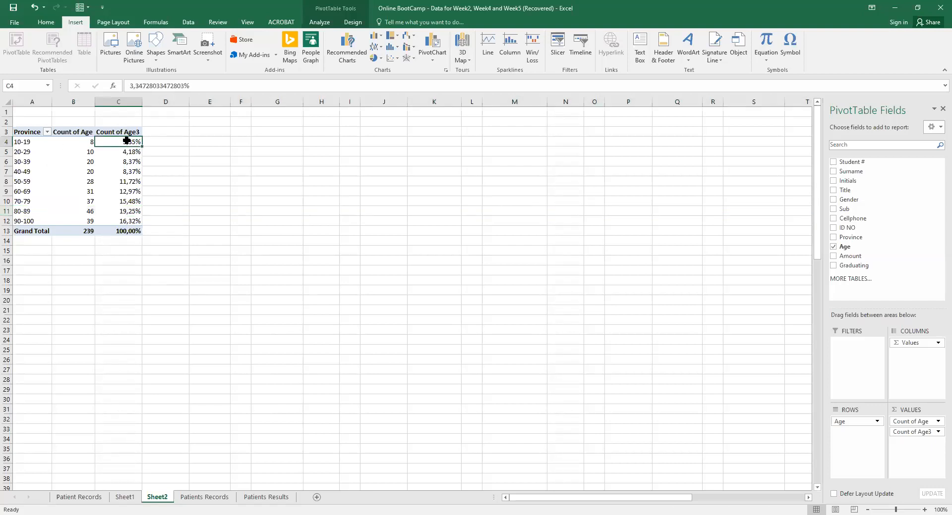
Add Province to the PivotTable rows and place it above Age, so age groups are nested under each province.
left_click(127, 212)
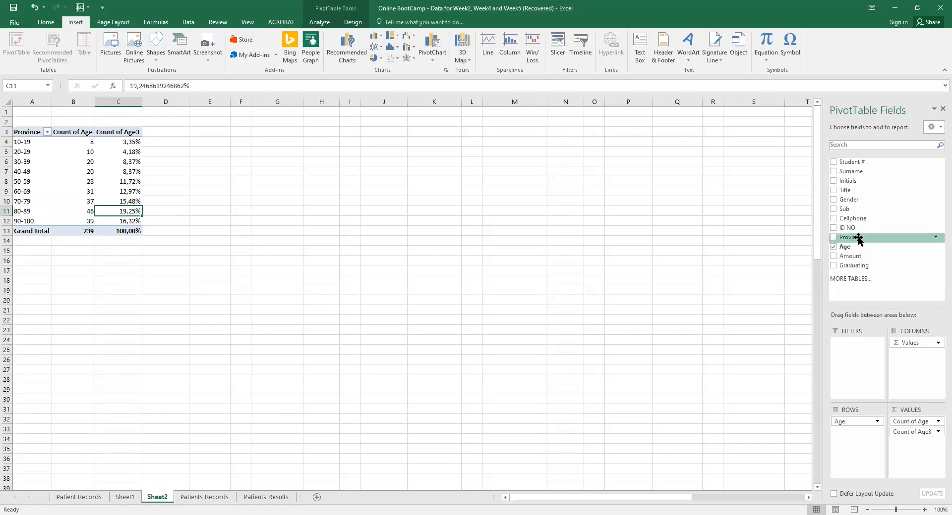
left_click_drag(858, 238, 859, 238)
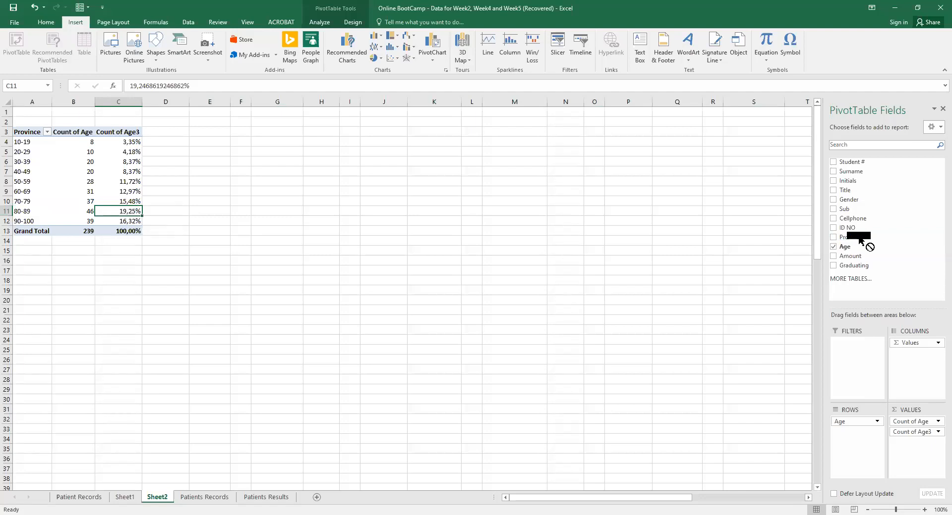
left_click_drag(859, 238, 858, 435)
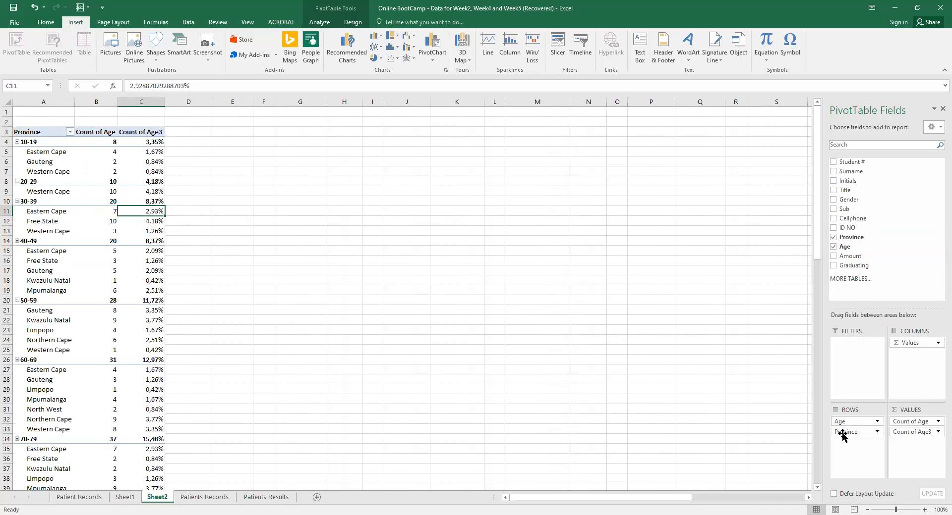
left_click(843, 436)
left_click_drag(842, 435, 859, 421)
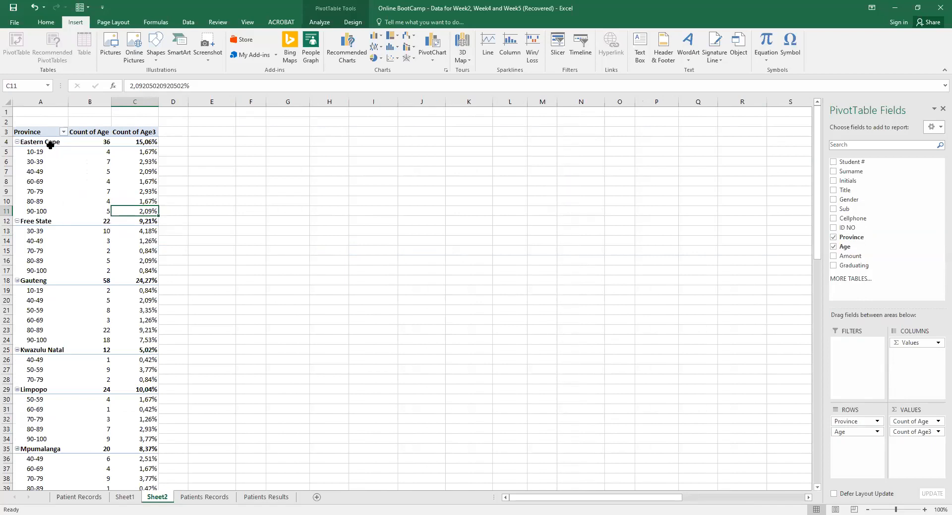
Extract the patient records behind Eastern Cape's 10-19 percentage to a new sheet and return to the PivotTable on Sheet2.
double_click(143, 152)
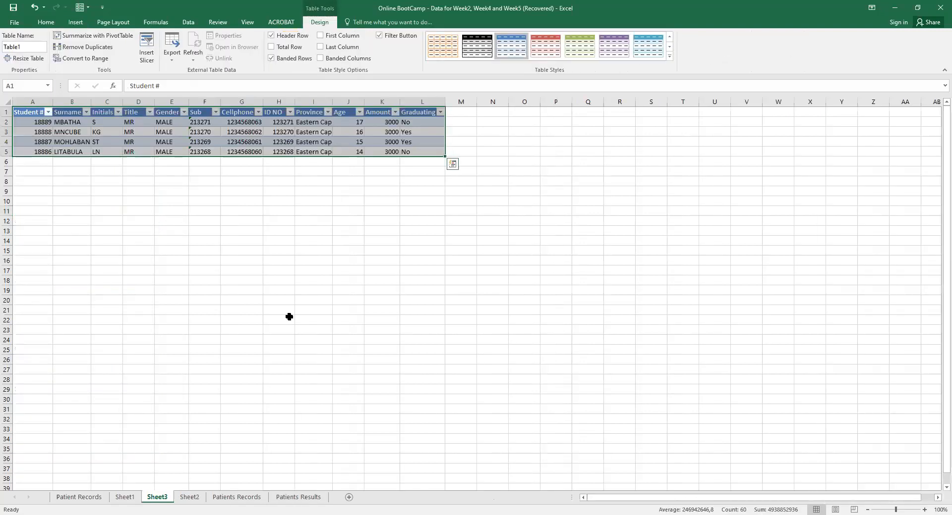
left_click(194, 498)
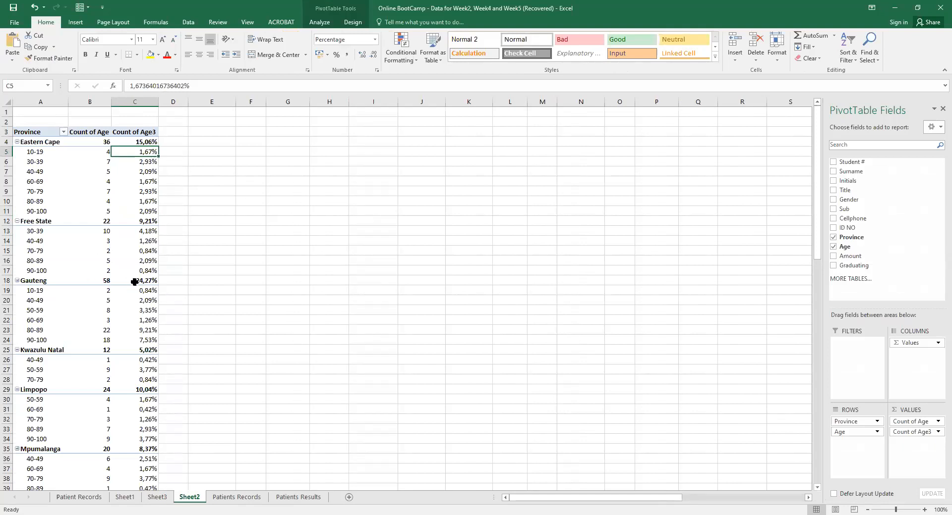
Remove the Count of Age3 percentage field and lay out the PivotTable with Province as rows and Age as columns.
left_click(938, 432)
left_click(904, 406)
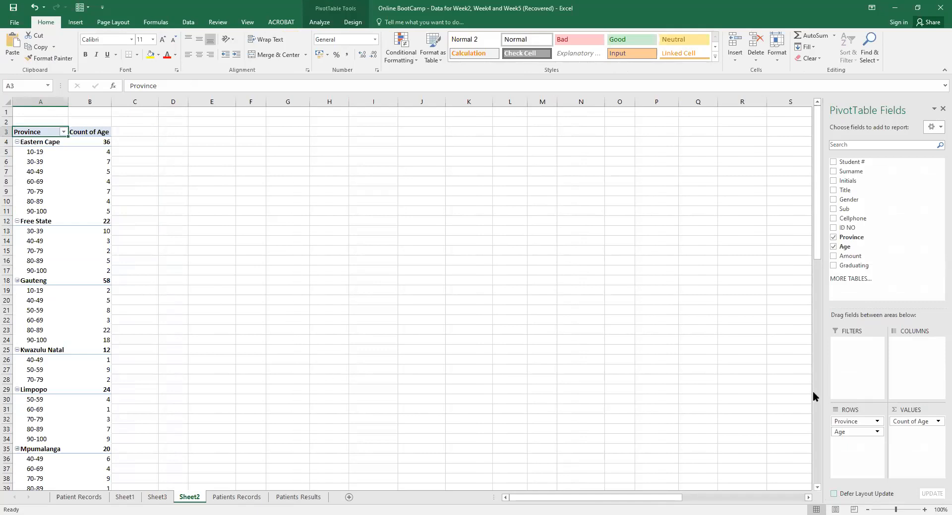
left_click_drag(847, 422, 918, 361)
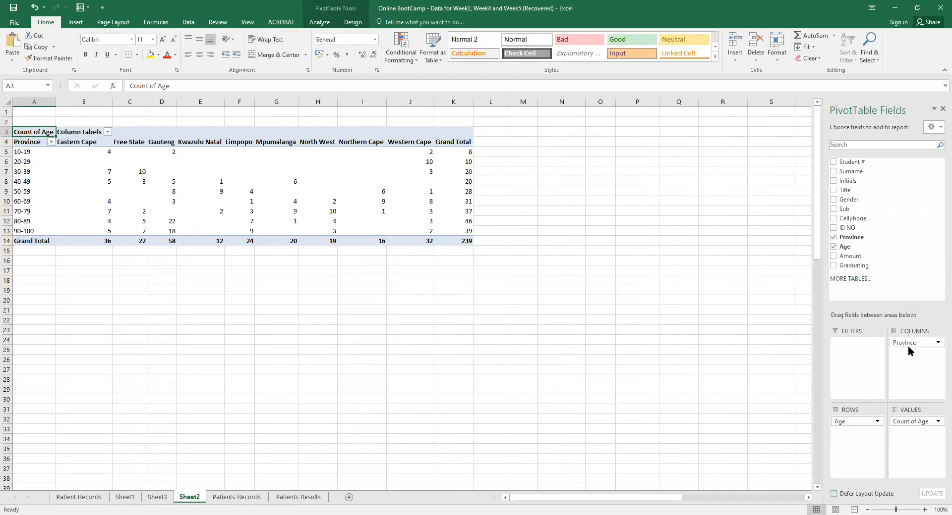
left_click_drag(904, 344, 908, 369)
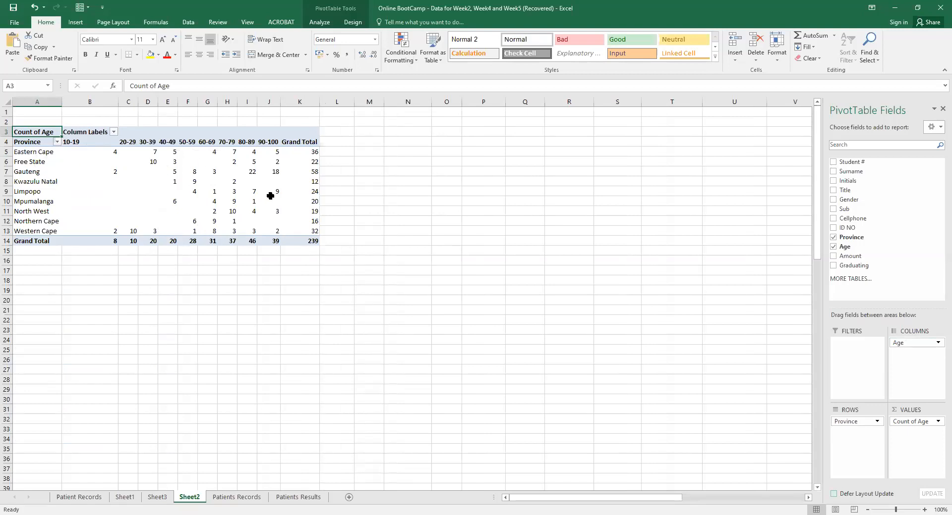
Extract the records of Gauteng patients aged 80-89 to a new sheet and return to the PivotTable on Sheet2.
left_click(275, 171)
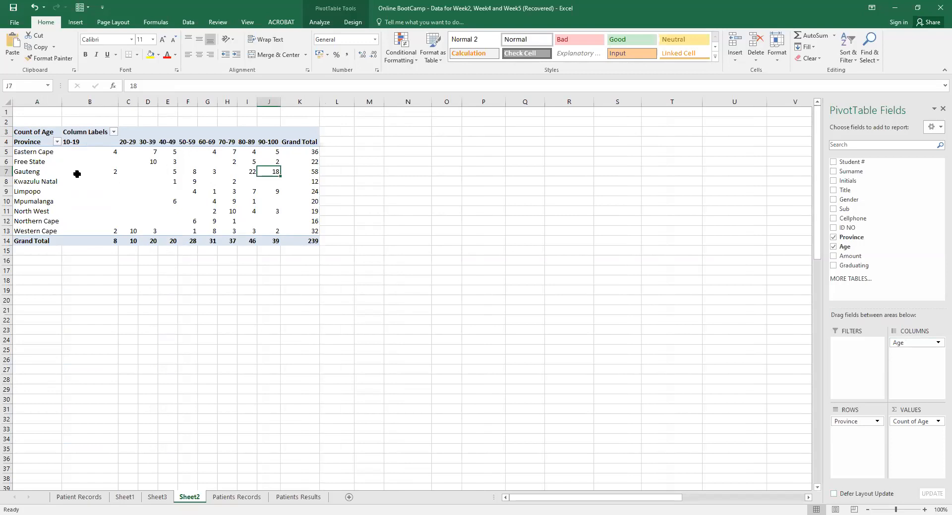
left_click(249, 170)
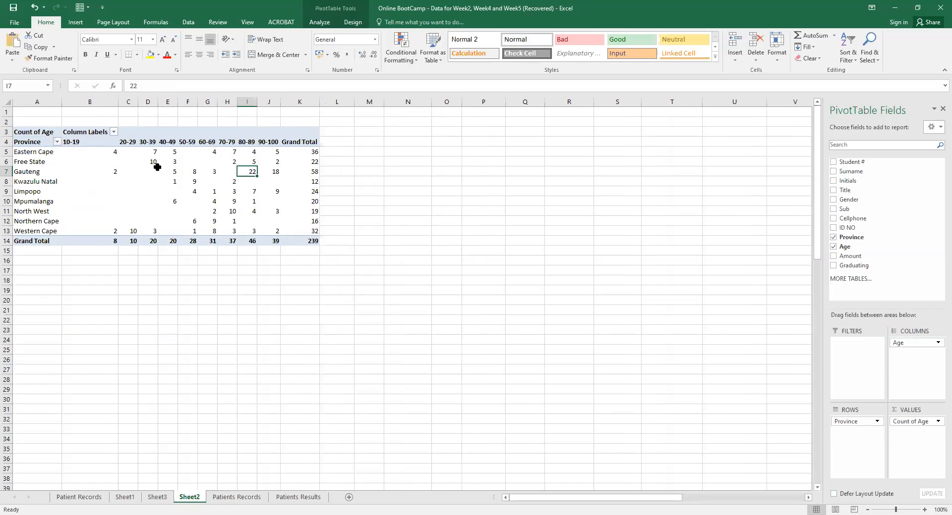
double_click(250, 170)
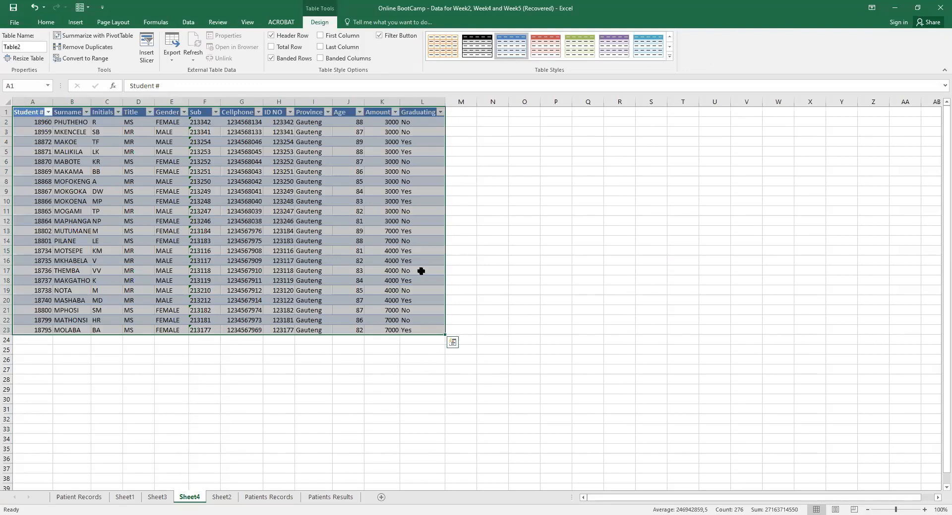
left_click(221, 497)
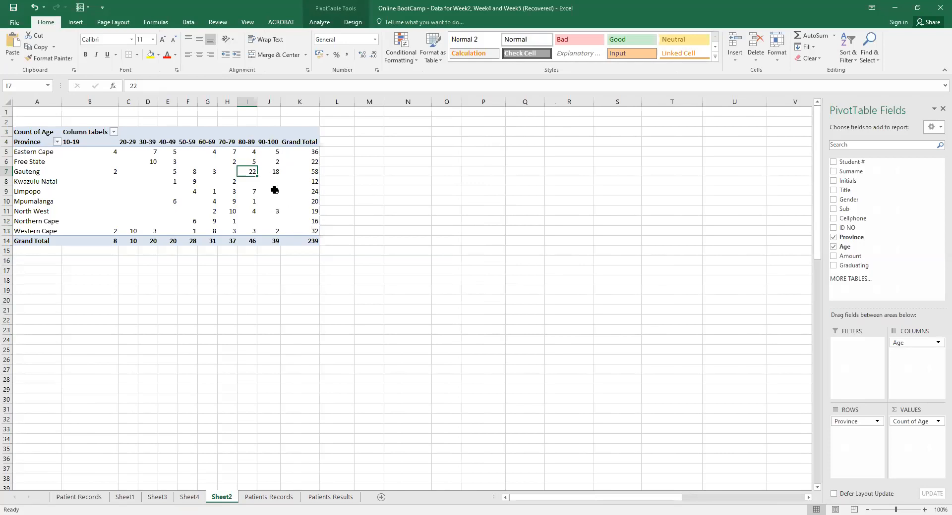
Extract the records of Limpopo patients aged 90-100 to a new sheet and return to the PivotTable on Sheet2.
mouse_move(275, 191)
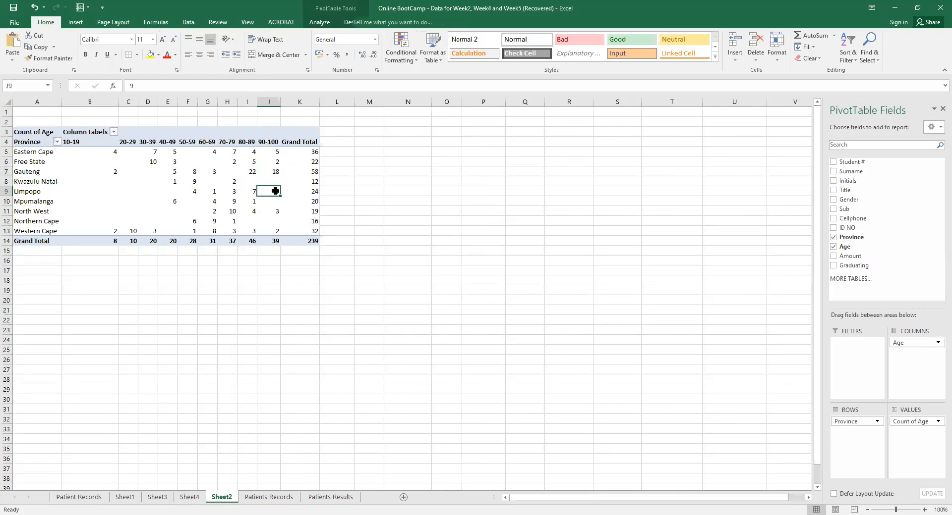
double_click(275, 191)
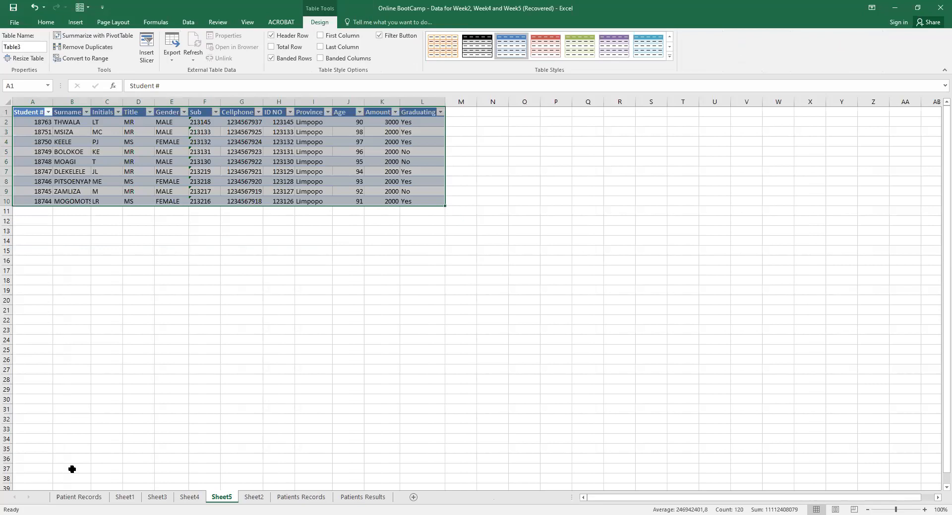
left_click(258, 498)
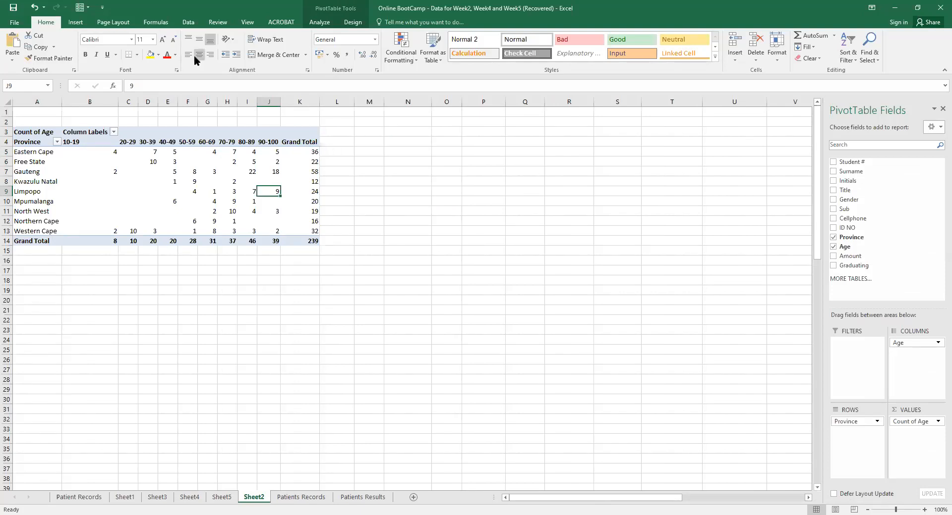
Preview the line and pie chart types and insert a Clustered Bar PivotChart of the province and age group counts.
left_click(79, 23)
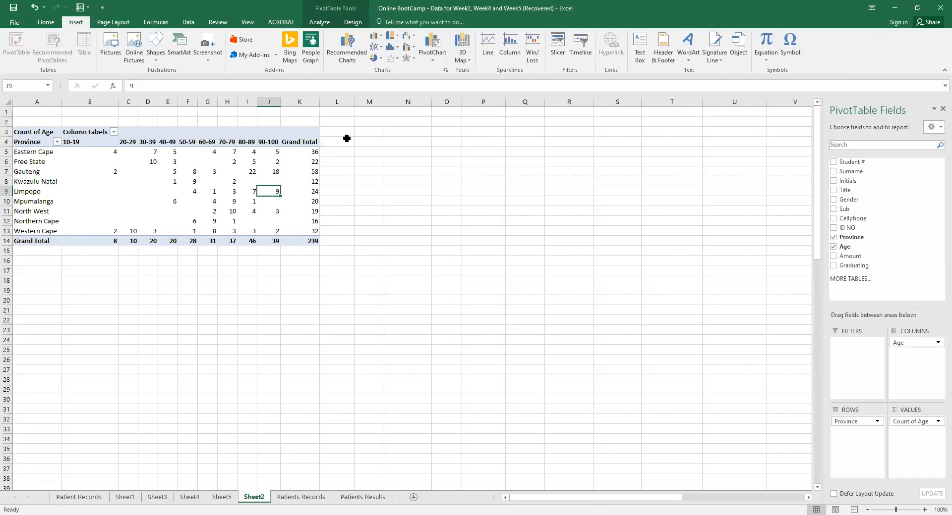
left_click(430, 55)
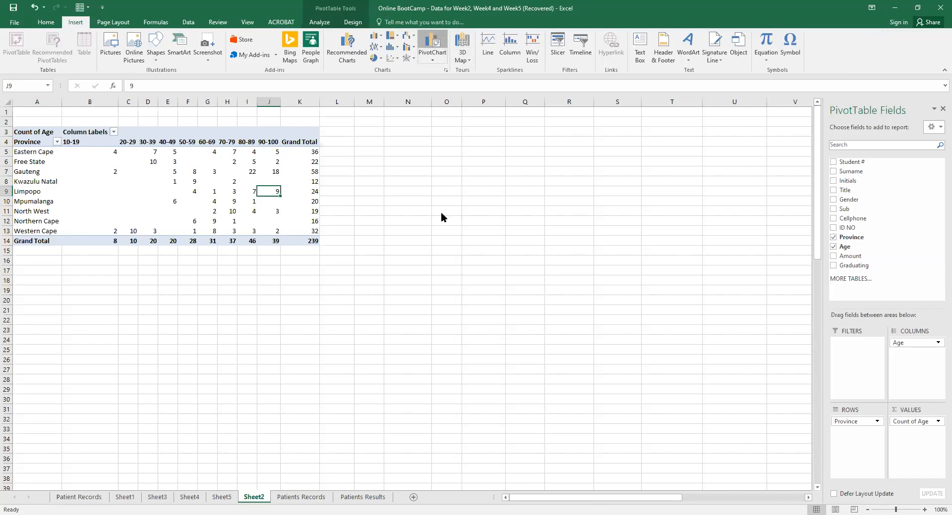
mouse_move(456, 195)
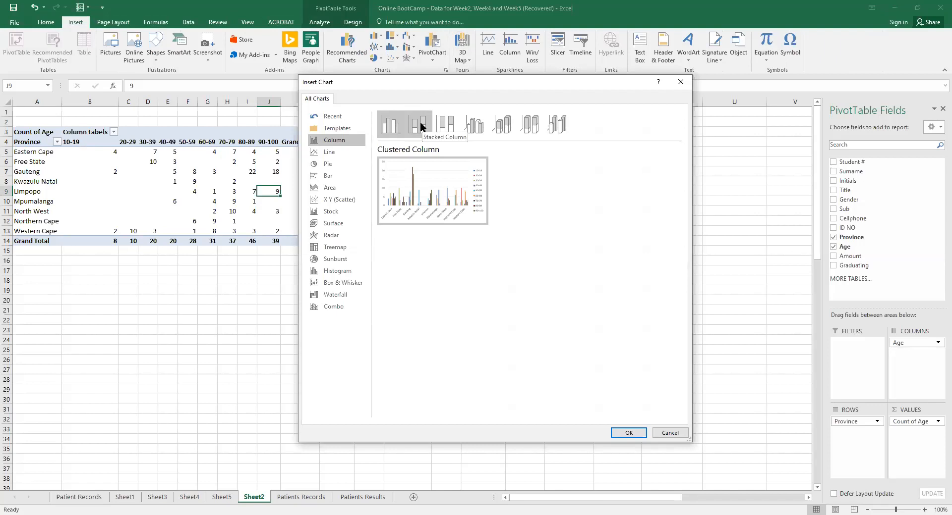
left_click(335, 151)
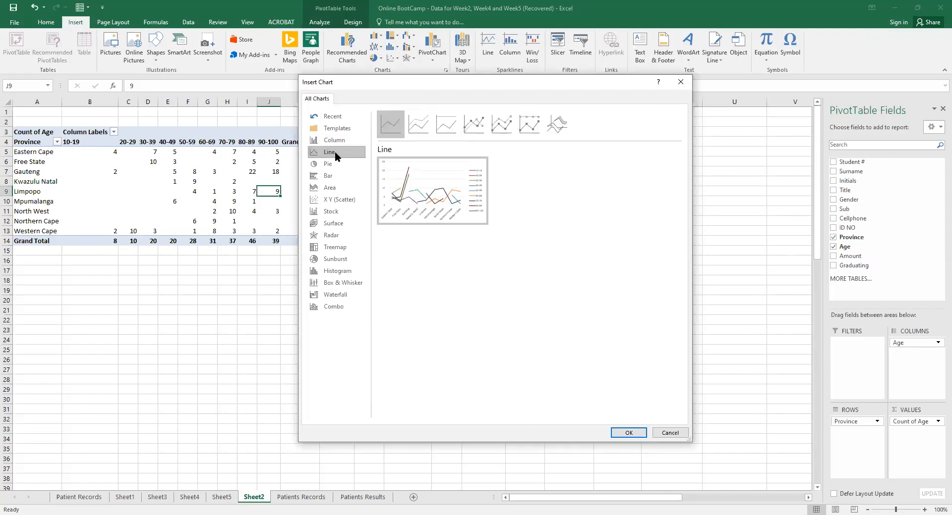
left_click(329, 164)
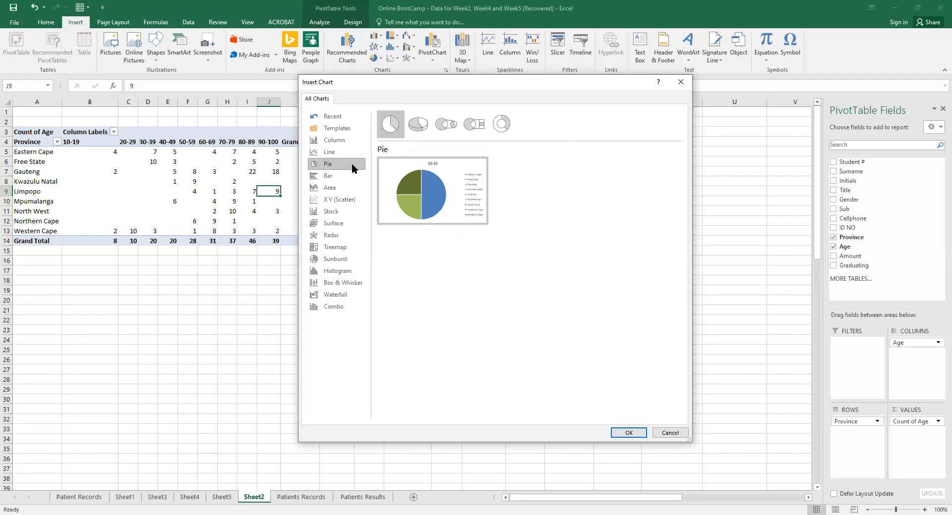
left_click(334, 175)
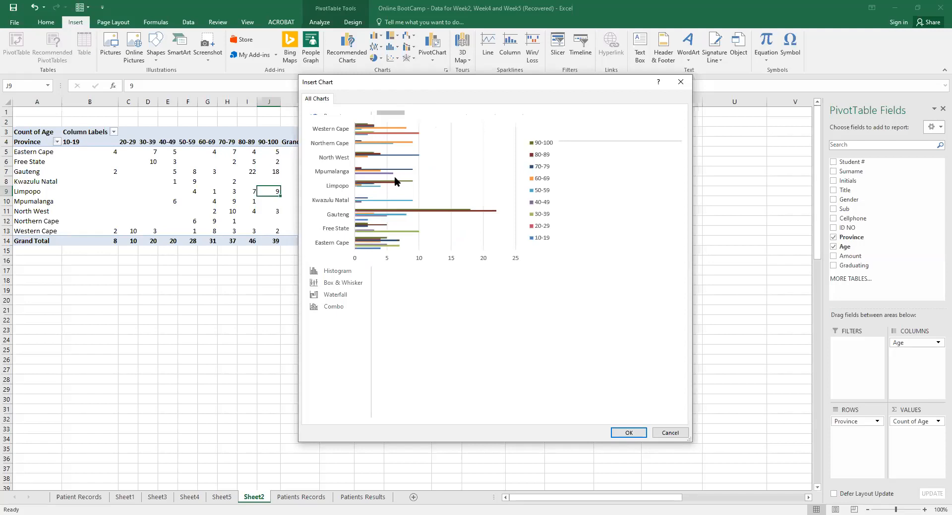
mouse_move(410, 174)
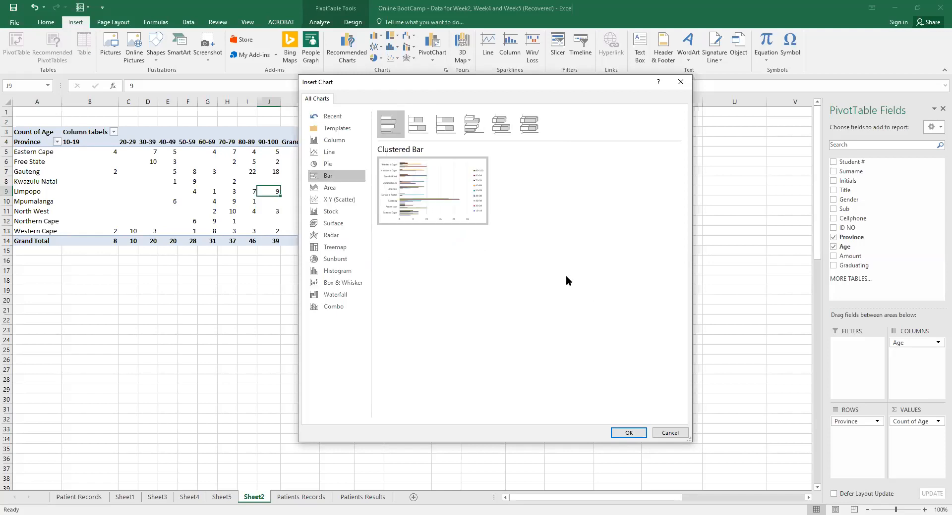
left_click(628, 433)
Place the PivotChart beside the PivotTable and enlarge it to about 11,93 cm high by 16,72 cm wide.
left_click_drag(485, 237, 675, 79)
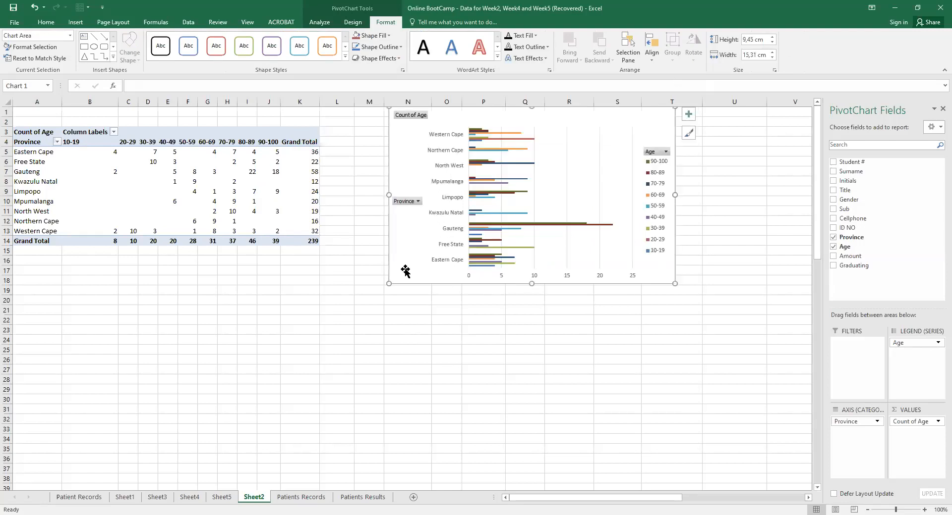
left_click_drag(388, 283, 362, 330)
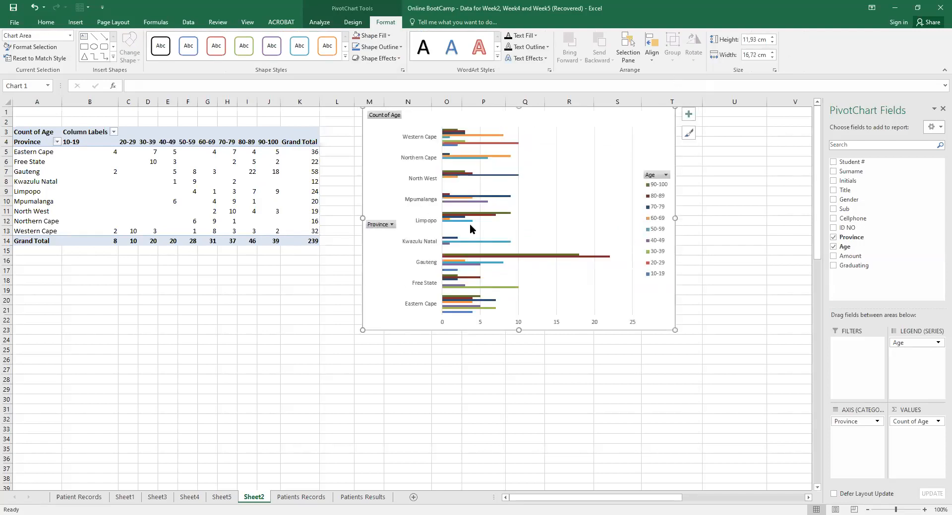
left_click(521, 178)
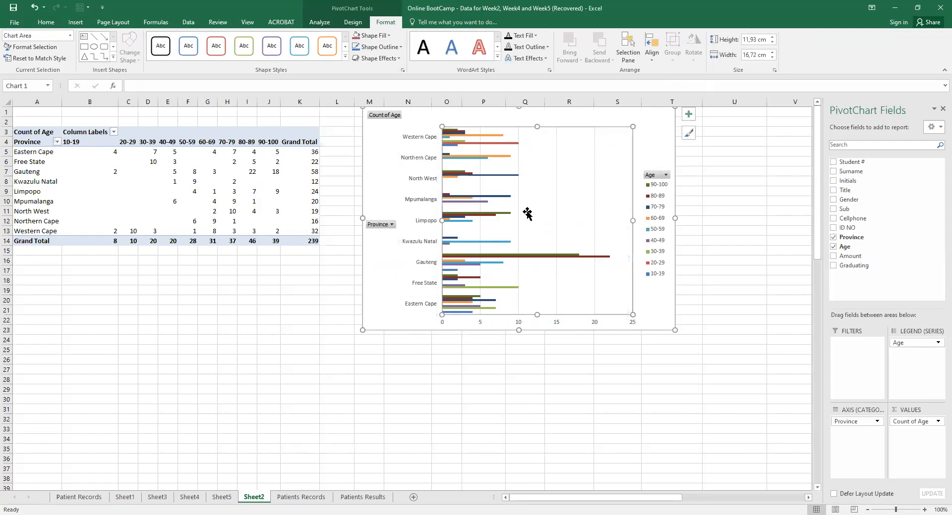
left_click_drag(532, 210, 527, 213)
left_click(669, 115)
left_click_drag(668, 116, 667, 169)
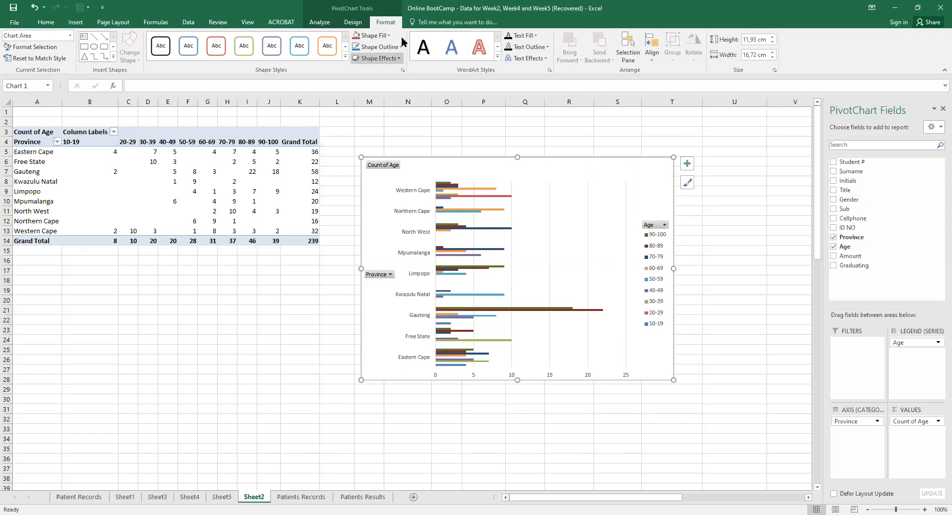
Change the PivotChart's type to Stacked Column.
left_click(357, 21)
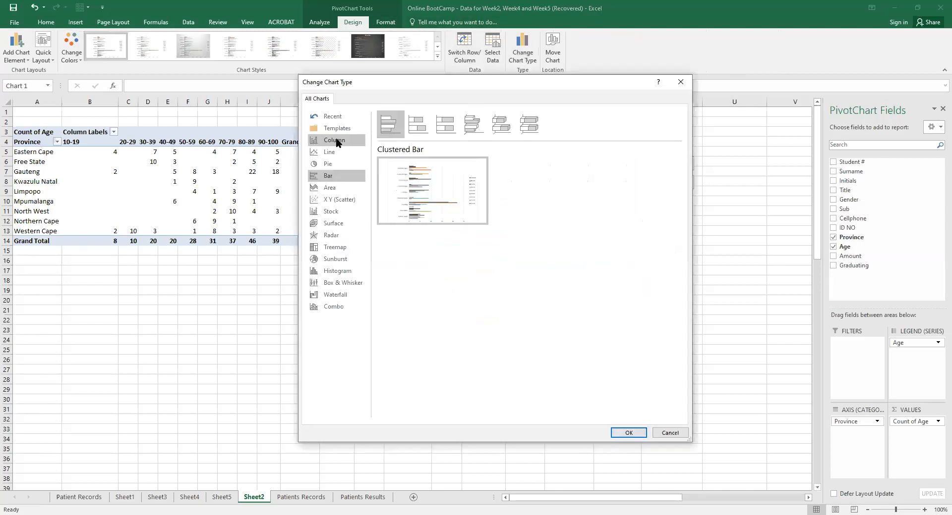
left_click(335, 138)
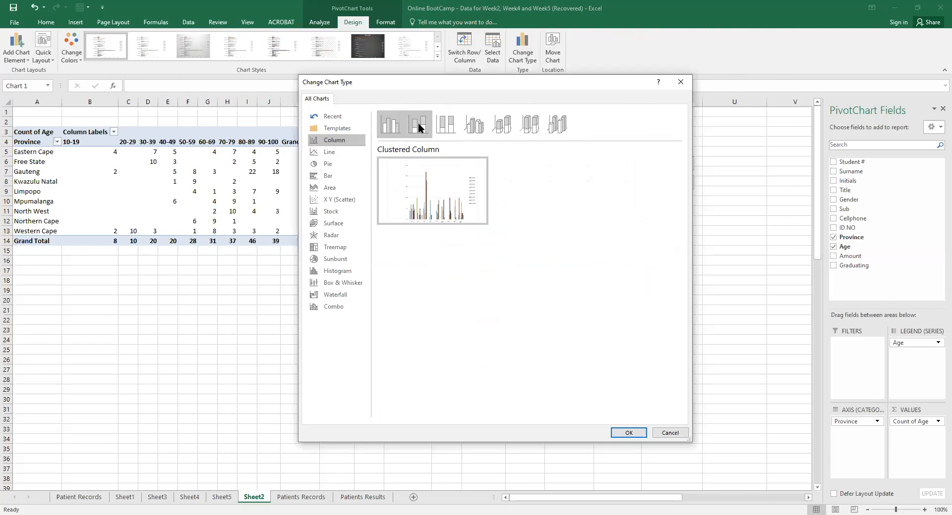
left_click(419, 126)
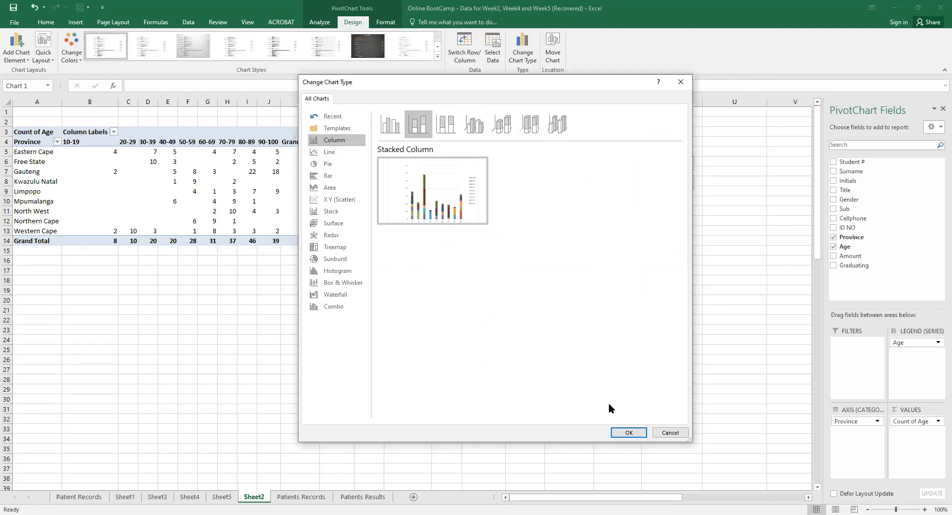
left_click(627, 433)
Enlarge the stacked column chart in width and height and move it up close to the PivotTable.
left_click_drag(674, 379, 749, 418)
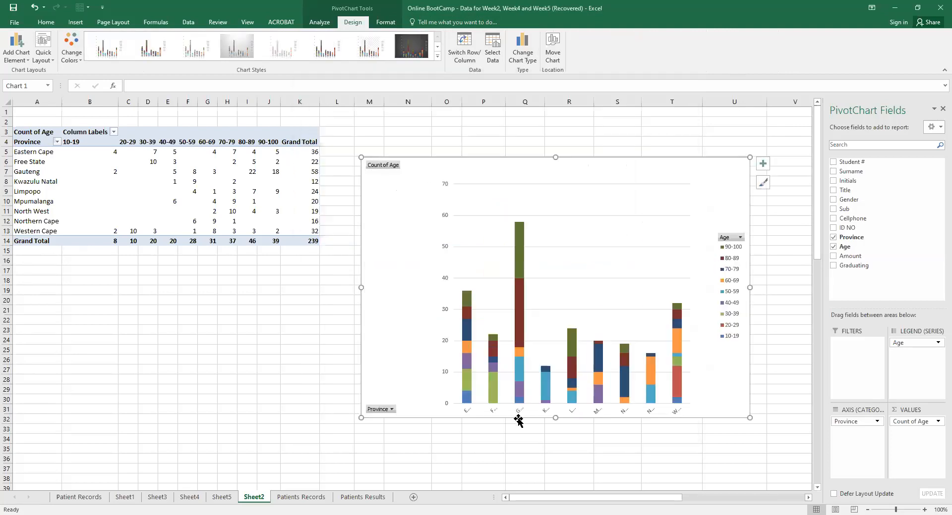
left_click_drag(555, 421, 552, 462)
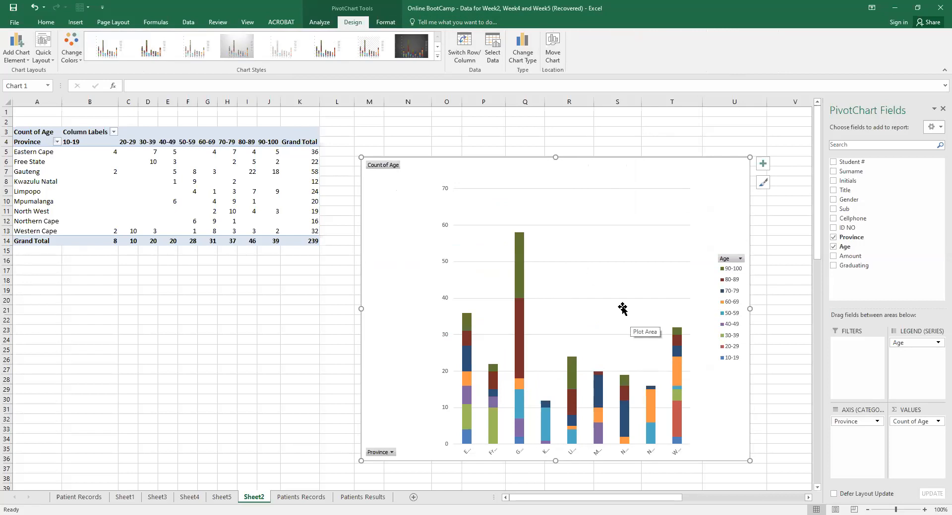
left_click_drag(512, 160, 477, 128)
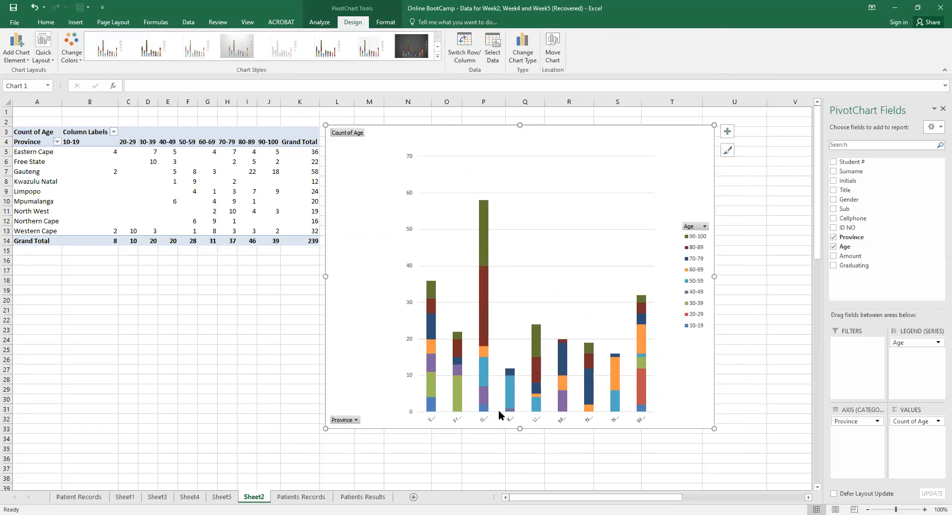
Add axis titles to the stacked column PivotChart.
left_click(729, 130)
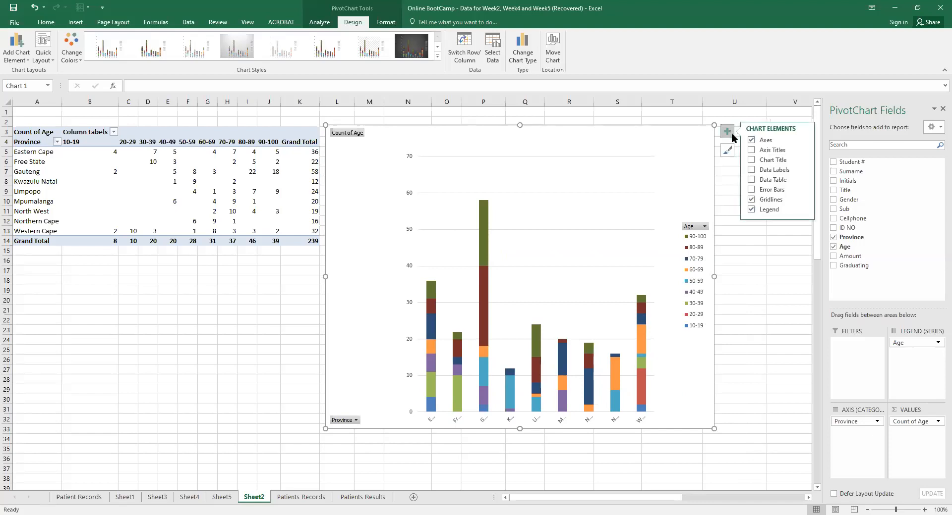
left_click(751, 151)
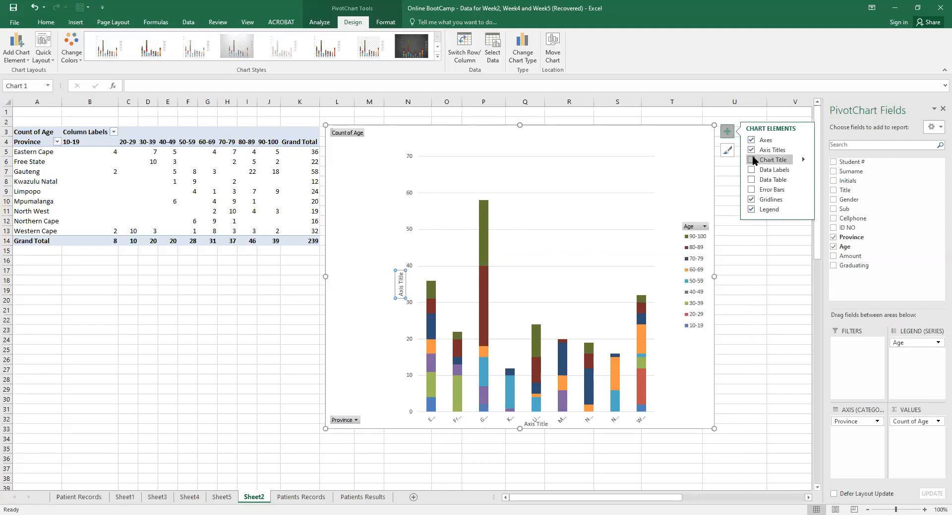
Swap the PivotChart fields so Age forms the axis and Province the legend, and move the chart back so all of it shows.
left_click(751, 169)
left_click(751, 170)
mouse_move(850, 425)
left_mouse_down()
mouse_move(911, 377)
mouse_move(901, 349)
mouse_move(851, 407)
mouse_move(846, 431)
left_mouse_up()
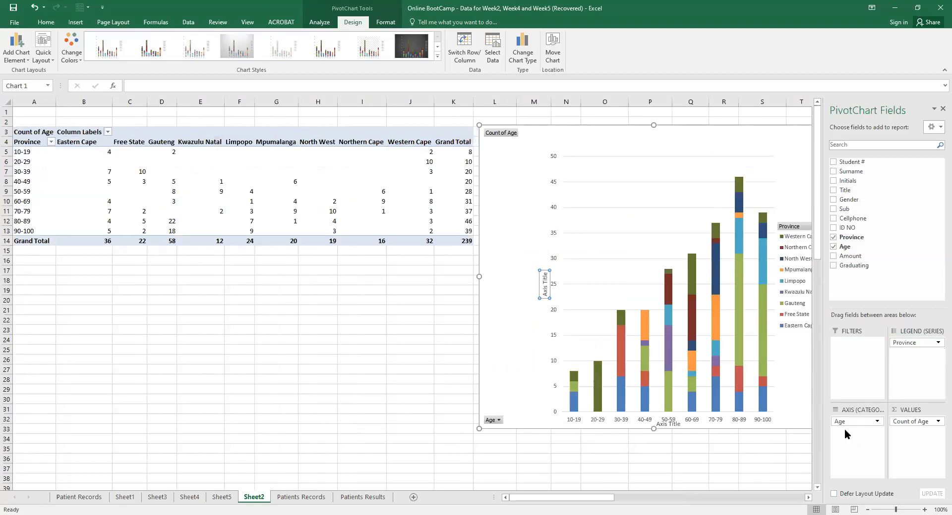
left_click(669, 131)
left_click_drag(625, 135, 541, 127)
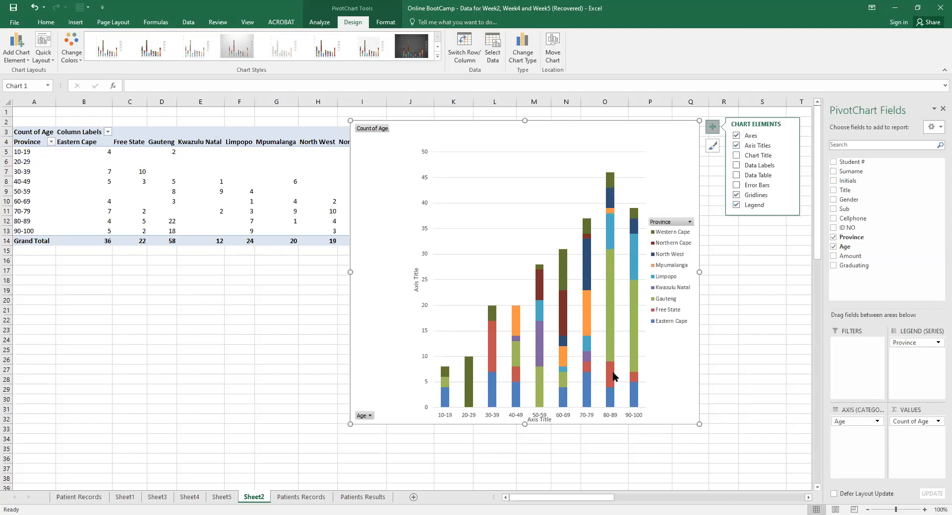
Inspect the Gauteng series and its value for the 80-89 age group in the stacked column chart.
mouse_move(615, 318)
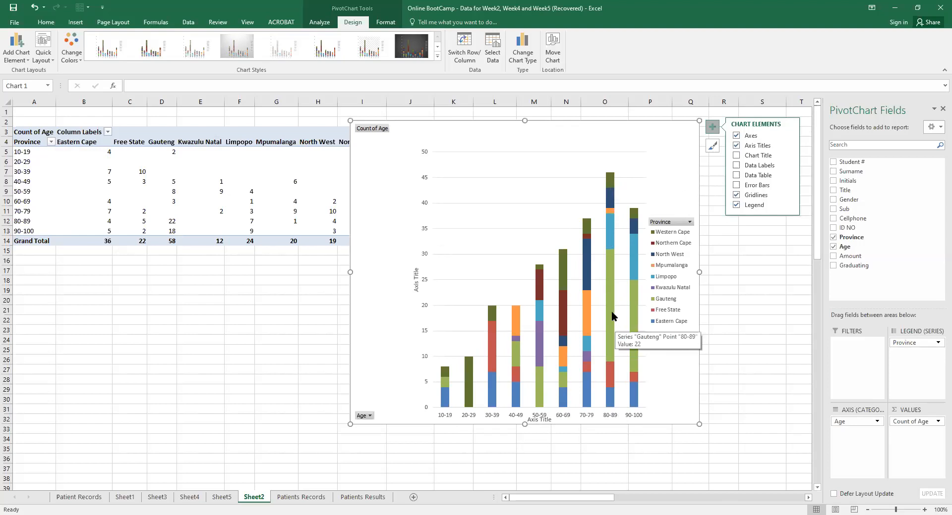
left_click(612, 313)
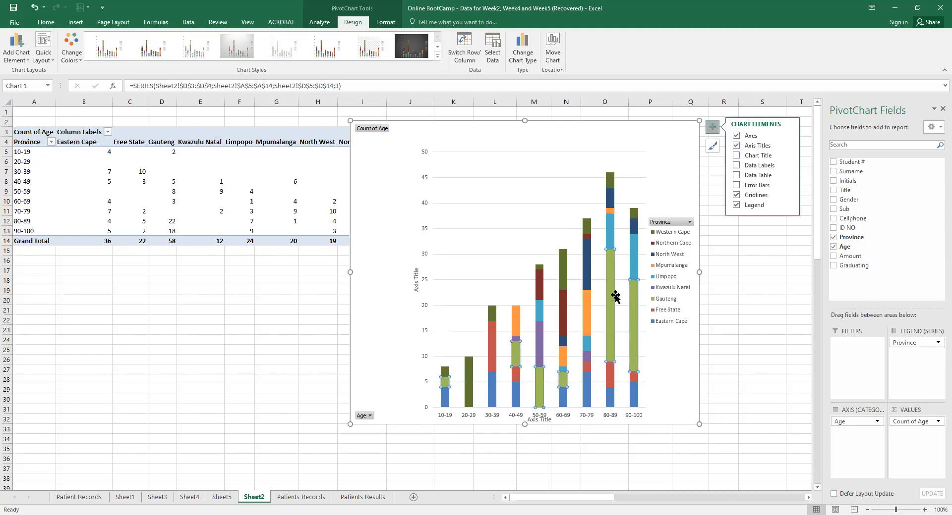
mouse_move(609, 297)
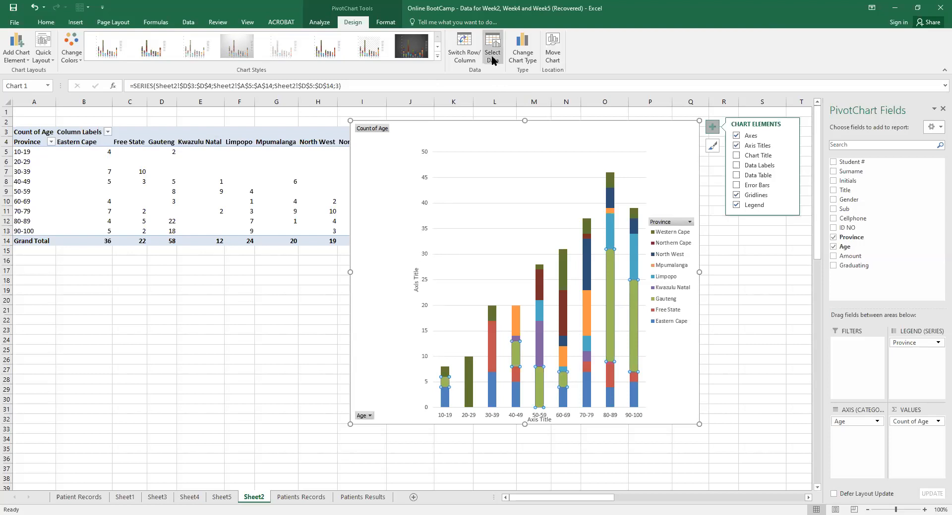
Change the vertical axis title of the PivotChart to "Number of Patience" and close the formatting pane.
double_click(417, 278)
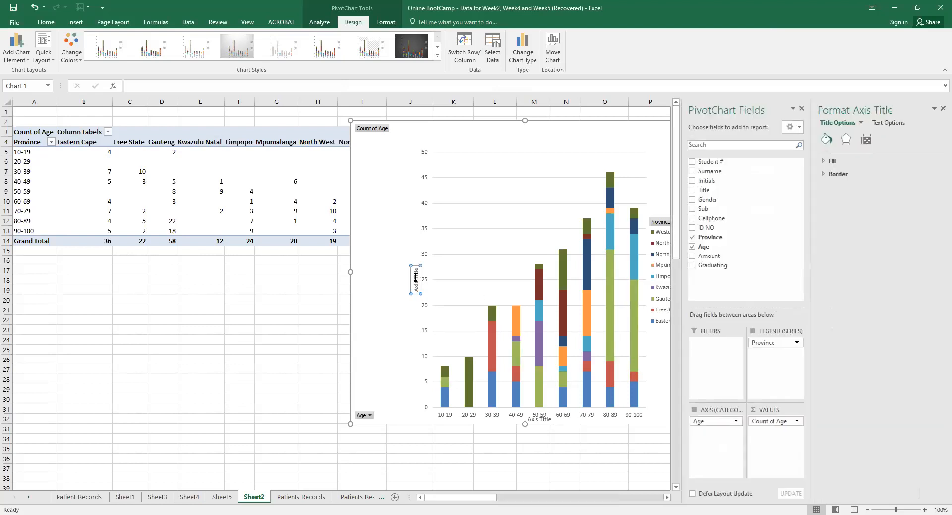
triple_click(415, 278)
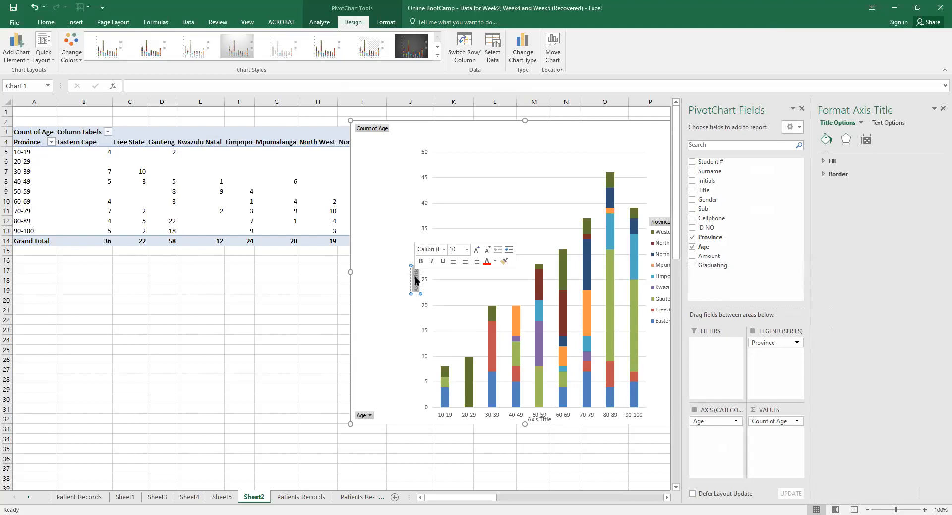
type("Number")
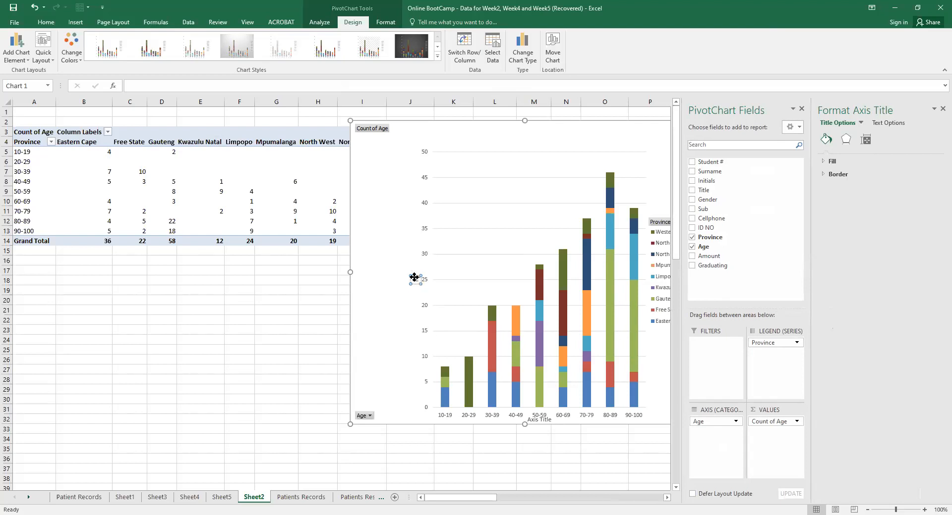
type(" of Patience")
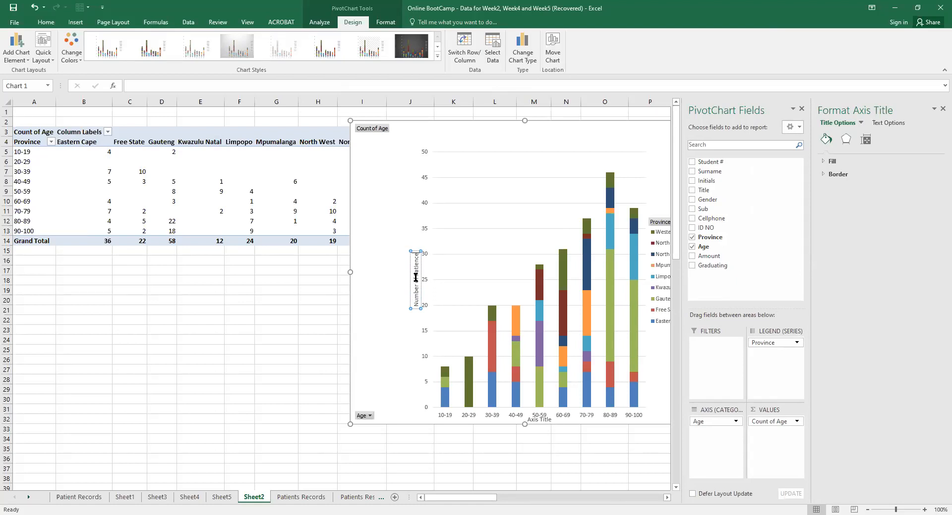
left_click(318, 320)
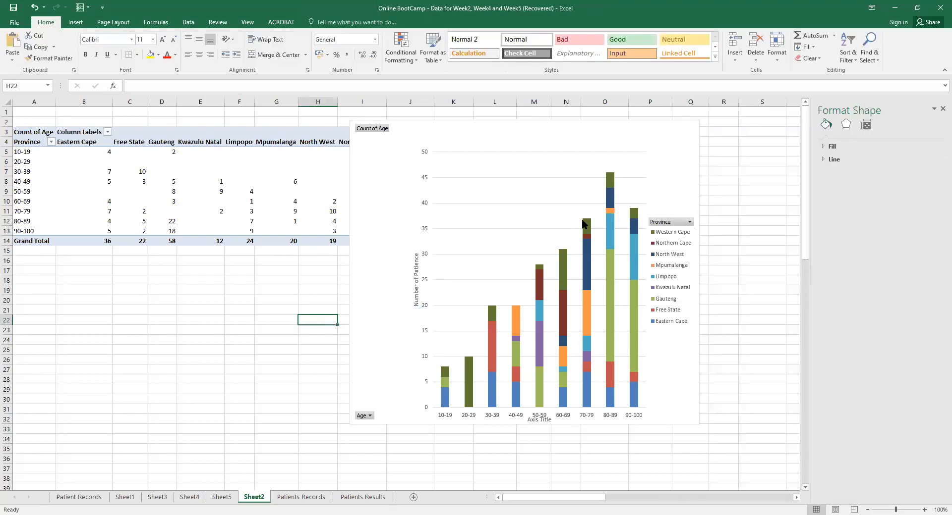
left_click(653, 133)
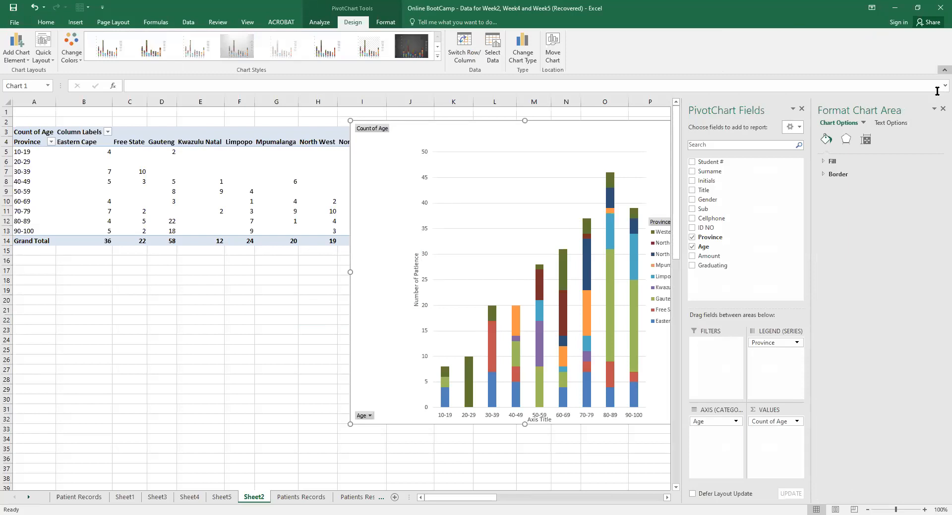
left_click(942, 109)
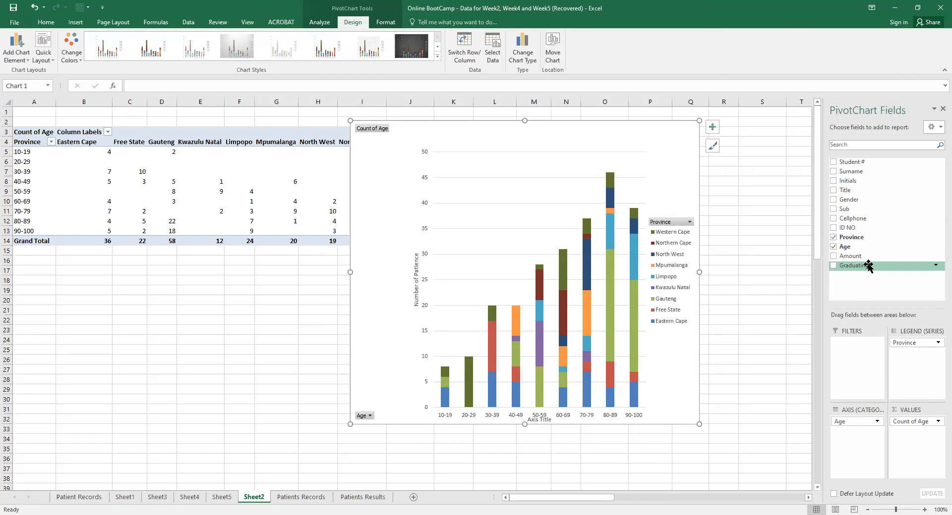
Add the Graduating field to the chart axis below Age, and collapse and expand the Graduating breakdown.
left_click_drag(868, 266, 855, 435)
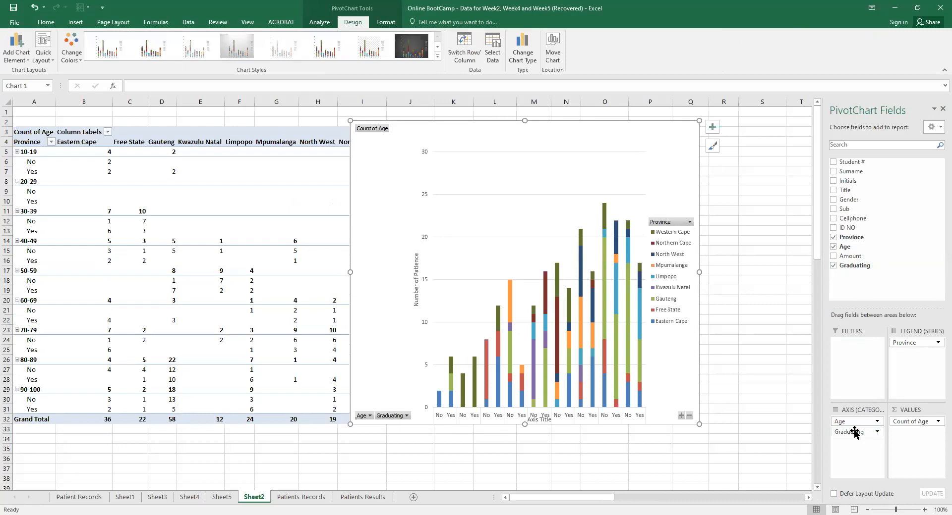
left_click(689, 415)
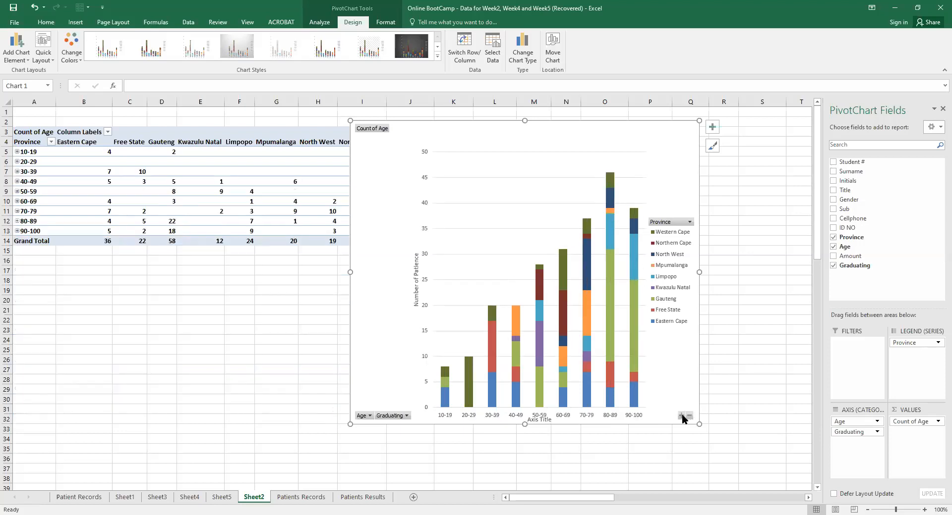
left_click(682, 416)
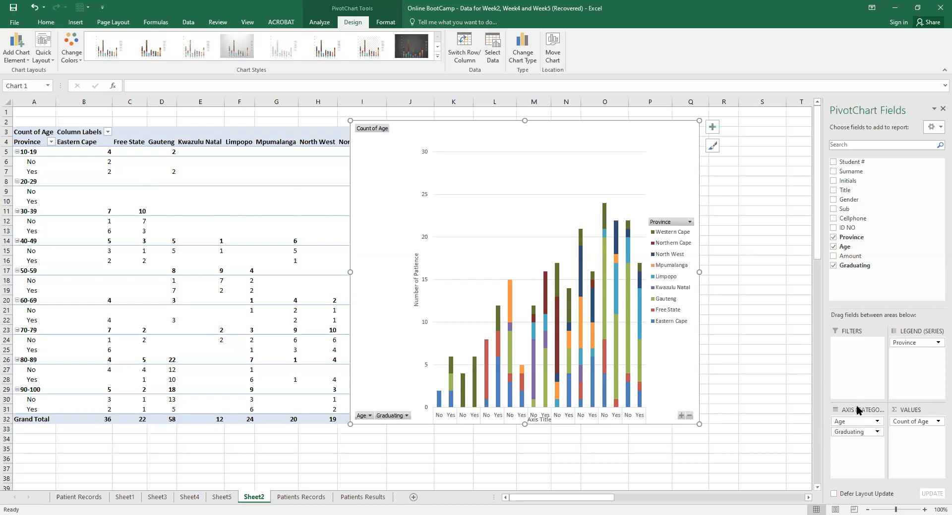
Reorder the axis fields so Graduating comes before Age, and remove Graduating from the axis.
left_click_drag(841, 422, 843, 439)
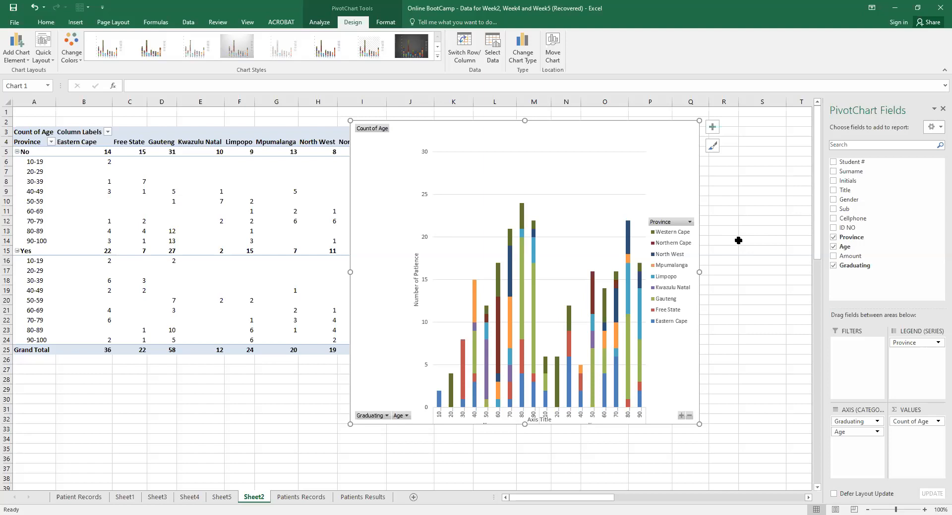
left_click(876, 421)
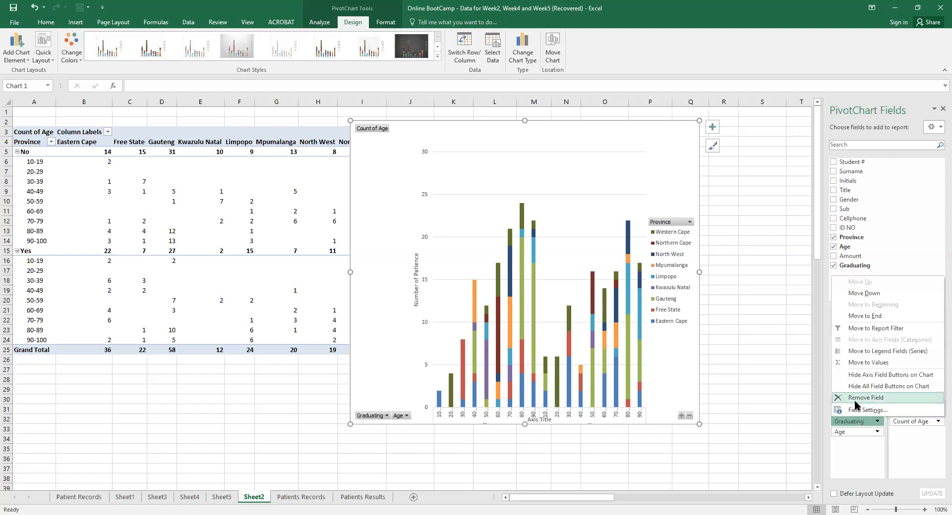
left_click(855, 398)
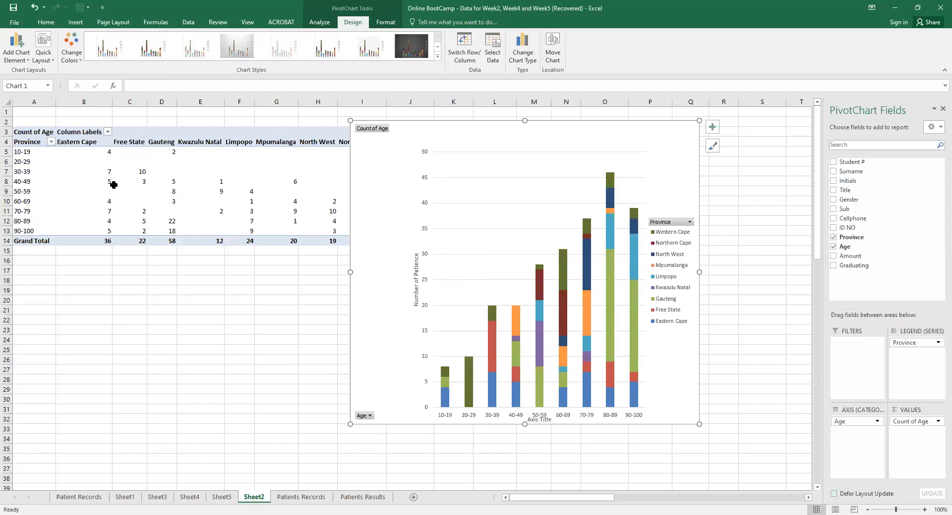
Extract the underlying records for Eastern Cape patients aged 10-19 to a new sheet and return to Sheet2.
double_click(106, 153)
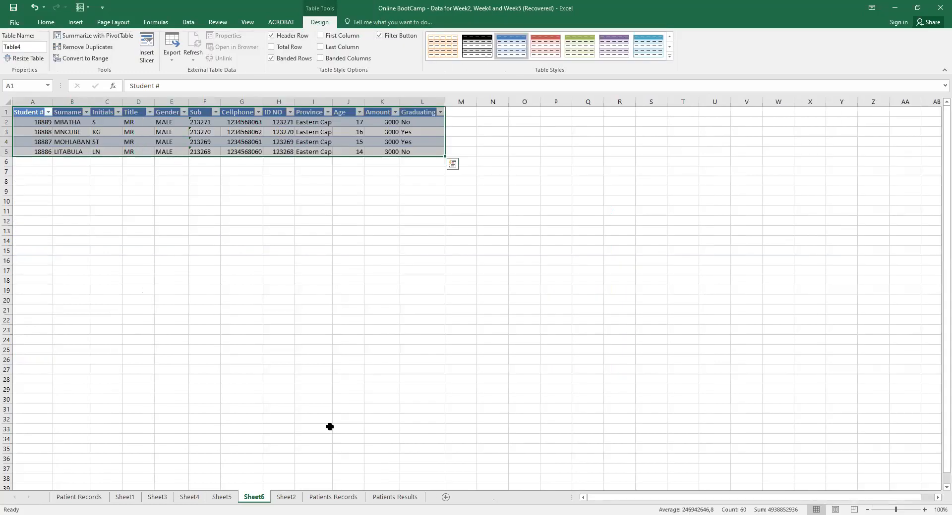
left_click(288, 501)
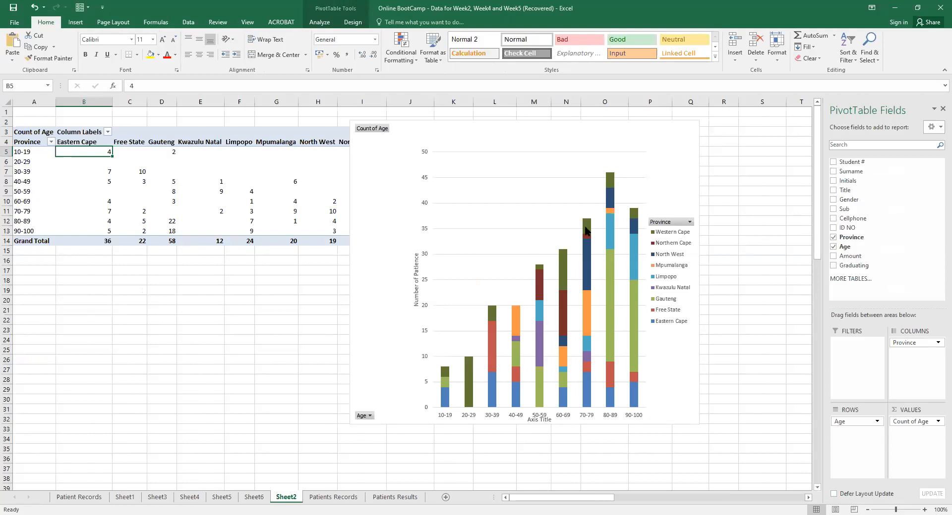
mouse_move(581, 298)
Replace Age with the Graduating field in the PivotTable's rows on Sheet2.
left_click(875, 422)
left_click(865, 398)
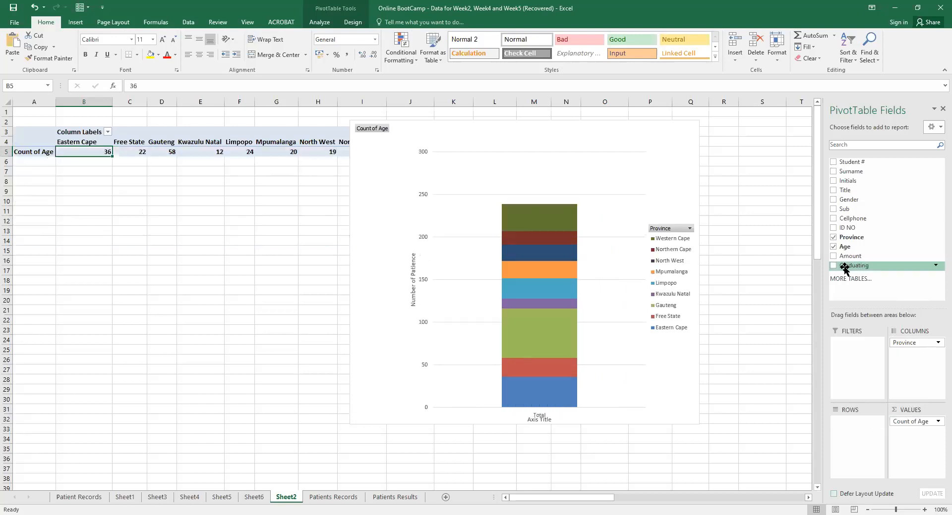
left_click_drag(847, 268, 850, 422)
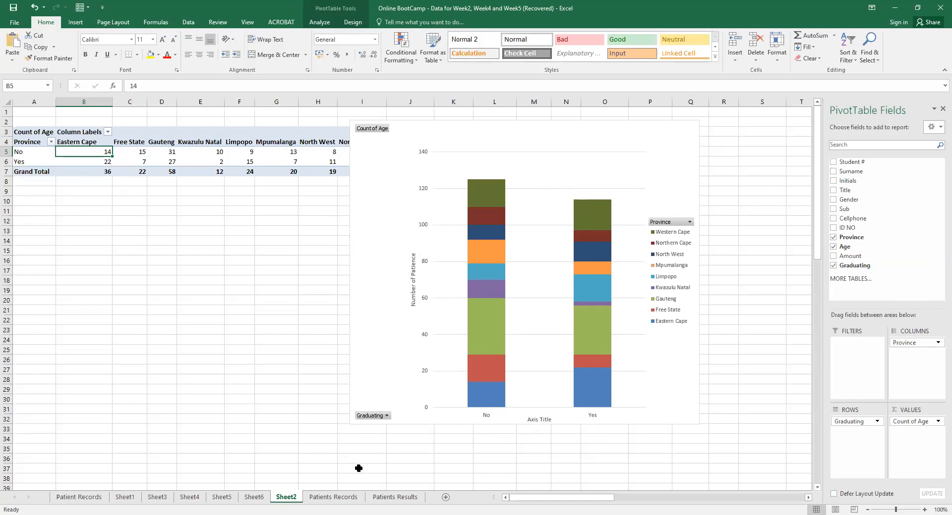
Rename the Graduating field heading in the Sheet1 PivotTable as Quarantine.
left_click(160, 499)
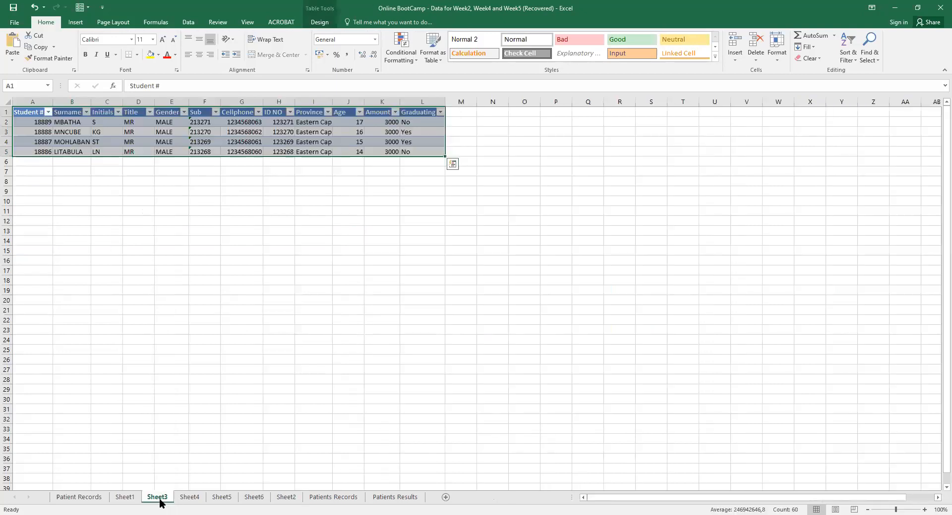
left_click(128, 499)
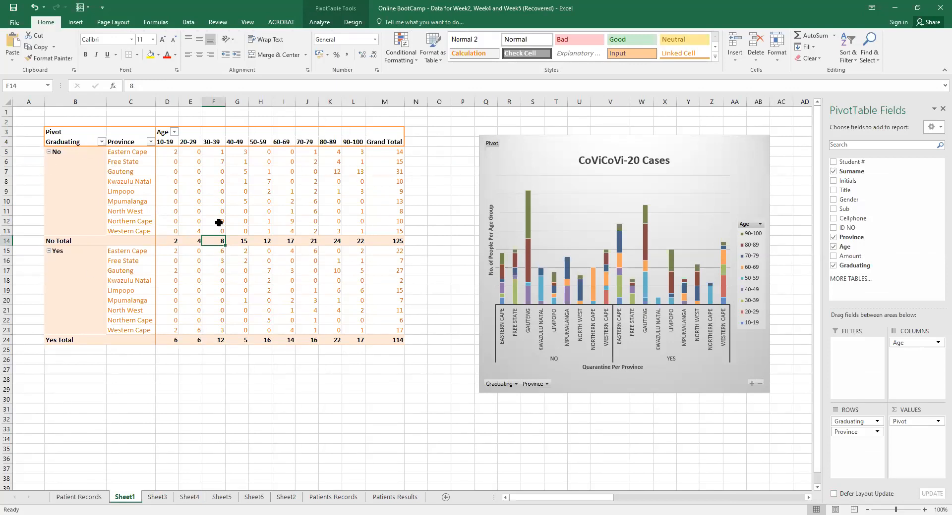
left_click(62, 143)
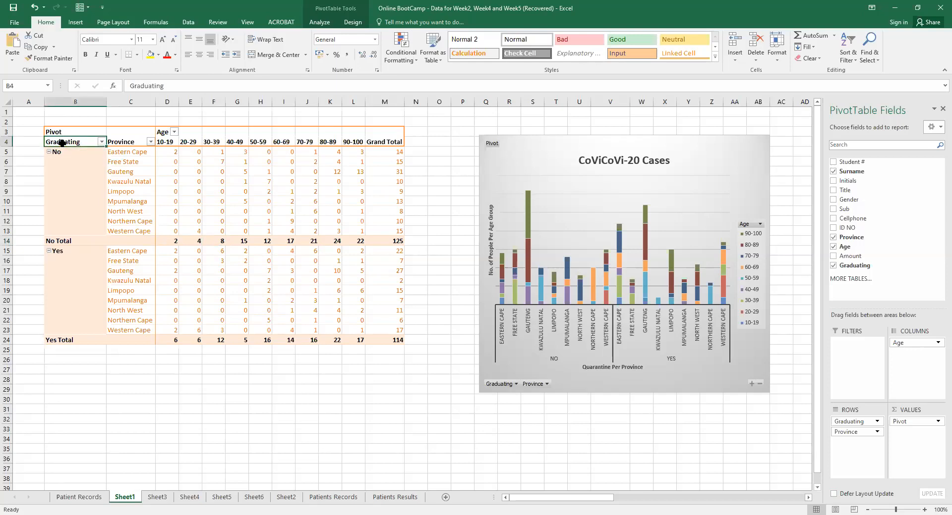
double_click(147, 86)
type("Quaran")
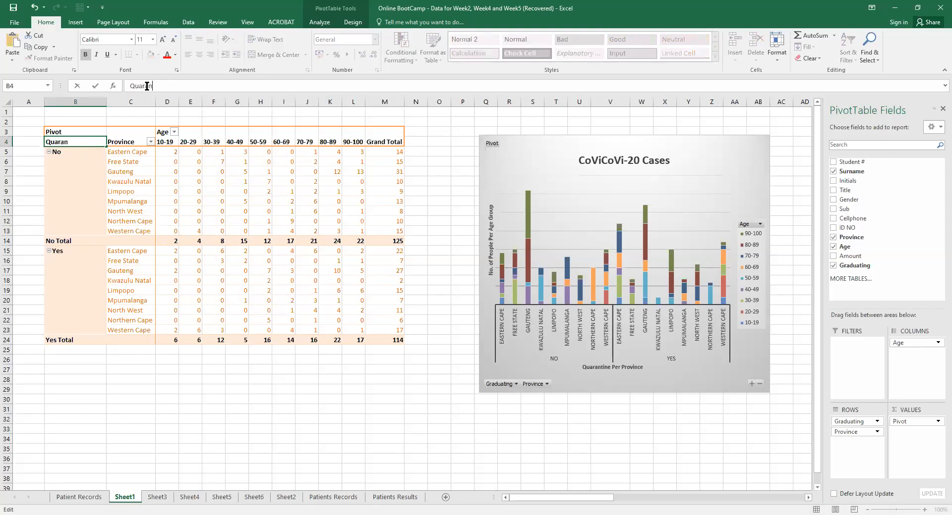
type("tine")
left_click(139, 410)
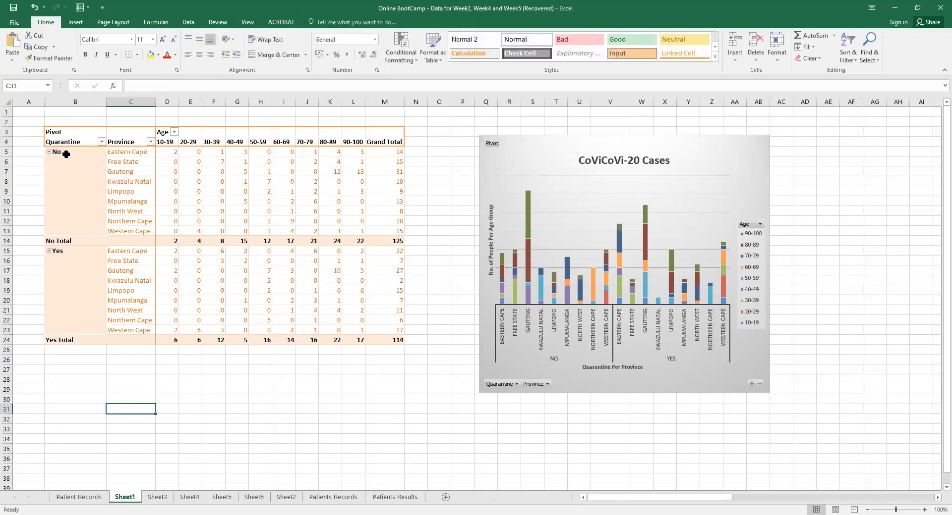
Compare the Eastern Cape grand totals for quarantine Yes and No in the Sheet1 PivotTable.
left_click(128, 152)
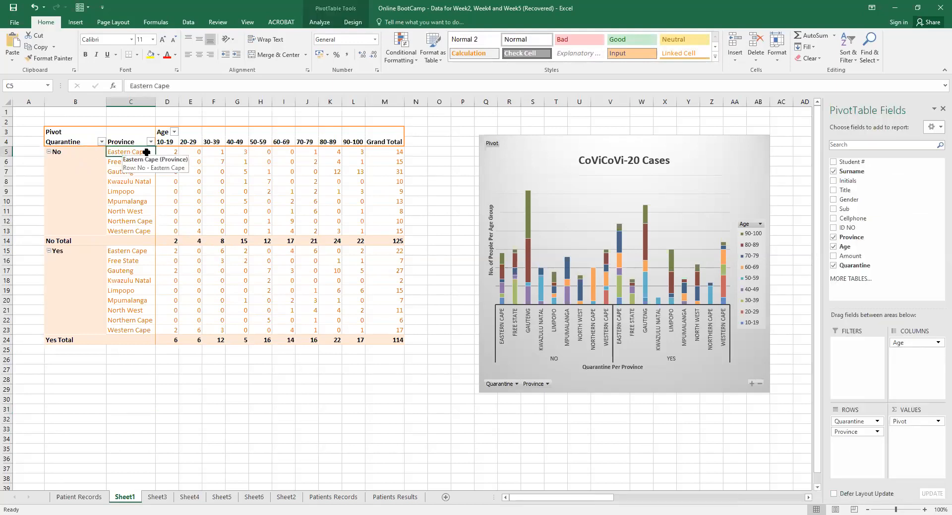
left_click(117, 251)
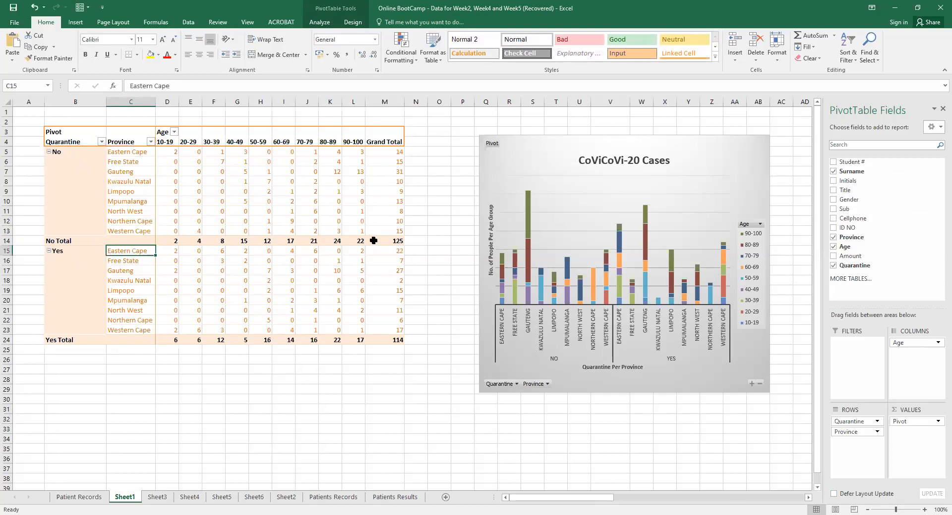
left_click(393, 250)
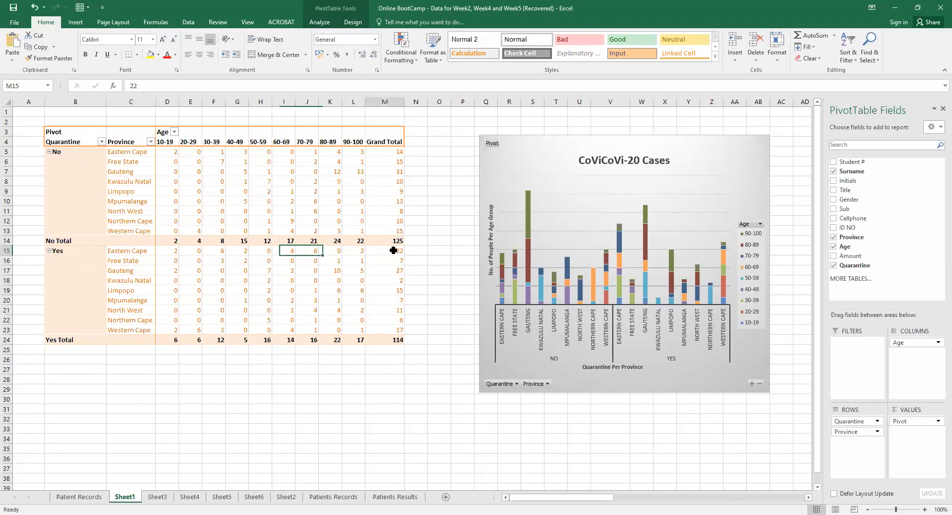
left_click(395, 151)
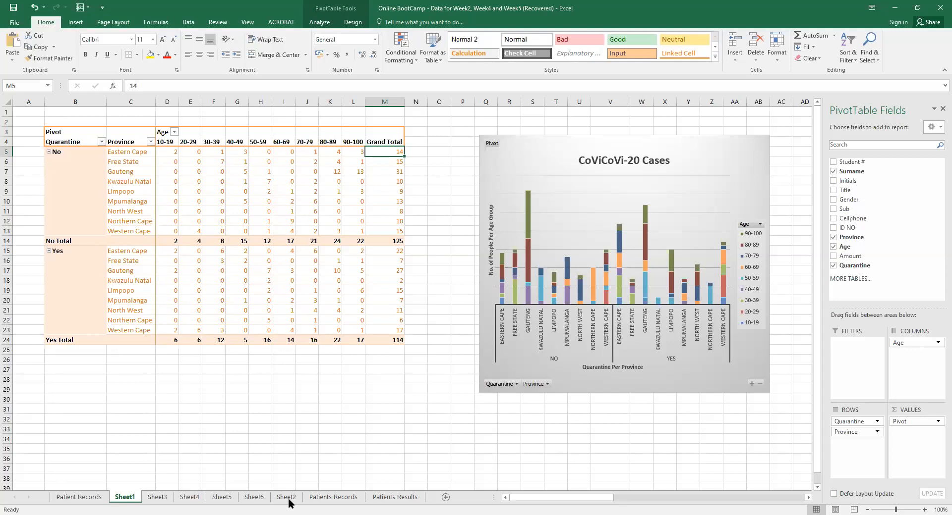
Create a PivotTable on a new worksheet from the full data table on the Patients Records sheet.
left_click(332, 497)
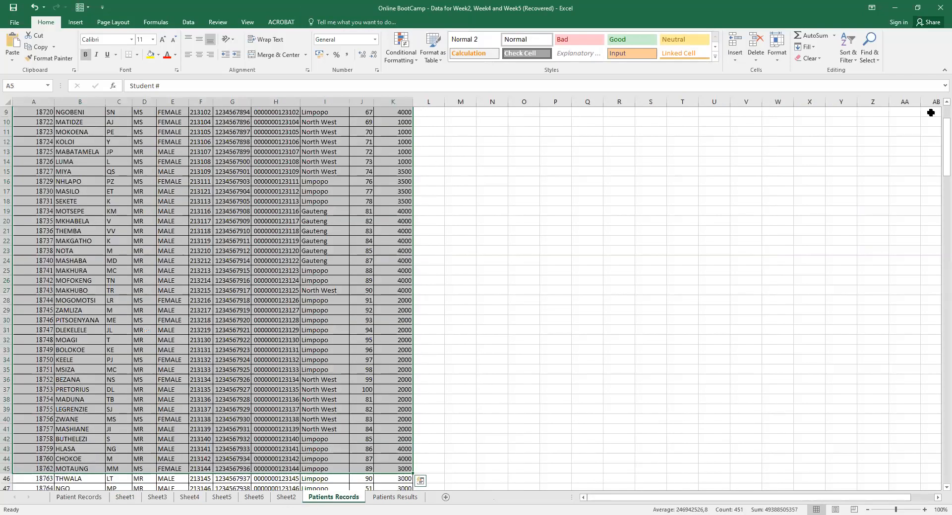
scroll(935, 113, "up", 3)
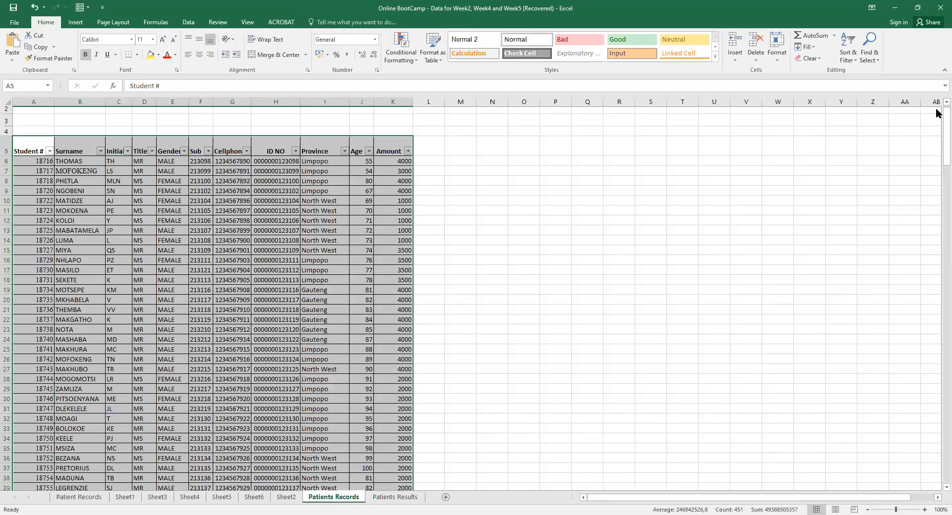
scroll(282, 221, "up", 1)
left_click(280, 220)
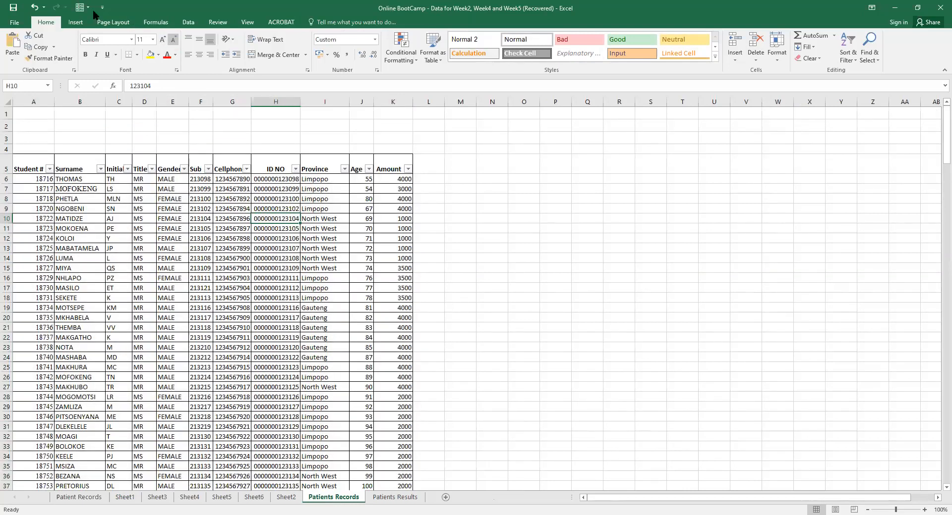
left_click(77, 22)
left_click(17, 47)
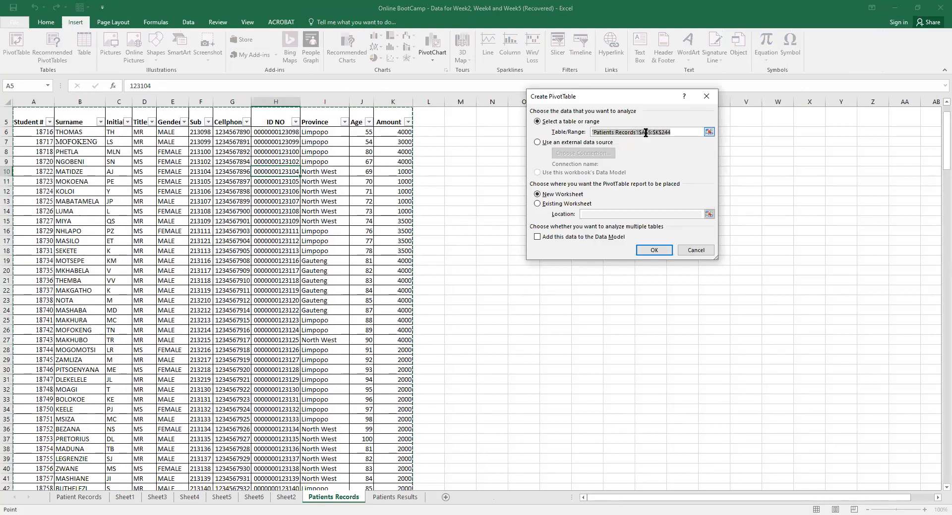
left_click(650, 251)
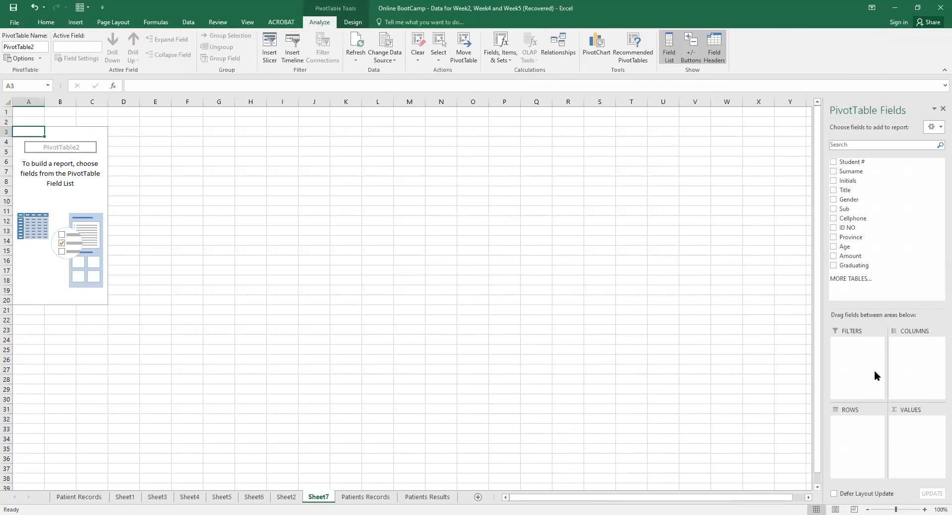
Add the Graduating field to the new PivotTable's rows and rename the row labels heading as Quarantine.
left_click(834, 266)
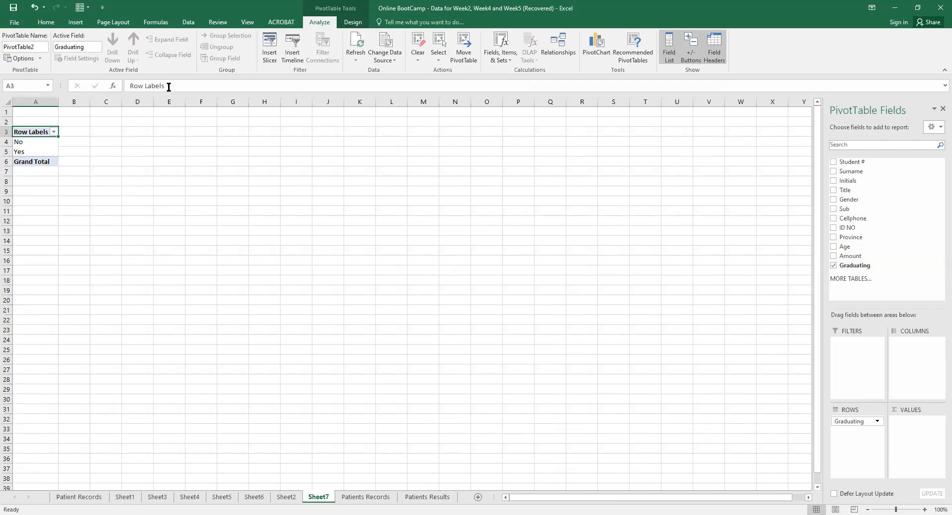
left_click_drag(168, 86, 119, 81)
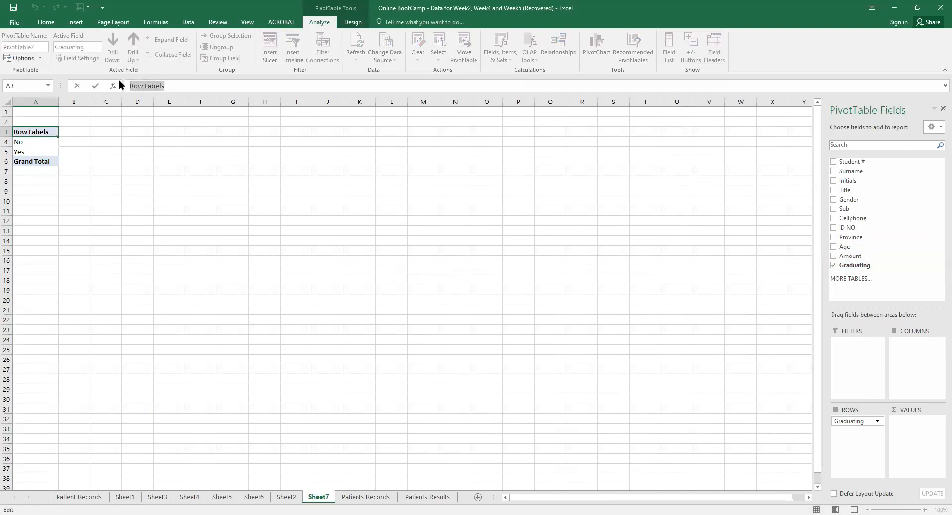
type("Quarantine")
key("Return")
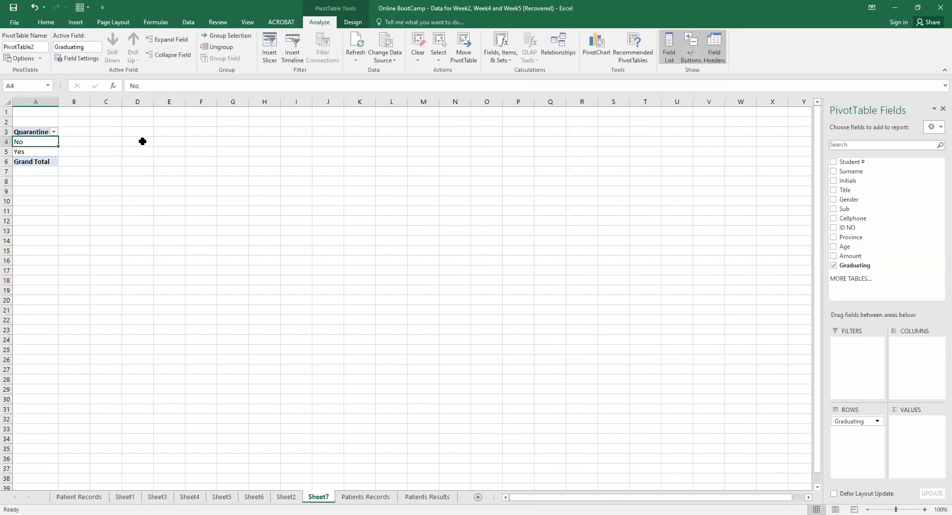
Lay out the PivotTable with a count of Graduating as values, Province nested under Graduating in rows, and Age in columns.
left_click_drag(860, 268, 925, 429)
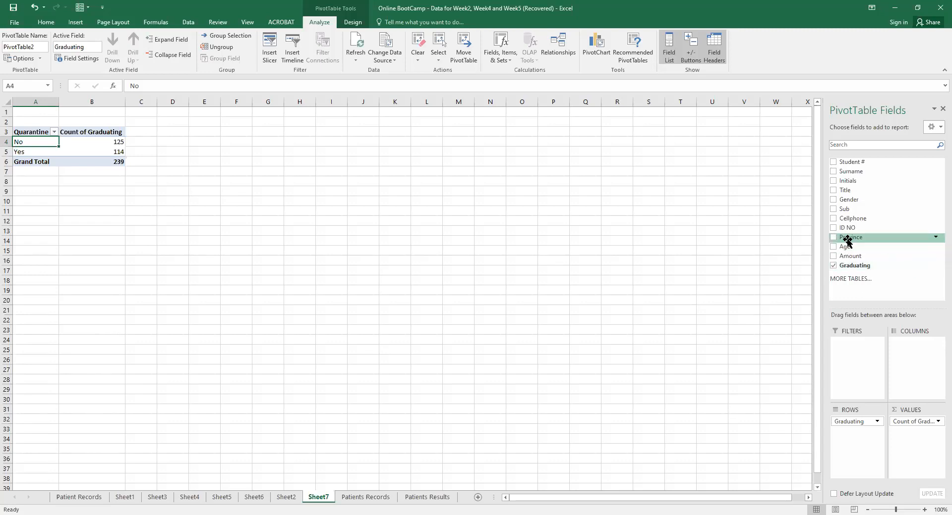
left_click_drag(847, 241, 855, 435)
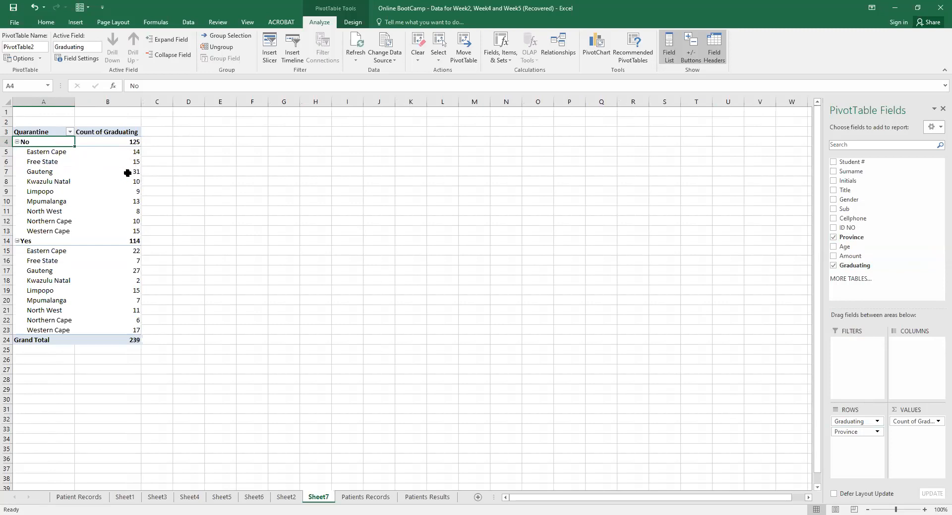
mouse_move(130, 171)
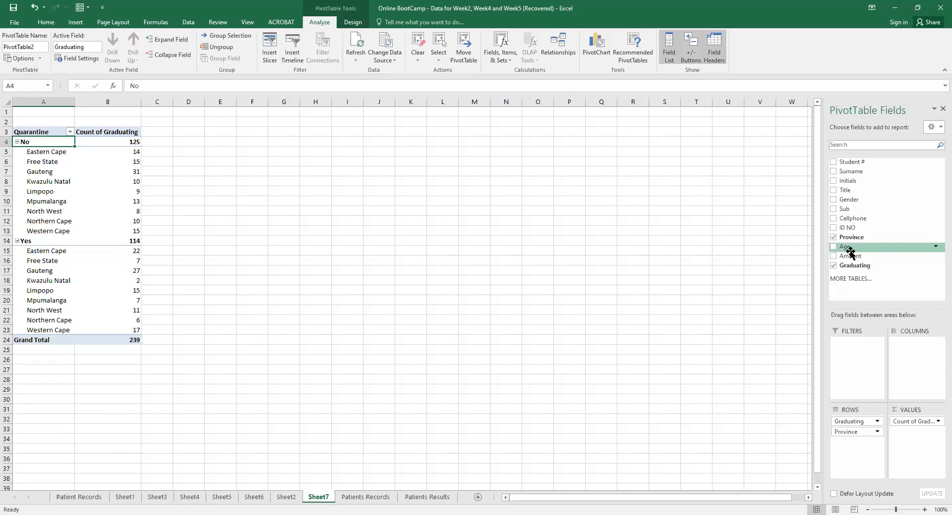
left_click_drag(848, 248, 916, 347)
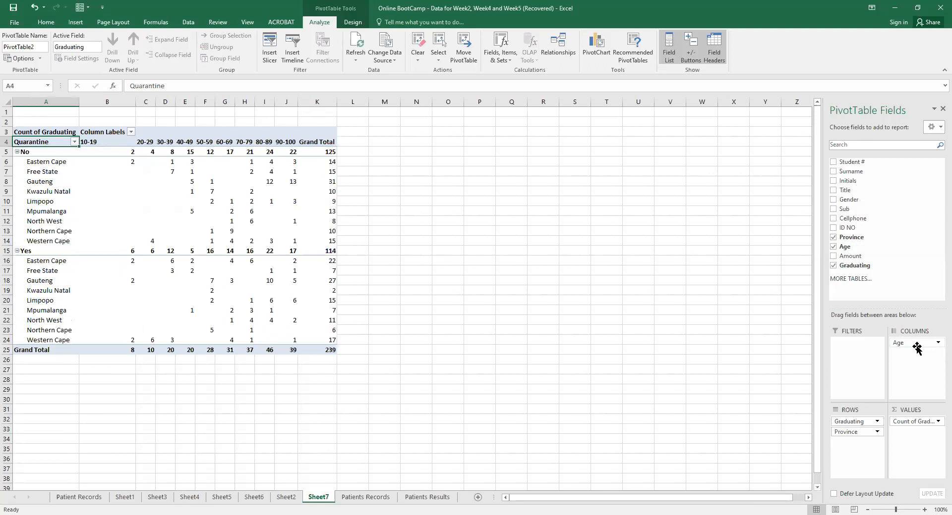
Insert a Clustered Column PivotChart based on the PivotTable on Sheet7.
left_click(246, 190)
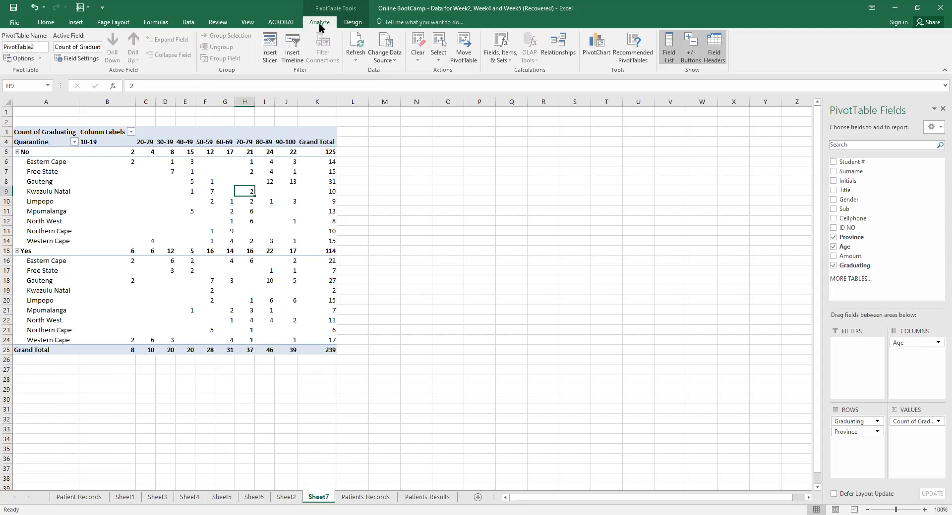
left_click(592, 40)
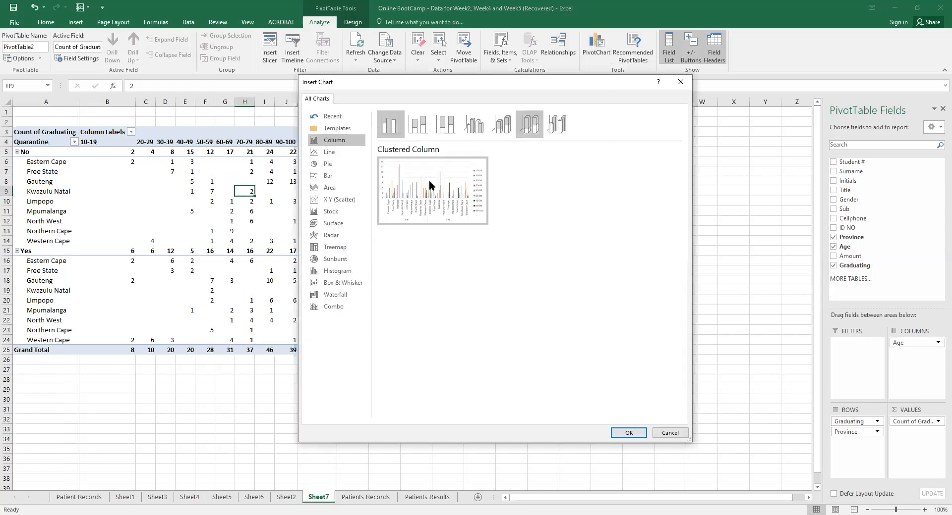
mouse_move(431, 221)
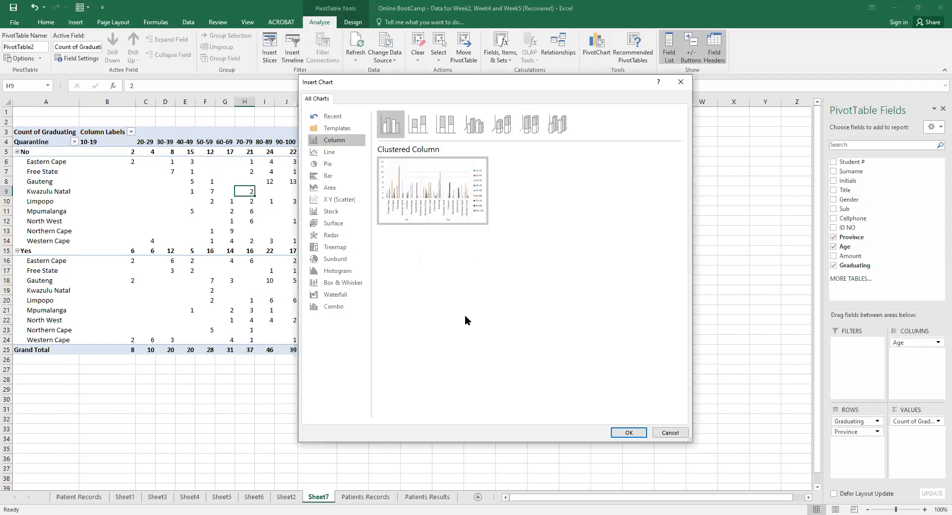
mouse_move(444, 204)
left_click(628, 433)
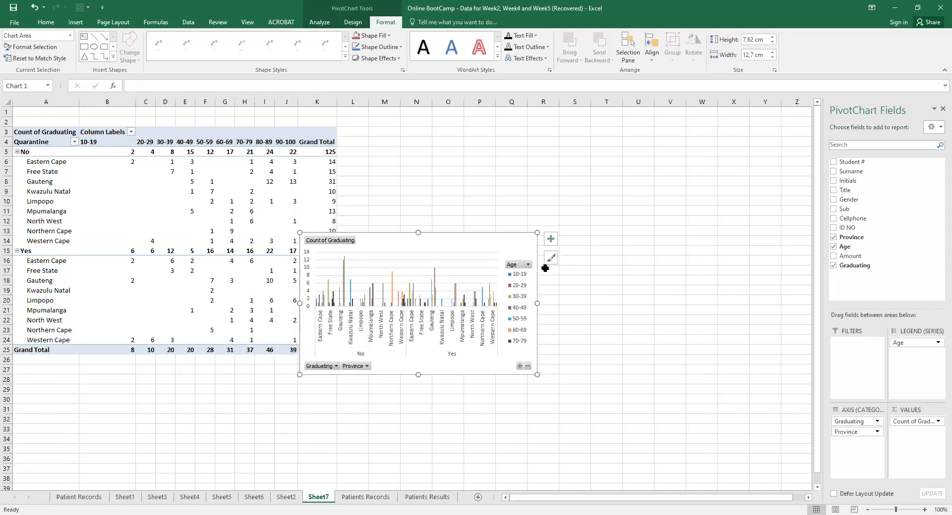
Move the pivot chart away from the pivot table and enlarge it to about 16.56 cm high by 24.53 cm wide.
left_click_drag(507, 241, 614, 212)
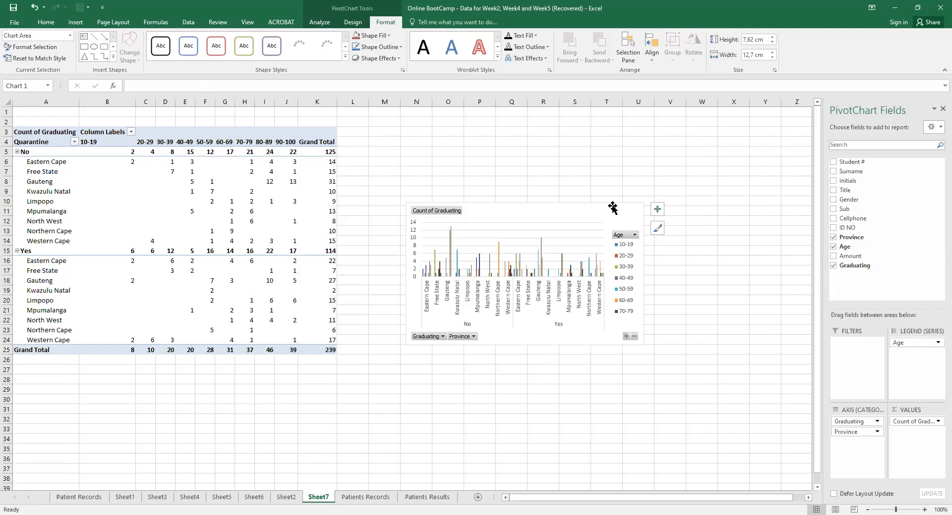
left_click_drag(644, 346, 774, 444)
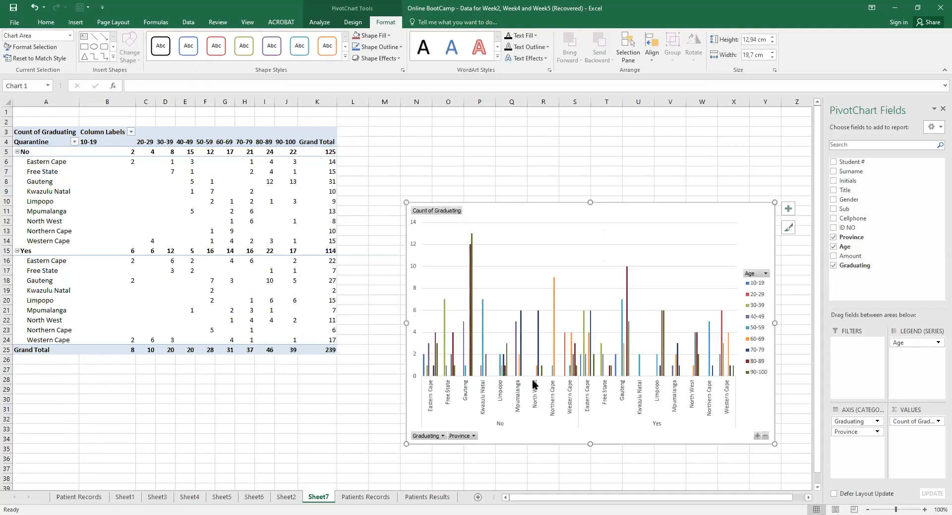
left_click_drag(406, 204, 315, 134)
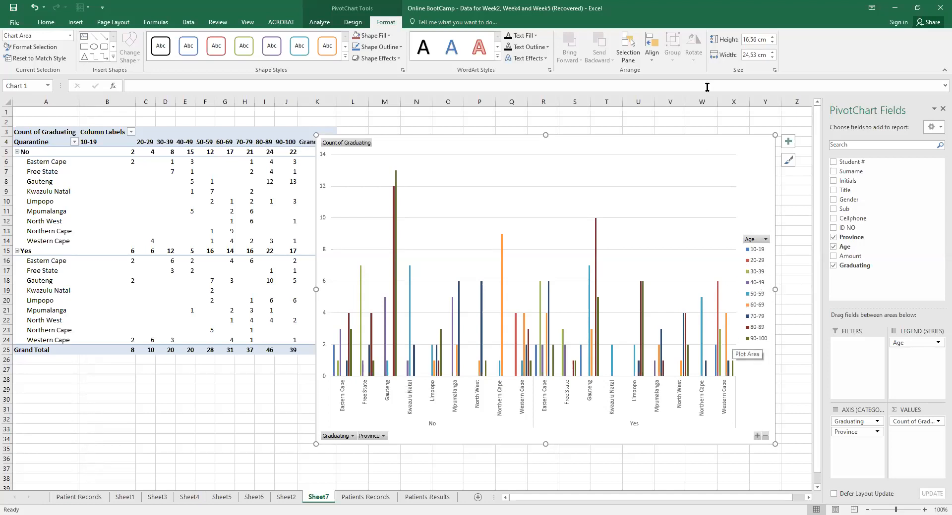
Change the pivot chart's type to Stacked Column and shift the chart slightly up and to the left.
left_click(317, 23)
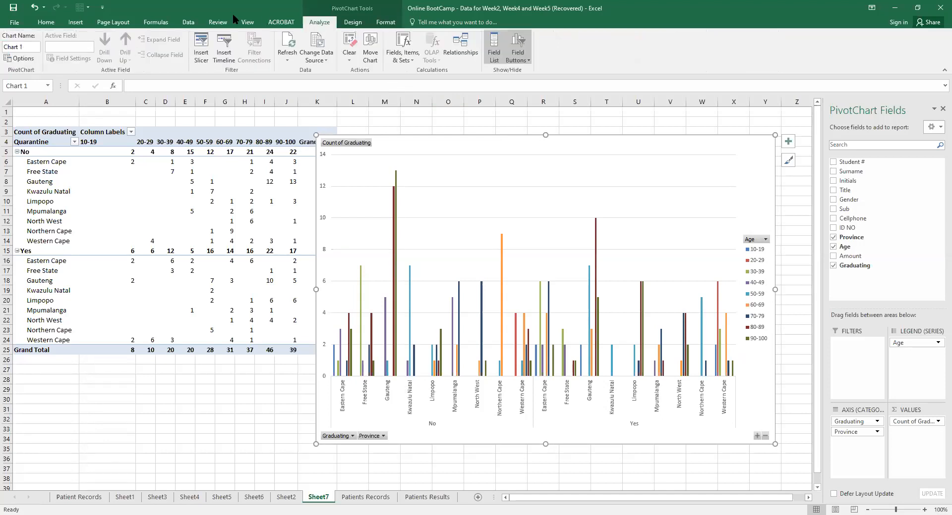
left_click(76, 23)
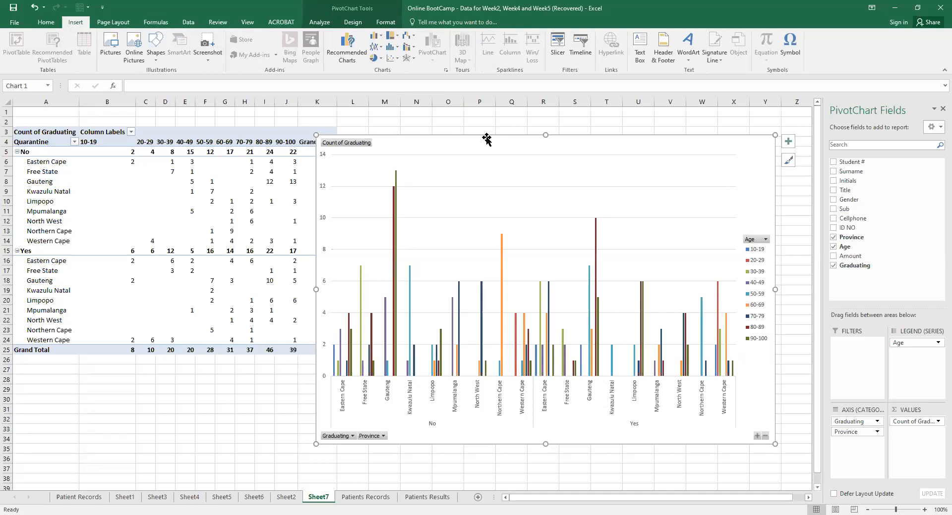
left_click(358, 26)
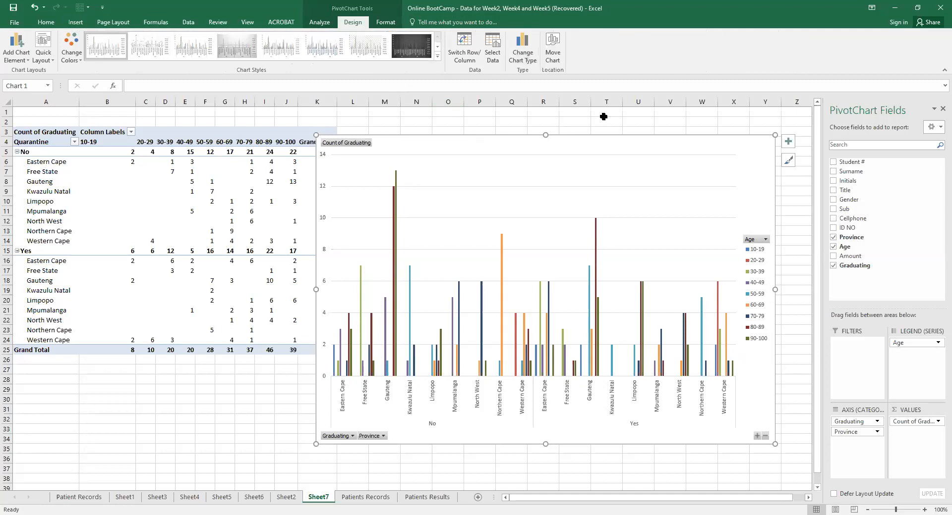
left_click(526, 57)
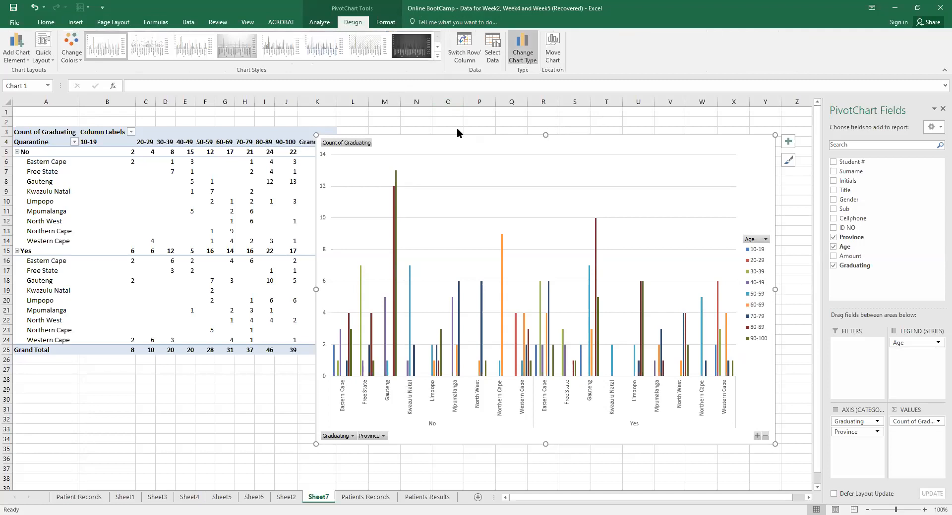
left_click(419, 127)
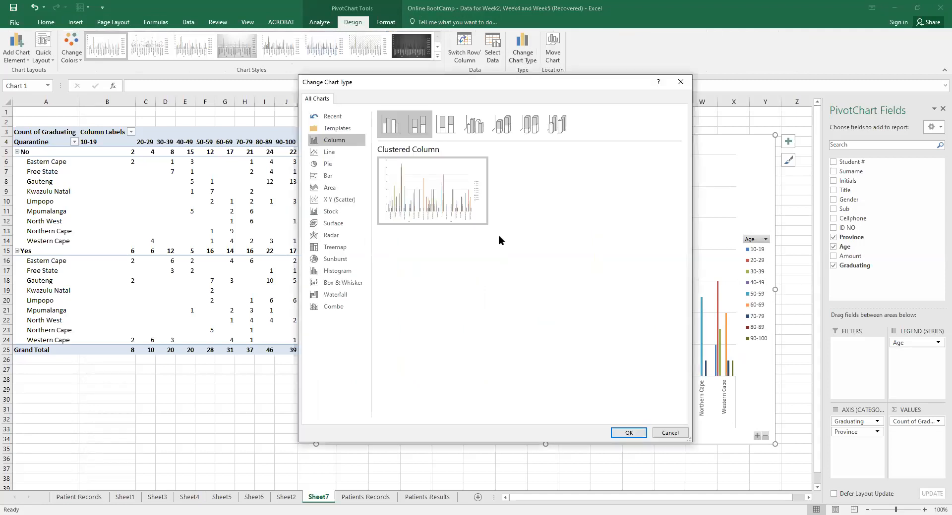
left_click(628, 433)
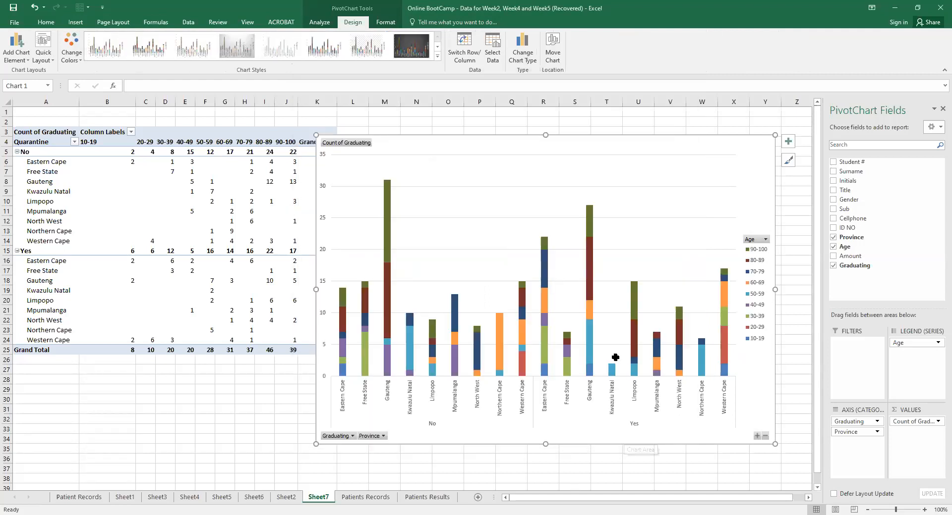
left_click_drag(640, 137, 626, 128)
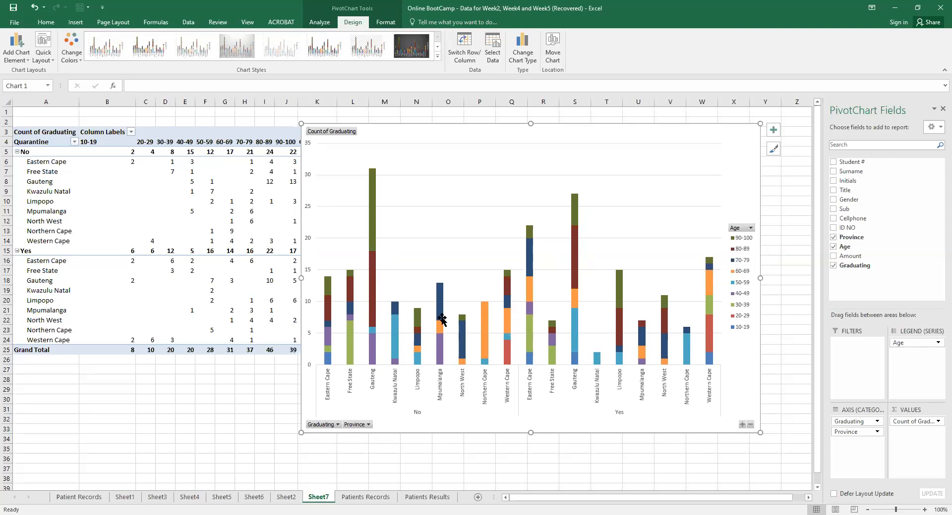
Apply the grey gradient chart style with data labels, and toggle the data labels off and on again.
left_click(410, 47)
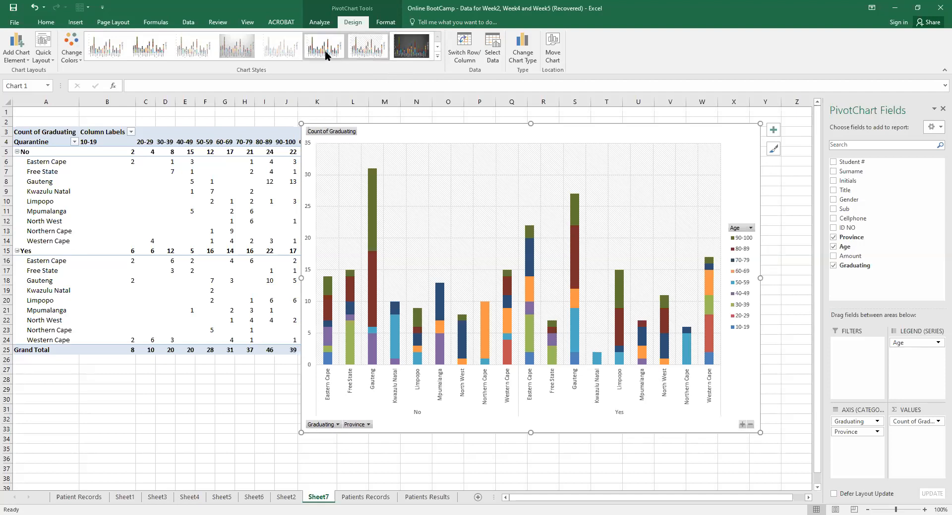
left_click(233, 51)
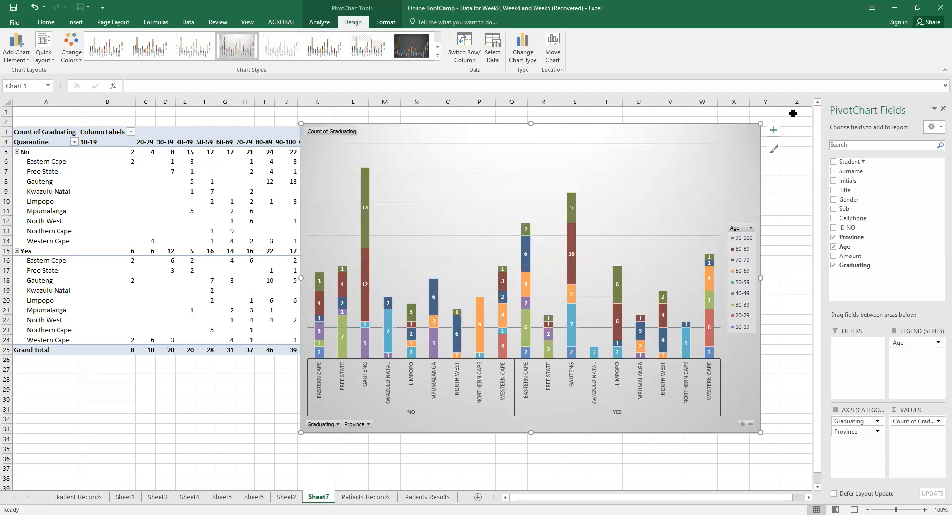
left_click(772, 131)
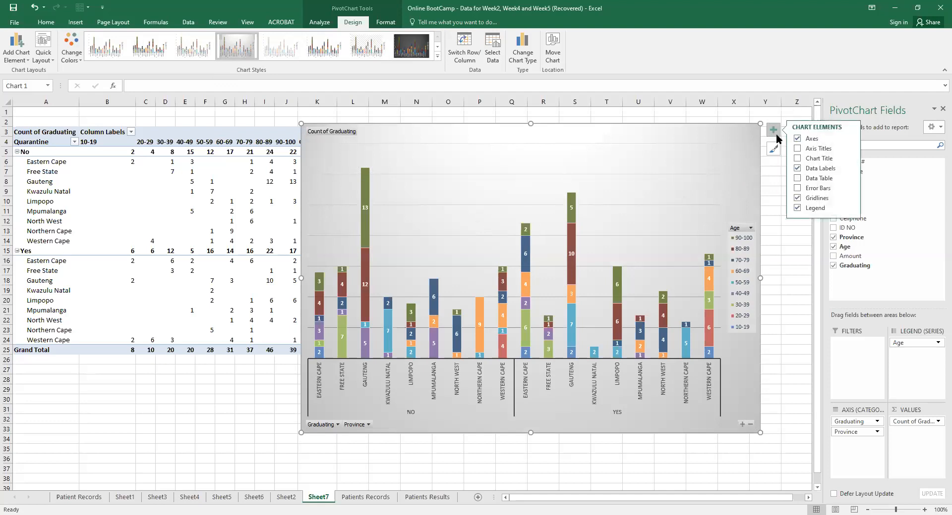
left_click(797, 169)
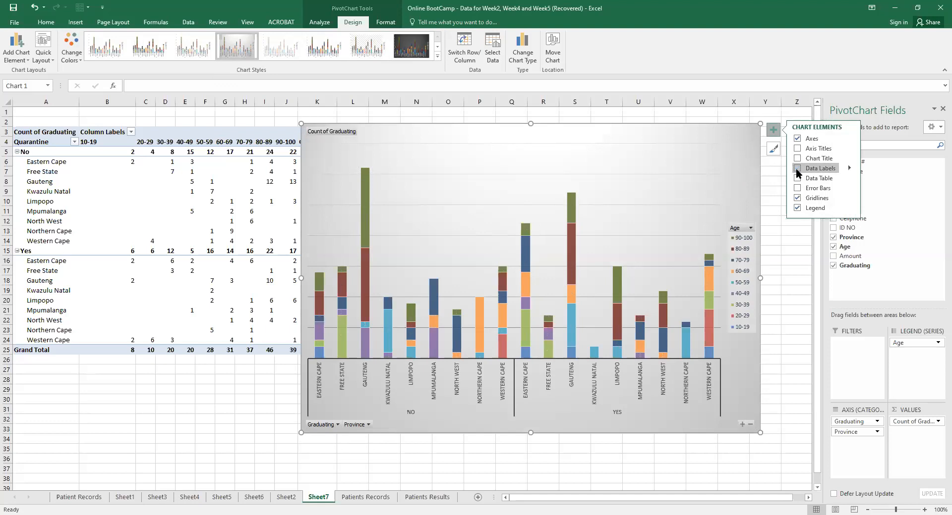
left_click(797, 169)
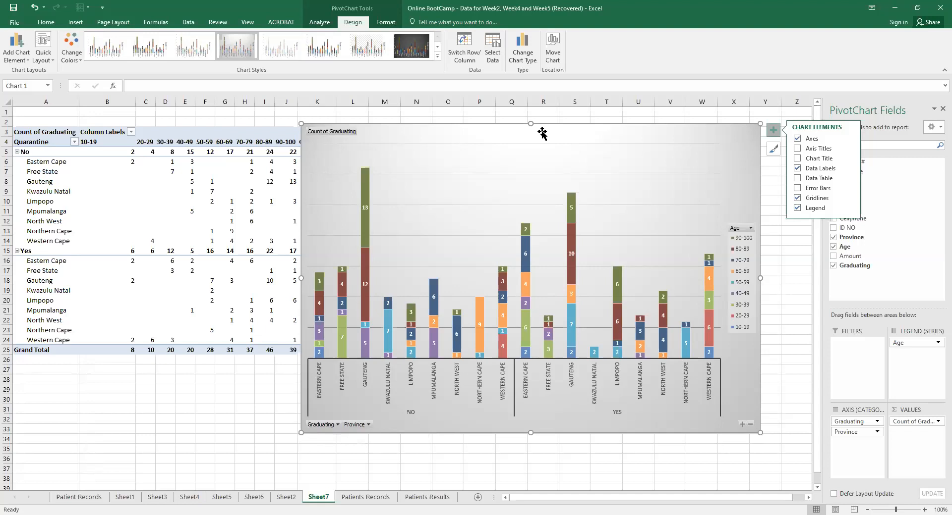
Delete the pivot chart from Sheet7.
key("alt+Tab")
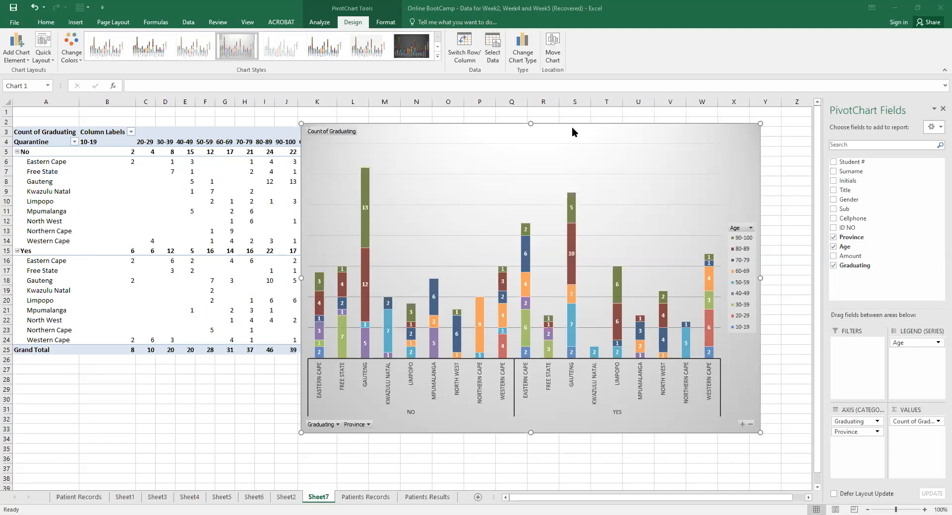
key("Delete")
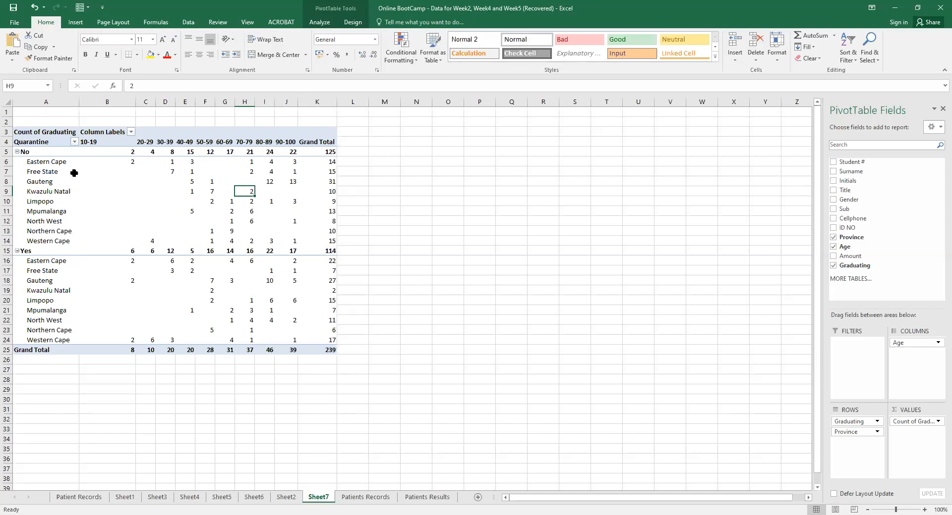
Set the pivot table's empty cells to show 0 through the PivotTable options, and undo that change.
mouse_move(158, 190)
right_click(154, 191)
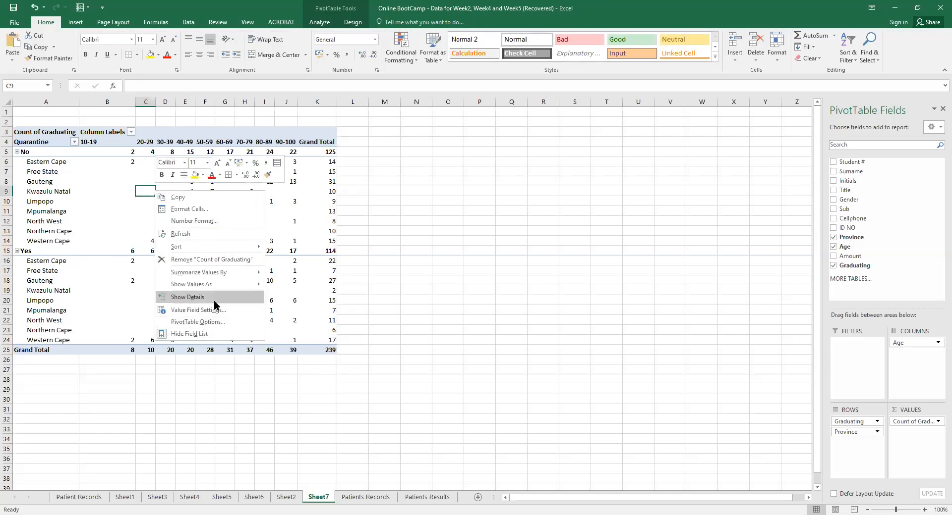
left_click(194, 323)
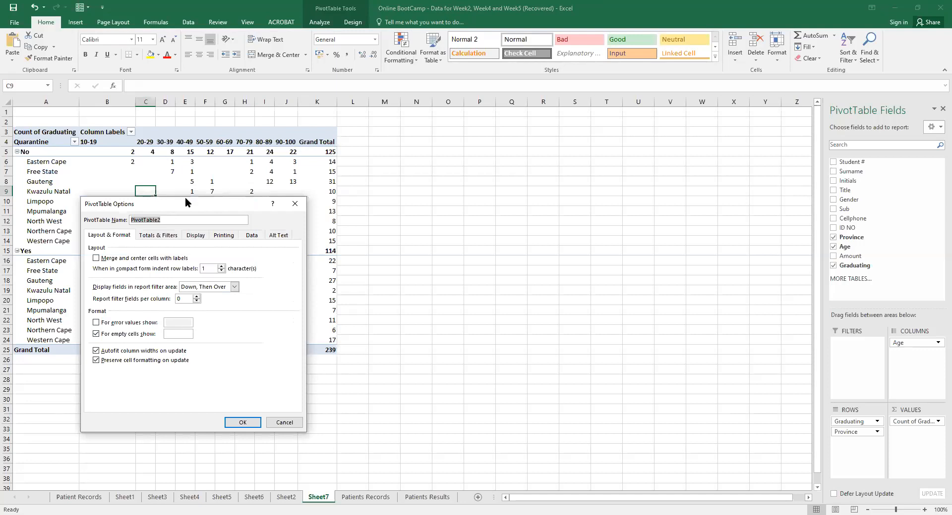
left_click_drag(185, 197, 442, 129)
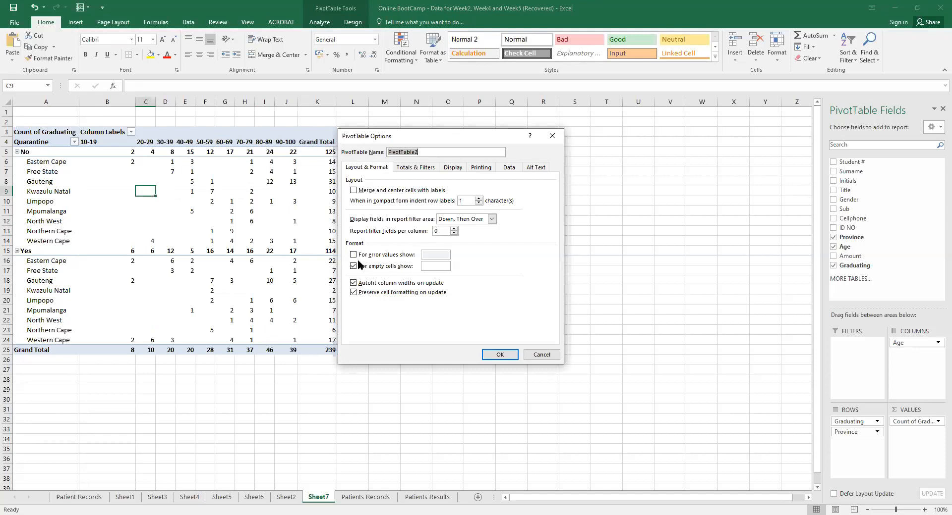
left_click(434, 268)
type("0")
left_click(500, 355)
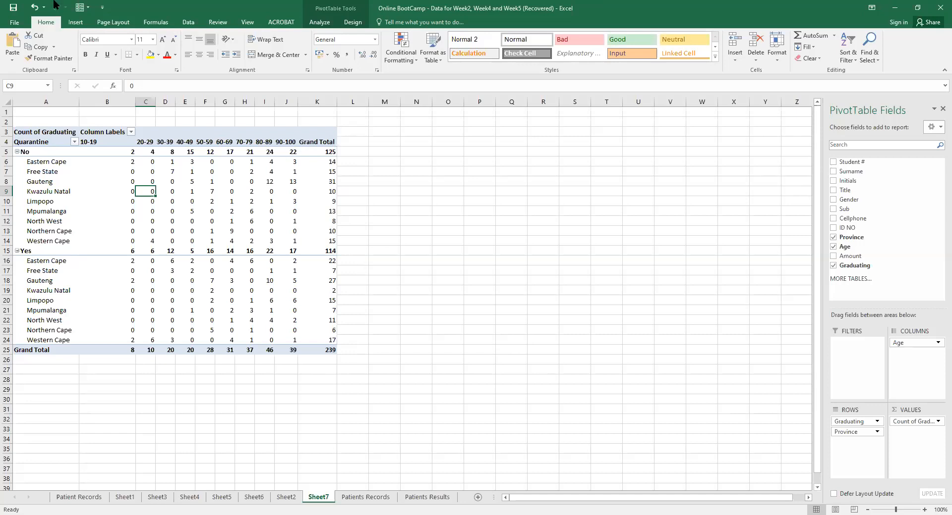
left_click(34, 7)
Set the pivot table's empty cells to show an asterisk (*) through the PivotTable options, and undo that change.
right_click(144, 191)
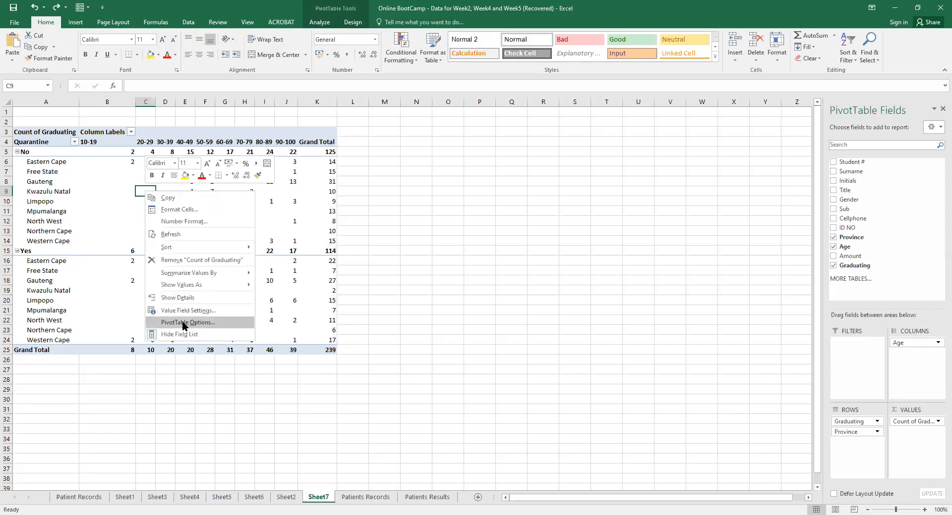
left_click(182, 323)
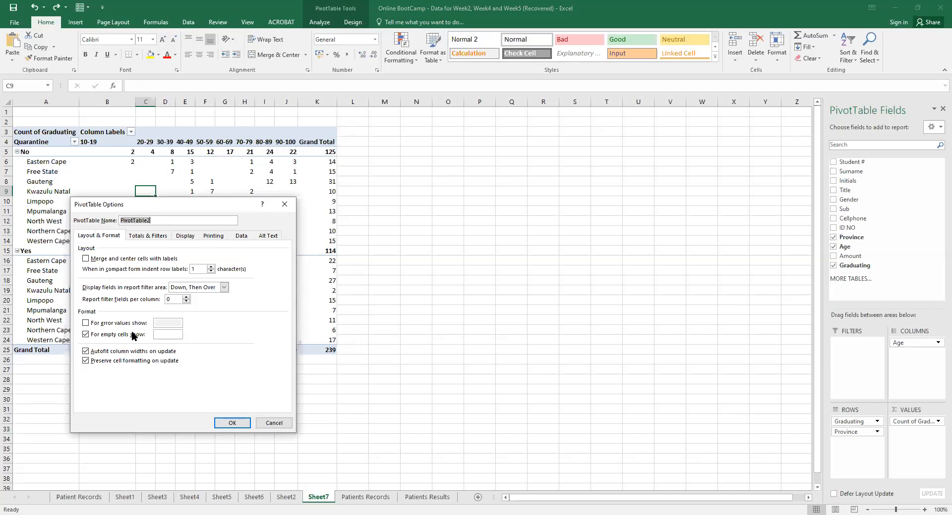
left_click(170, 334)
type("0")
type("*")
left_click(232, 422)
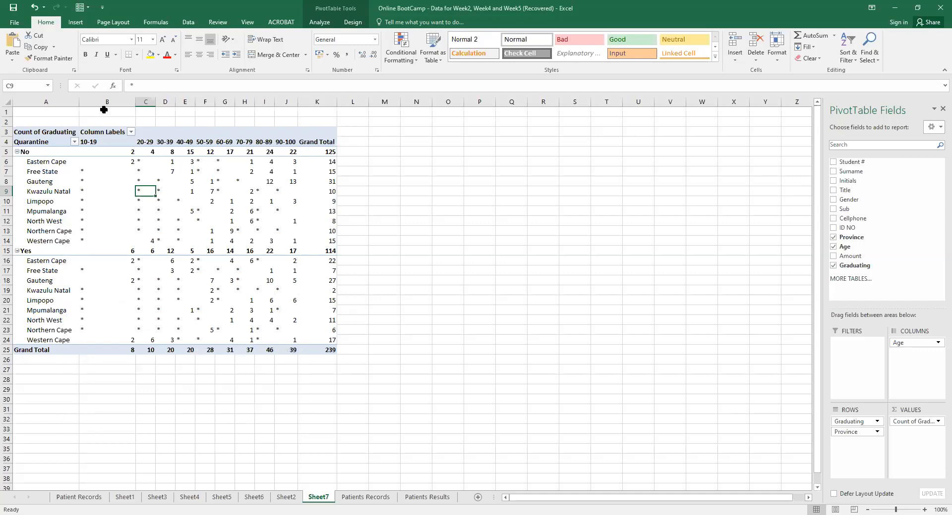
left_click(34, 10)
right_click(139, 190)
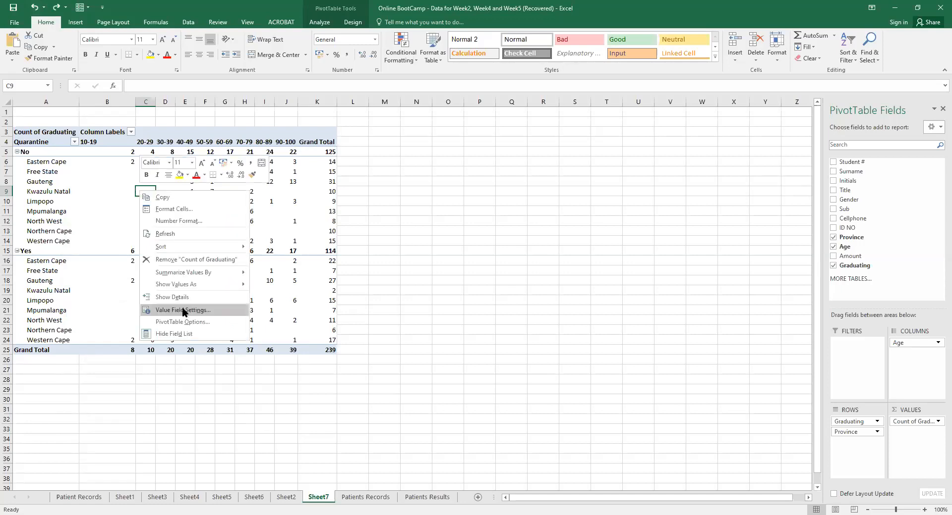
left_click(183, 308)
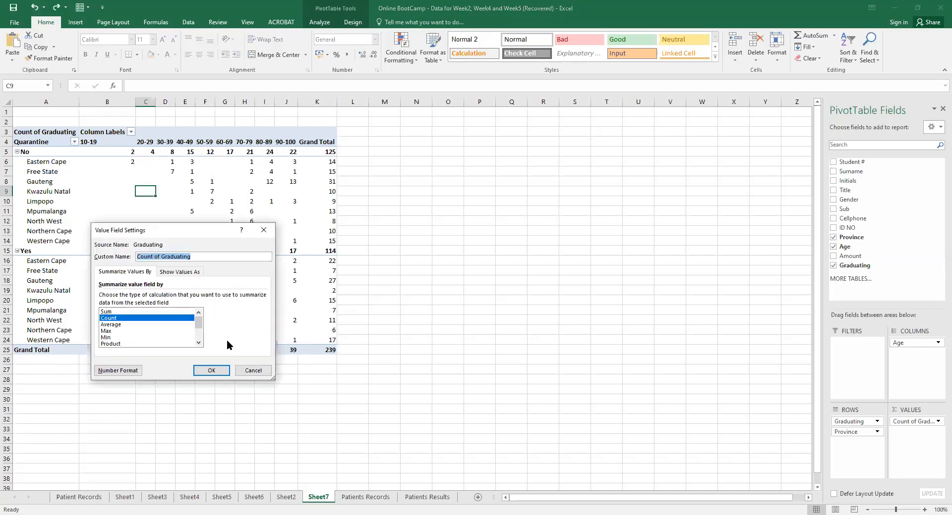
left_click(253, 371)
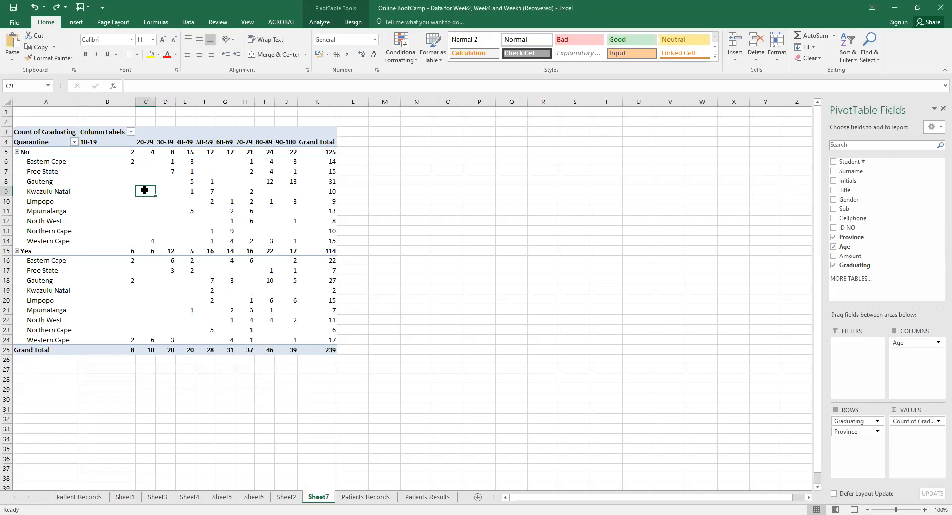
Set the pivot table's empty cells to show "No" through the PivotTable options, and undo that change.
right_click(145, 189)
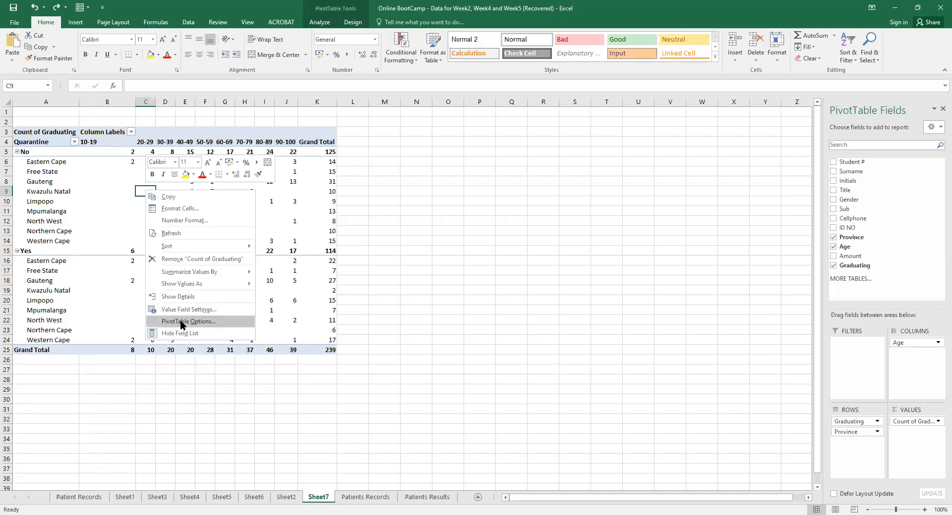
left_click(182, 323)
left_click(171, 335)
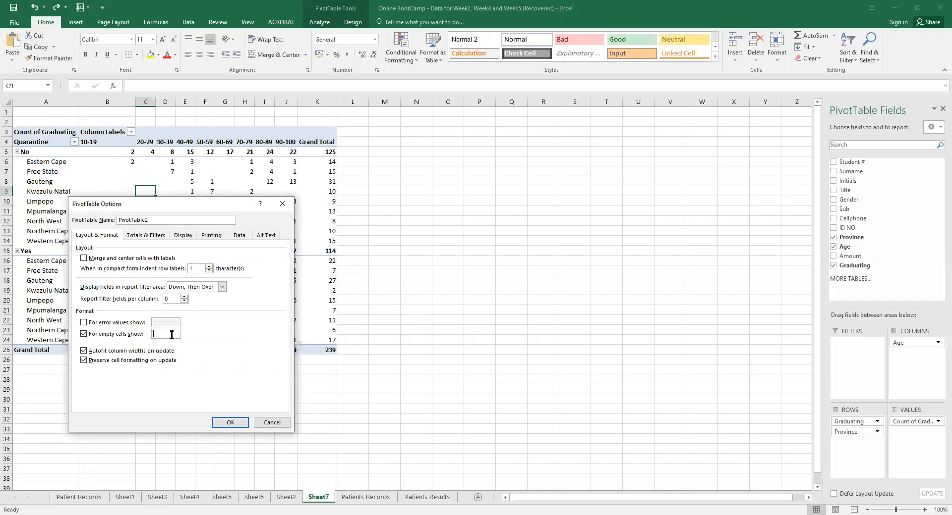
type("No")
left_click(231, 422)
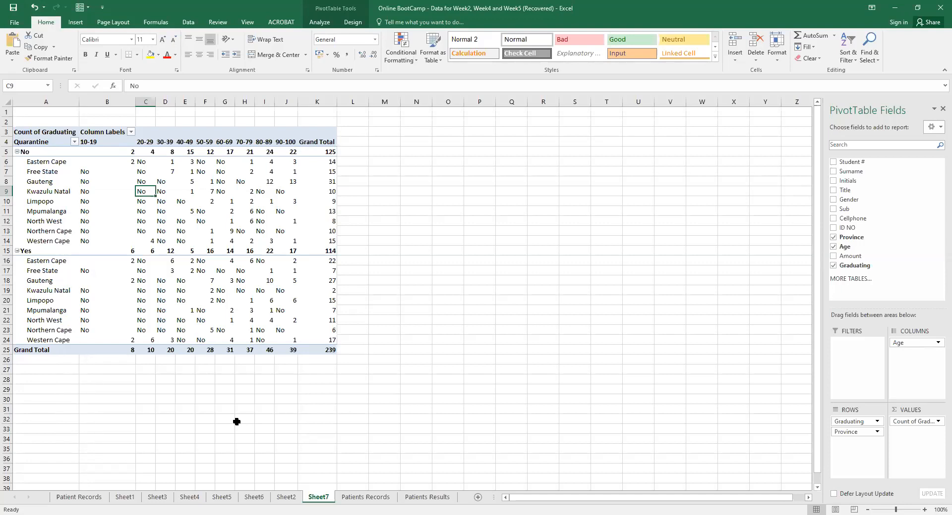
left_click(35, 7)
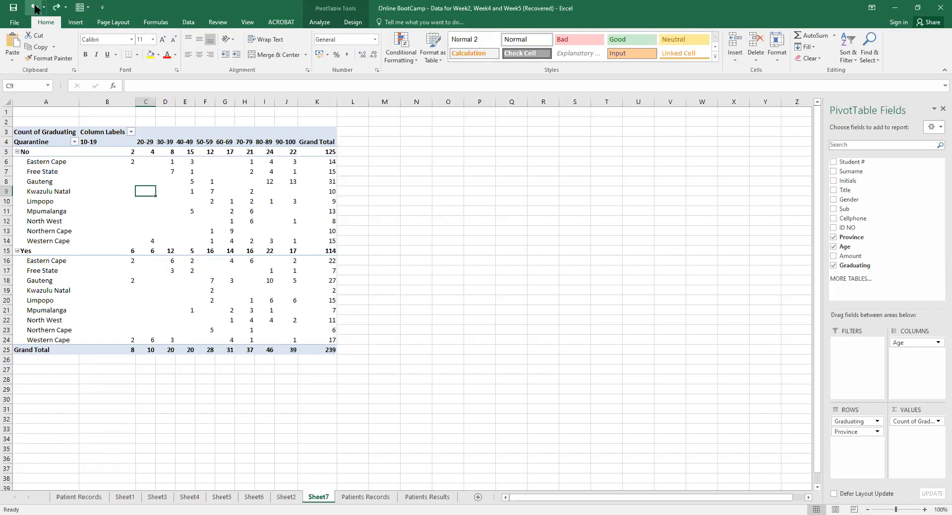
right_click(147, 191)
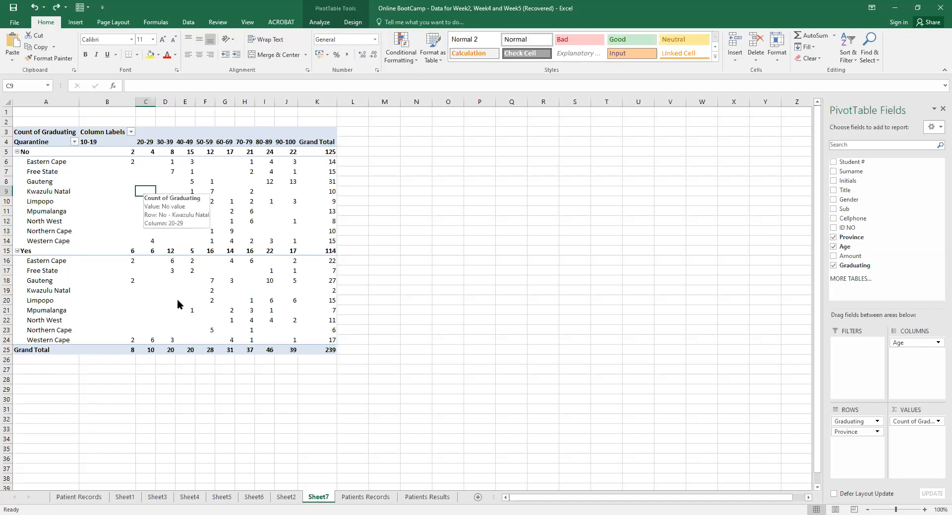
left_click(183, 311)
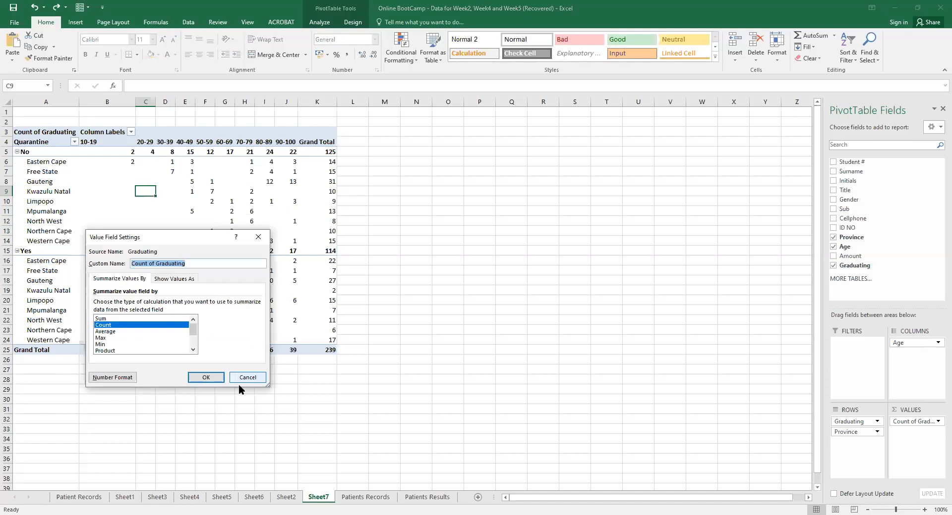
left_click(247, 377)
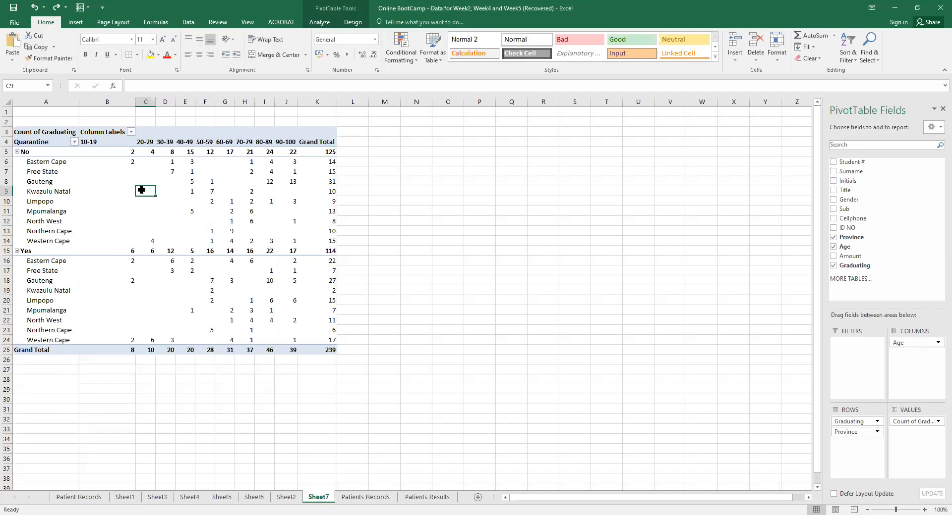
Set the pivot table's empty cells to show 0 through the PivotTable options.
right_click(142, 190)
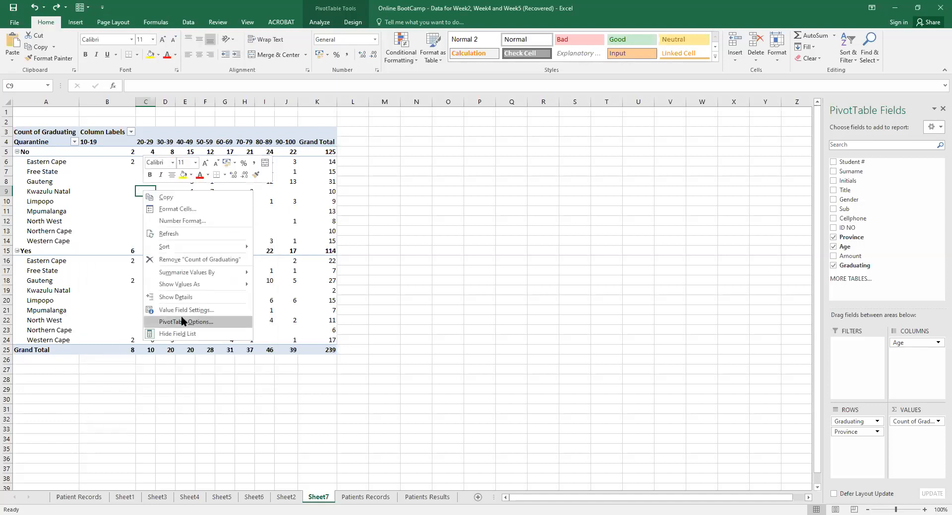
left_click(184, 322)
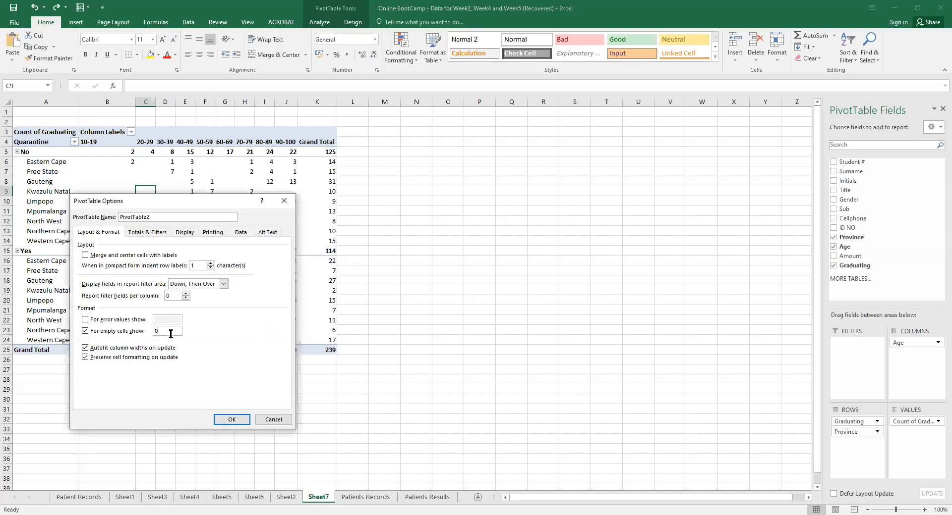
left_click(234, 421)
mouse_move(271, 301)
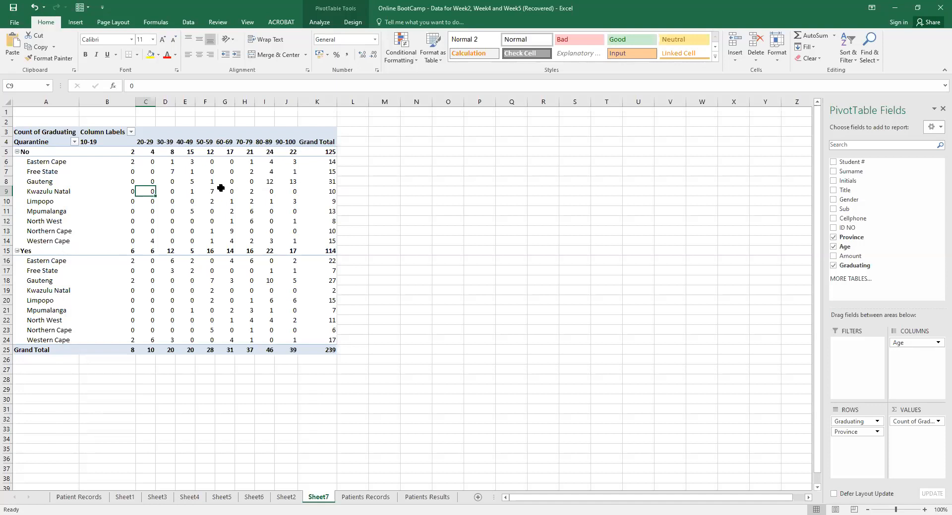
Insert a Gender slicer, place it beside the upper part of the pivot table, and undo its insertion.
left_click(319, 22)
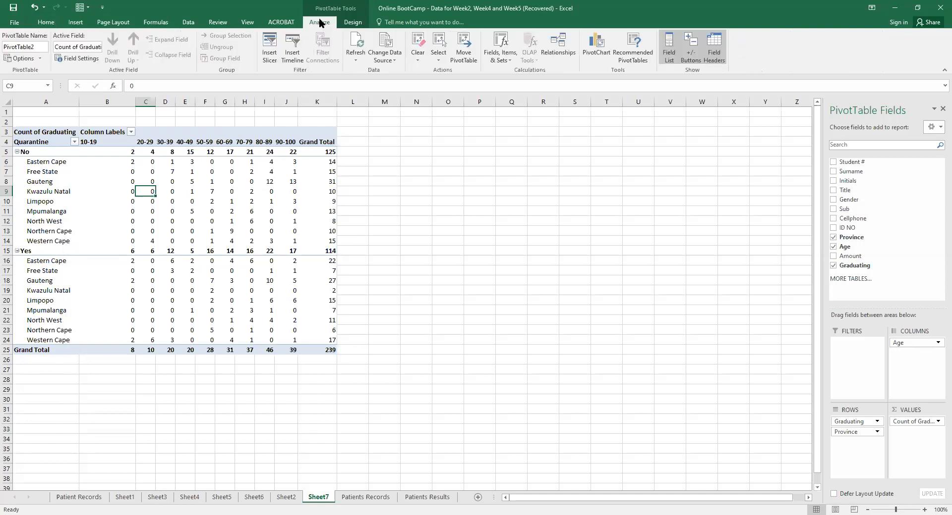
left_click(272, 43)
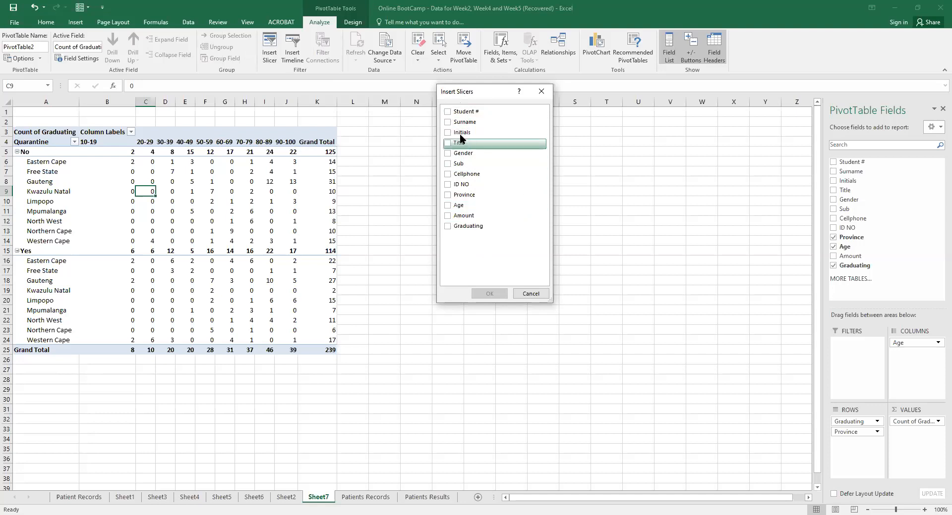
left_click(447, 153)
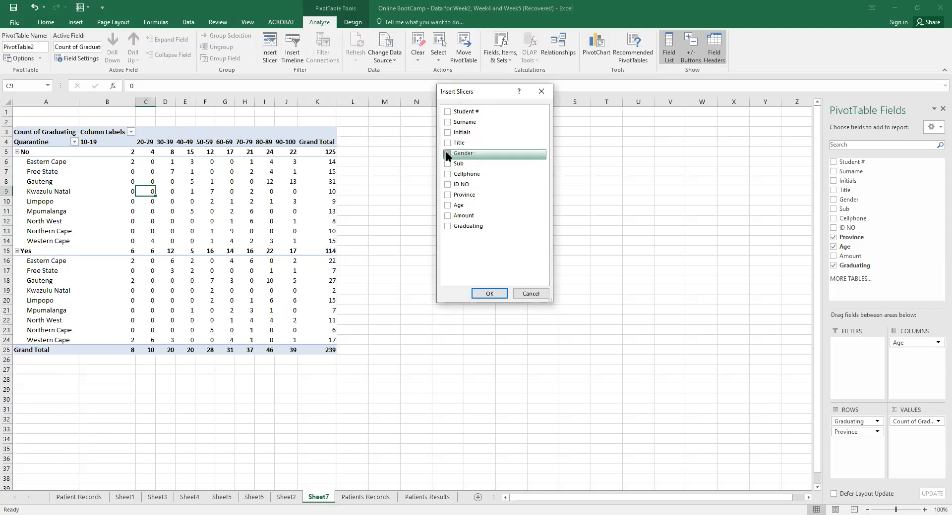
left_click(488, 294)
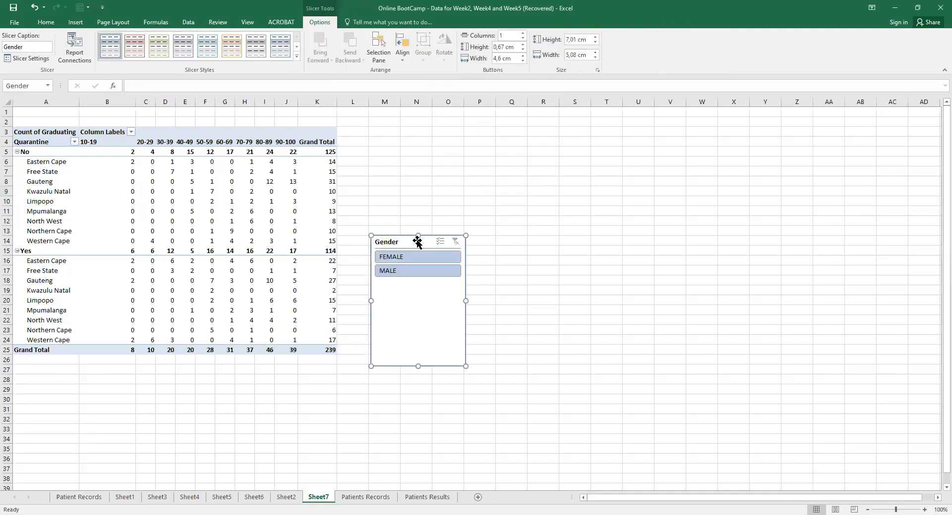
left_click_drag(413, 243, 454, 101)
left_click_drag(410, 243, 449, 124)
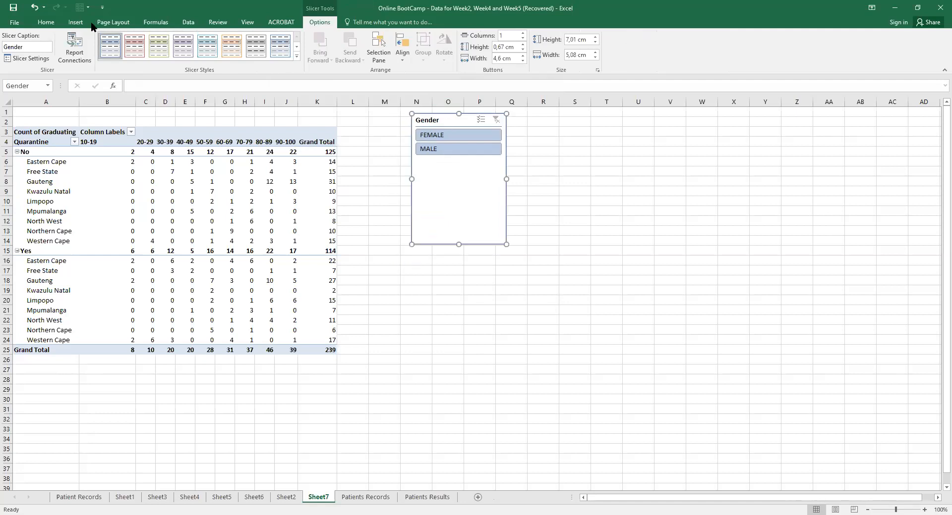
left_click(33, 7)
left_click(34, 7)
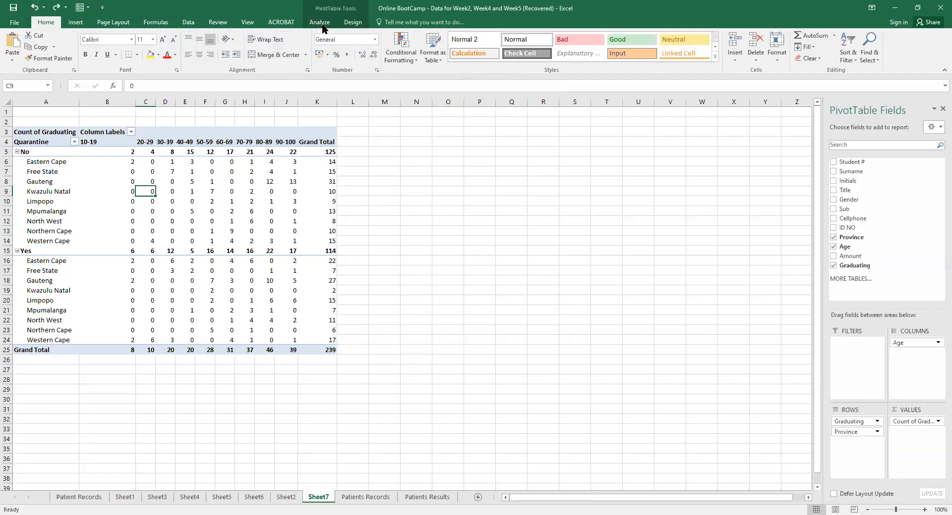
Insert a Title slicer for the pivot table and place it beside the table's upper part.
left_click(320, 23)
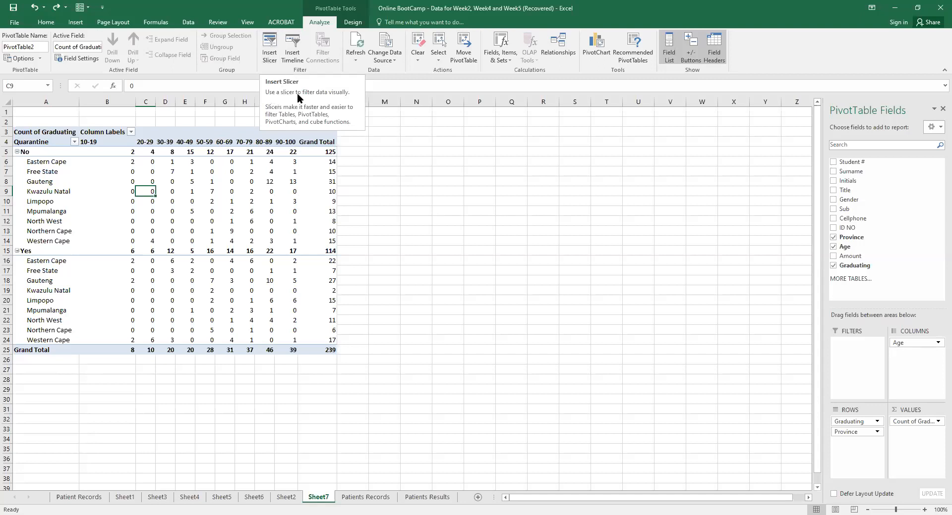
left_click(270, 46)
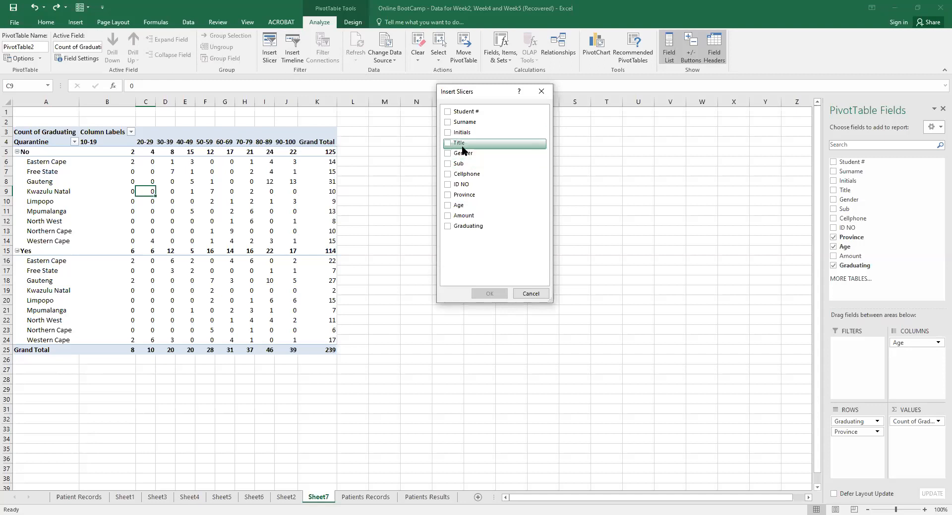
left_click(448, 144)
left_click(486, 293)
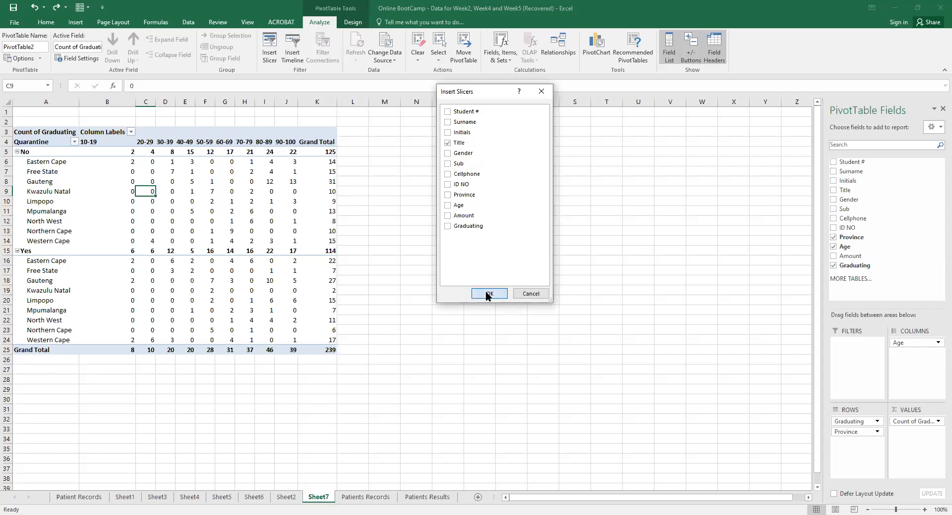
left_click_drag(398, 236, 445, 123)
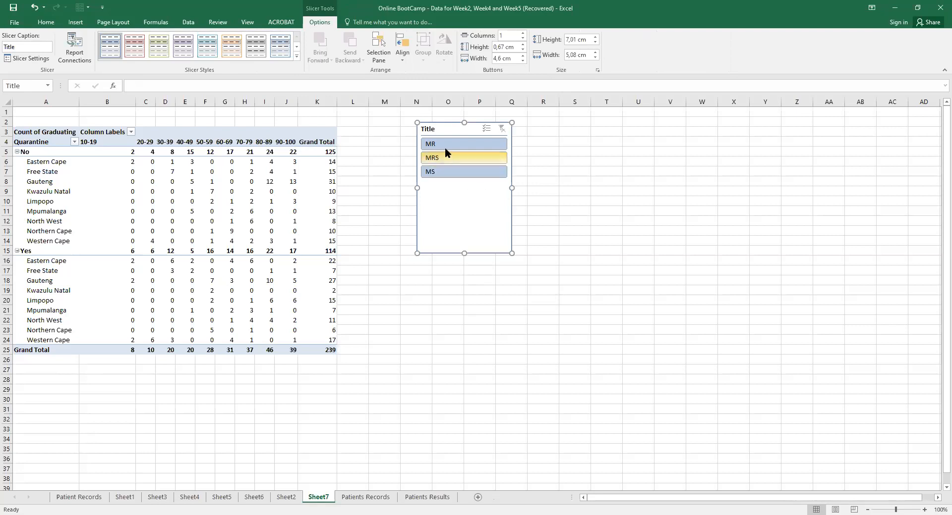
Filter the pivot table with the Title slicer by MR, MRS and MS individually, and by MRS and MS together.
left_click(474, 144)
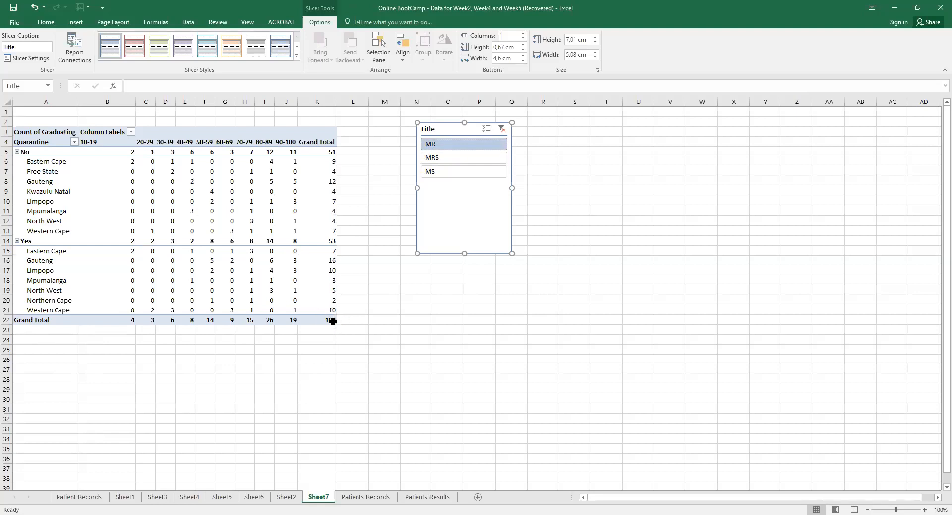
left_click(435, 158)
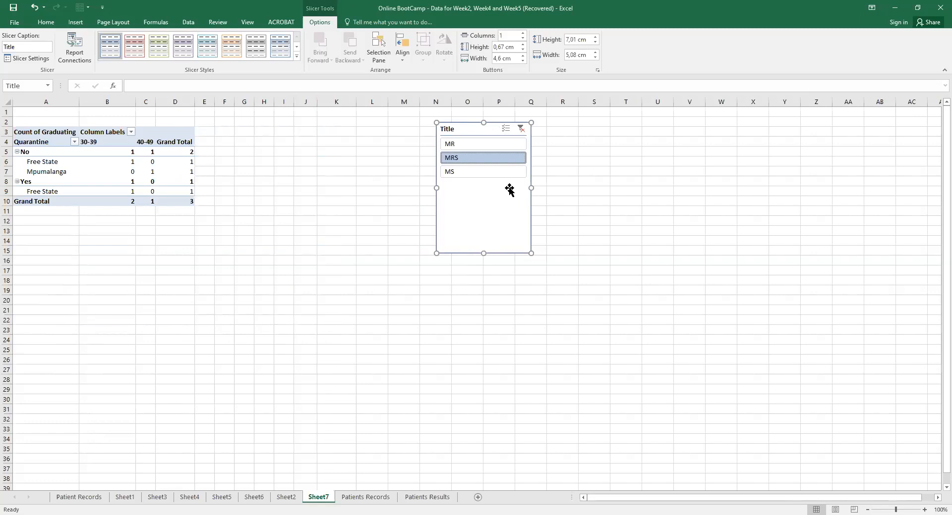
left_click(478, 171, "ctrl")
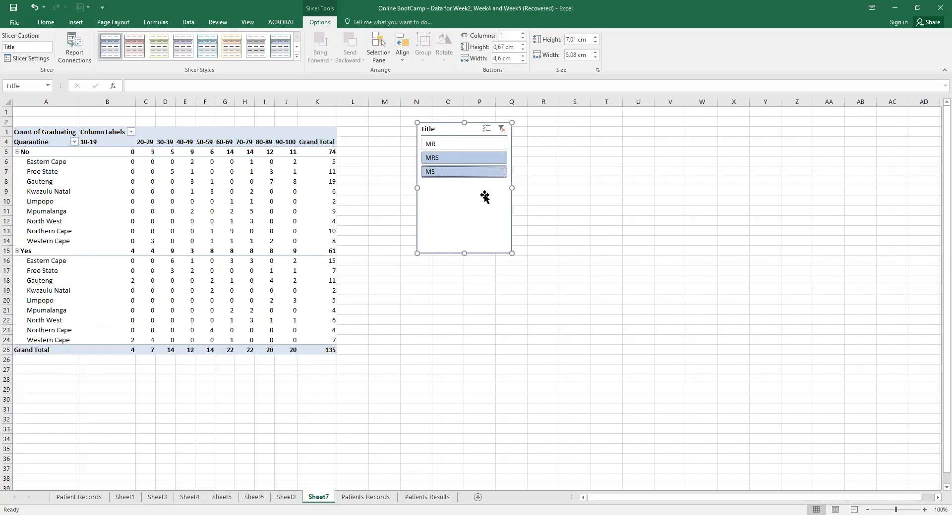
left_click(471, 168)
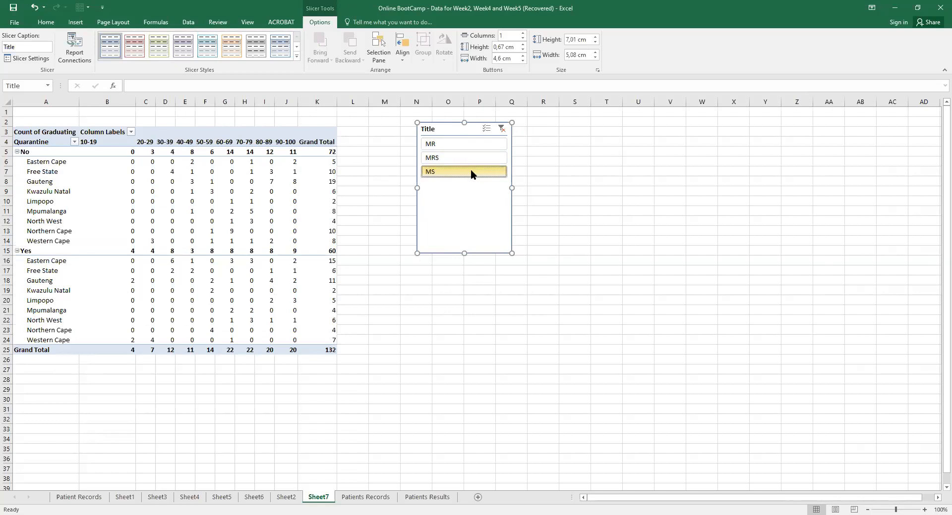
left_click(438, 145)
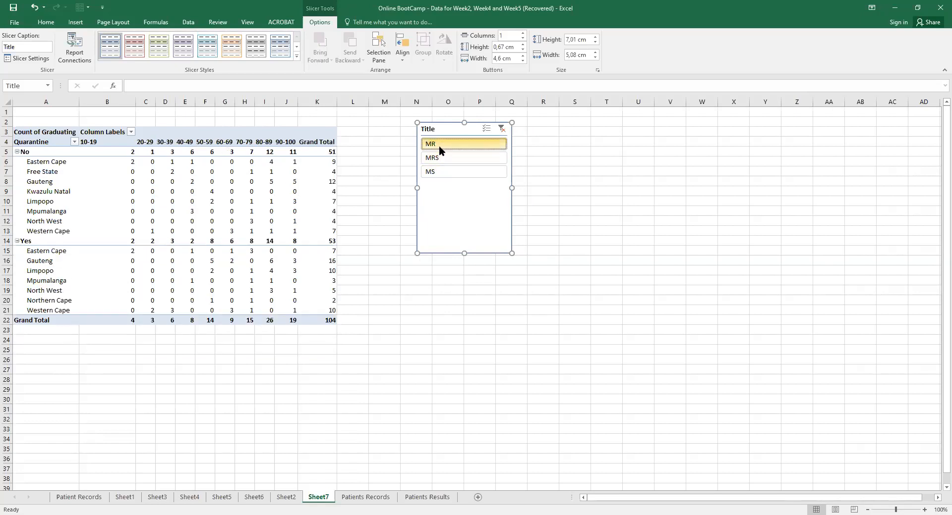
left_click(434, 157)
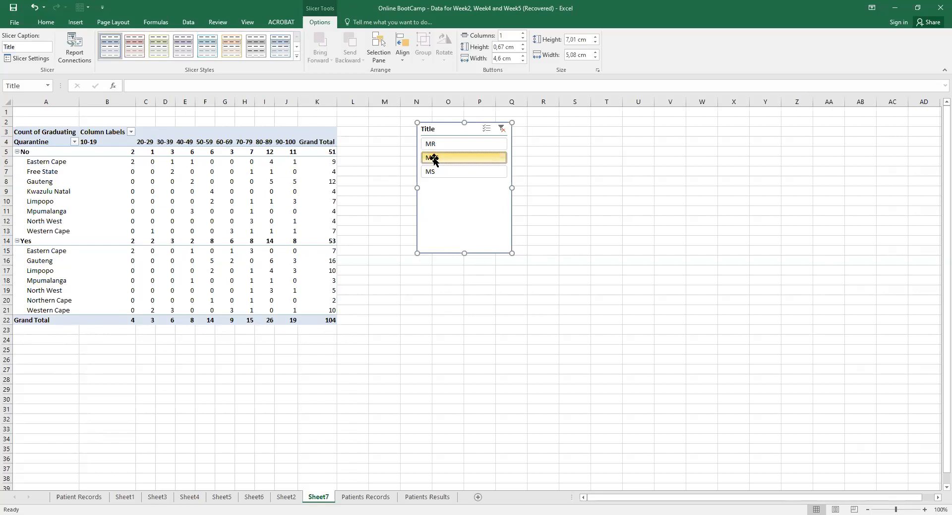
left_click(468, 171)
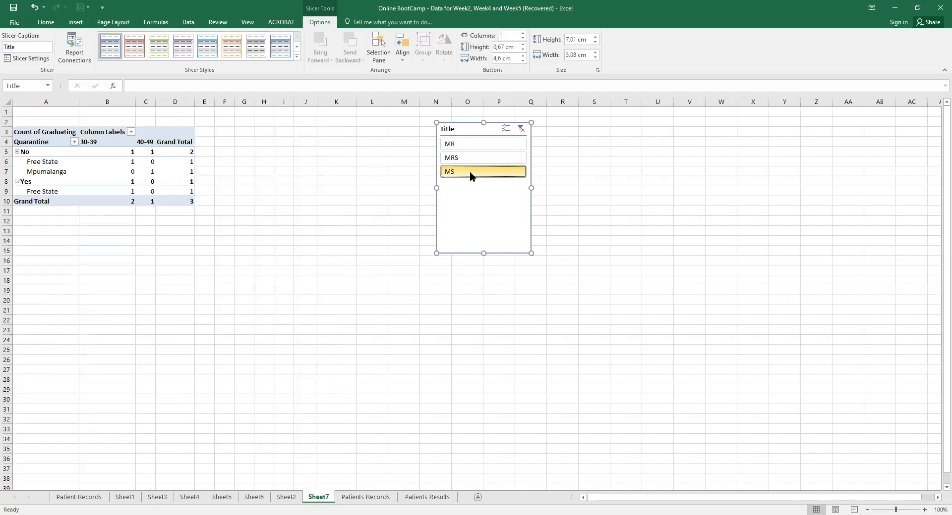
left_click(437, 157, "ctrl")
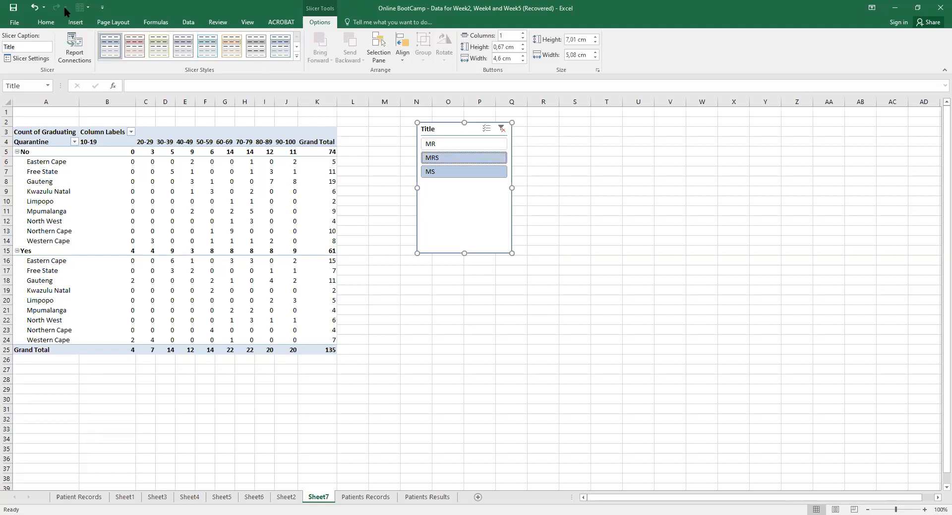
Undo all the Title slicer filters and the insertion of the Title slicer.
left_click(35, 7)
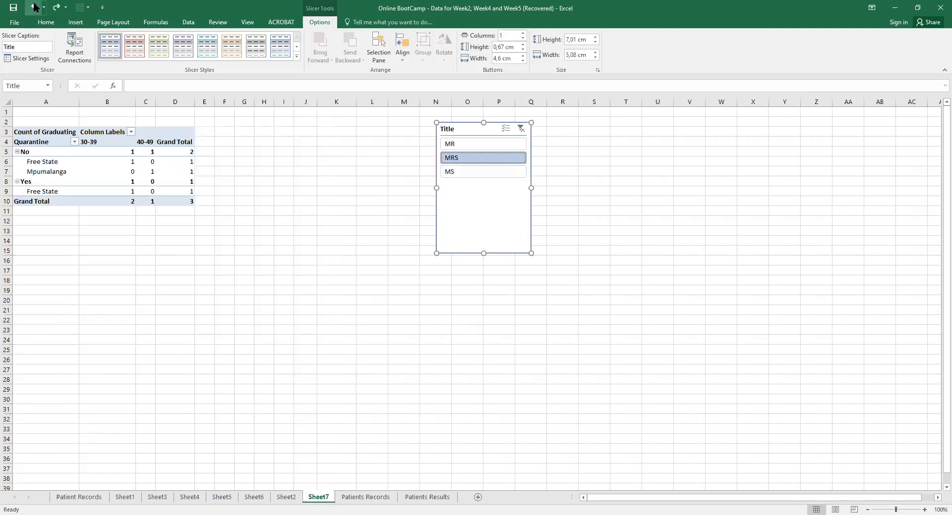
left_click(34, 7)
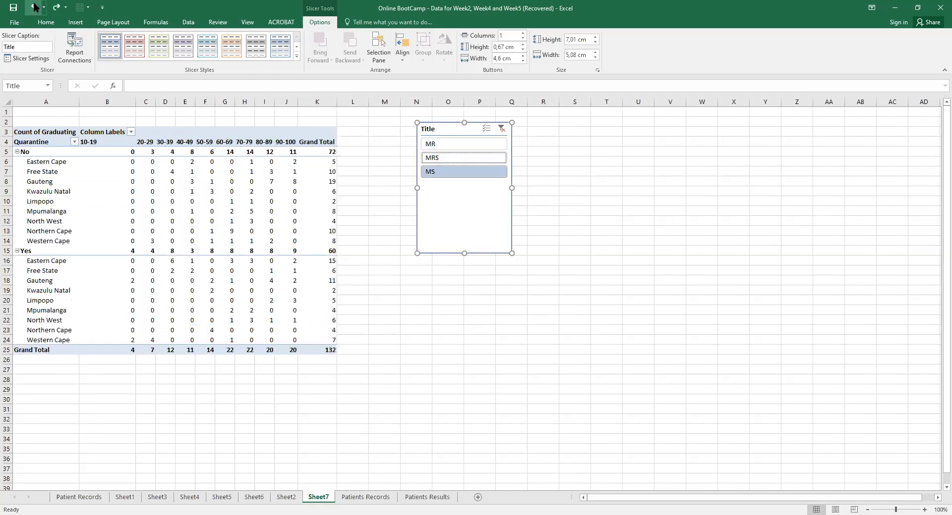
left_click(35, 7)
left_click(34, 7)
left_click(34, 7)
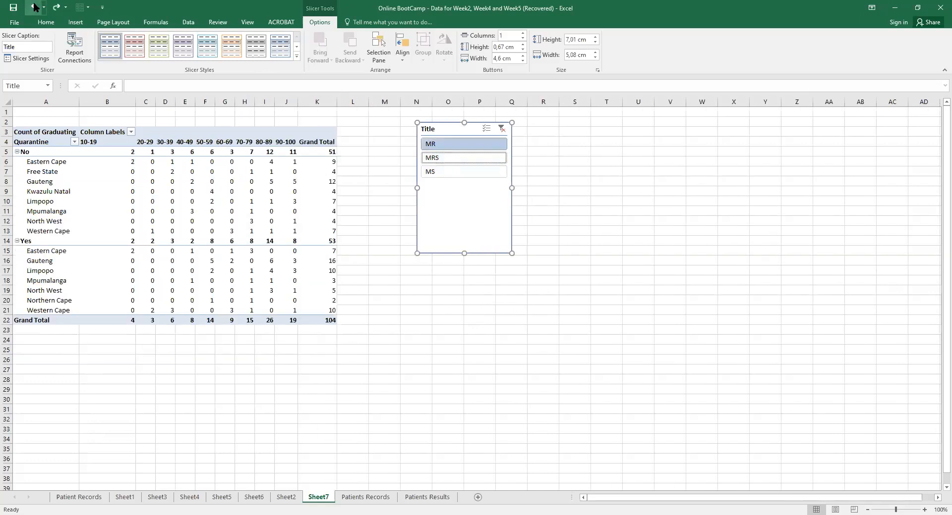
left_click(35, 7)
left_click(34, 7)
left_click(35, 7)
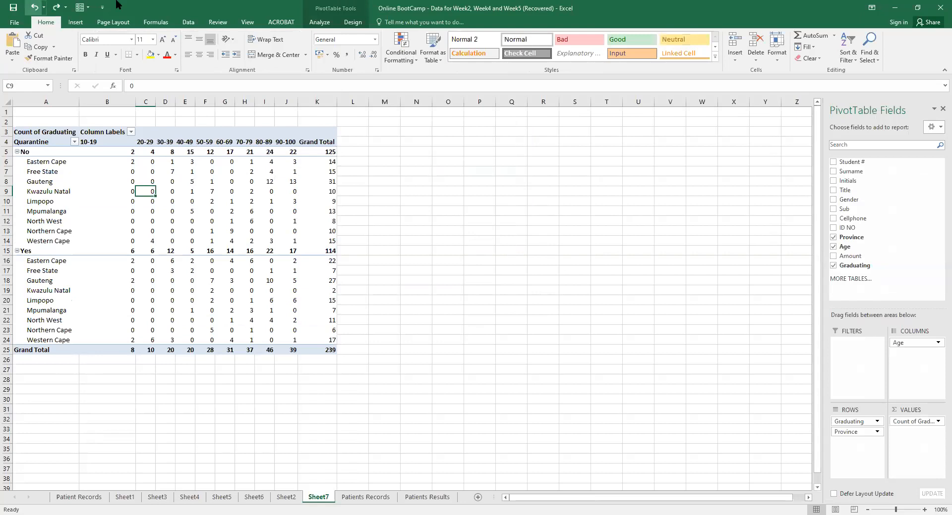
Insert Title and Gender slicers for the pivot table, place them side by side, and undo their insertion.
left_click(318, 22)
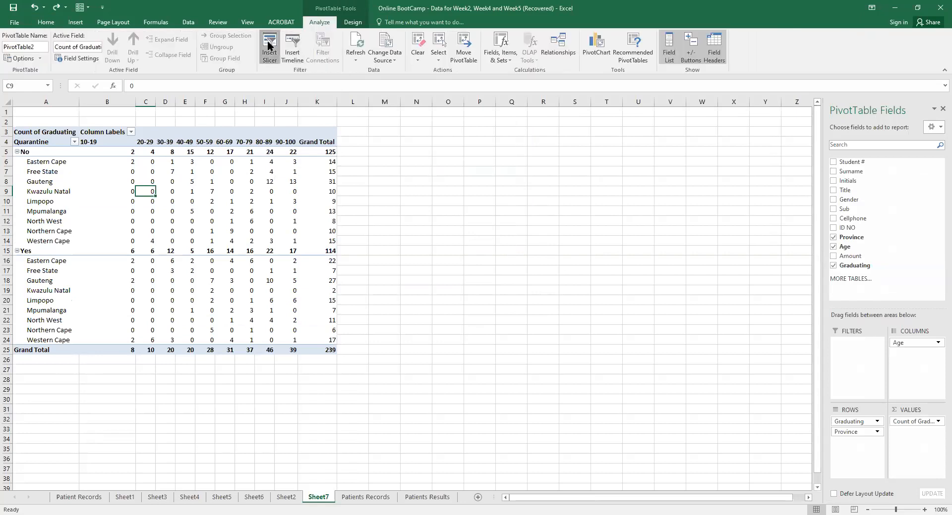
left_click(269, 50)
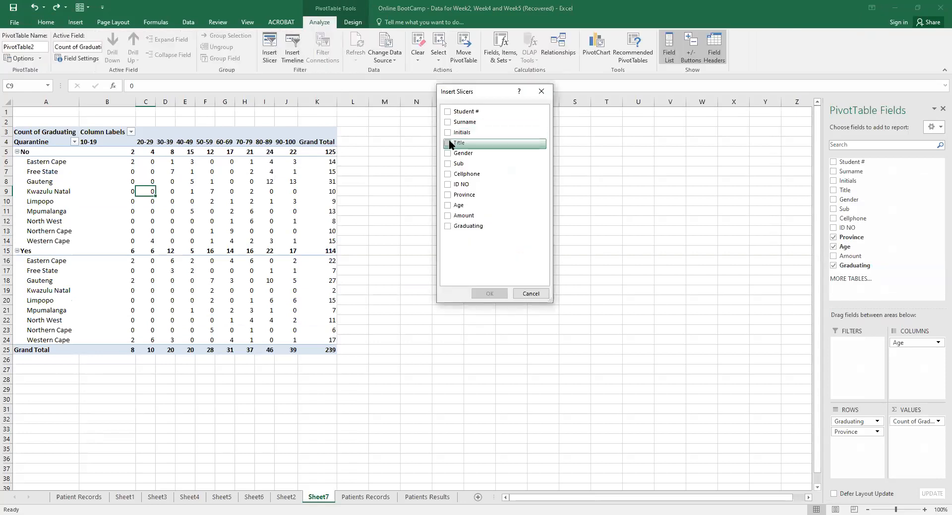
left_click(448, 142)
left_click(448, 153)
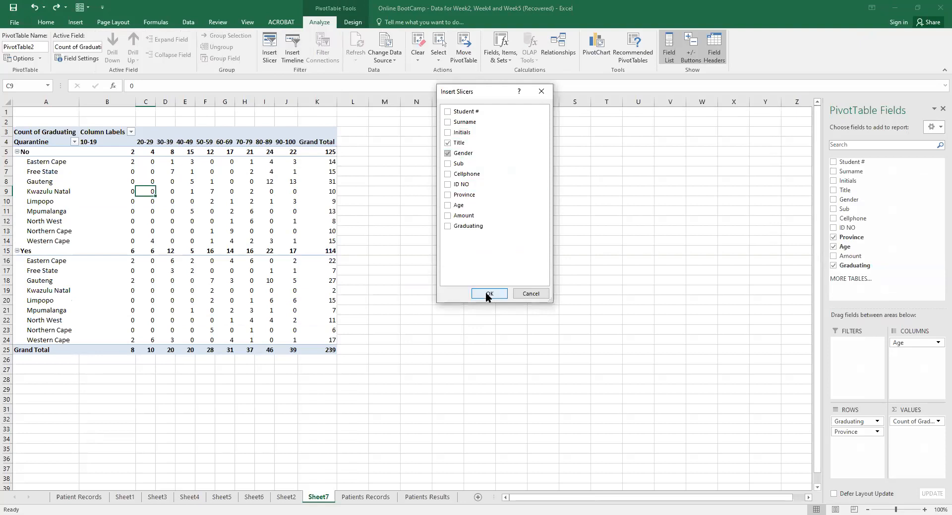
left_click(488, 294)
left_click_drag(444, 248, 501, 225)
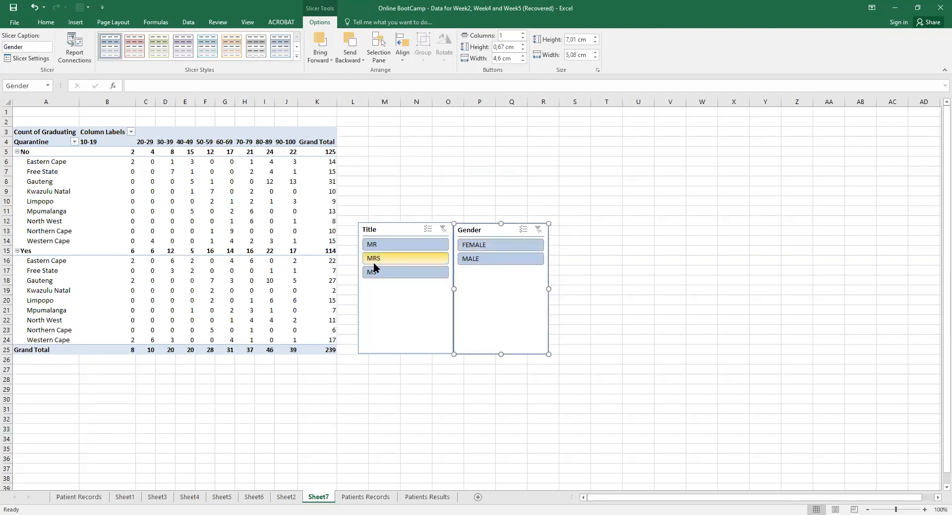
left_click(406, 293)
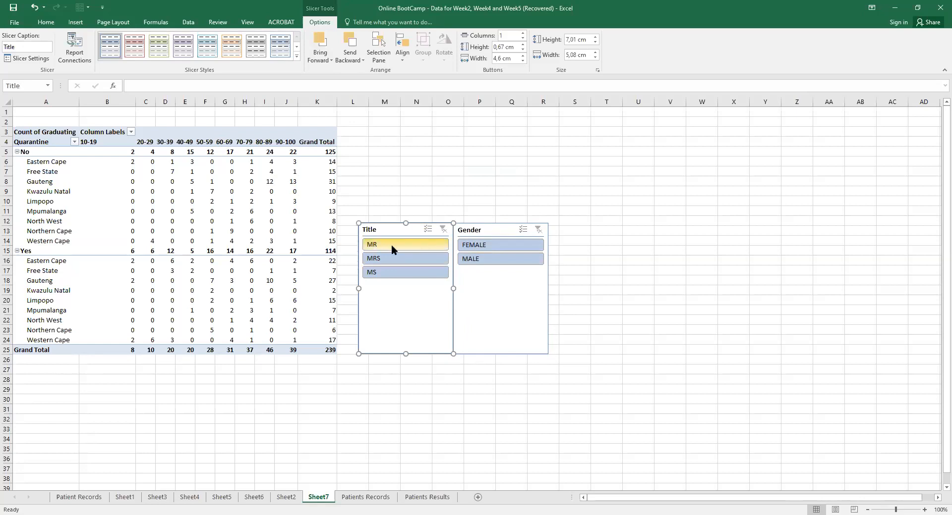
left_click(34, 8)
left_click(35, 8)
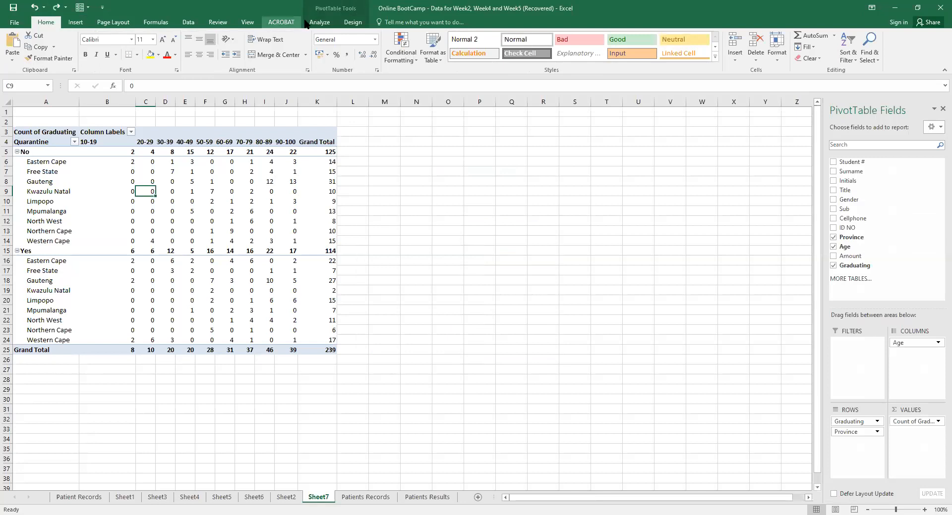
Insert Gender, Age and Graduating slicers for the pivot table and move the Graduating slicer clear of the Age slicer.
left_click(327, 23)
left_click(271, 45)
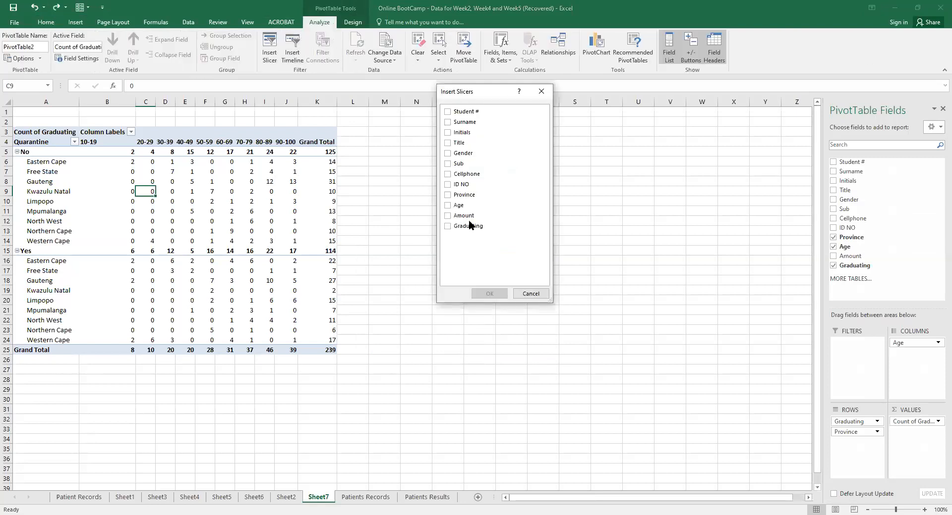
left_click(447, 153)
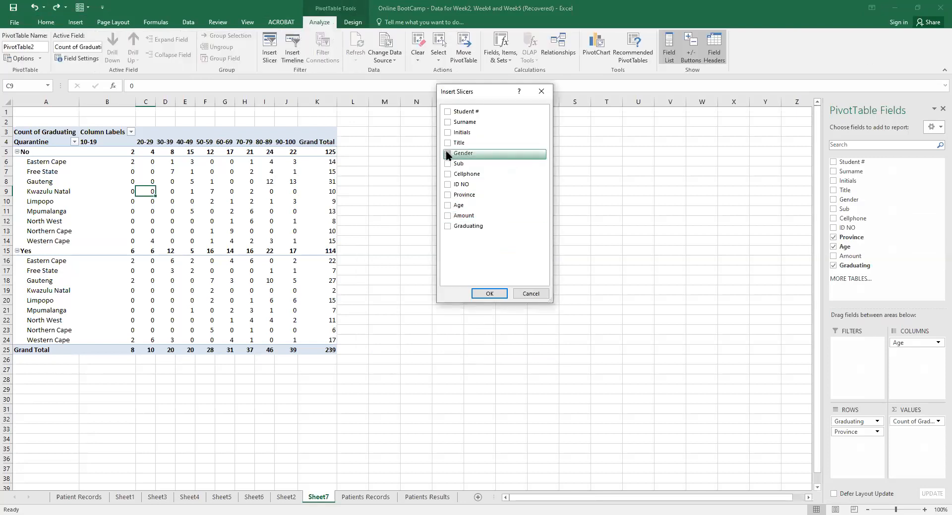
left_click(448, 206)
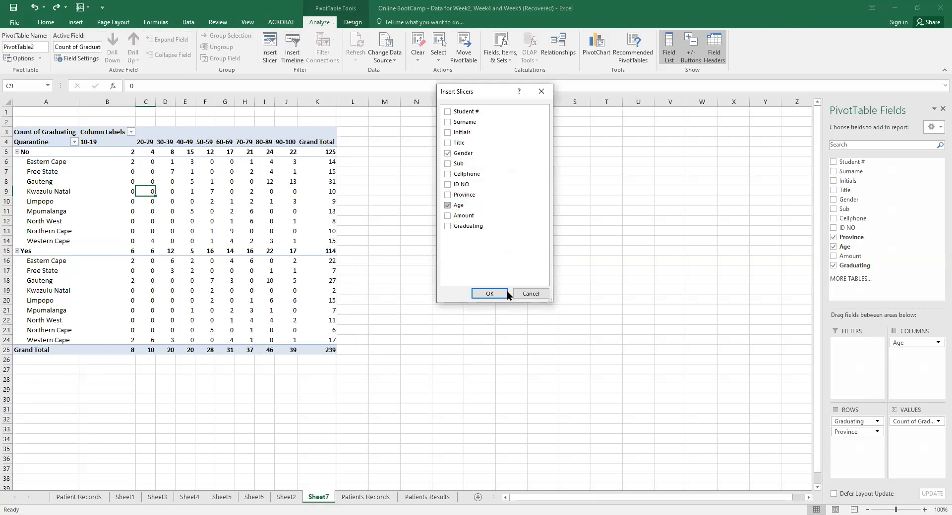
left_click(448, 227)
left_click(482, 293)
left_click_drag(450, 263, 557, 243)
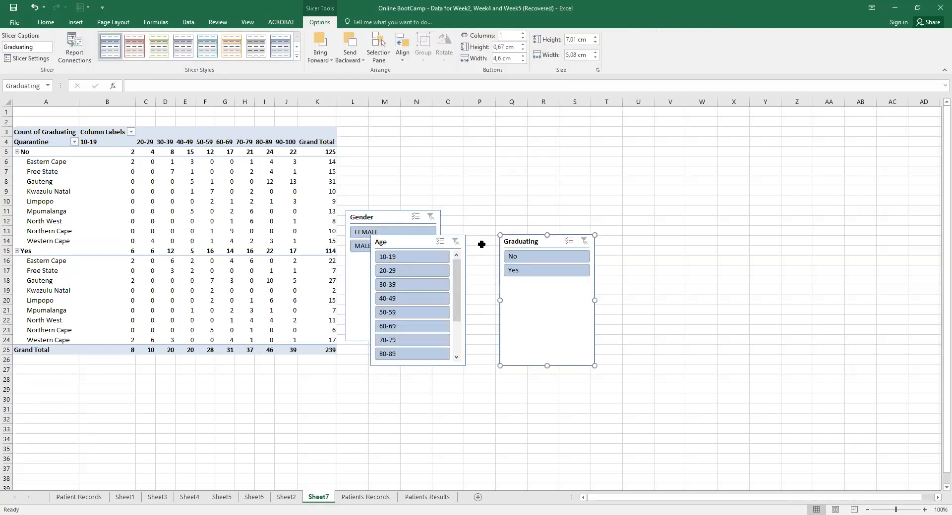
Line up the Age and Graduating slicers beside Gender, and filter the pivot table by FEMALE, 50-59 and No.
left_click_drag(420, 244, 491, 219)
left_click_drag(556, 241, 587, 216)
left_click(379, 232)
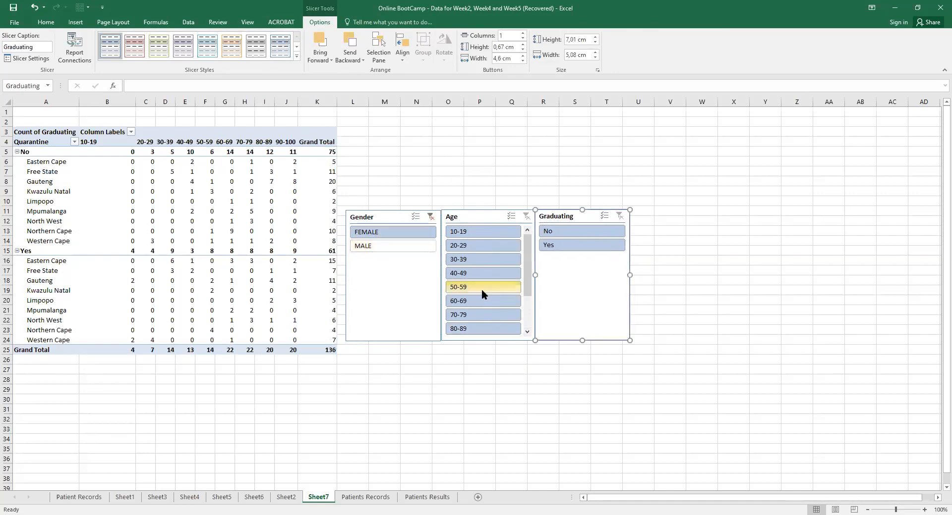
left_click(467, 287)
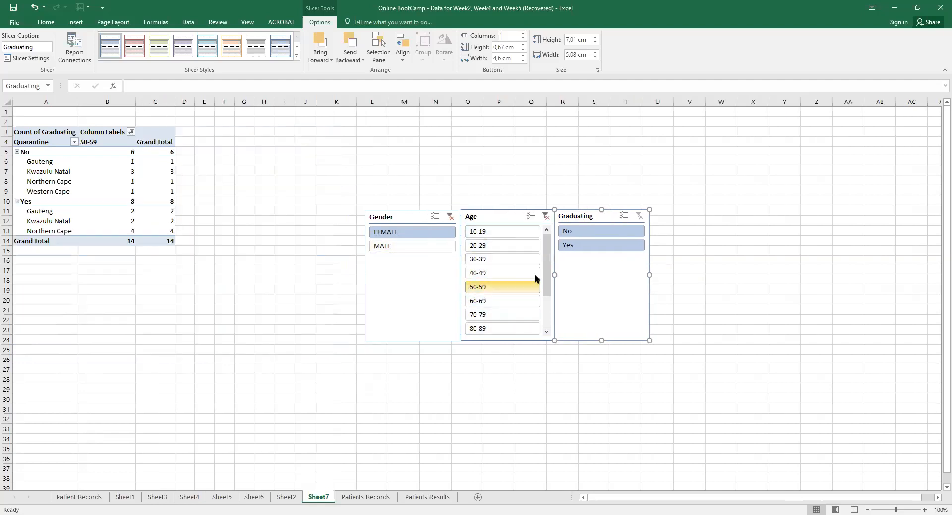
left_click(578, 230)
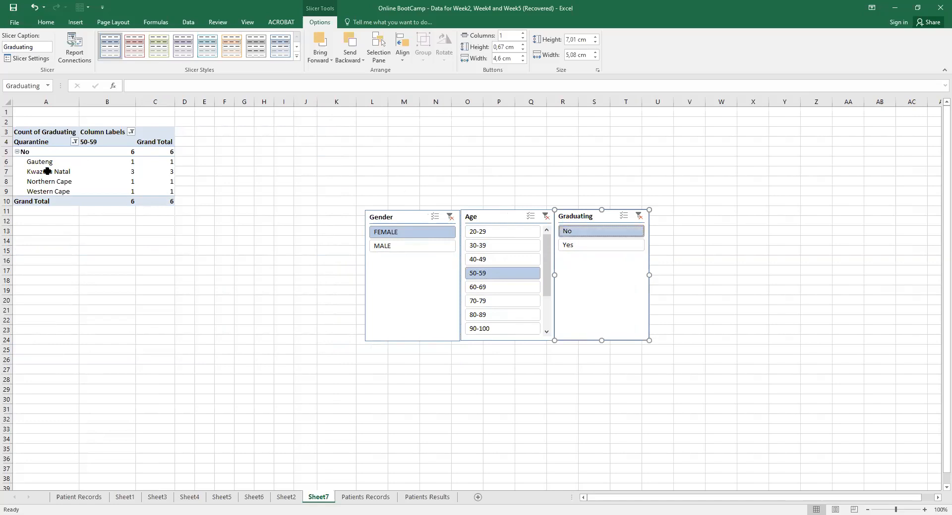
Switch the Age slicer filter to 90-100 and the Graduating slicer filter to Yes.
left_click(546, 313)
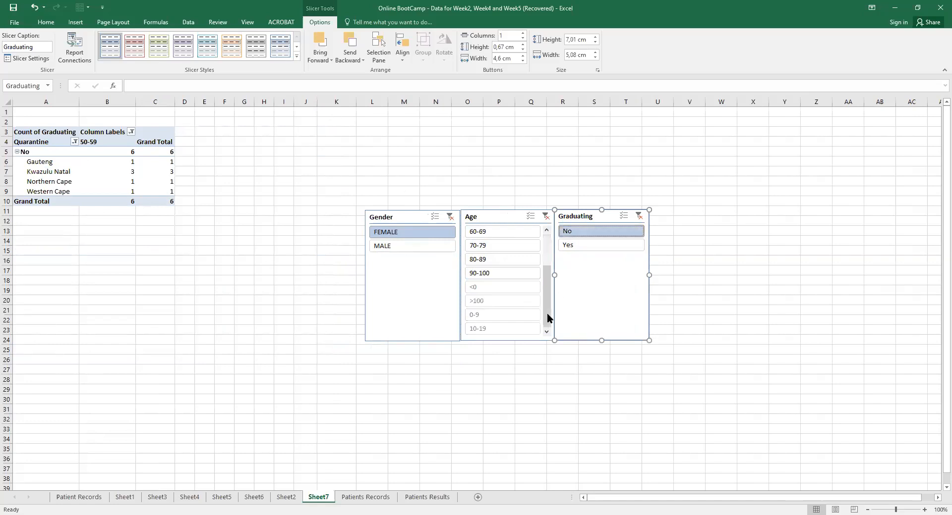
left_click(492, 273)
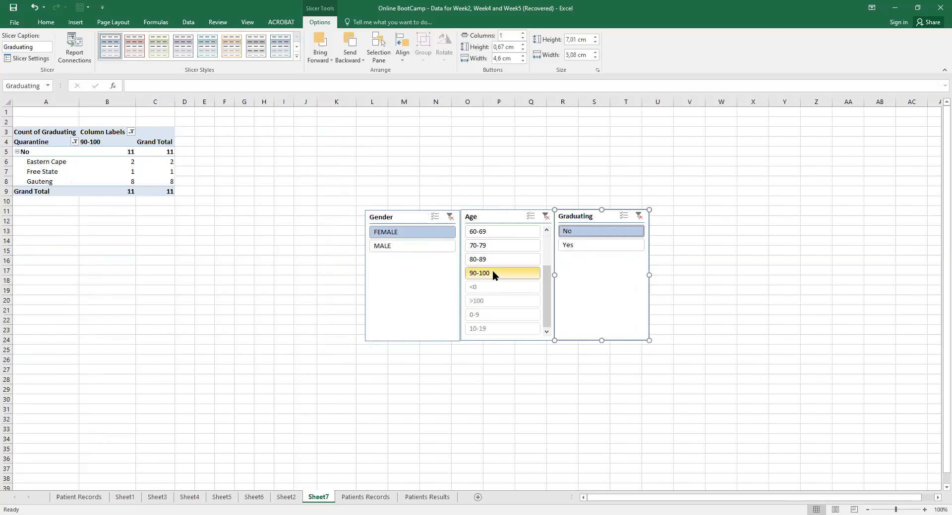
left_click(572, 243)
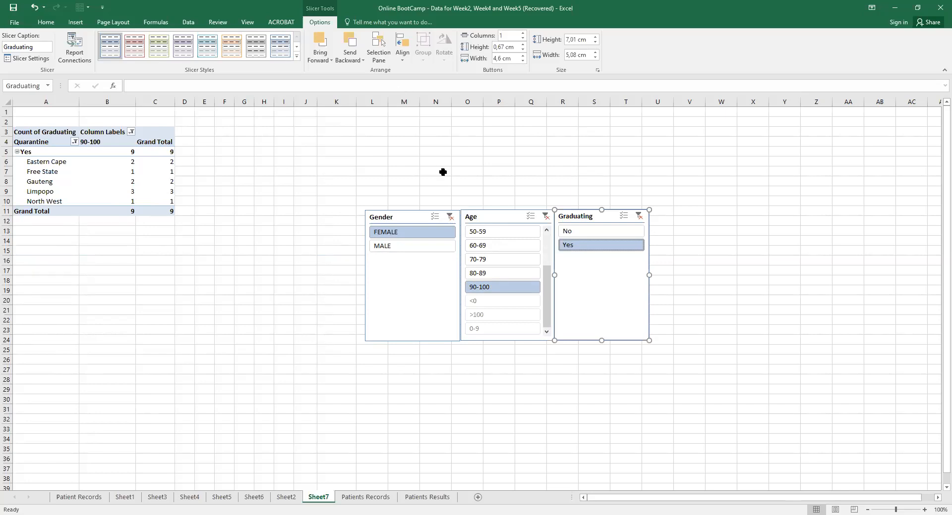
Insert additional Title, Gender, Province, Age and Amount slicers for the pivot table.
left_click(152, 152)
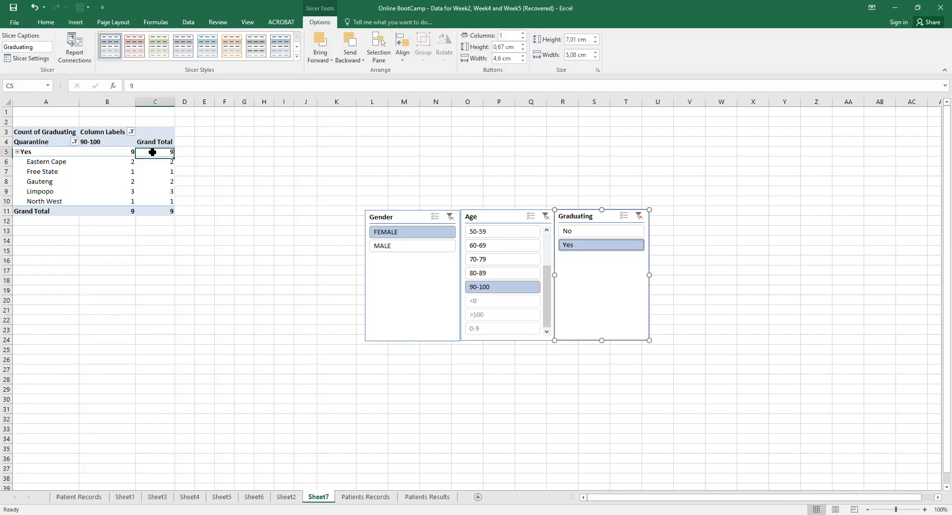
left_click(320, 22)
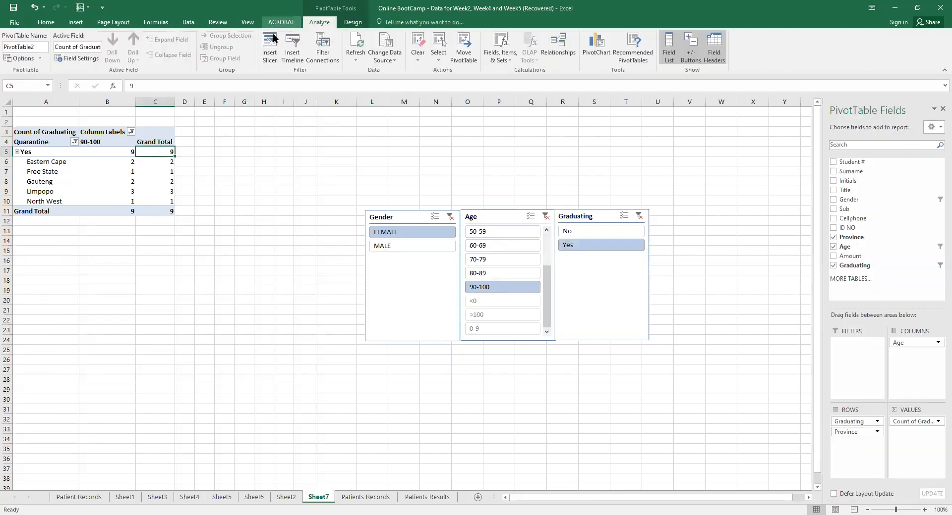
left_click(271, 40)
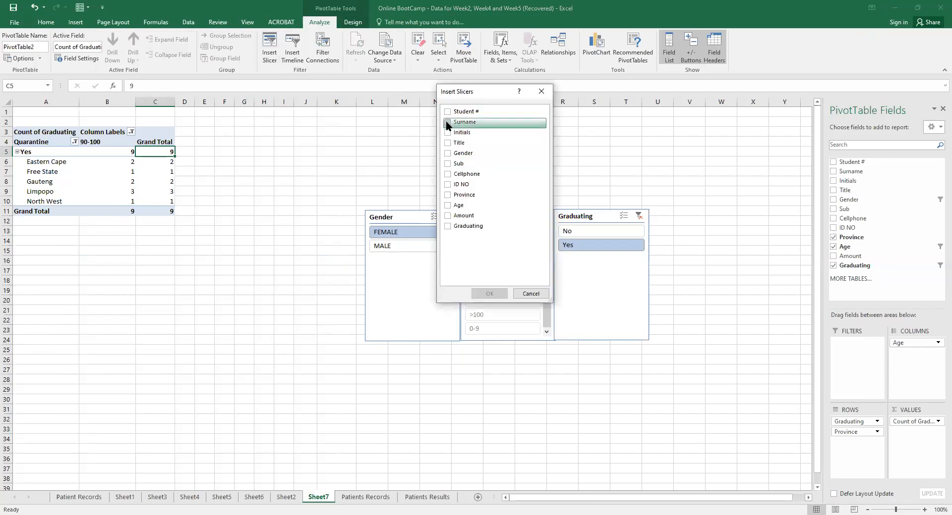
left_click(448, 133)
left_click(447, 133)
left_click(448, 143)
left_click(447, 153)
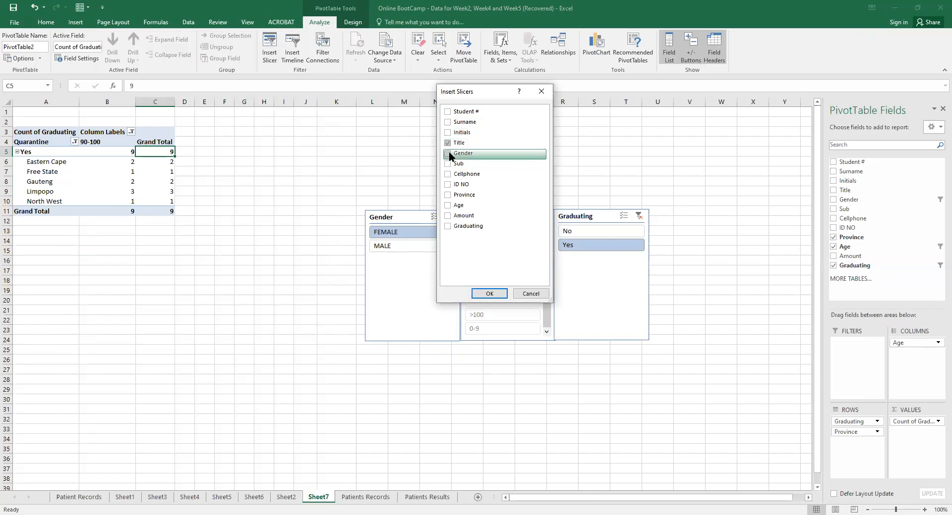
left_click(448, 216)
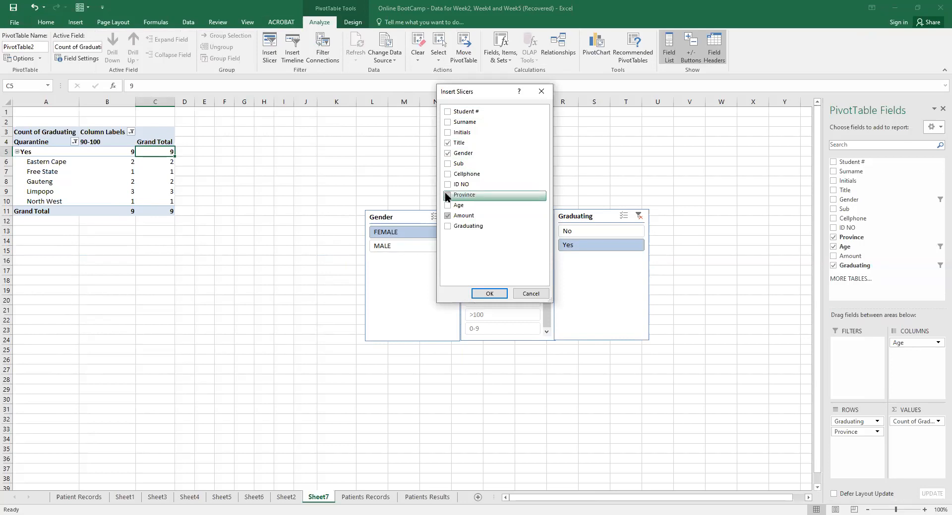
left_click(447, 196)
left_click(448, 206)
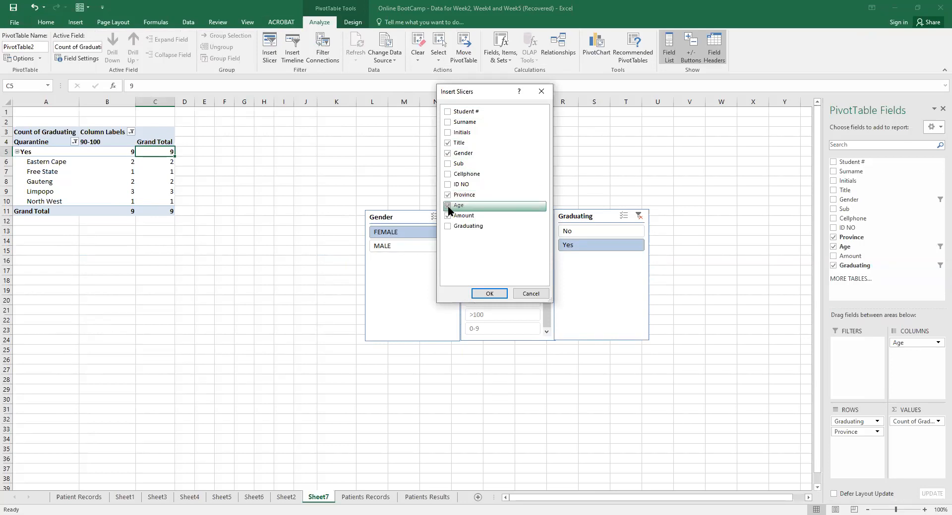
left_click(482, 293)
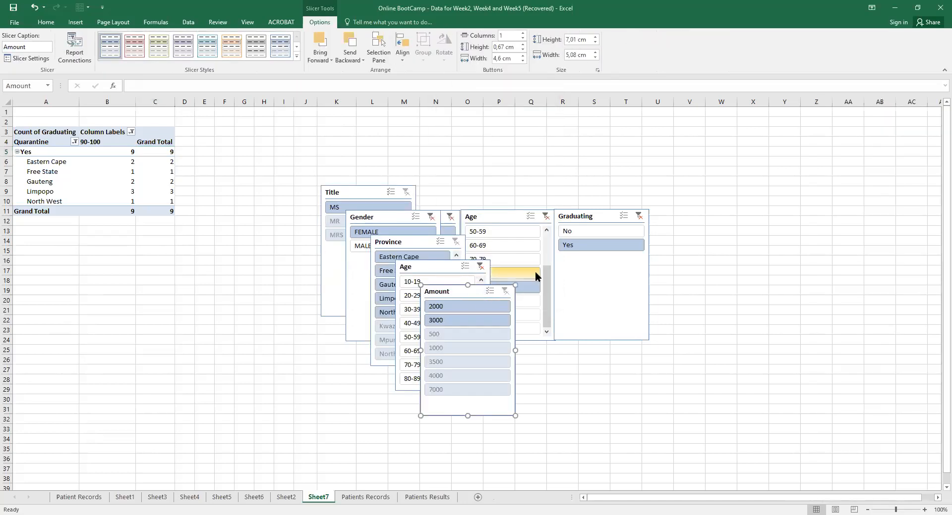
Spread out the new slicers, with Amount, Province and Age after Graduating, and Gender and Title ahead of the existing ones.
left_click_drag(454, 290, 683, 215)
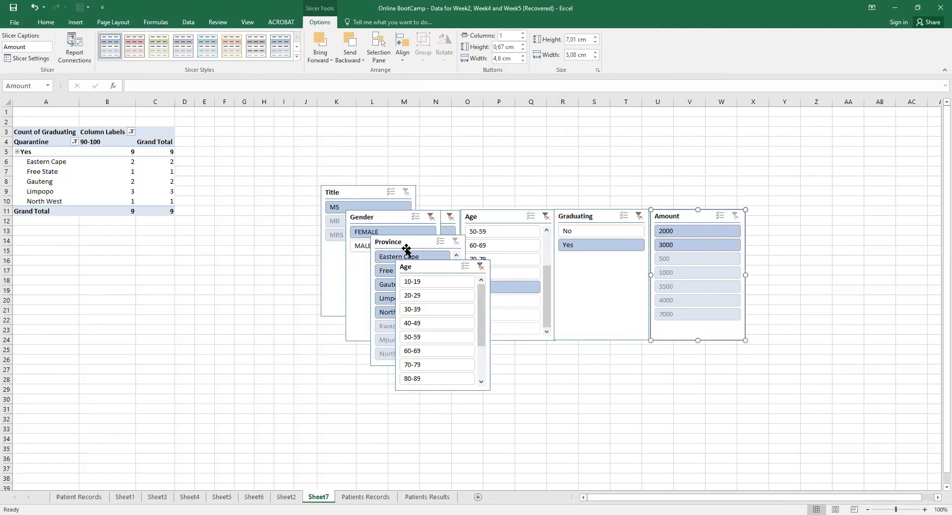
left_click_drag(371, 220, 248, 207)
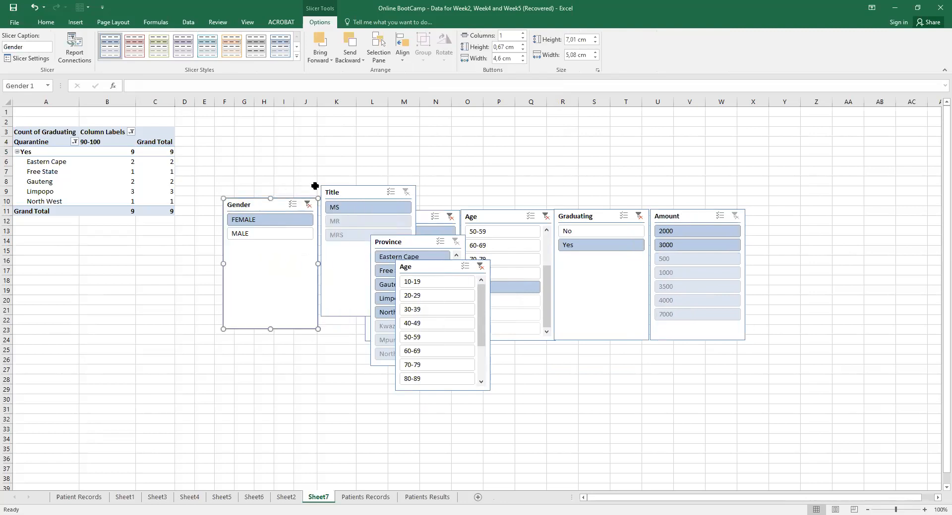
left_click_drag(347, 194, 343, 208)
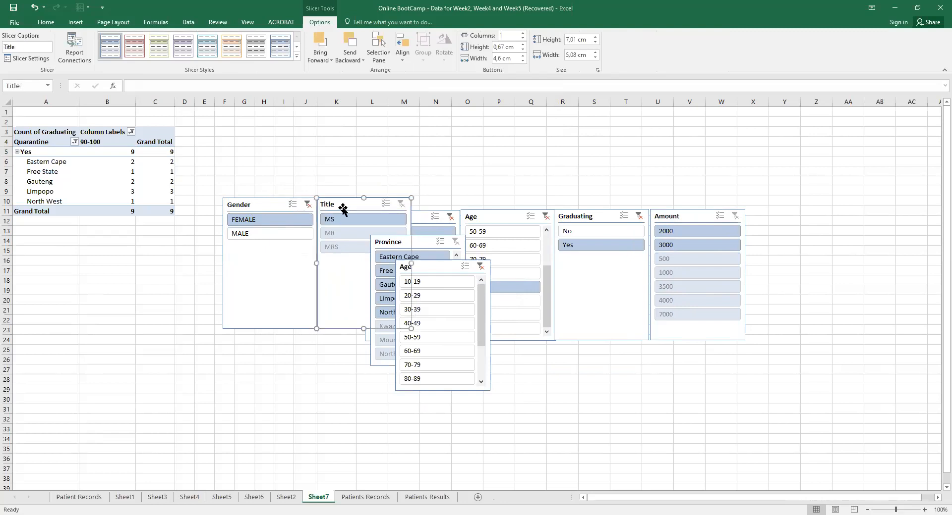
left_click(416, 242)
left_click_drag(417, 242, 790, 215)
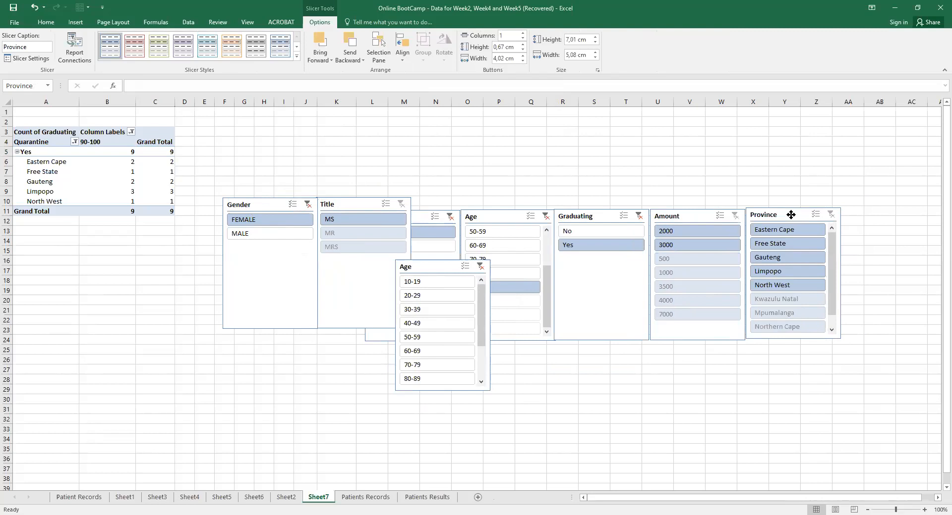
left_click_drag(430, 262, 754, 208)
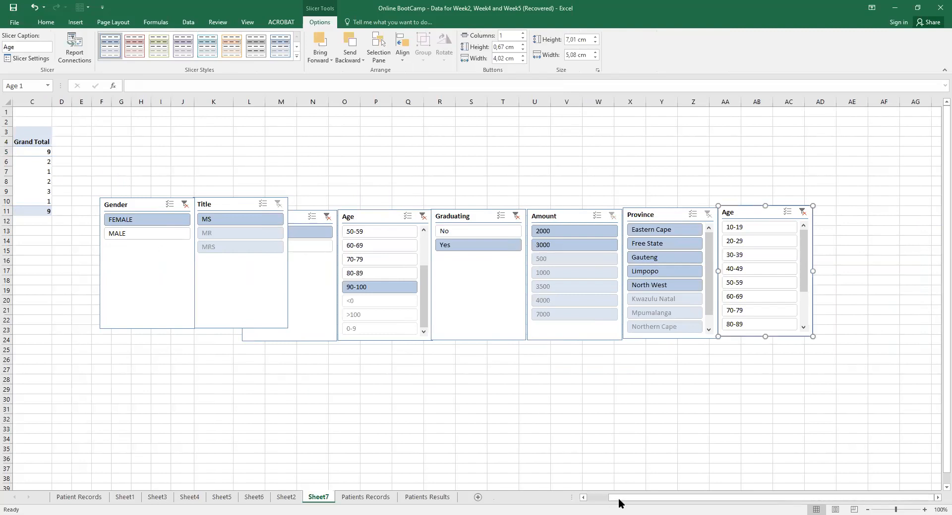
Filter the pivot table by amount 2000 and add MALE to the Gender selection.
left_click_drag(617, 502, 577, 500)
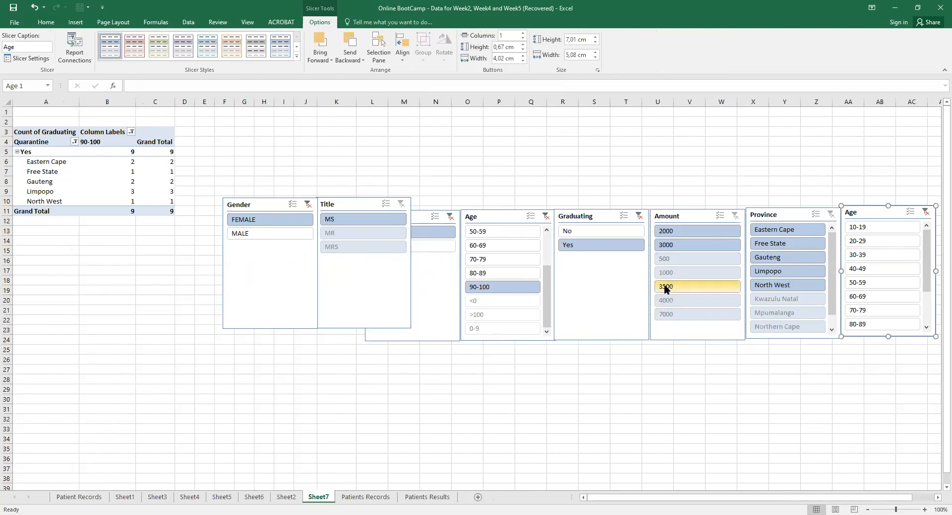
left_click(666, 231)
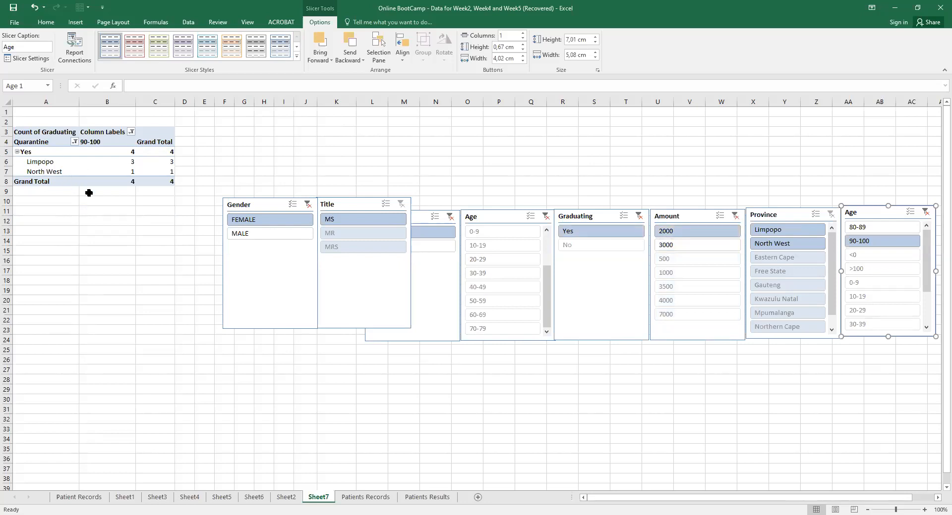
left_click(239, 234, "ctrl")
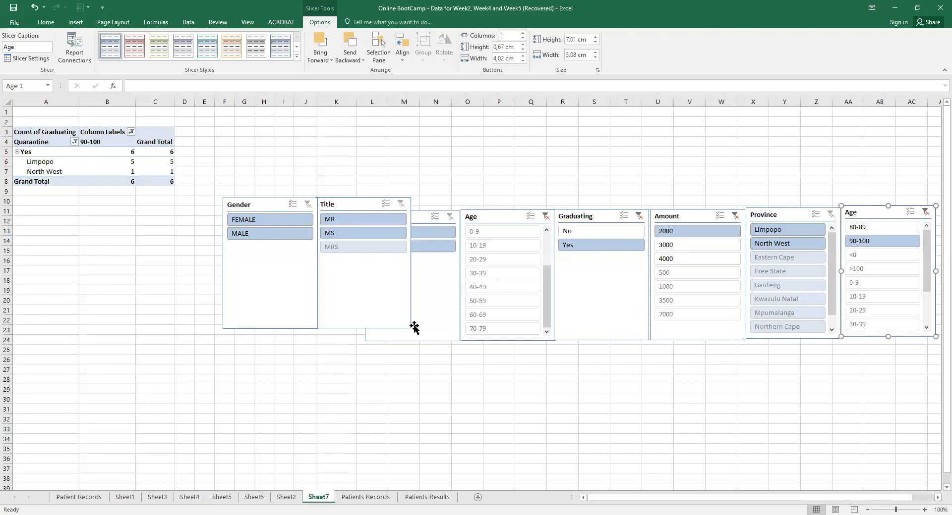
Rearrange all the slicers into one row so that none of them cover each other.
left_click_drag(248, 206, 150, 216)
left_click_drag(359, 206, 265, 215)
left_click_drag(407, 218, 358, 217)
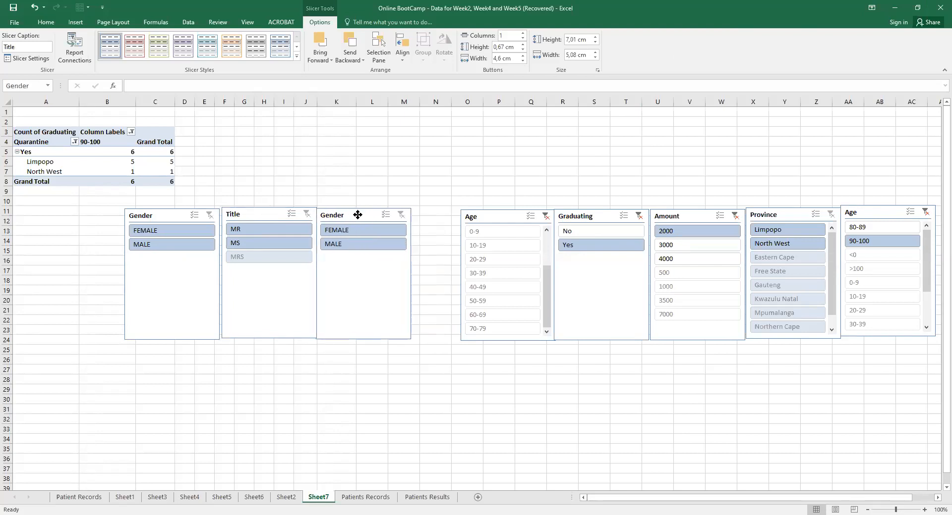
left_click_drag(505, 216, 456, 213)
left_click(597, 213)
left_click_drag(597, 213, 551, 208)
left_click_drag(667, 217, 631, 213)
left_click_drag(790, 210, 748, 208)
left_click_drag(847, 212, 819, 211)
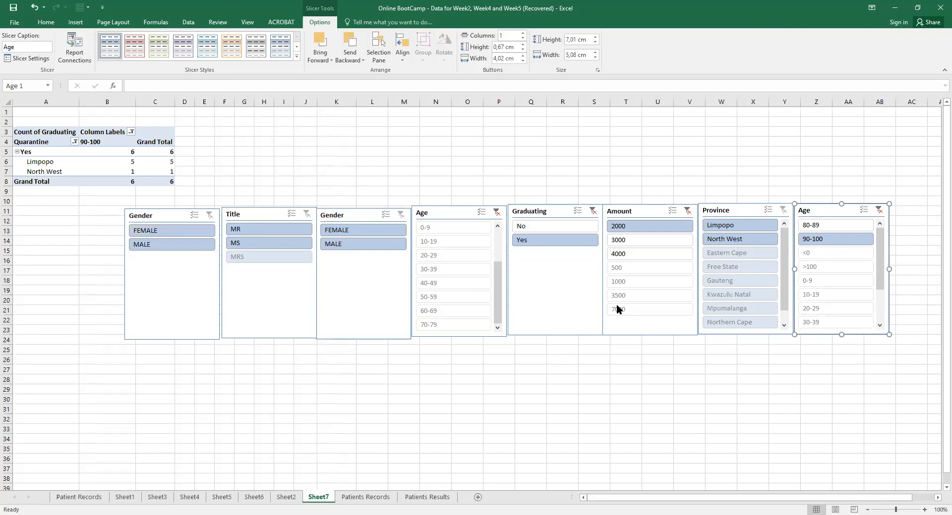
Filter the pivot table by Limpopo and ages 80-89 and 90-100, and switch the Amount filter to 7000 and finally to 4000.
left_click(725, 226)
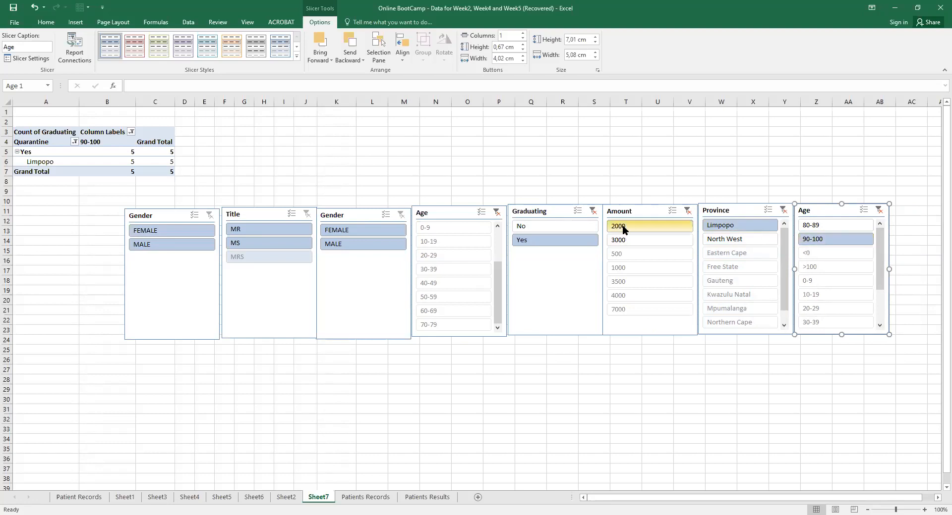
left_click(810, 226)
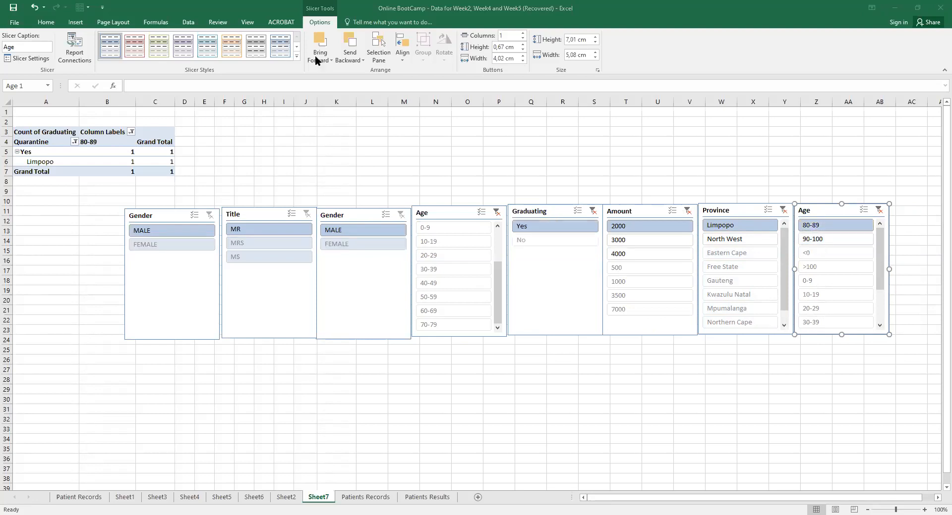
left_click(823, 239, "ctrl")
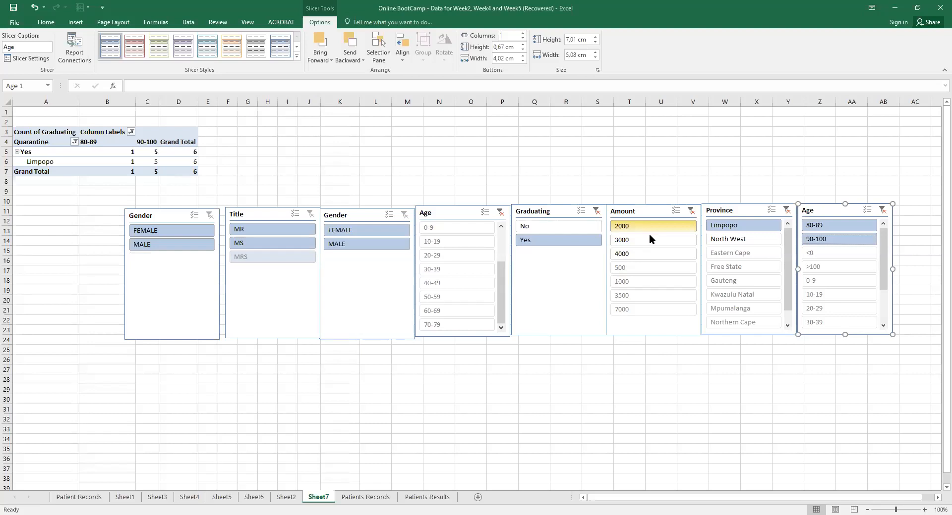
left_click(624, 312)
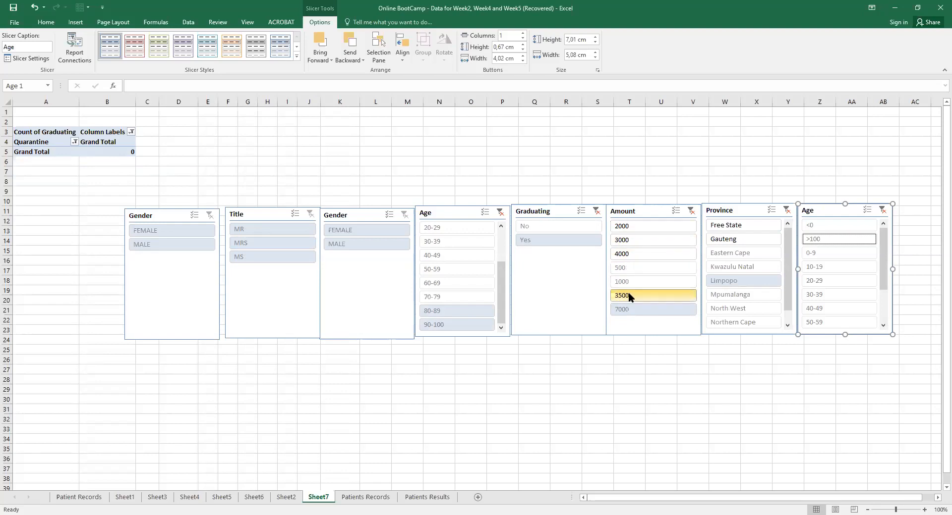
left_click(632, 253)
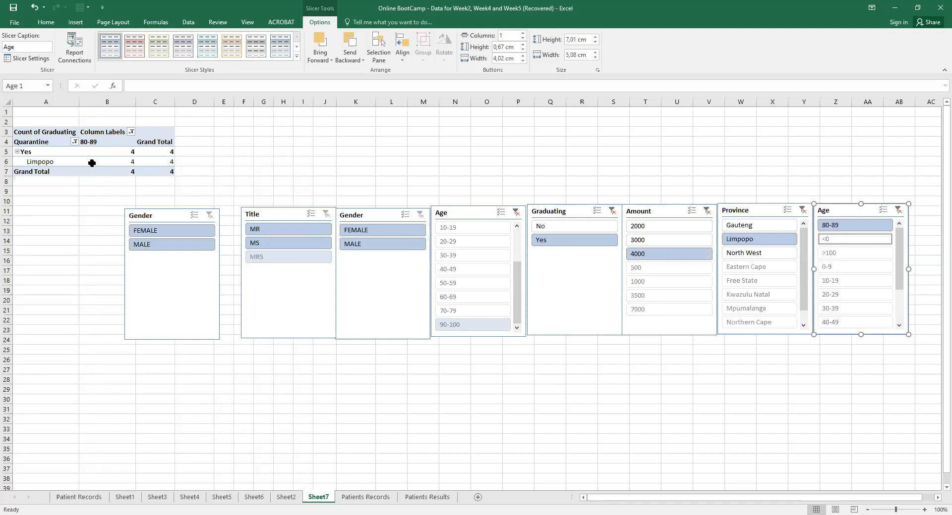
left_click(92, 163)
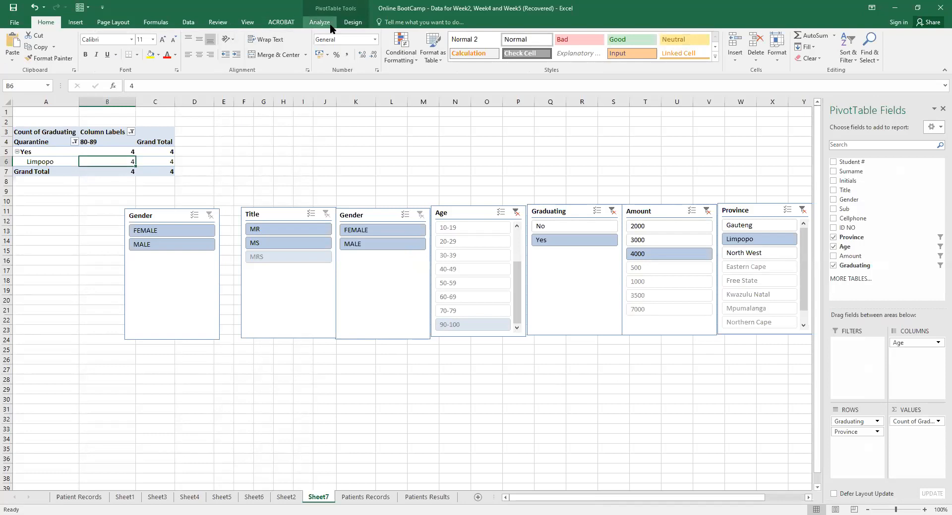
left_click(353, 22)
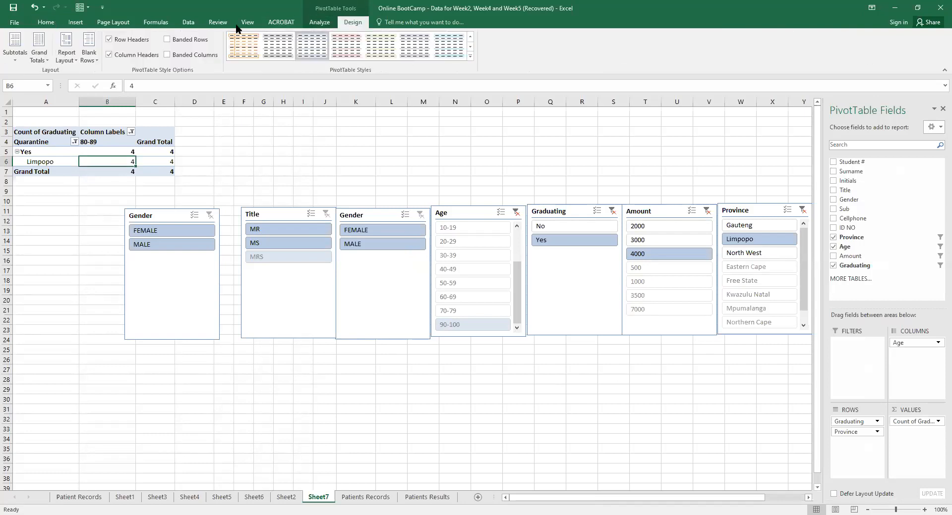
left_click(76, 22)
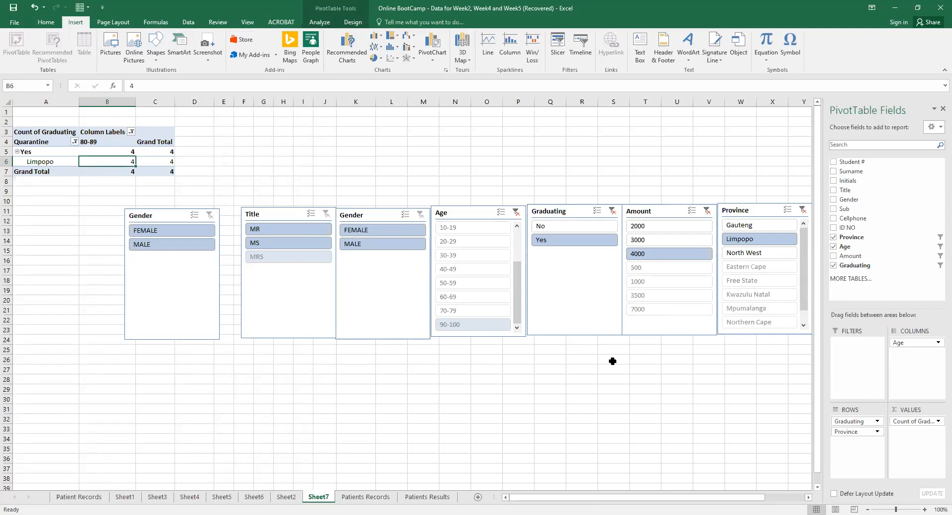
left_click(319, 21)
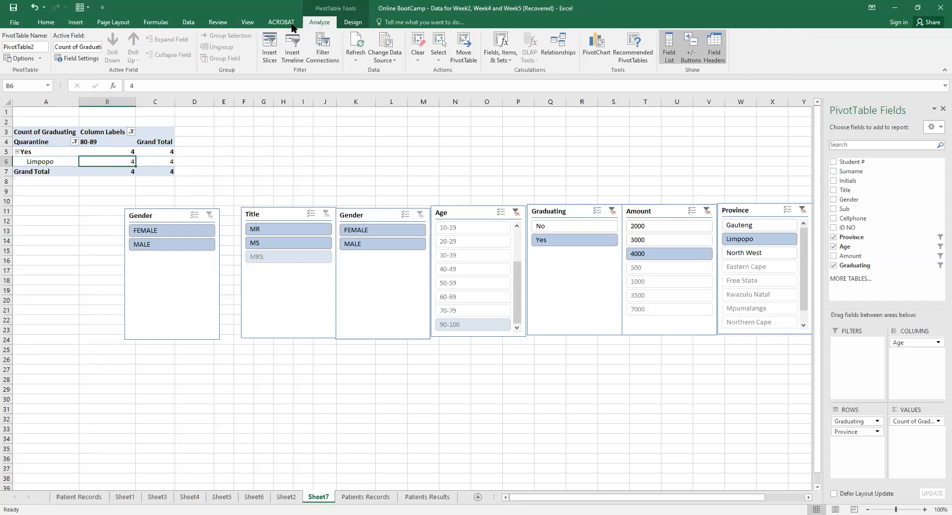
left_click(266, 45)
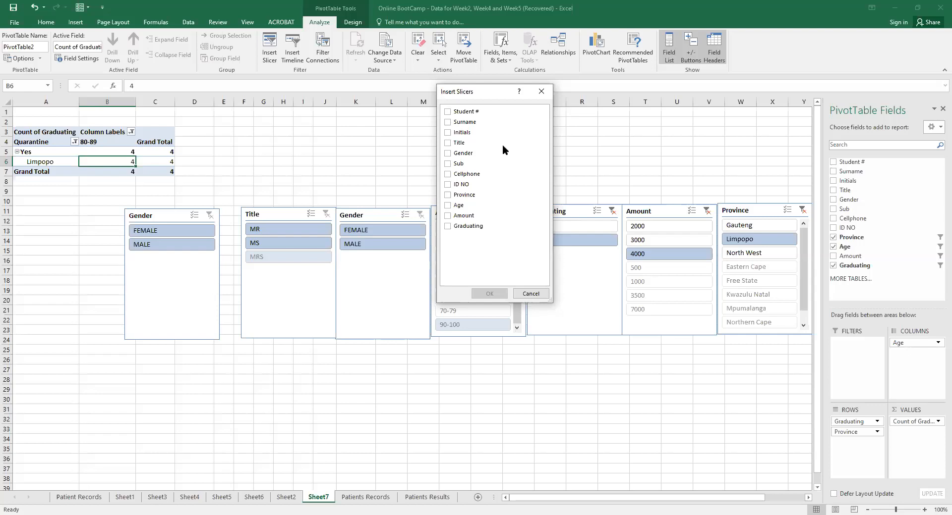
left_click(530, 293)
Ungroup the Age column labels of the pivot table into individual ages.
left_click(96, 144)
right_click(96, 143)
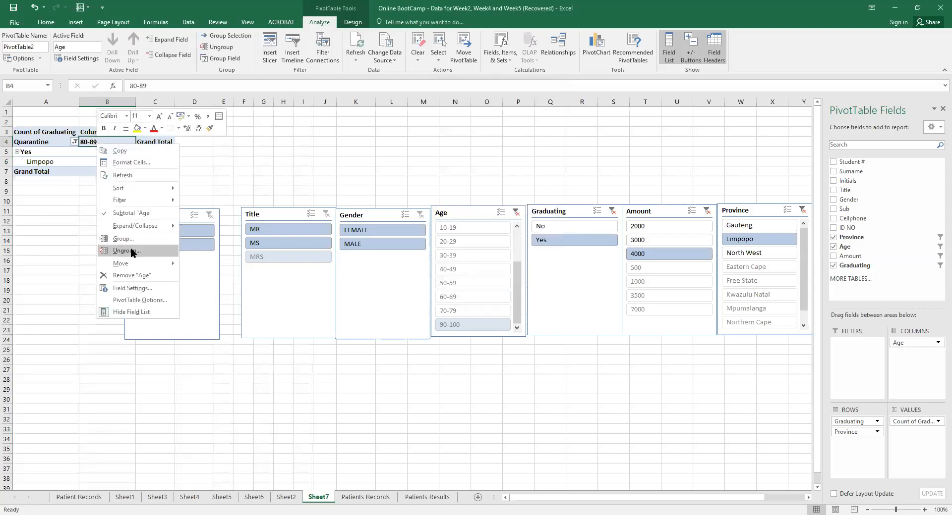
left_click(126, 251)
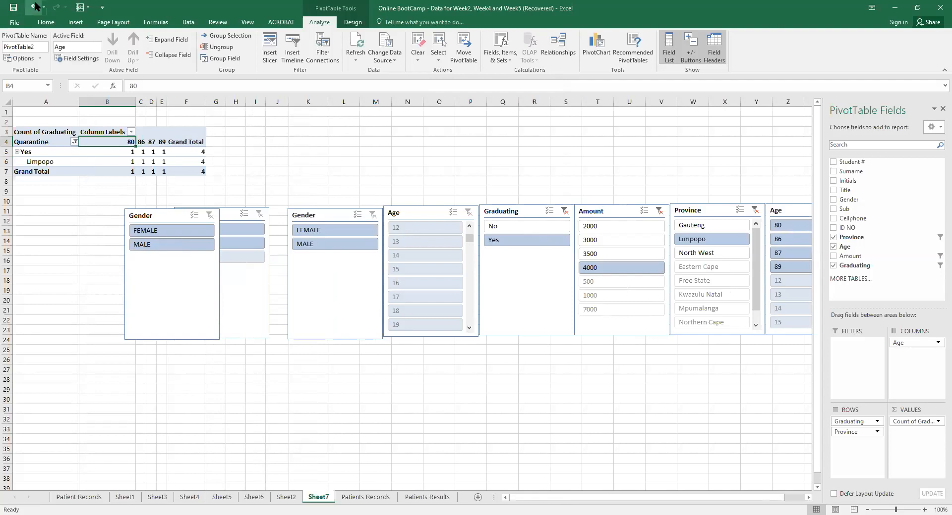
Create a new pivot table on a new worksheet from the data in the Patients Records sheet.
left_click(366, 497)
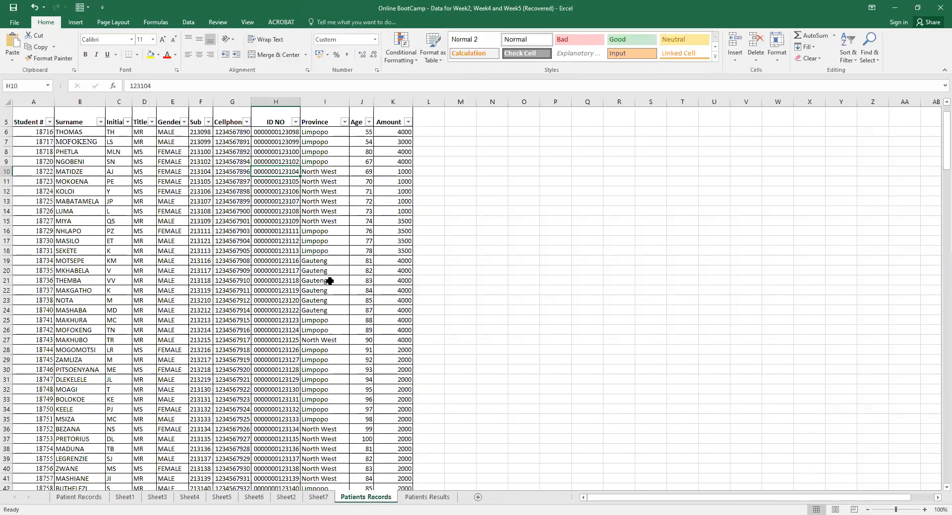
left_click(257, 162)
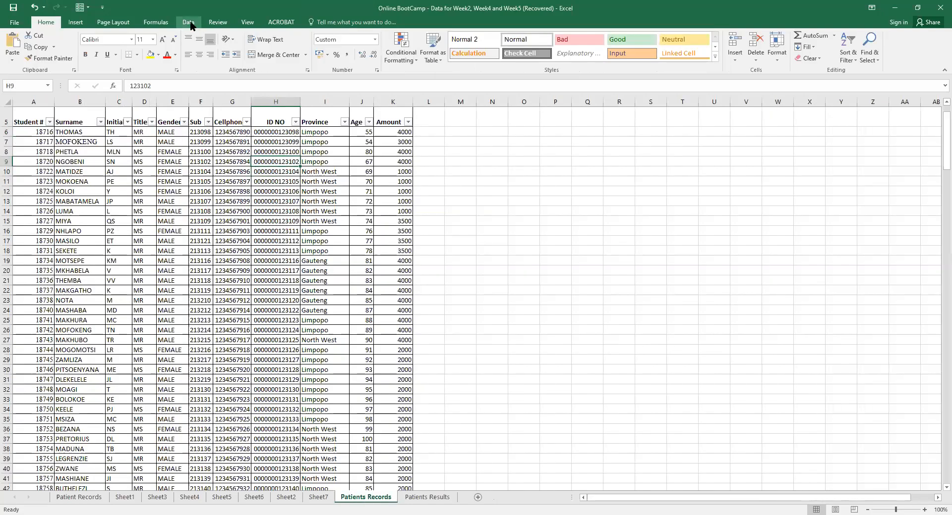
left_click(84, 22)
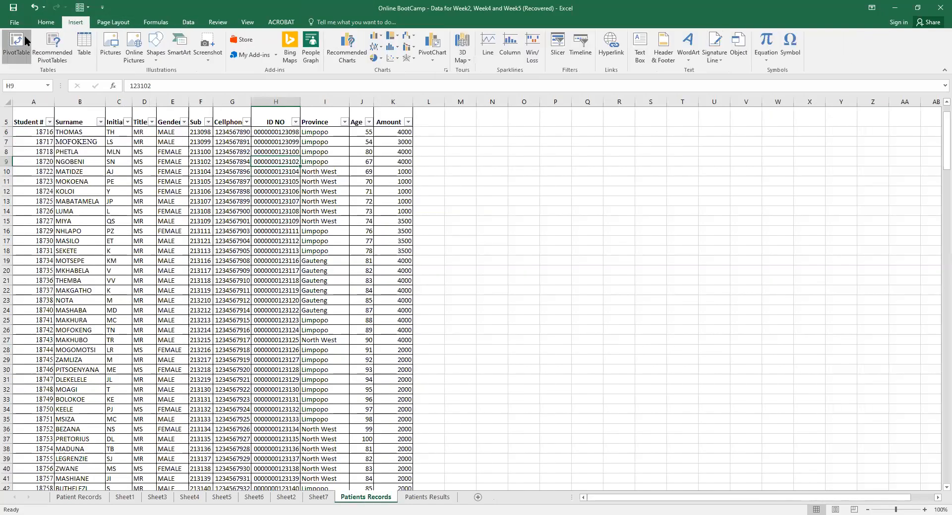
left_click(24, 34)
left_click(519, 251)
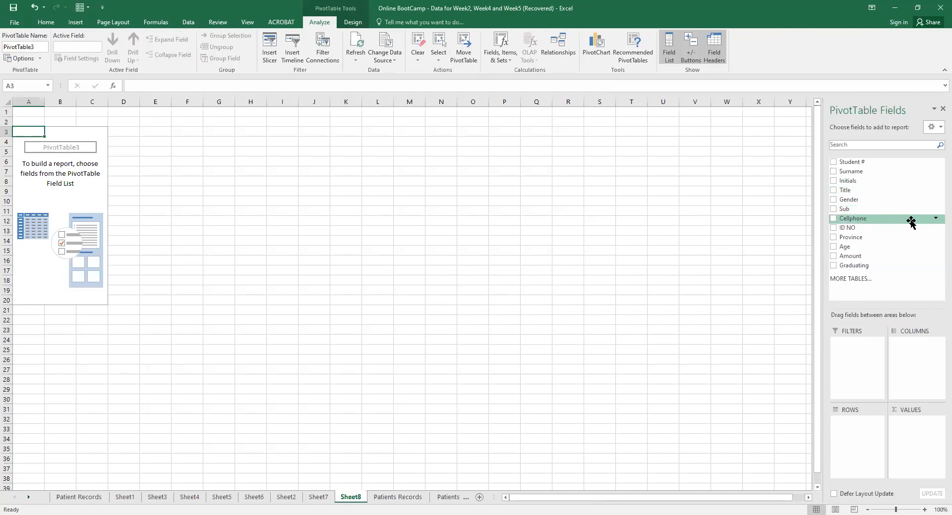
Add Age to the new pivot table as both the row labels and a summed value.
left_click(834, 247)
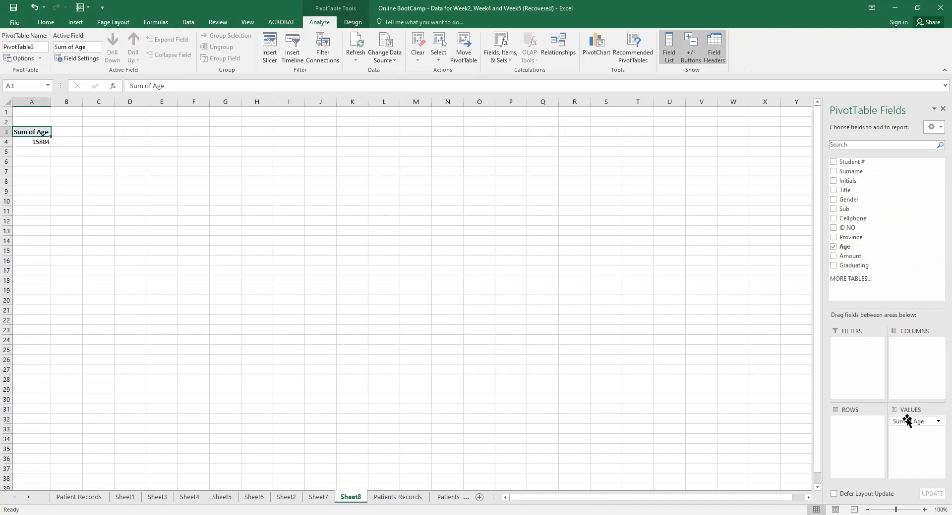
left_click_drag(907, 421, 867, 427)
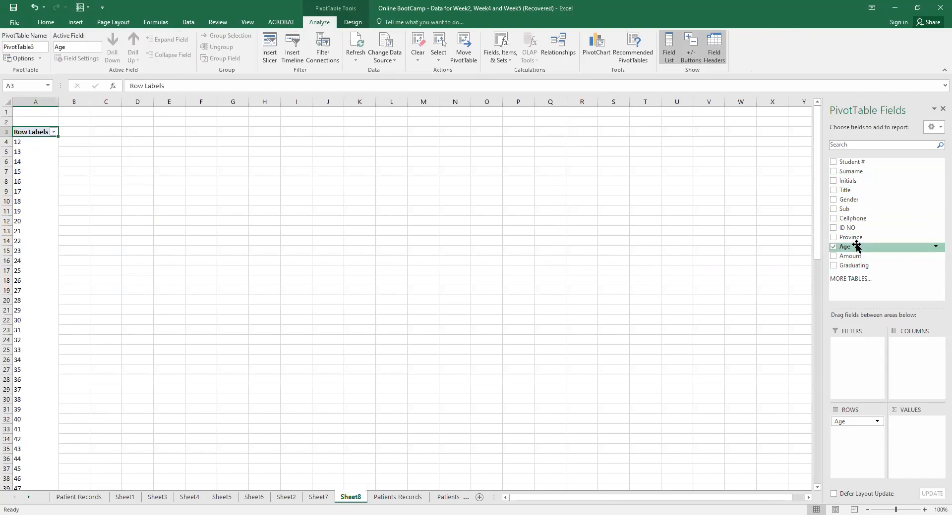
left_click_drag(849, 246, 914, 435)
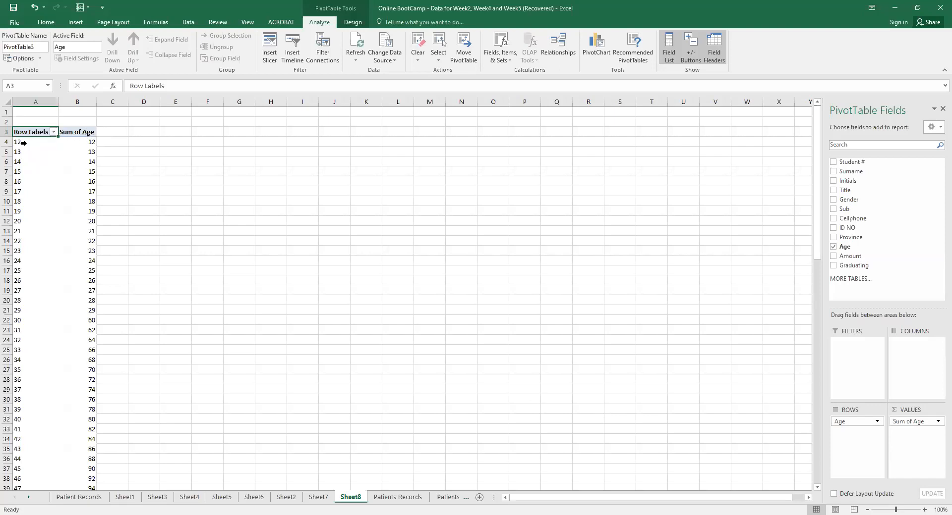
Rename the pivot table's Row Labels header to Age.
left_click(157, 87)
double_click(156, 88)
key("BackSpace")
key("BackSpace")
key("BackSpace")
key("BackSpace")
key("BackSpace")
type("Age")
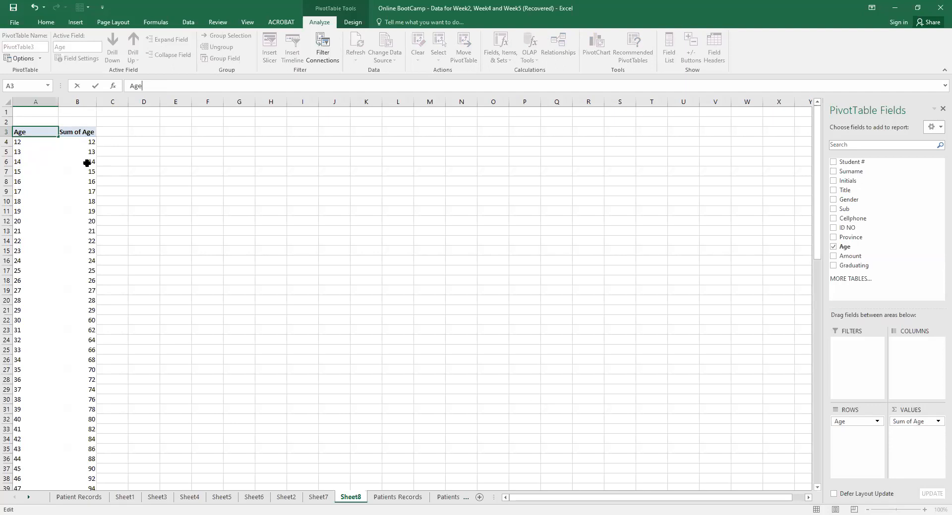
left_click(77, 134)
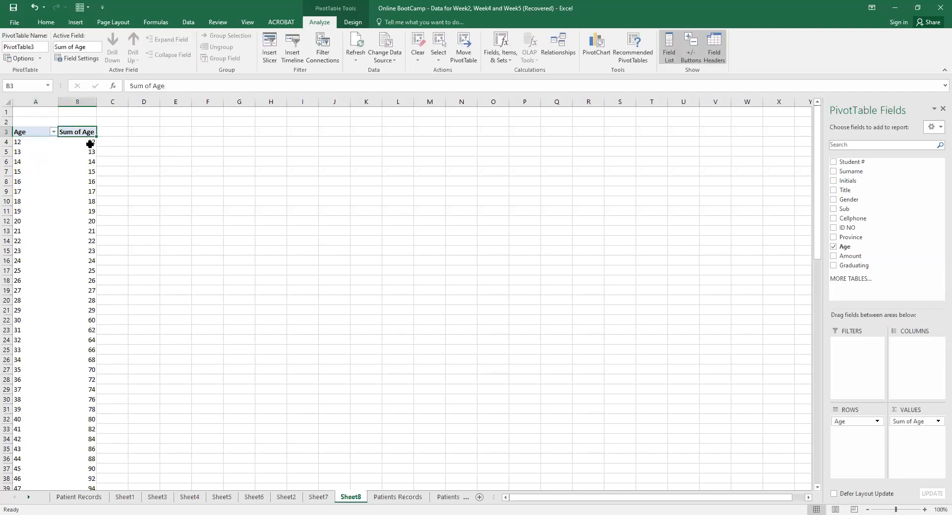
Change the summary calculation of the Age value field to Count.
left_click(90, 143)
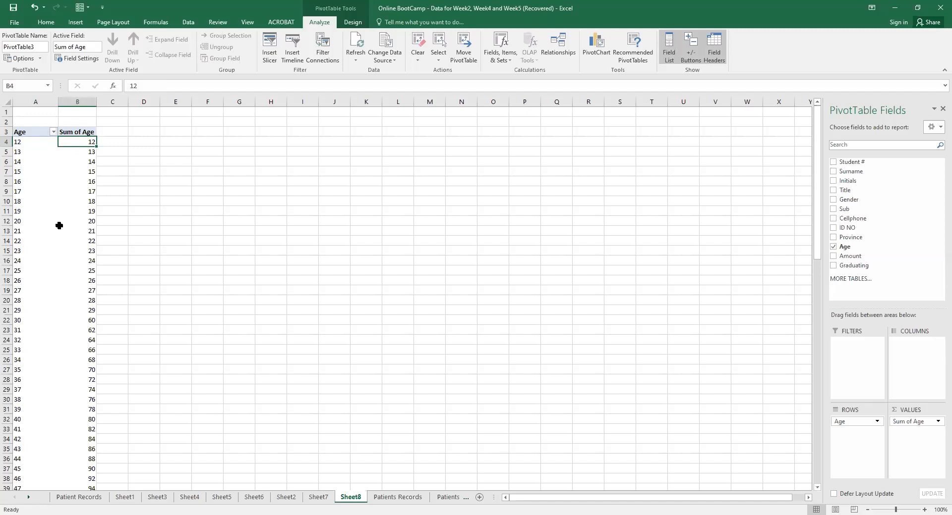
left_click(91, 322)
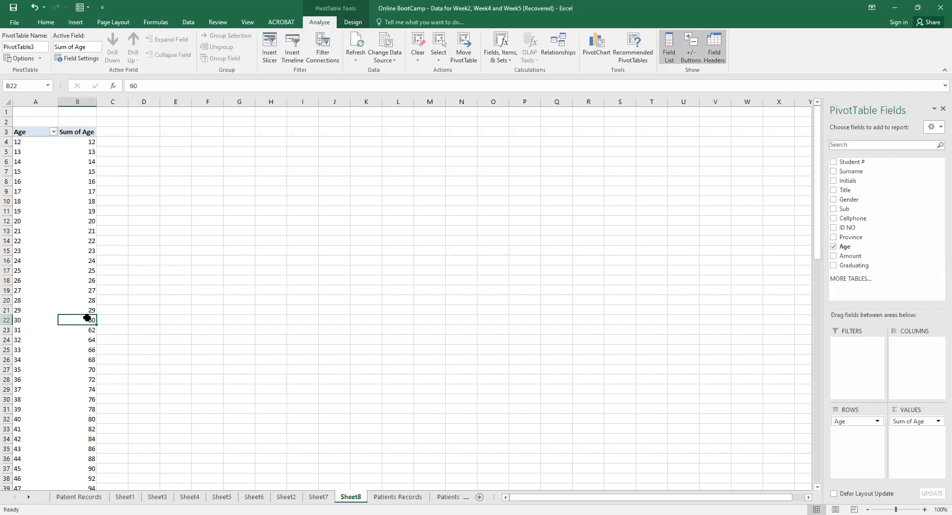
left_click(937, 424)
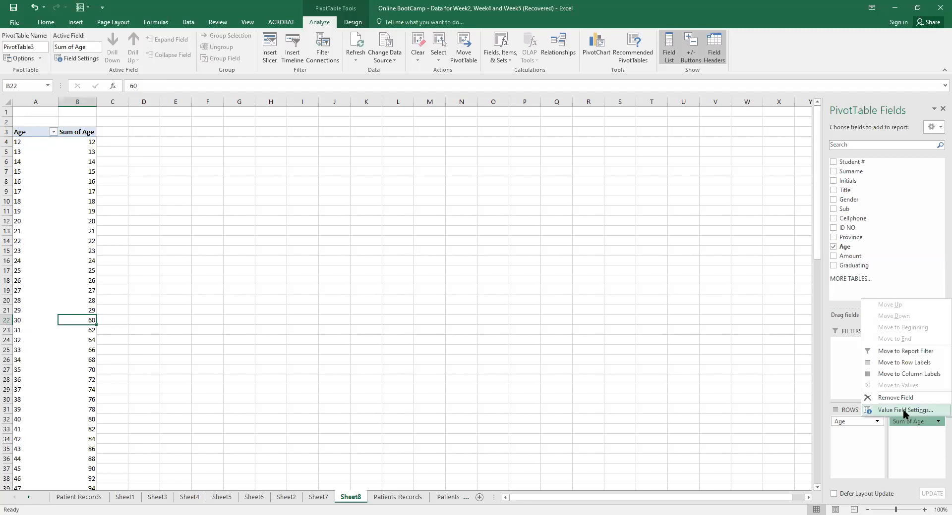
left_click(903, 411)
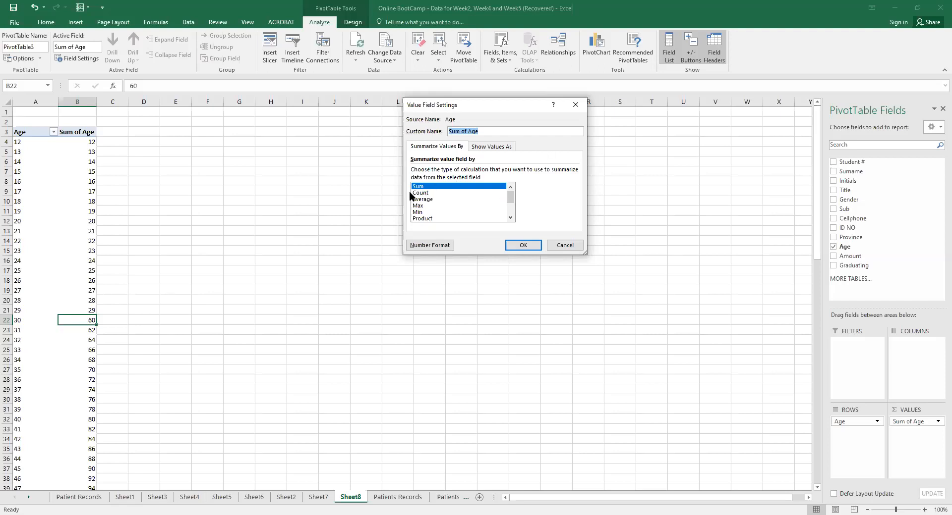
left_click(421, 194)
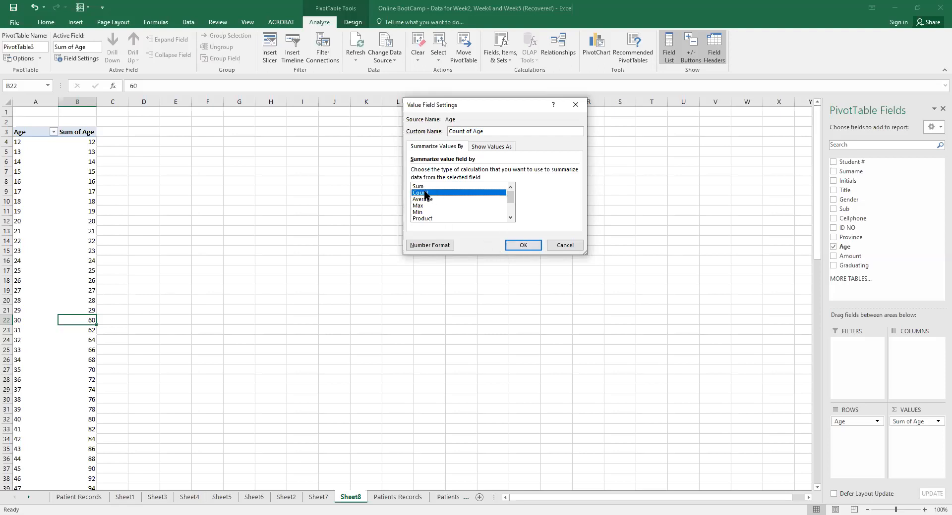
left_click(519, 245)
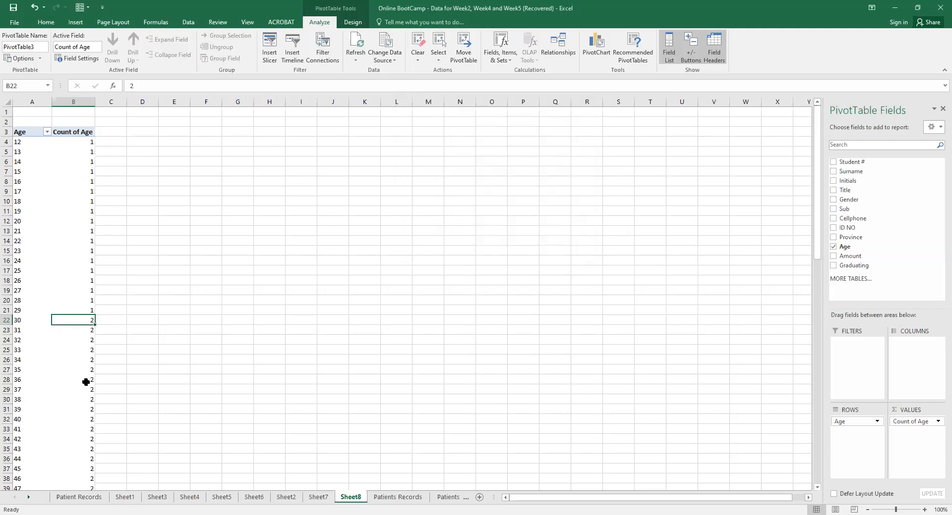
Extract the underlying records for age 31 to a separate sheet and return to the pivot table on Sheet8.
double_click(88, 331)
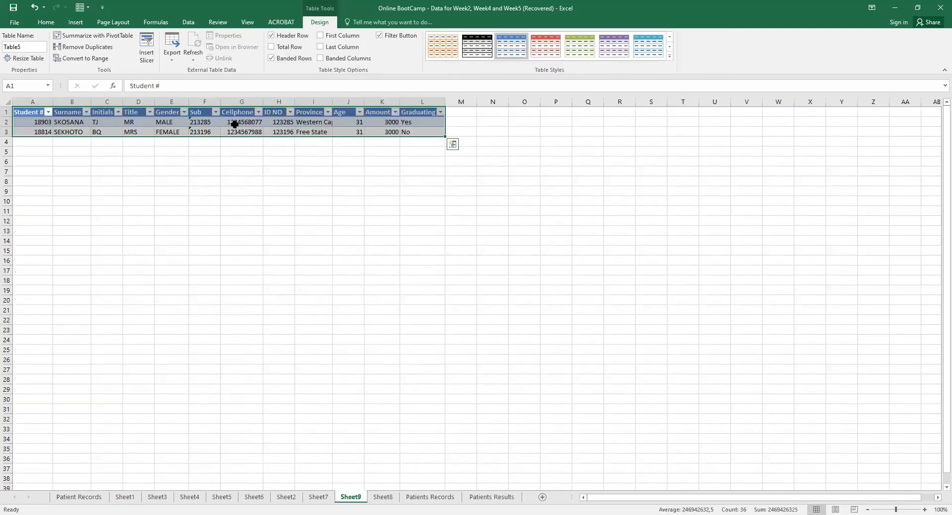
left_click(382, 499)
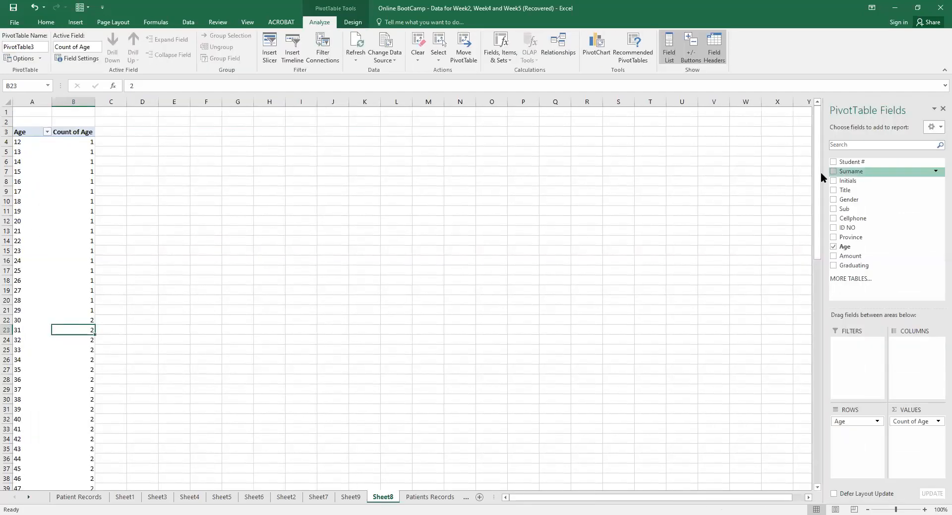
left_click_drag(816, 171, 837, 124)
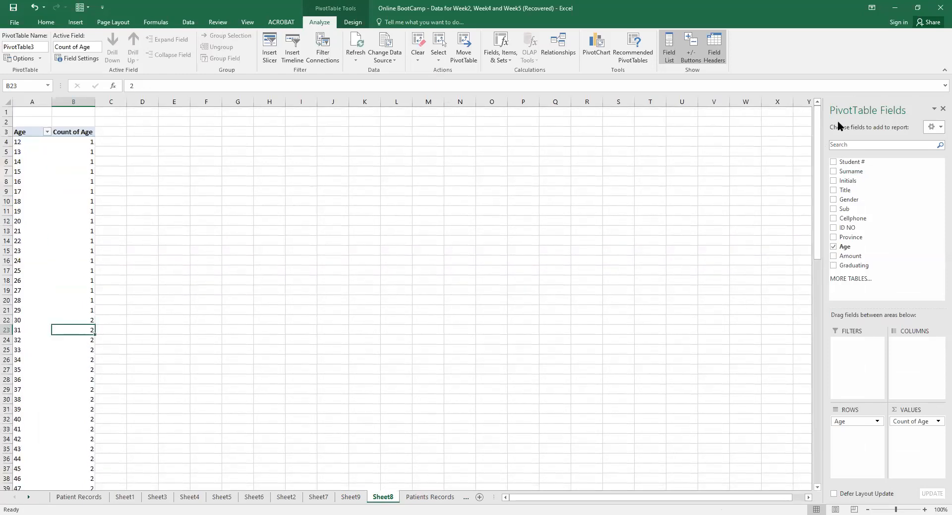
Group the Age row labels into ten-year ranges starting at 12.
left_click(27, 152)
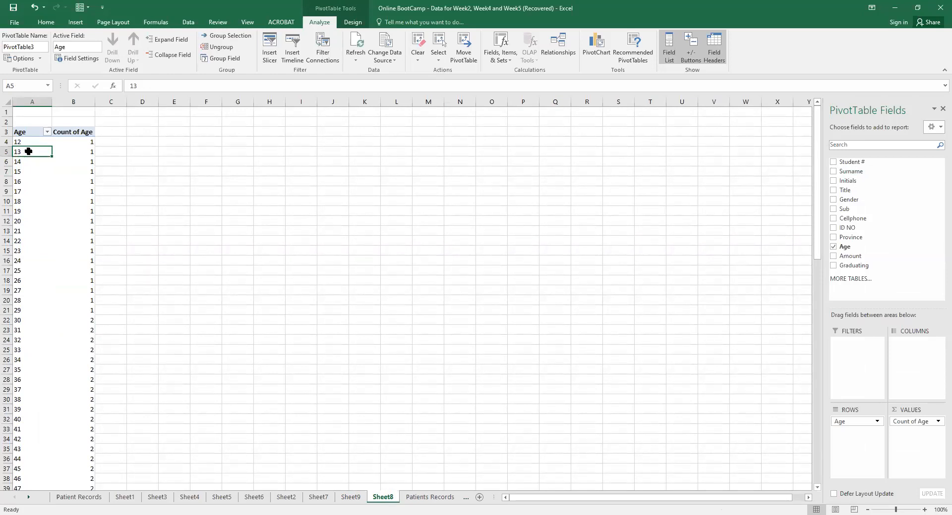
right_click(28, 152)
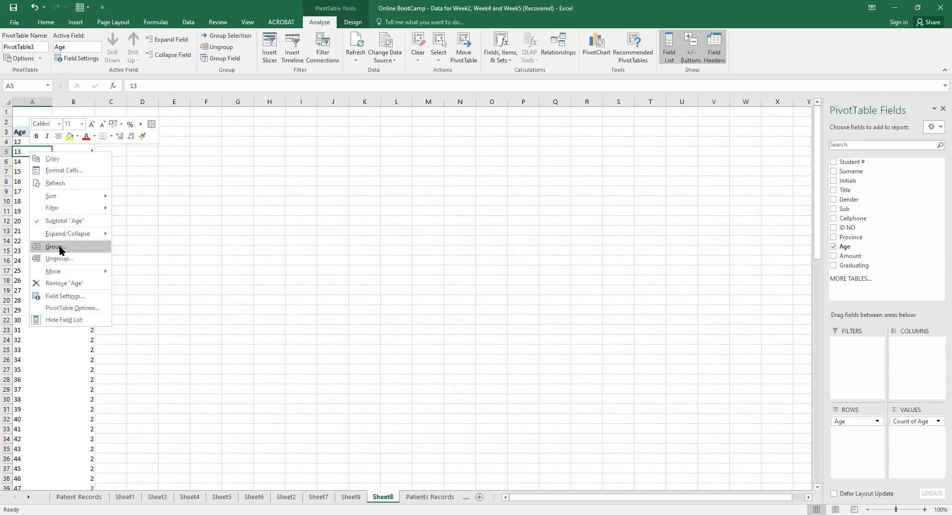
left_click(55, 246)
left_click(49, 276)
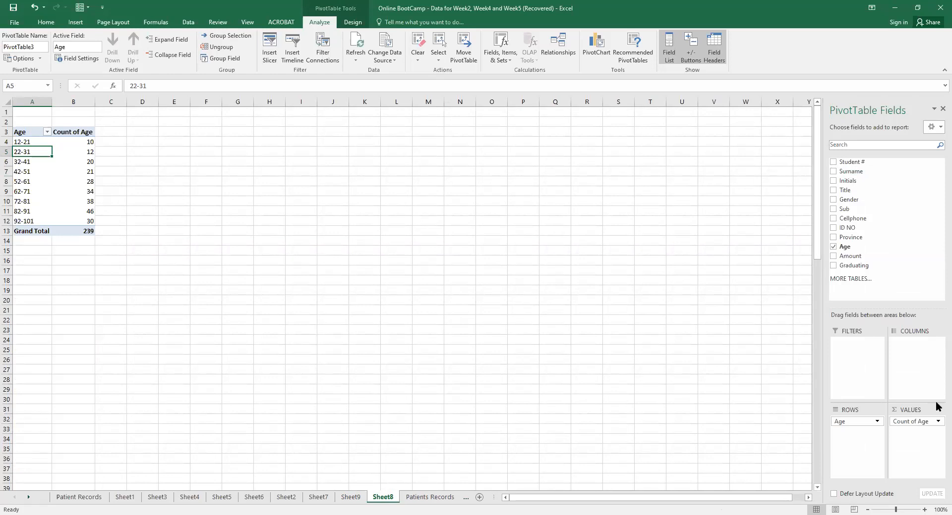
Add Amount to the pivot table as a second value field alongside the age count.
left_click(937, 424)
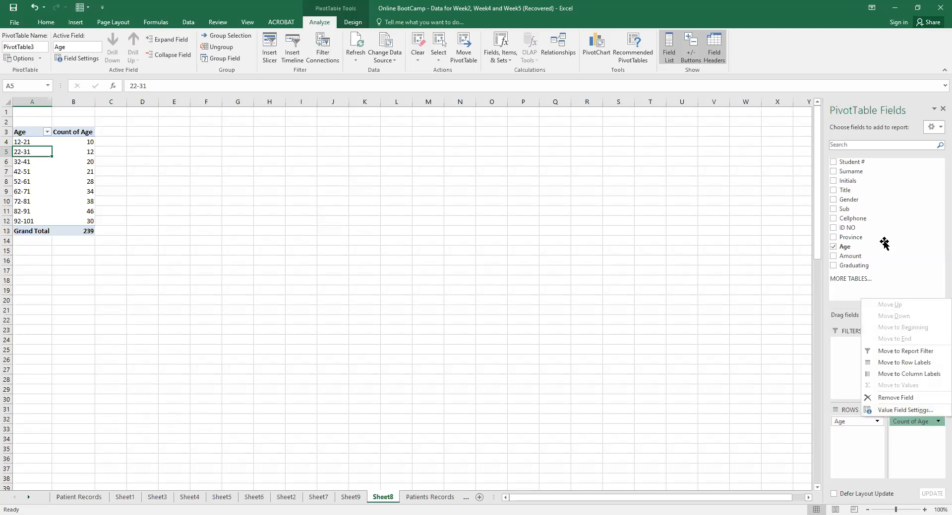
left_click(837, 455)
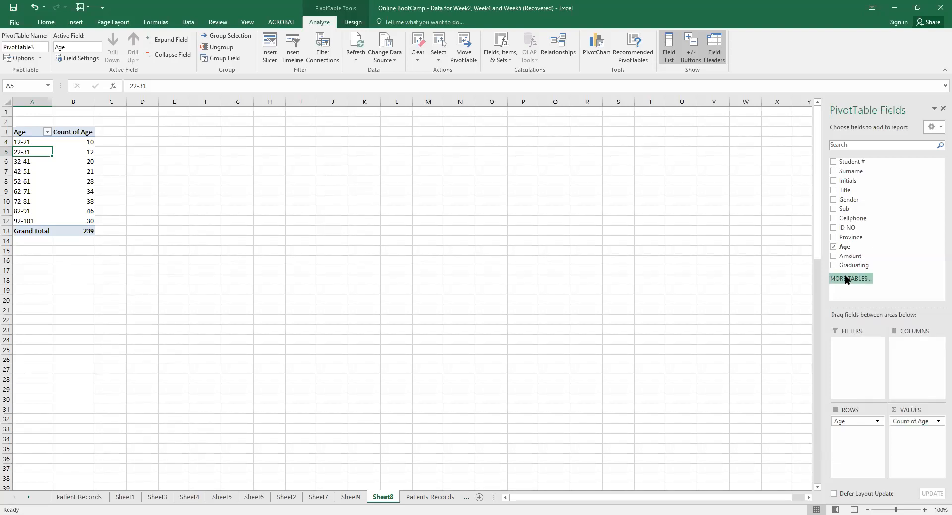
left_click_drag(844, 259, 909, 462)
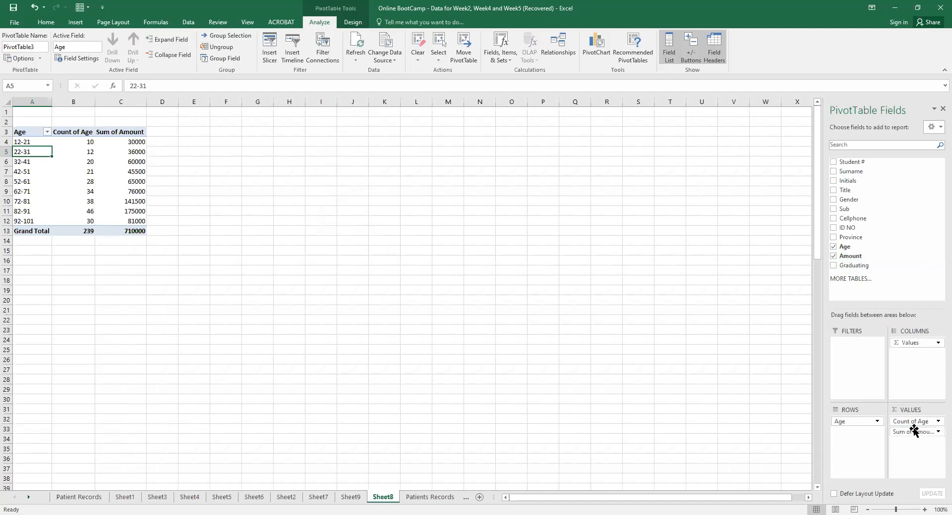
Set the Amount value field to be summarized by Count.
left_click(914, 432)
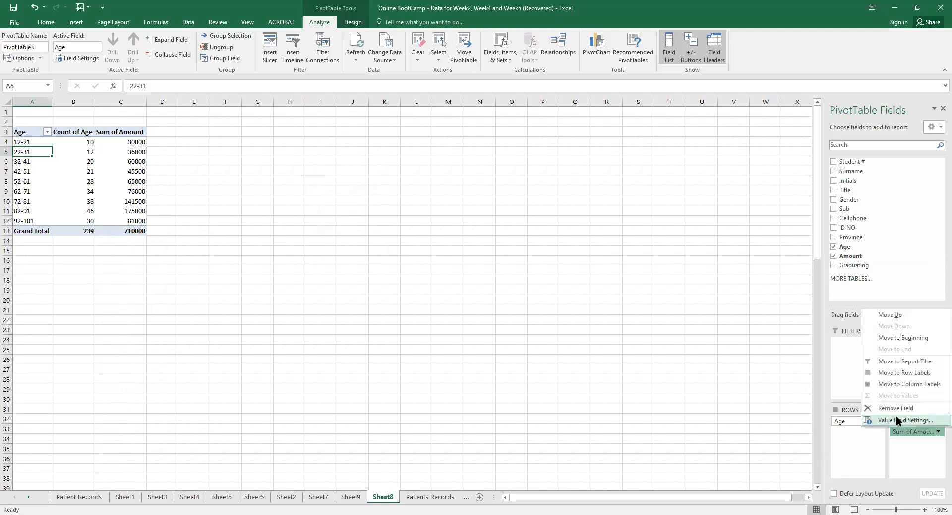
left_click(897, 421)
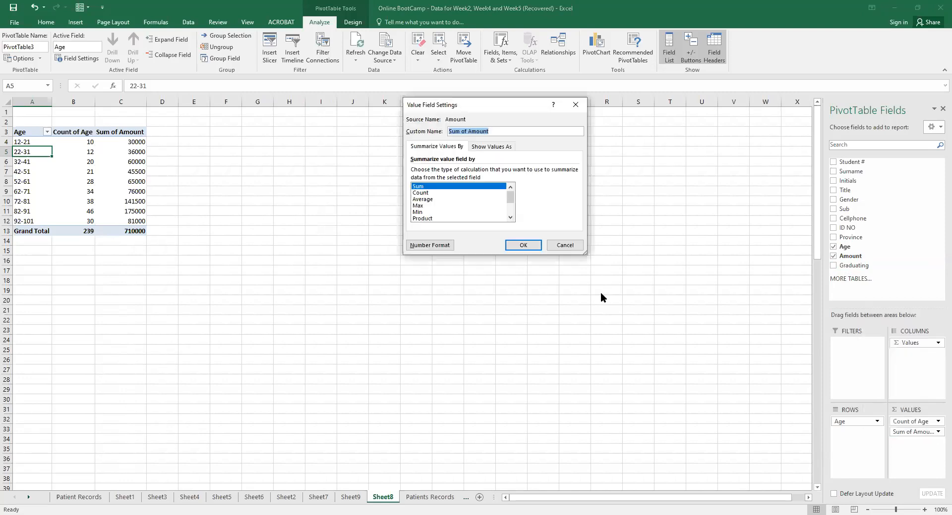
left_click(427, 193)
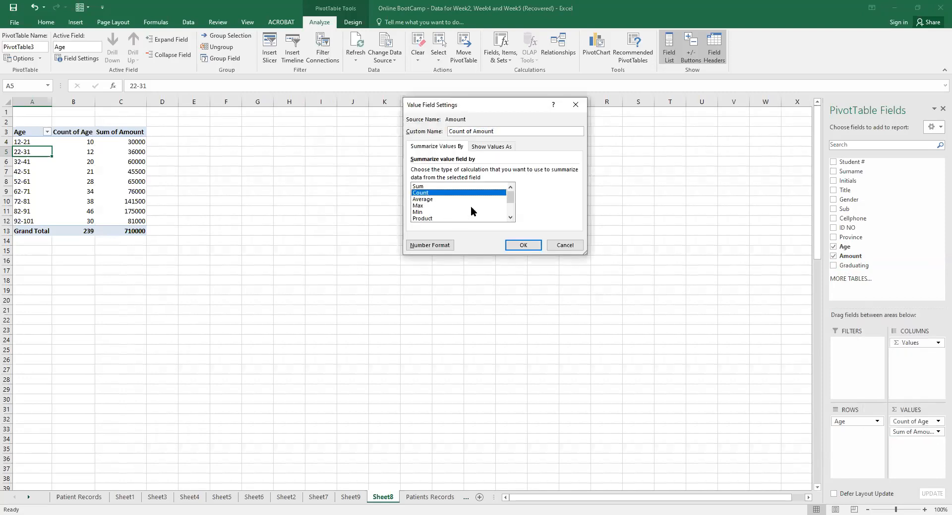
left_click(513, 245)
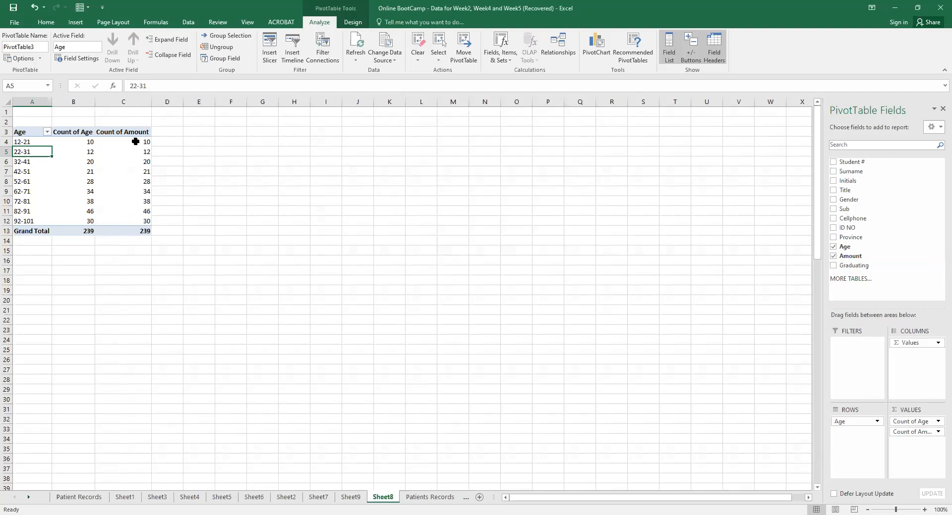
Switch the Amount value field's summary calculation back to Sum.
left_click_drag(125, 132, 158, 85)
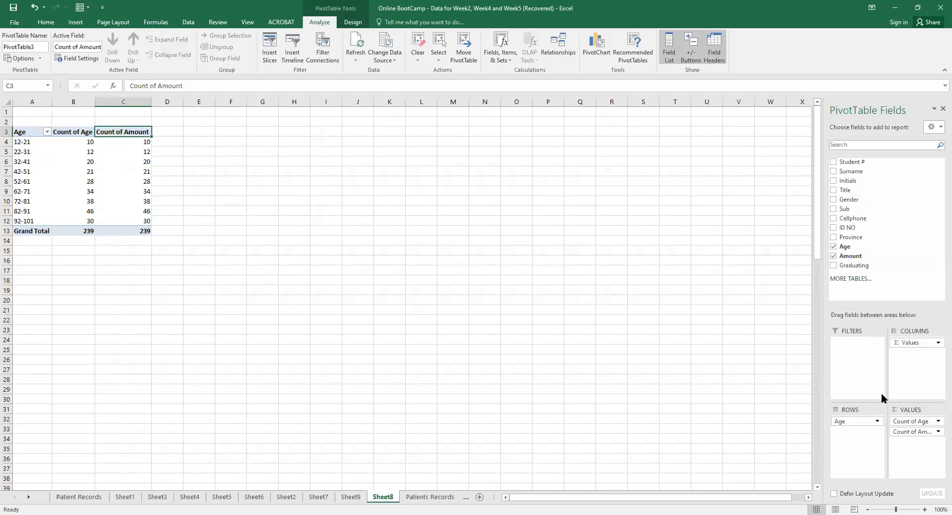
left_click(937, 432)
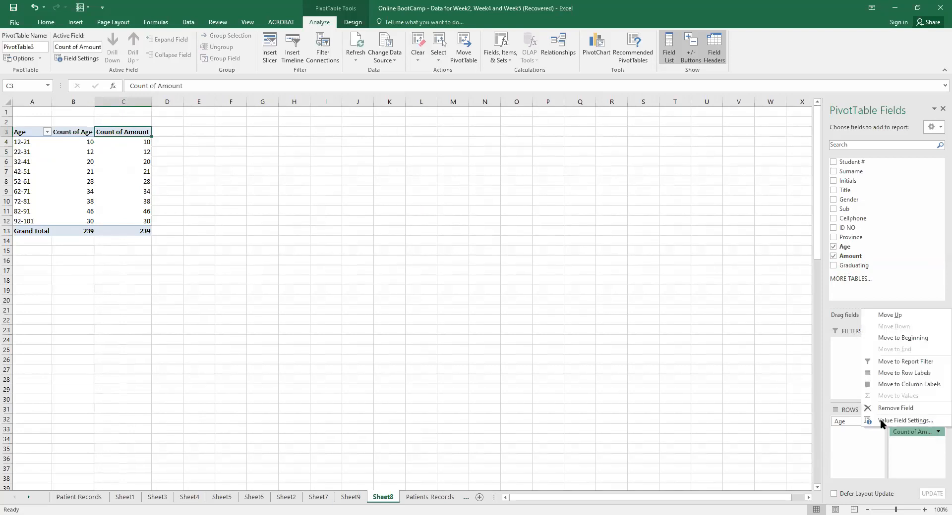
left_click(879, 421)
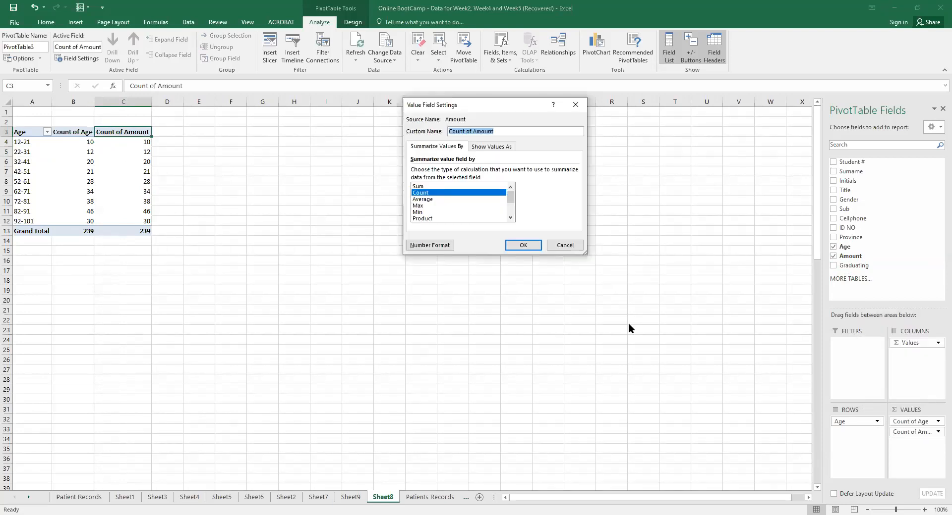
left_click(447, 186)
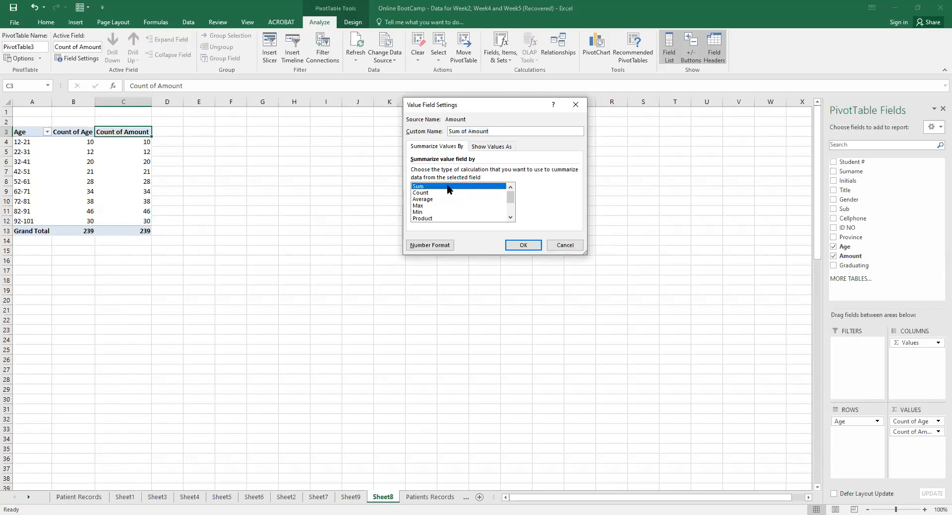
left_click(522, 246)
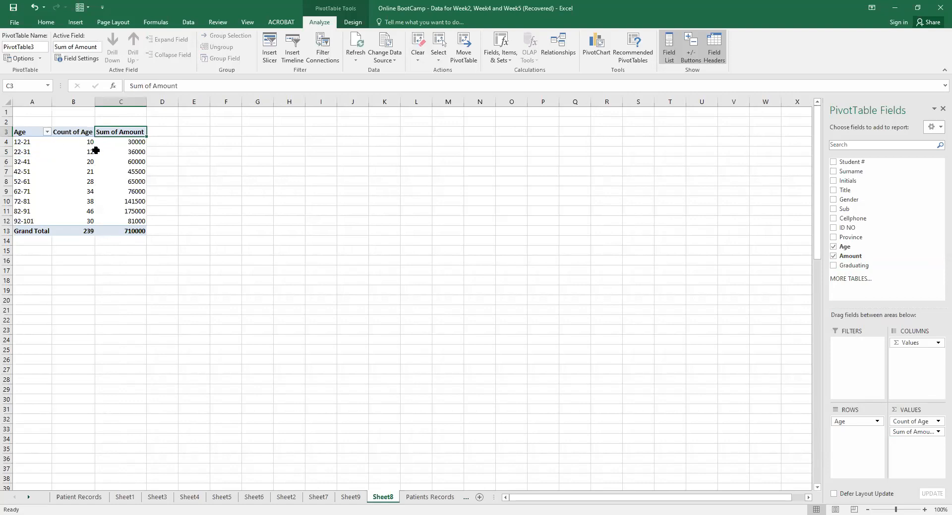
Regroup the Age row labels into ranges of 10 starting at 0.
left_click(27, 142)
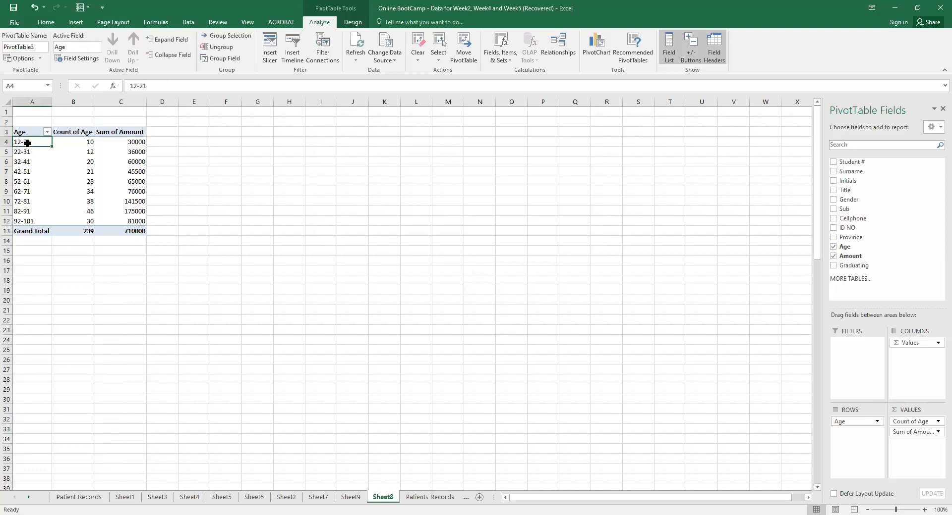
right_click(27, 141)
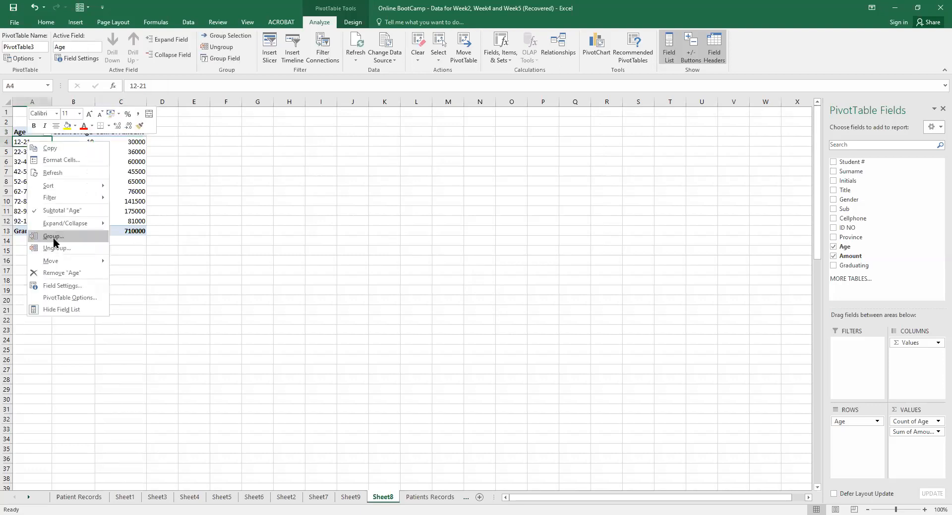
left_click(54, 237)
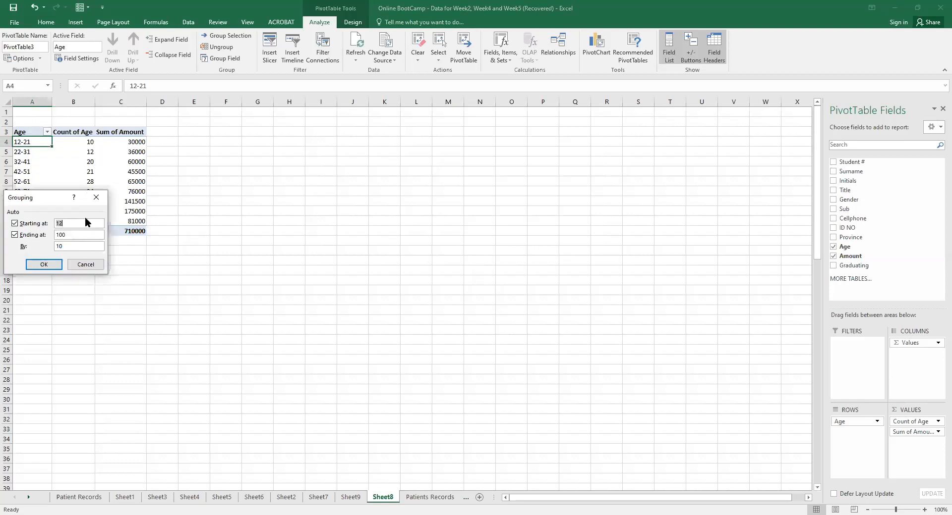
type("0")
left_click(55, 266)
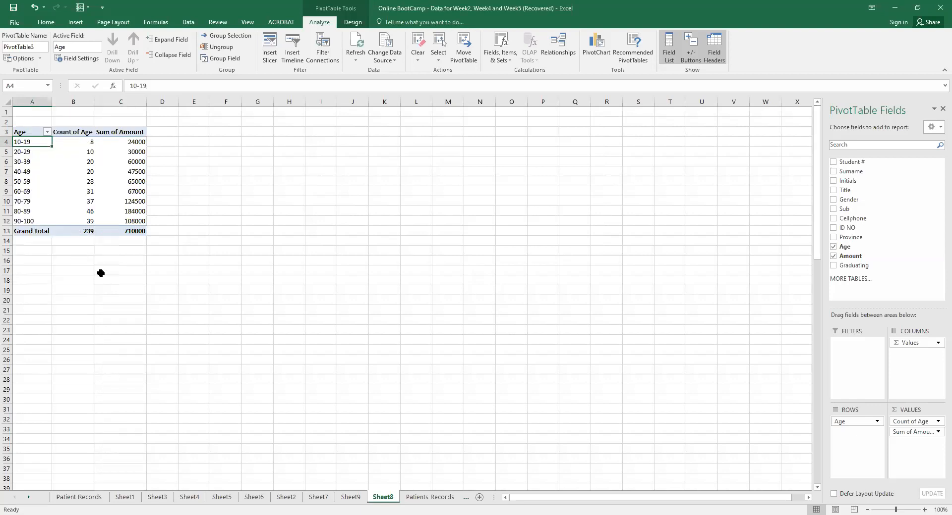
left_click(100, 272)
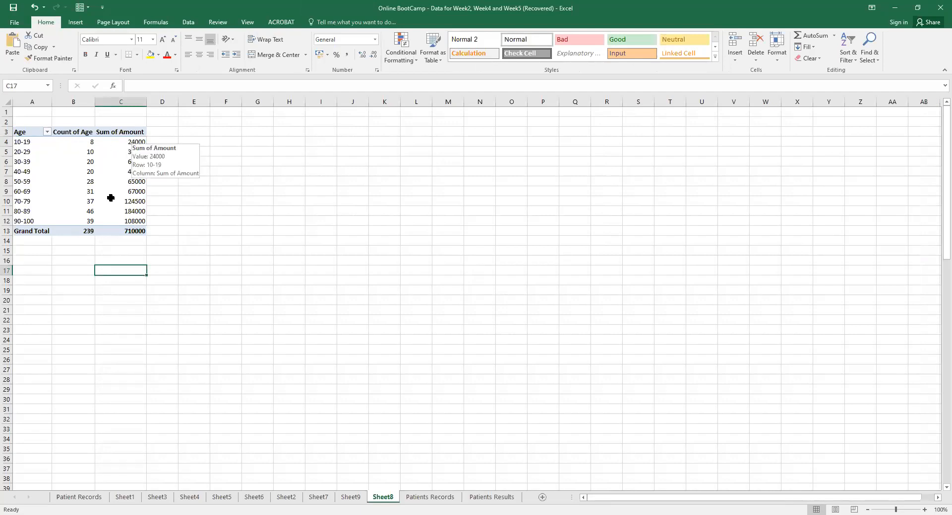
left_click(8, 211)
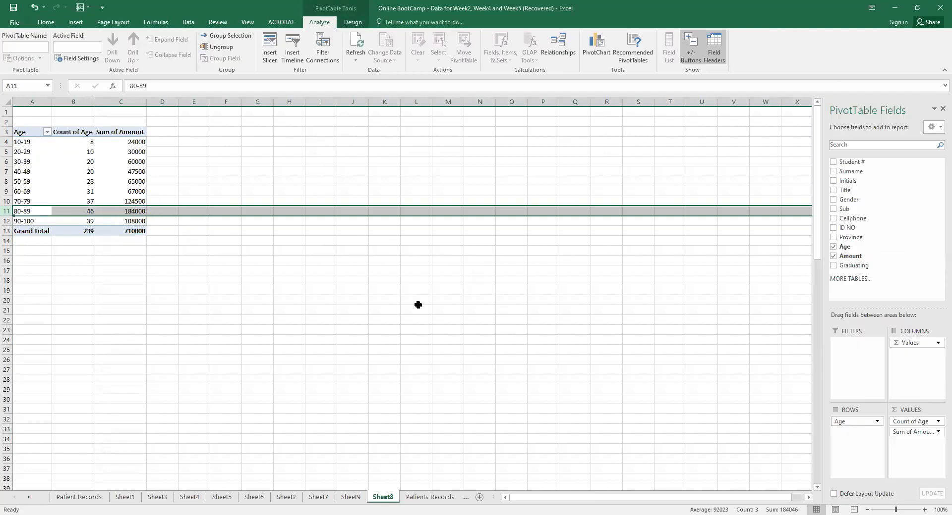
left_click(122, 191)
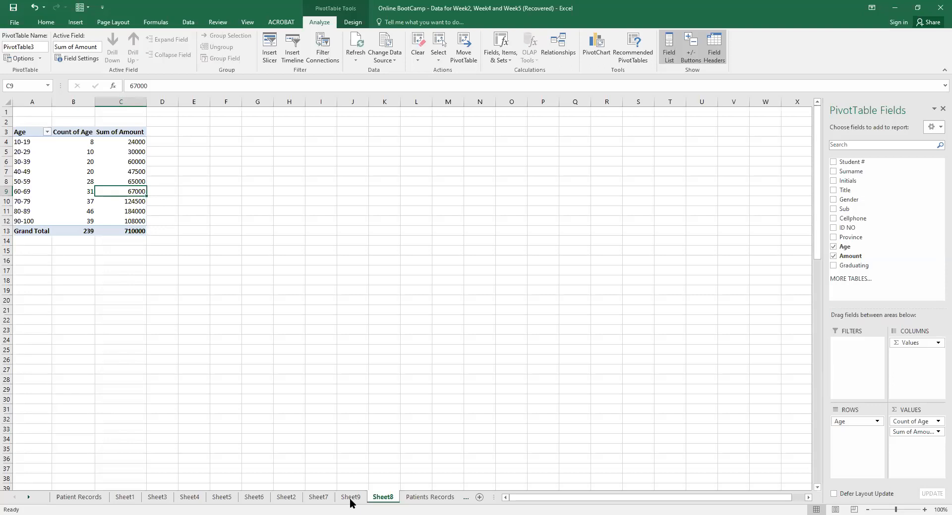
Open Sheet1 and view the chart element and chart style options of the CoViCoVi-20 Cases pivot chart.
left_click(125, 497)
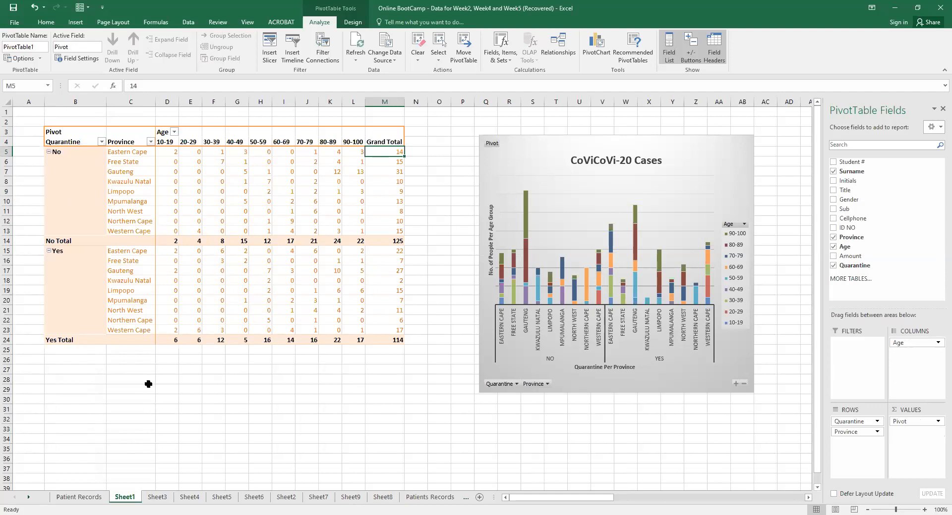
left_click(699, 191)
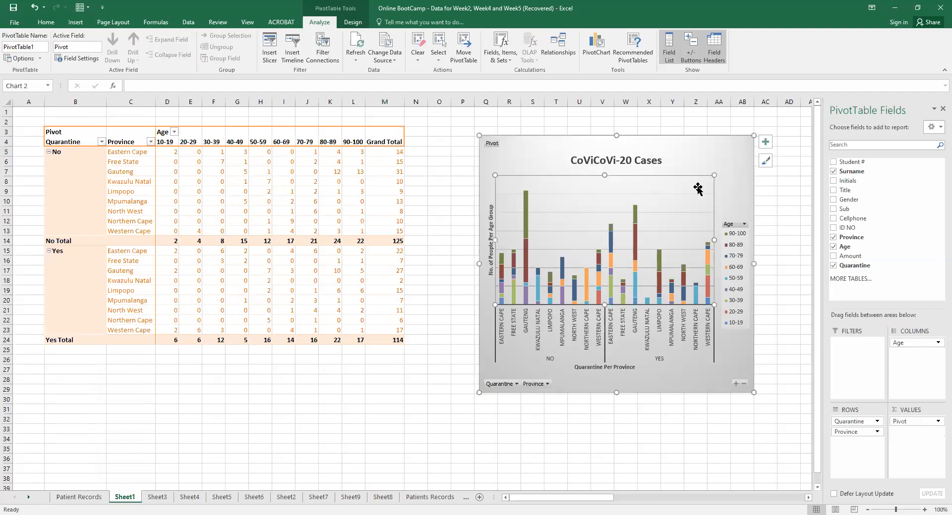
left_click(767, 142)
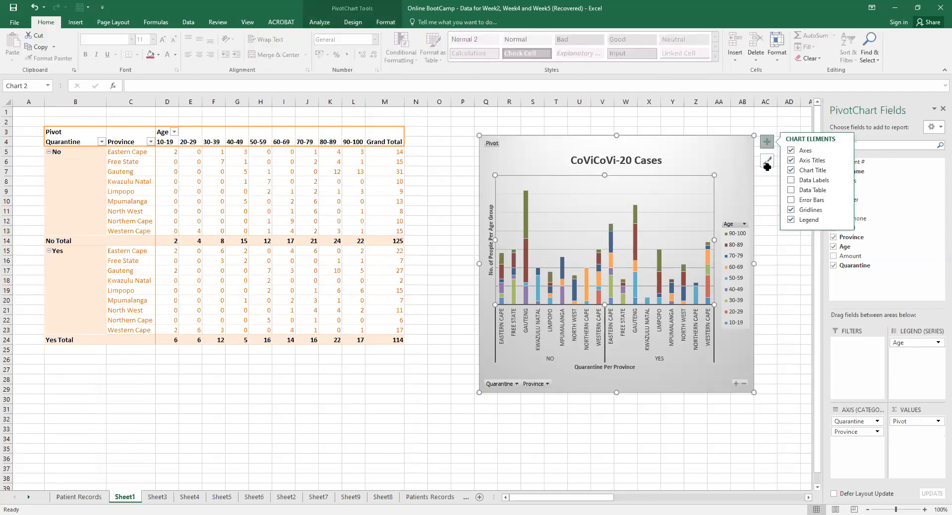
left_click(767, 161)
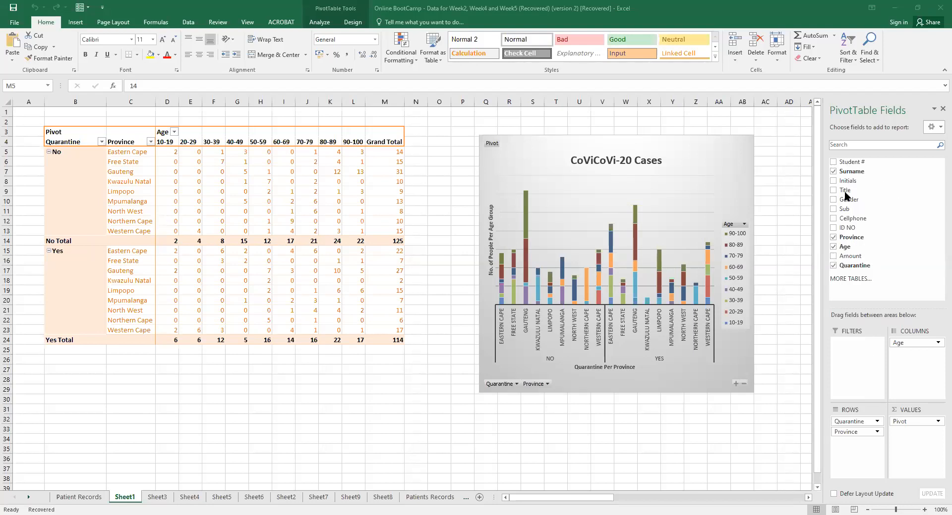
Add Gender to the columns of the Sheet1 pivot table and place it above Age.
left_click_drag(847, 196, 911, 355)
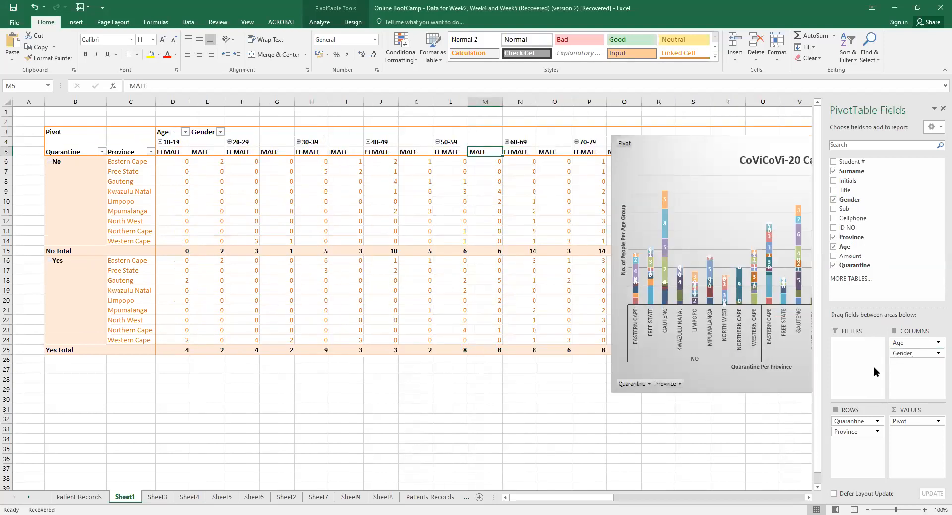
mouse_move(902, 353)
left_mouse_down()
mouse_move(908, 362)
mouse_move(907, 341)
left_mouse_up()
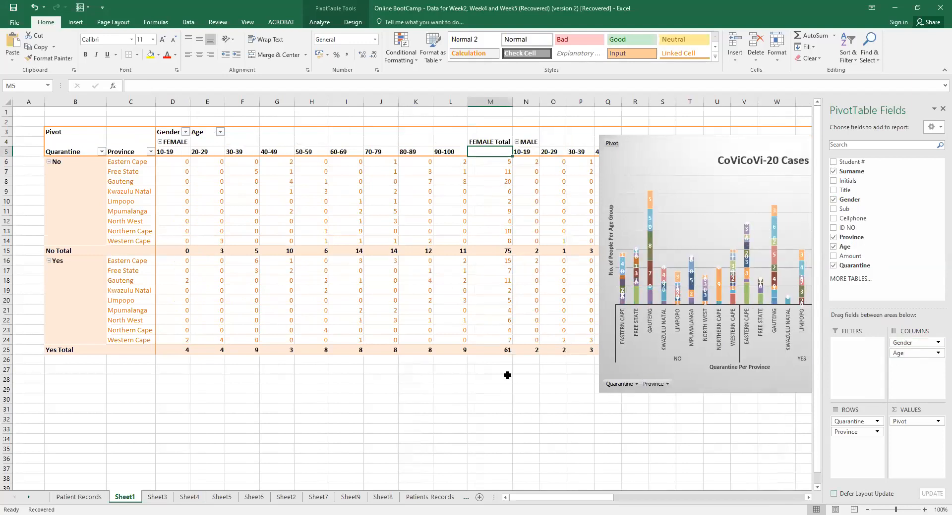
Move the CoViCoVi-20 Cases chart clear of the pivot table's male age-group columns.
left_click_drag(540, 500, 569, 501)
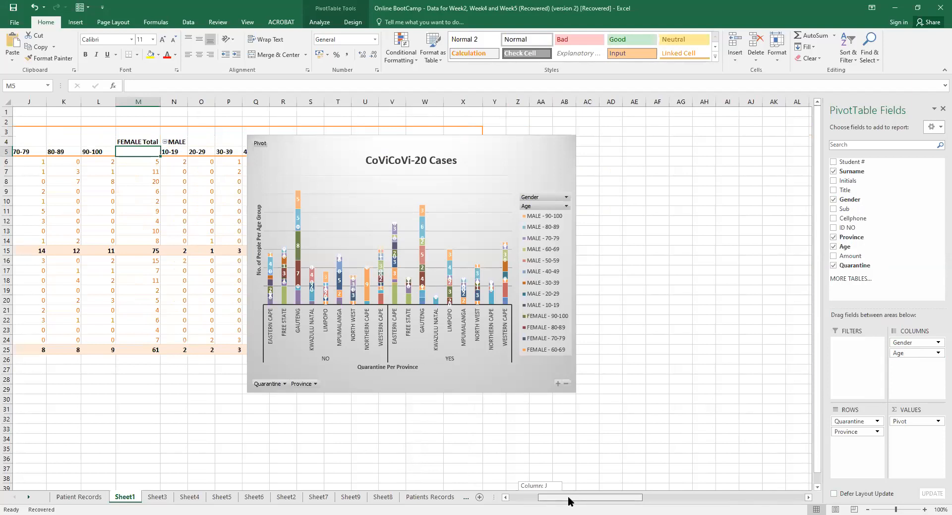
left_click_drag(569, 502, 565, 502)
left_click_drag(568, 150, 665, 131)
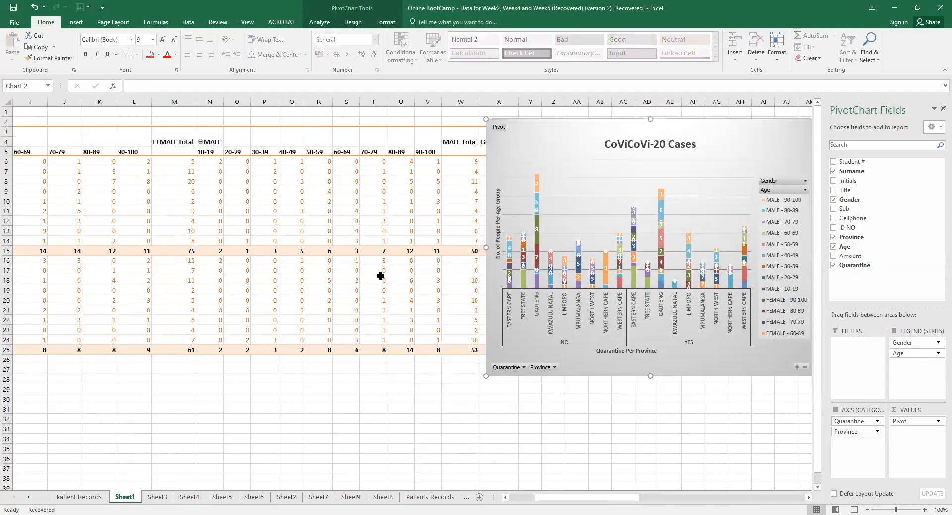
View the Gender field settings without changing them, and remove Gender from the pivot chart's legend series.
left_click(931, 353)
left_click(925, 343)
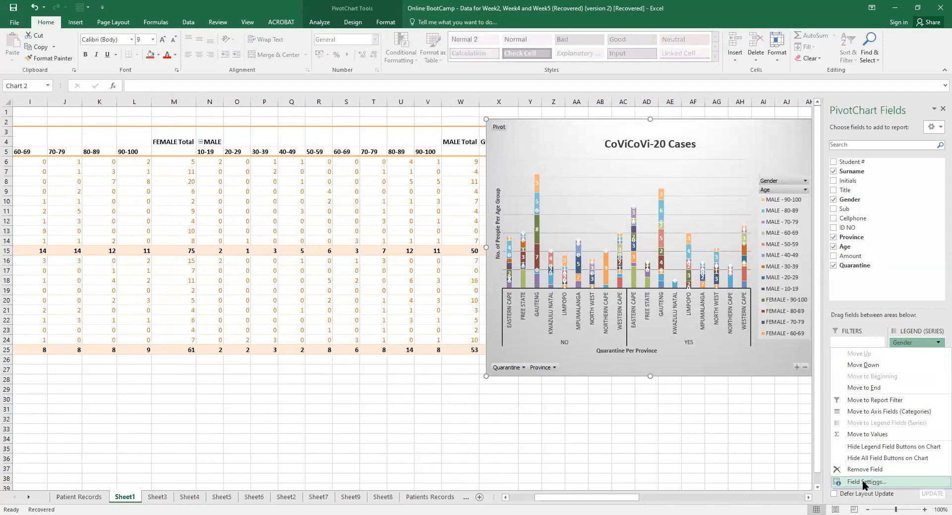
left_click(865, 482)
left_click(715, 266)
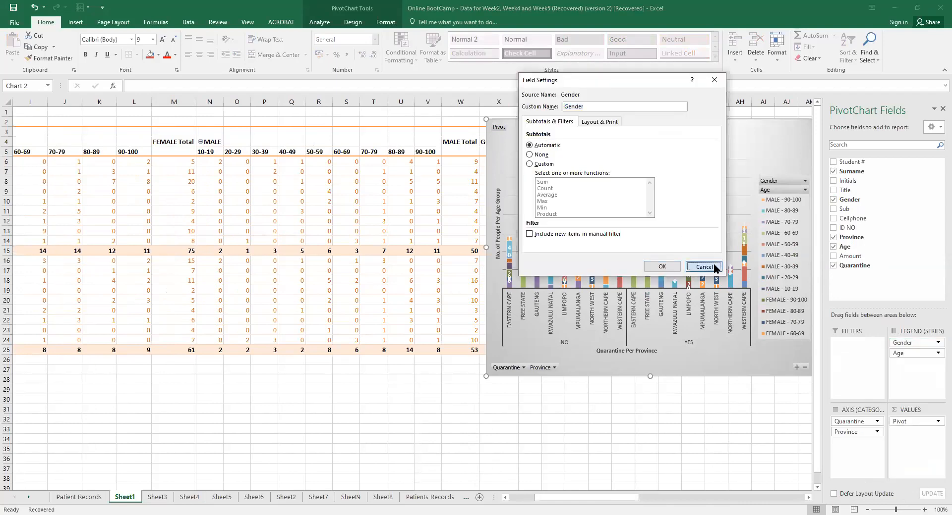
left_click(928, 343)
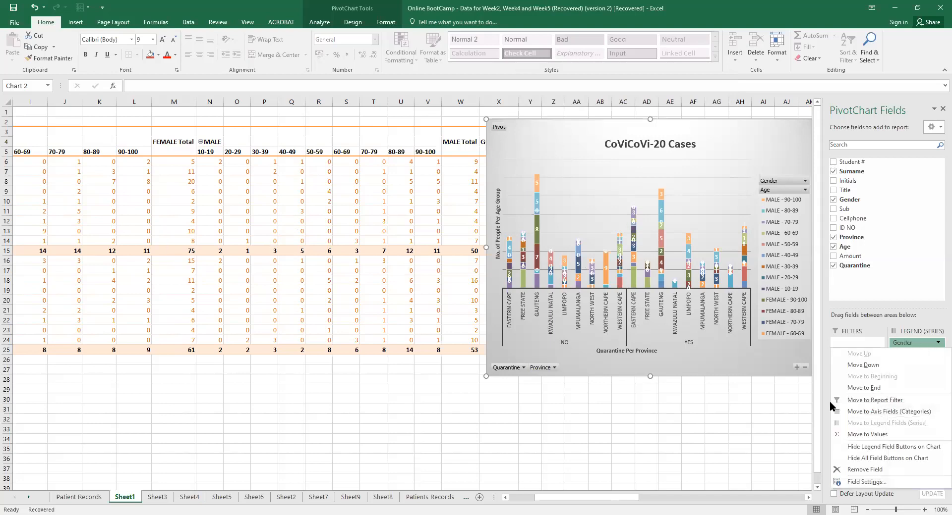
left_click(863, 470)
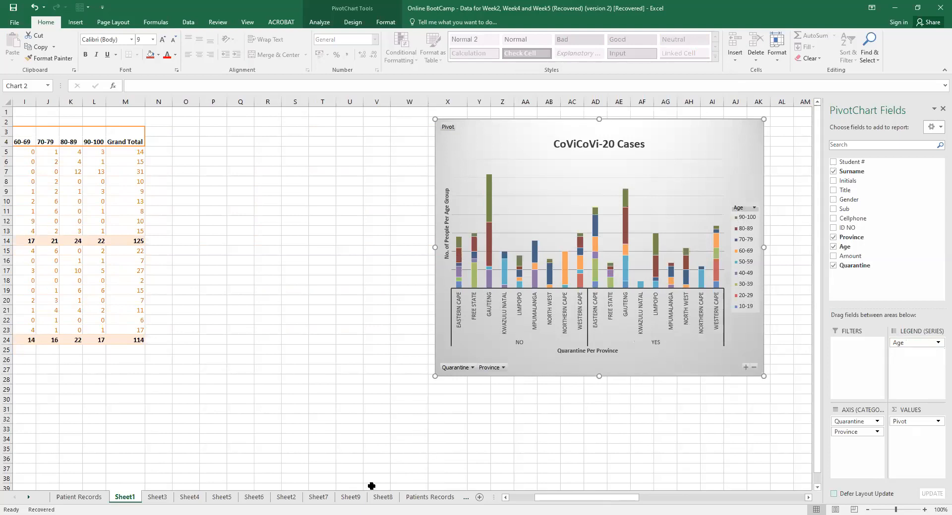
Return to the age-group pivot table on Sheet8 and view the group and ungroup options for the 10-19 label.
left_click(357, 497)
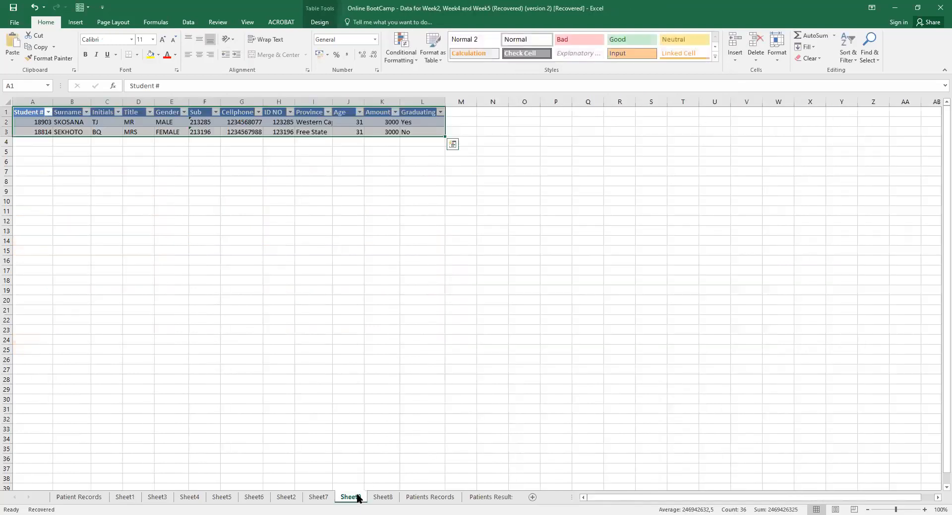
left_click(382, 497)
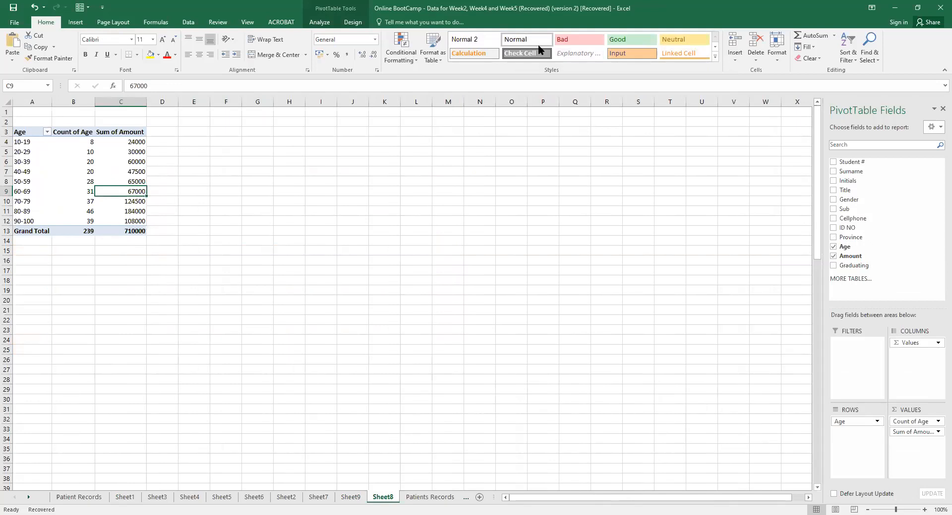
key("alt+Tab")
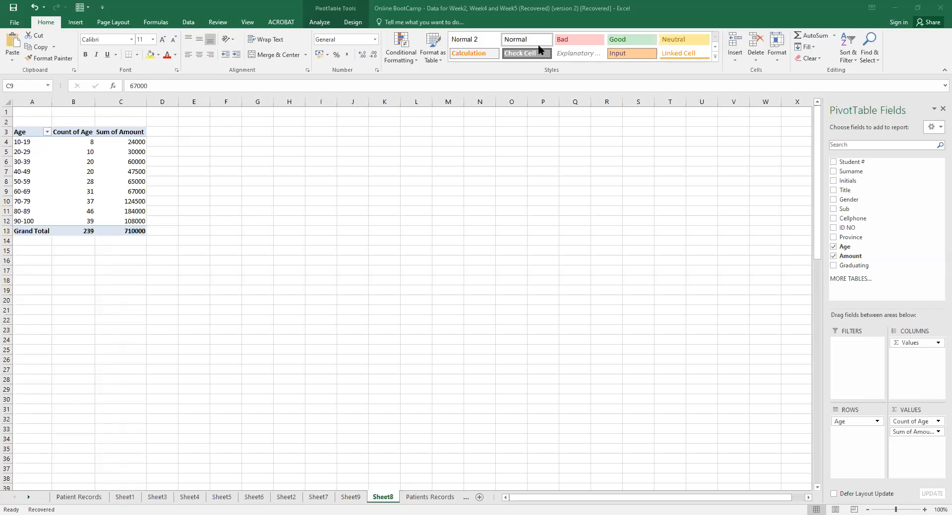
left_click(22, 142)
left_click(32, 142)
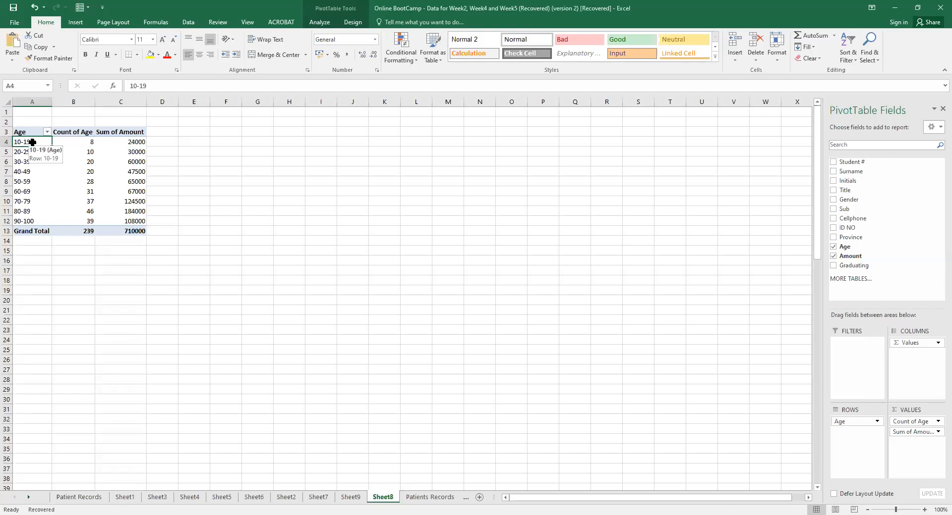
right_click(28, 142)
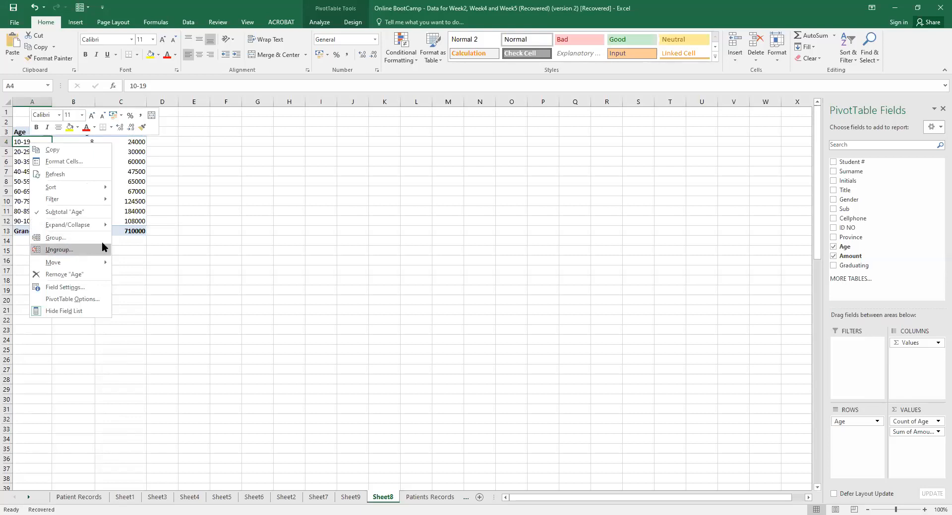
left_click(205, 221)
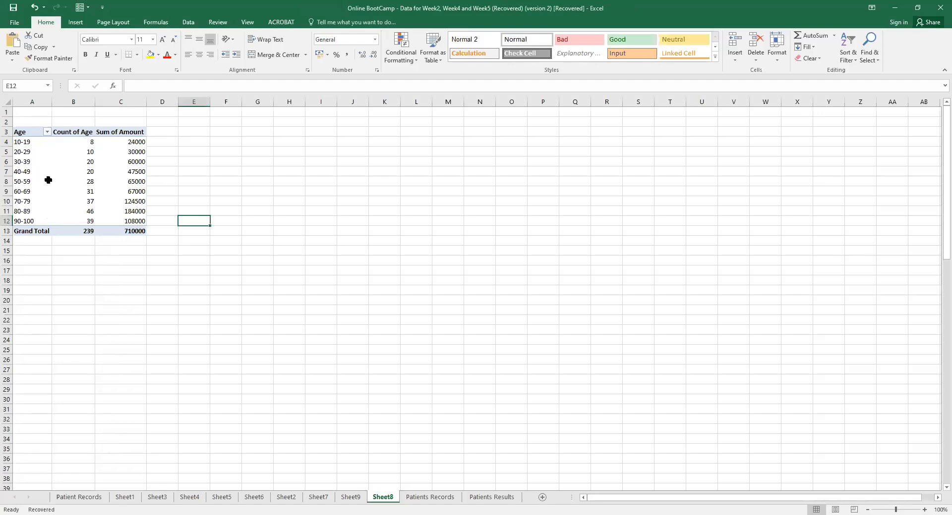
Refresh the pivot table on Sheet8 and ungroup its Age row labels.
left_click(32, 153)
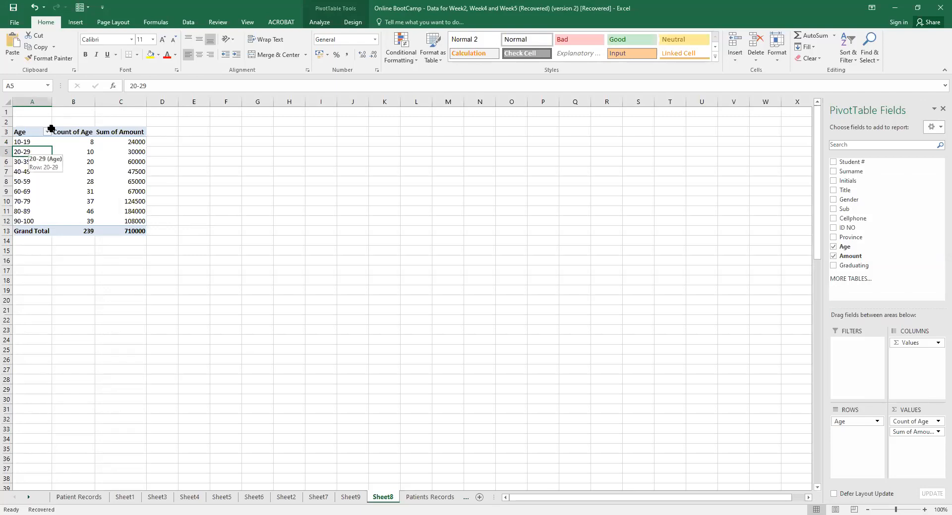
left_click(315, 26)
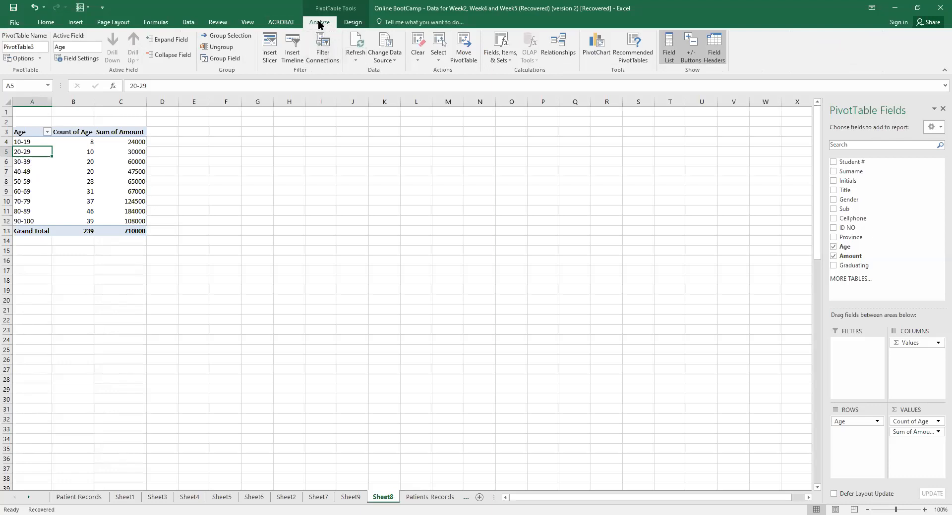
left_click(360, 37)
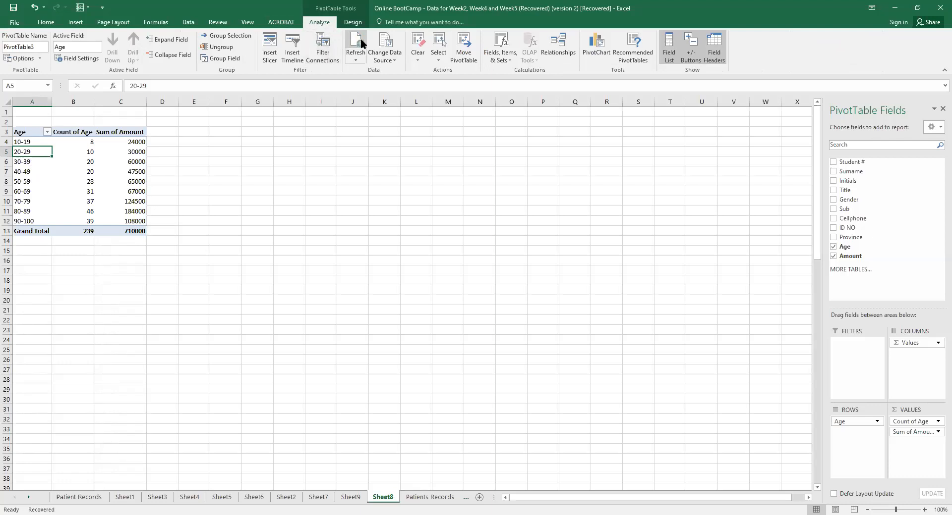
right_click(28, 152)
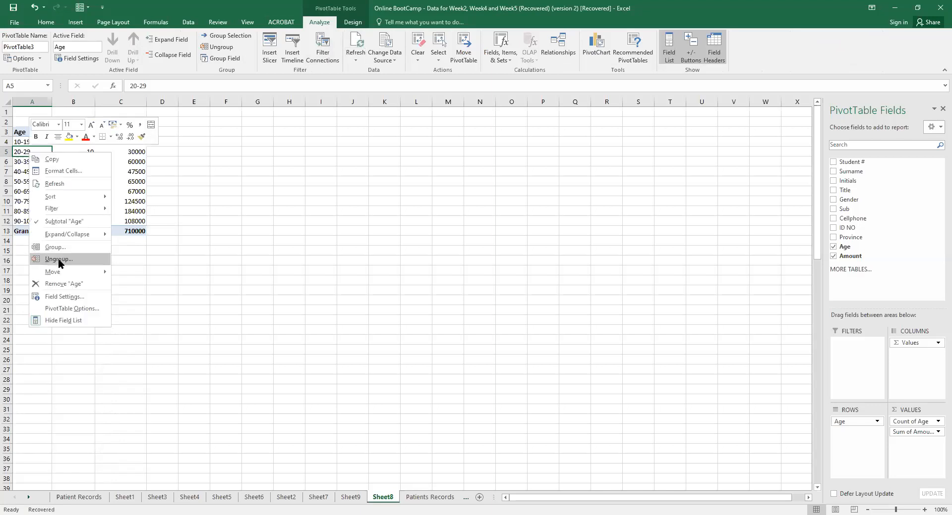
left_click(59, 260)
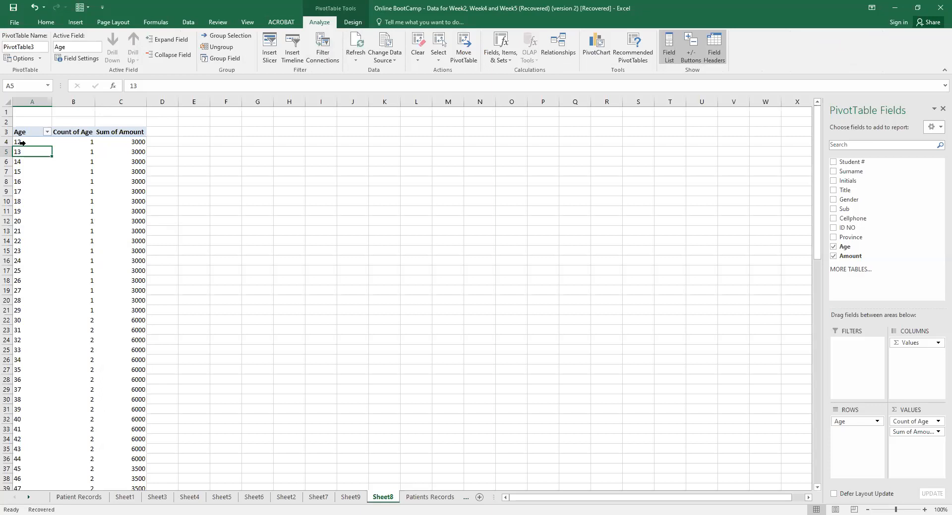
Remove Sum of Amount and Count of Age from the values and Age from the rows of the pivot table.
left_click(896, 40)
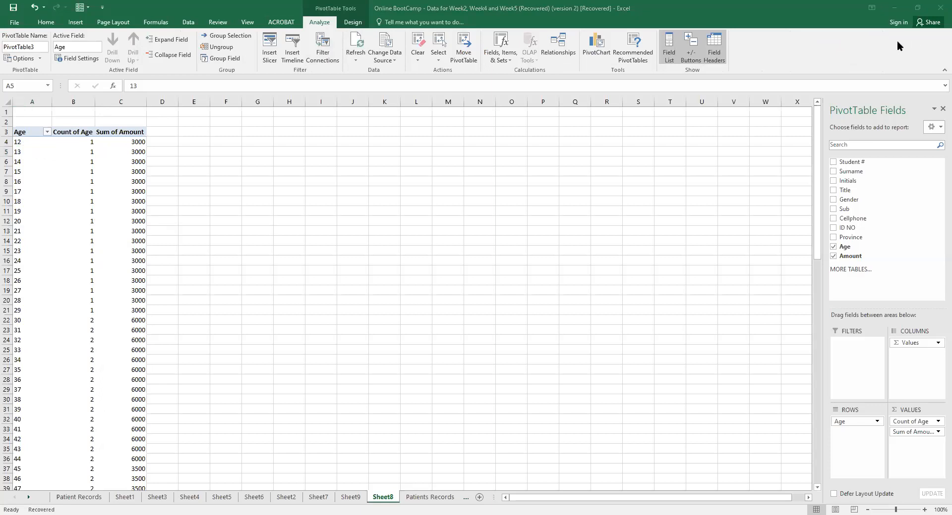
left_click(938, 432)
left_click(938, 433)
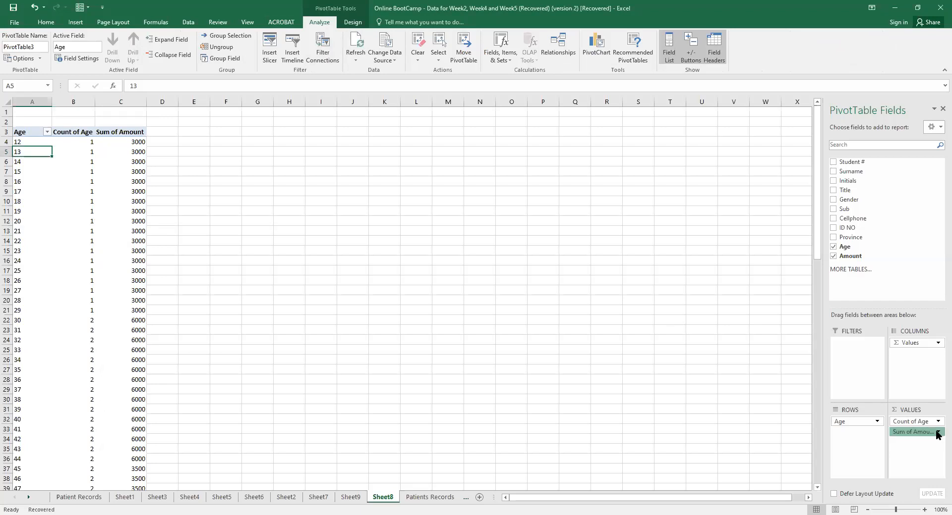
left_click(892, 409)
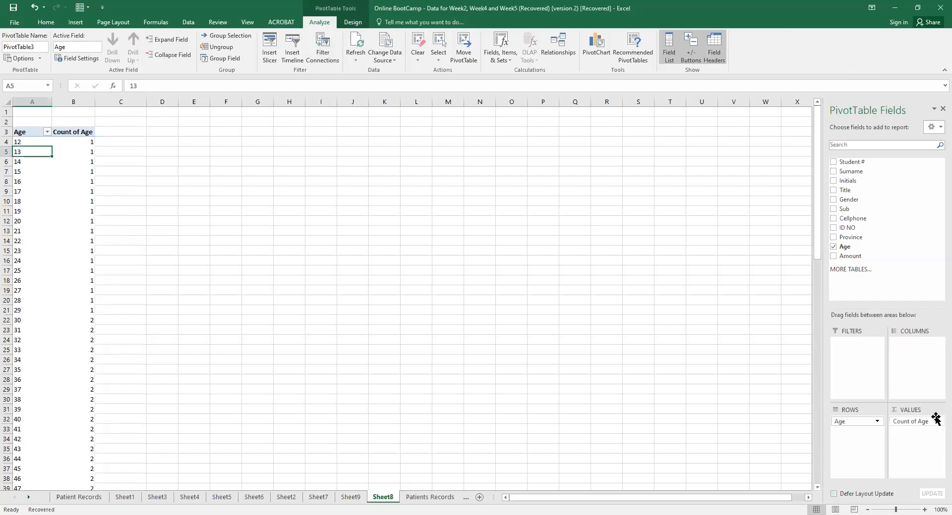
mouse_move(932, 422)
left_mouse_down()
mouse_move(840, 263)
mouse_move(866, 328)
mouse_move(938, 422)
left_mouse_up()
left_click(937, 421)
left_click(898, 398)
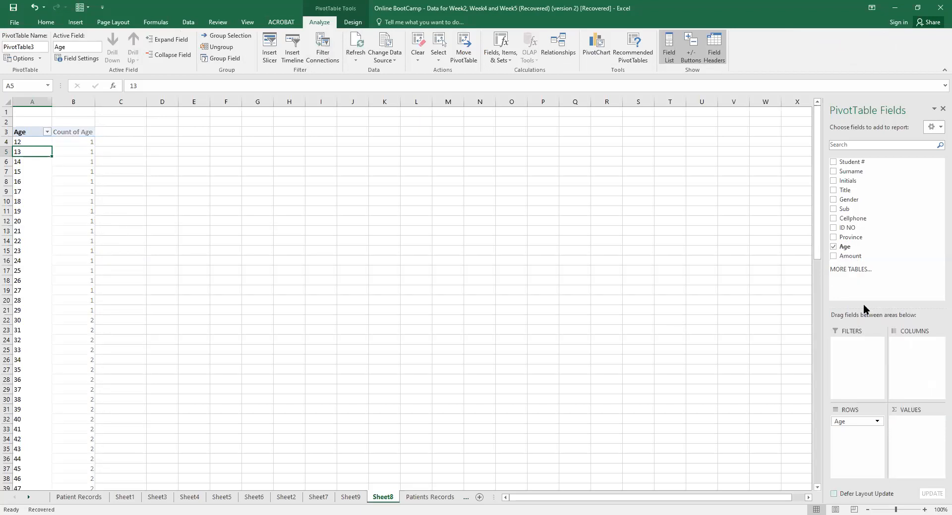
left_click(834, 246)
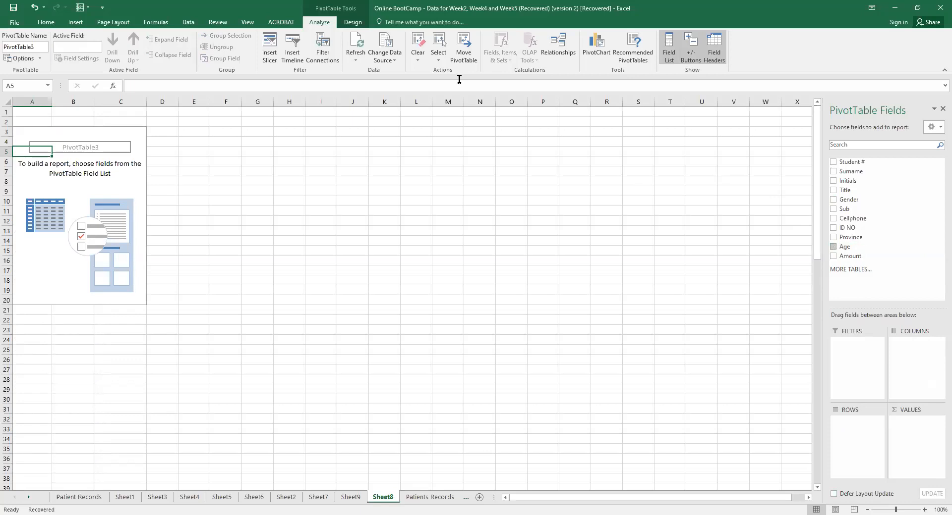
Add Age to the empty pivot table on Sheet8 and move it from the values to the rows.
left_click(832, 246)
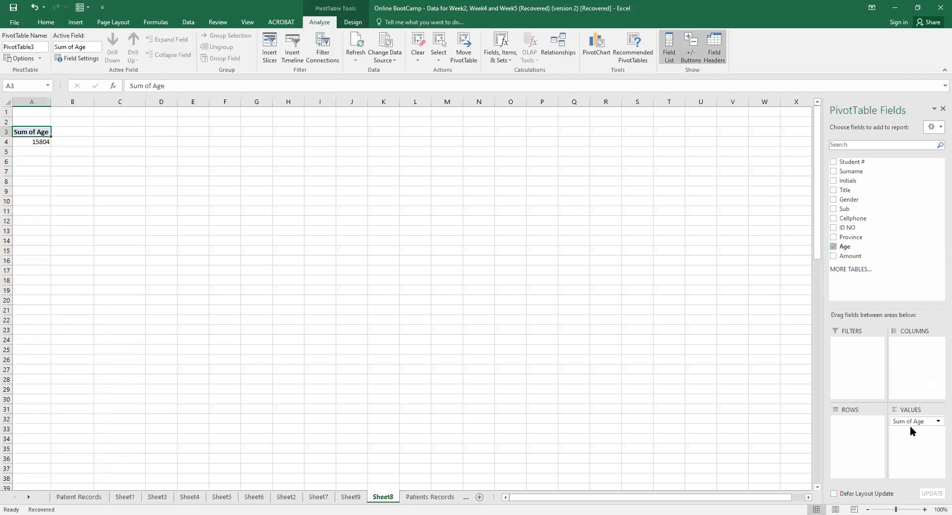
left_click_drag(907, 422, 855, 429)
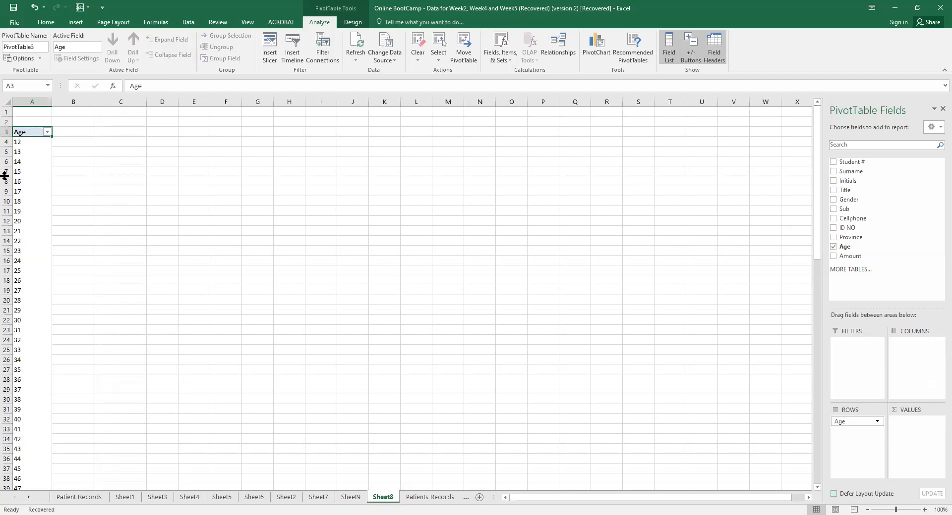
left_click(26, 152)
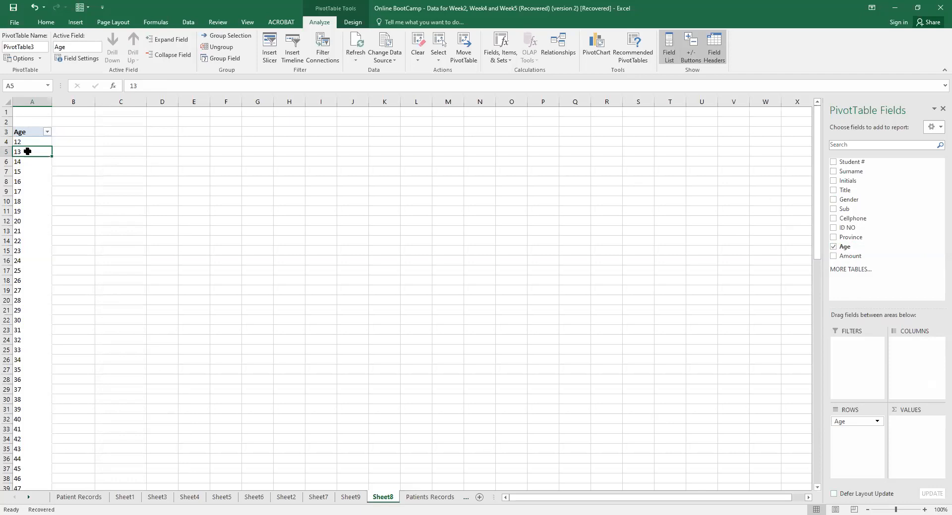
right_click(28, 152)
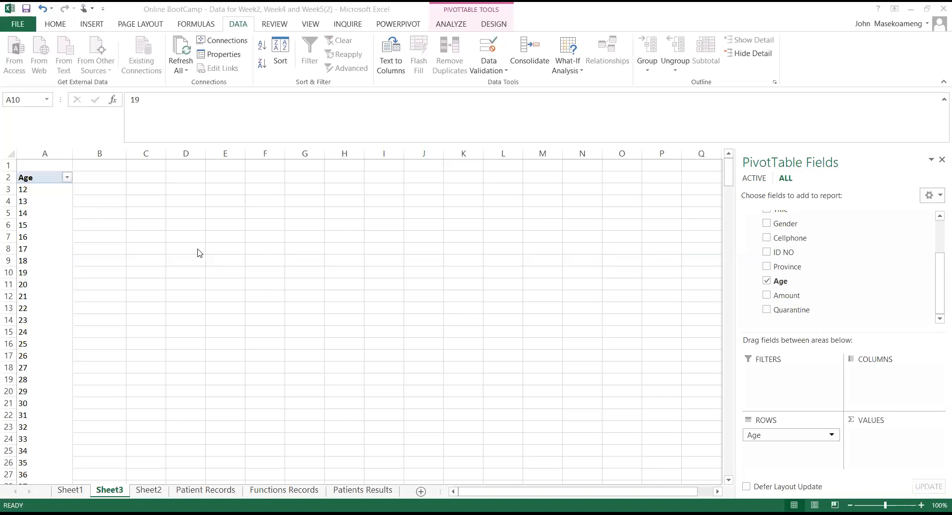
In the Week5(2) workbook, check the group options for the age 12 row label on Sheet3.
left_click(30, 189)
right_click(30, 188)
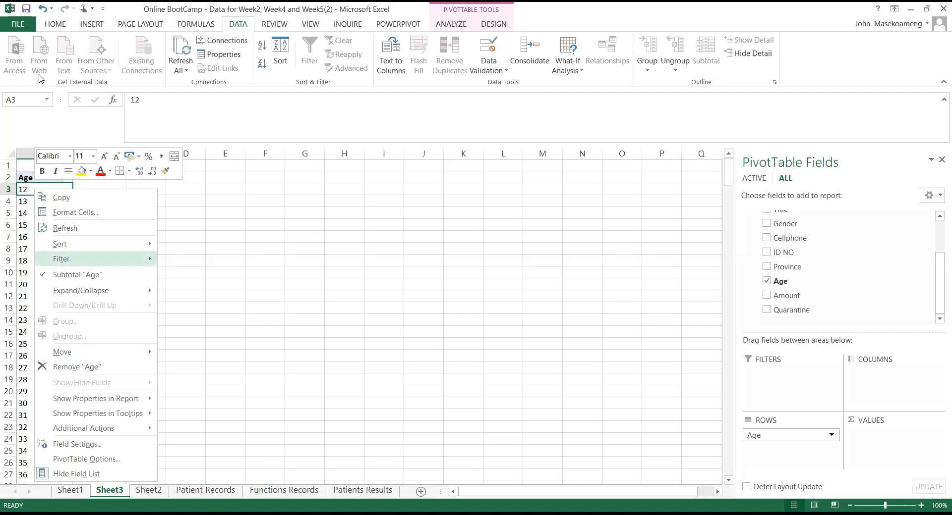
Save the workbook to the Desktop folder as an Excel Workbook, keeping its file name.
left_click(21, 28)
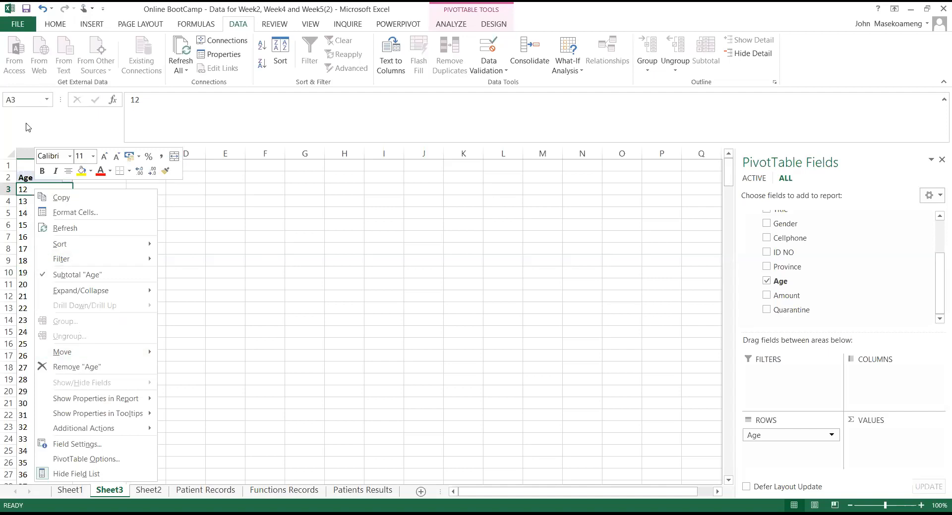
left_click(27, 134)
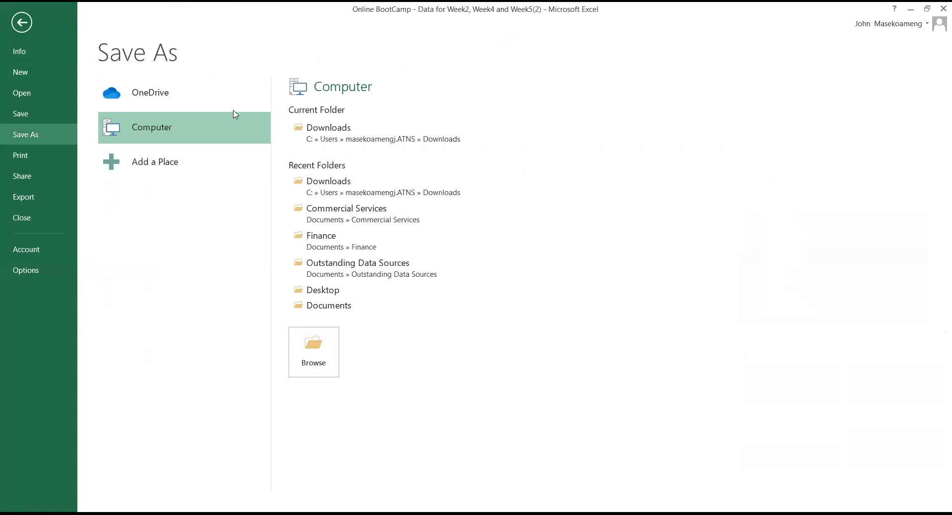
left_click(187, 131)
left_click(62, 104)
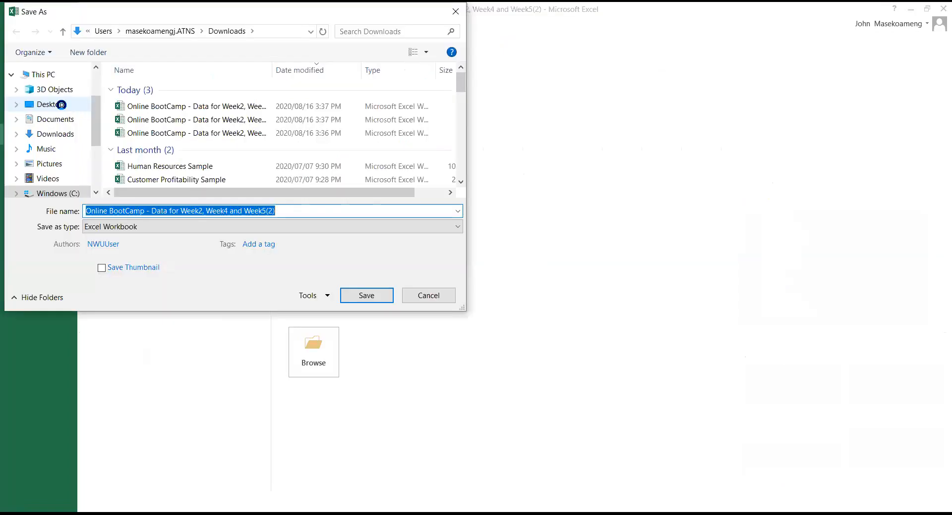
left_click(354, 296)
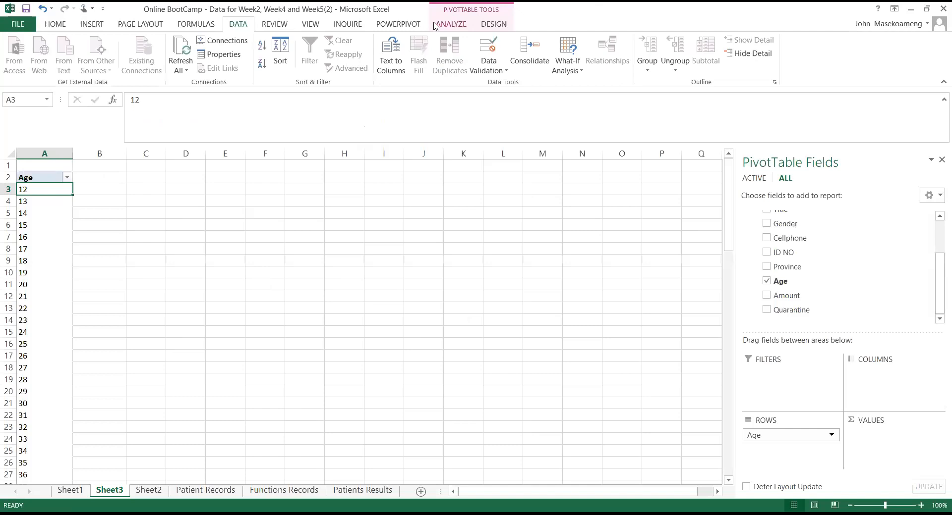
Check again whether grouping is available for the age 12 row label on Sheet3.
key("shift+F10")
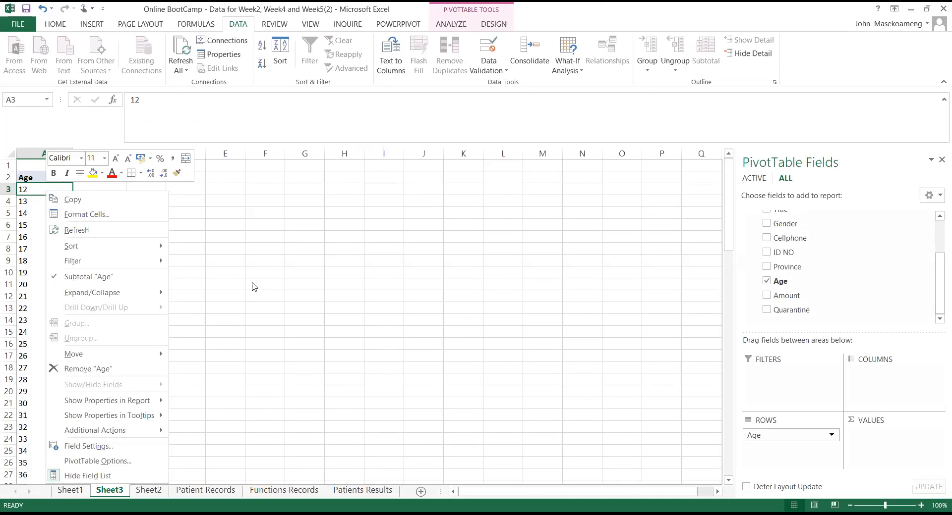
key("Escape")
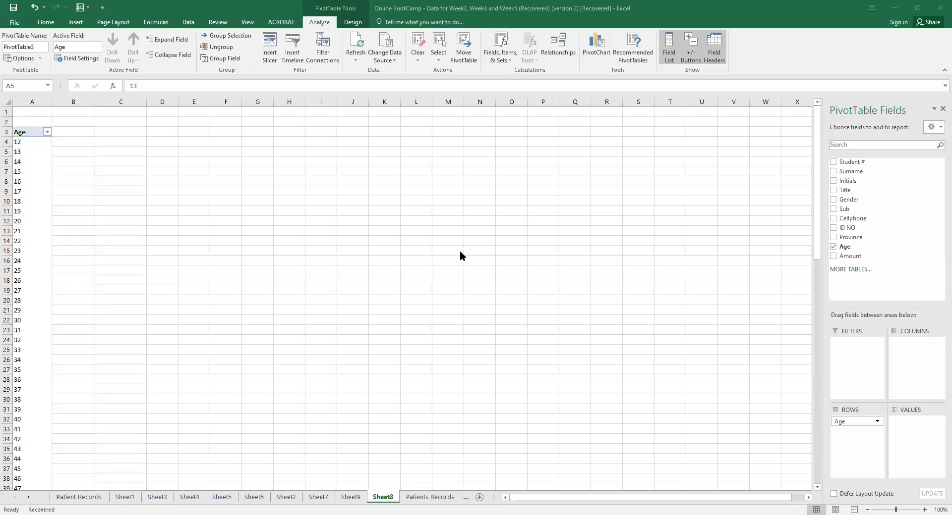
Group the Age rows of the Sheet8 pivot table from 0 to 100 by 10, and add Age and Amount to the values.
left_click(21, 151)
right_click(23, 152)
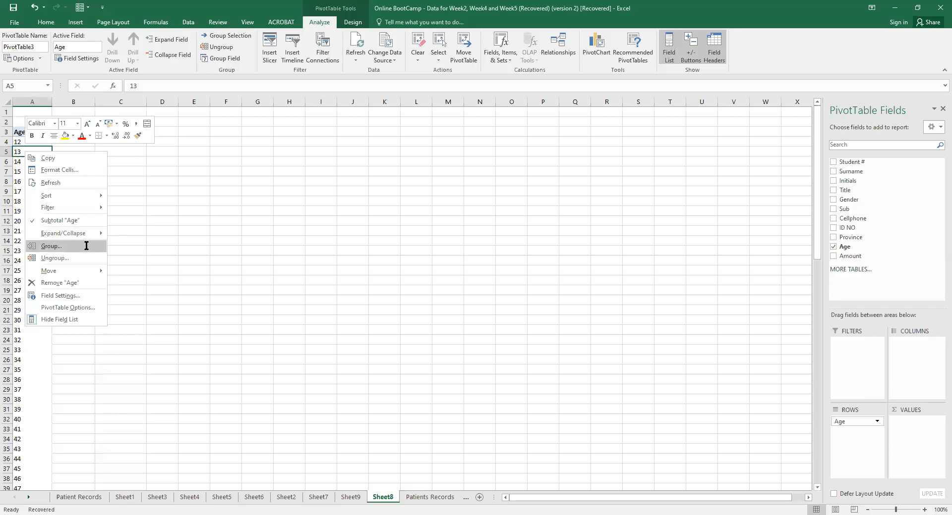
left_click(59, 246)
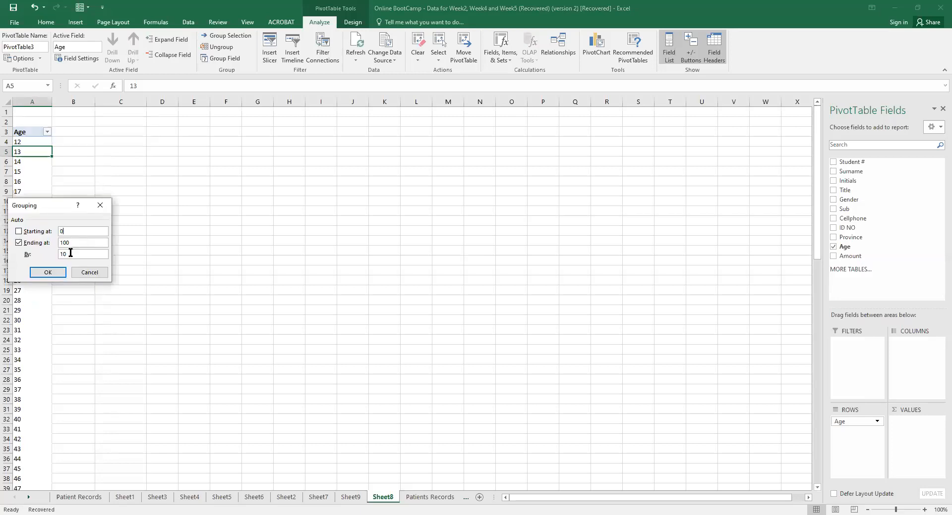
left_click(61, 269)
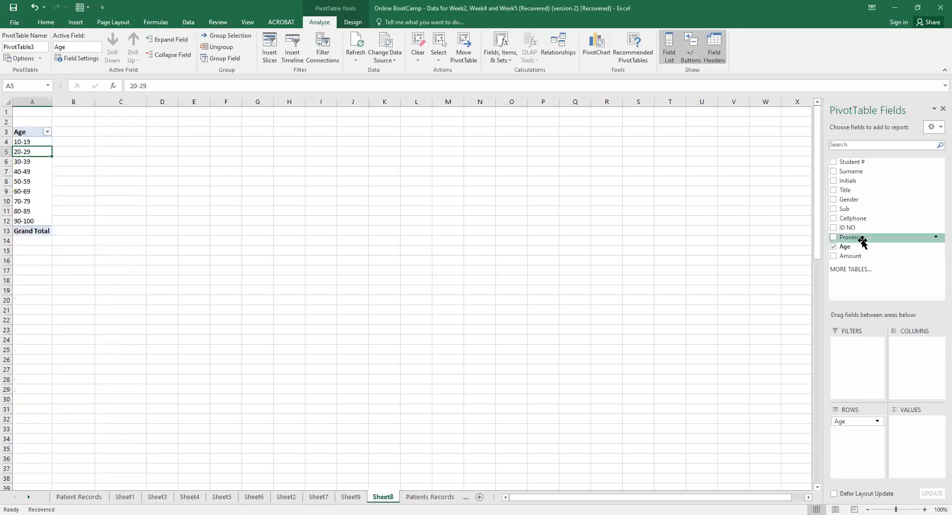
left_click_drag(852, 248, 914, 426)
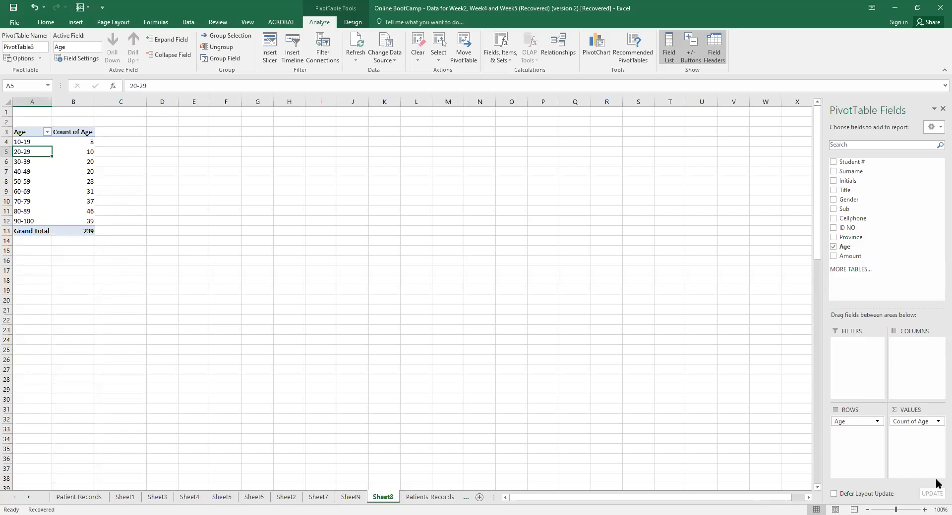
left_click_drag(849, 258, 912, 441)
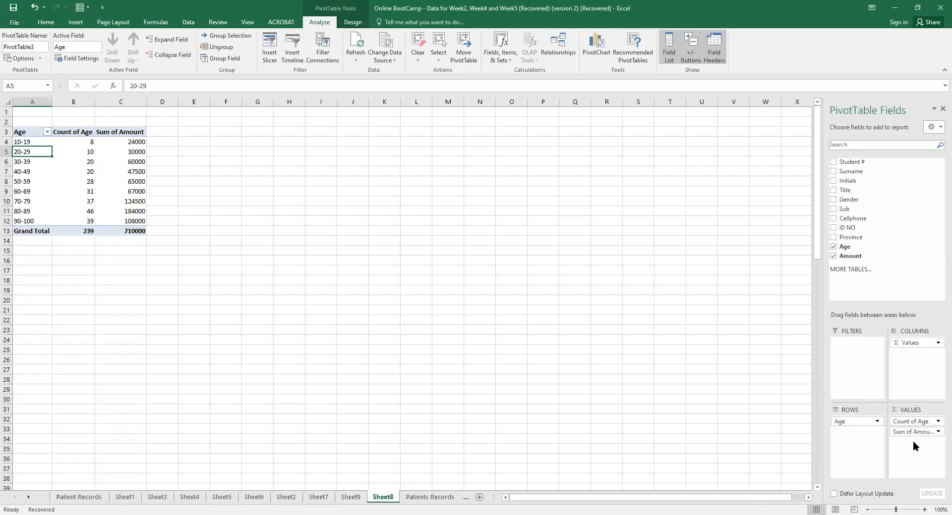
View the layout, totals and filter settings in the PivotTable Options for the Sheet8 pivot table without changing them.
left_click(132, 142)
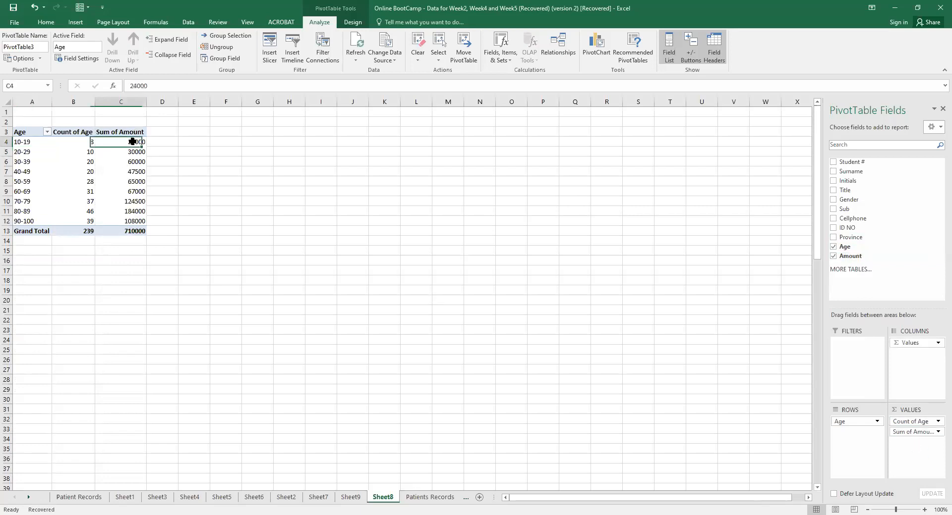
right_click(132, 142)
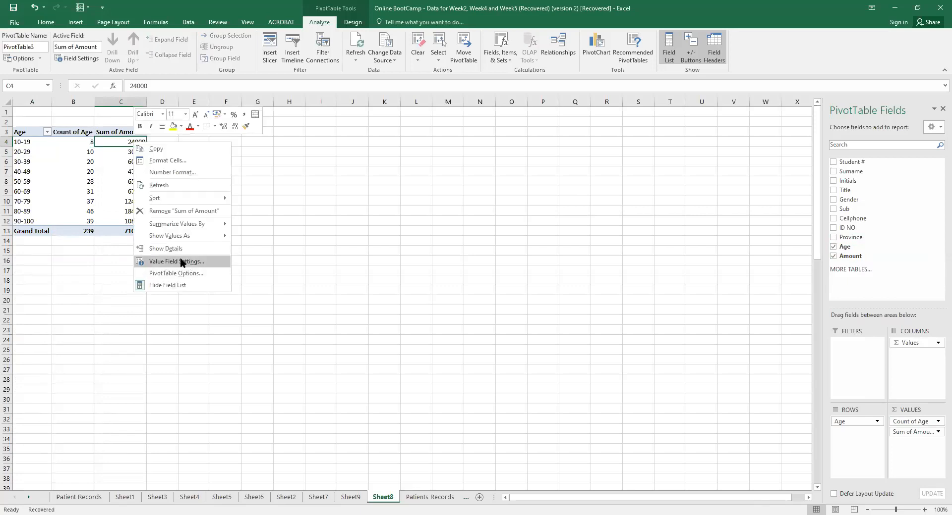
right_click(120, 139)
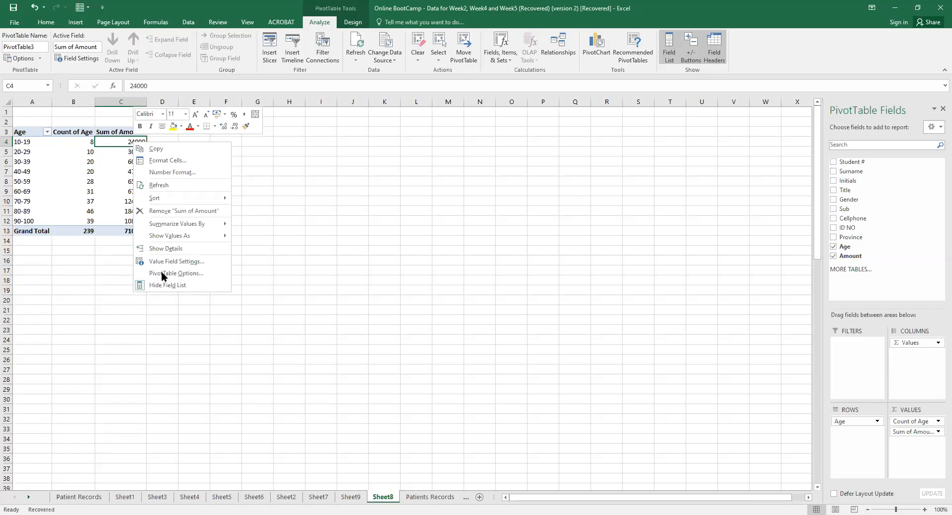
left_click(162, 271)
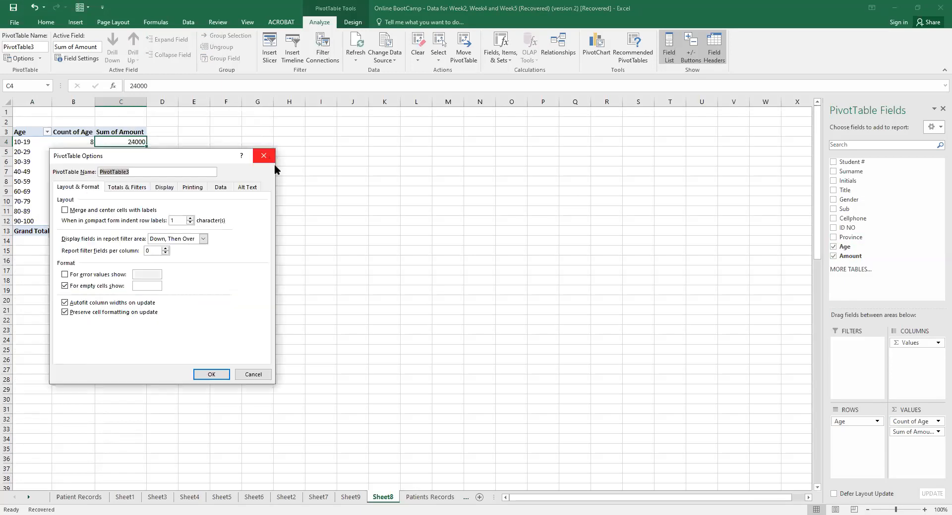
left_click(135, 183)
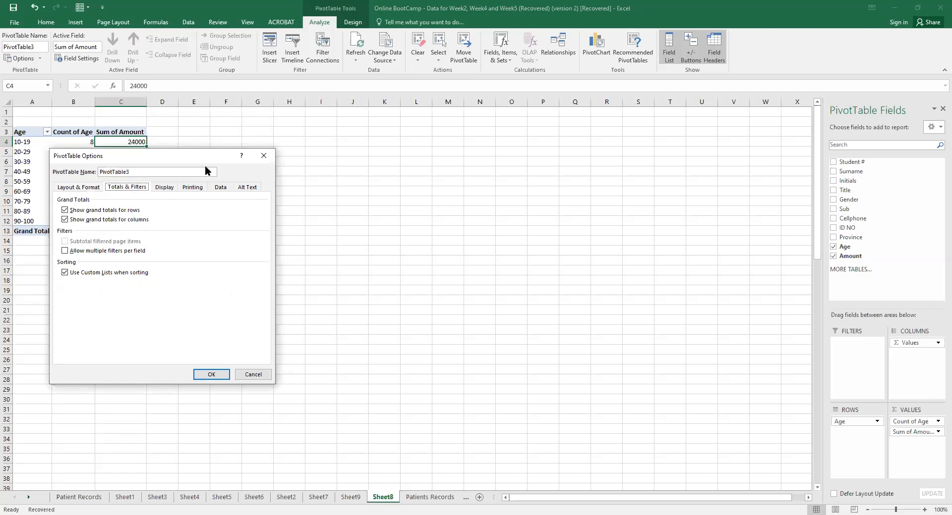
left_click(258, 160)
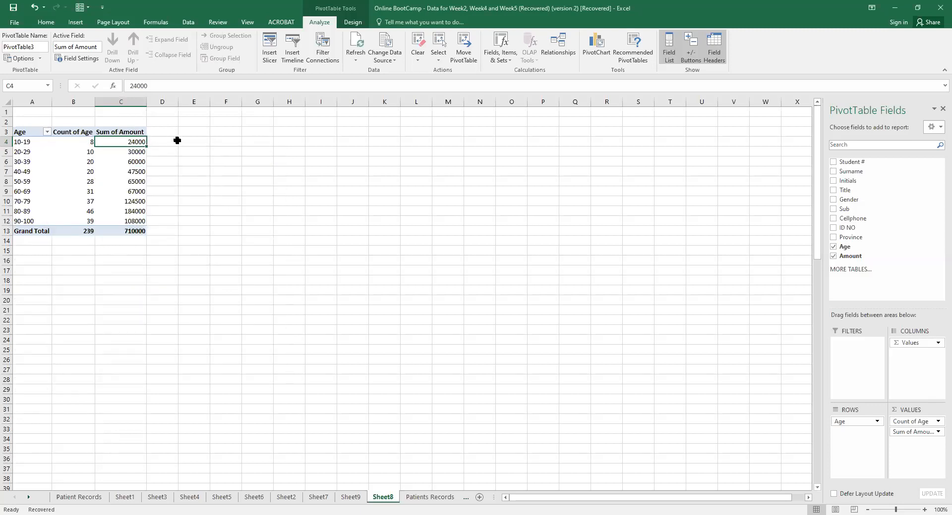
left_click(217, 193)
Examine the grand totals and report layout choices in the pivot table's design options.
left_click(98, 162)
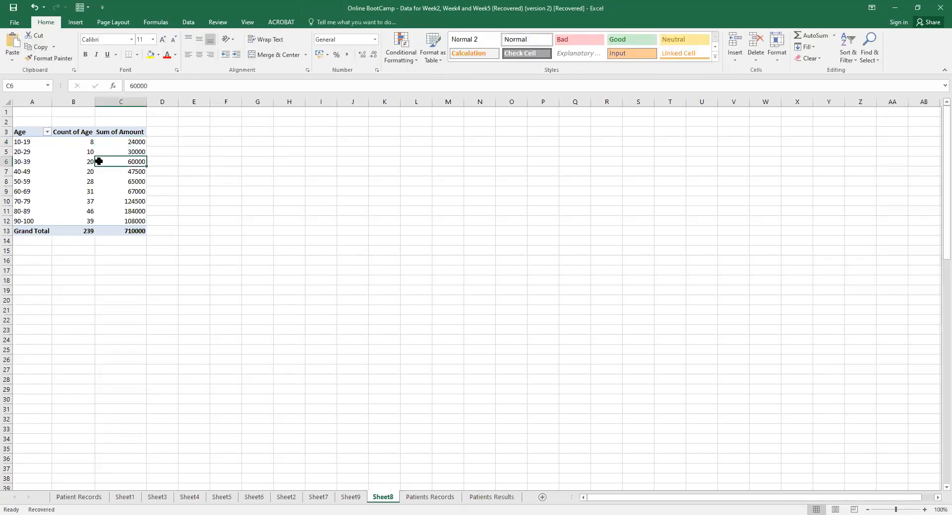
left_click(352, 21)
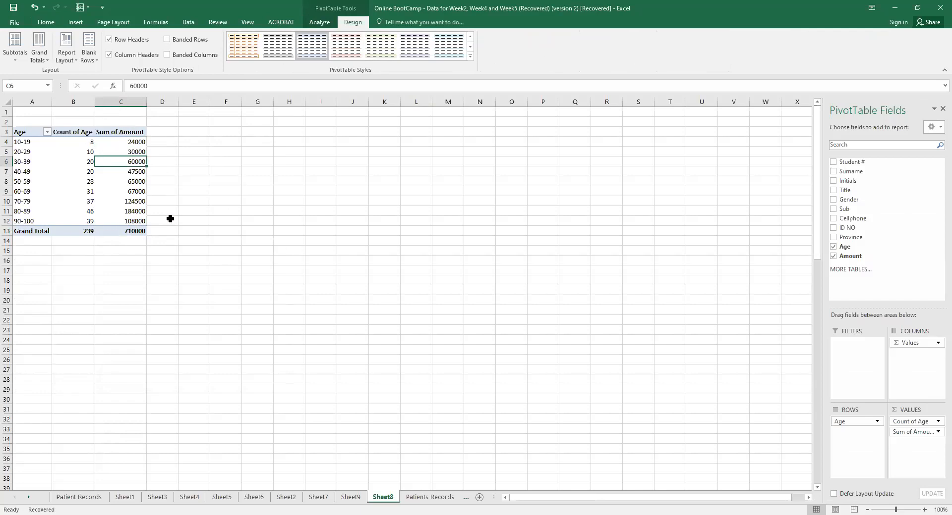
left_click(46, 61)
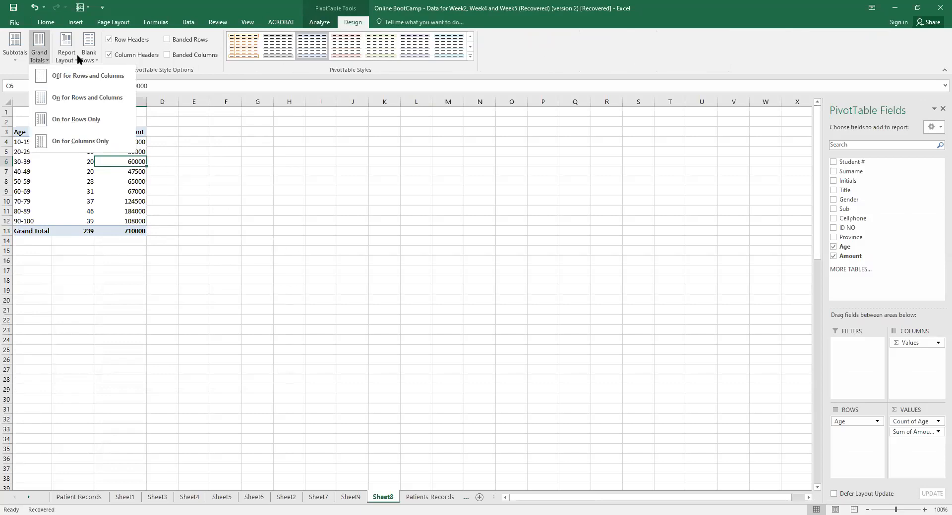
left_click(67, 55)
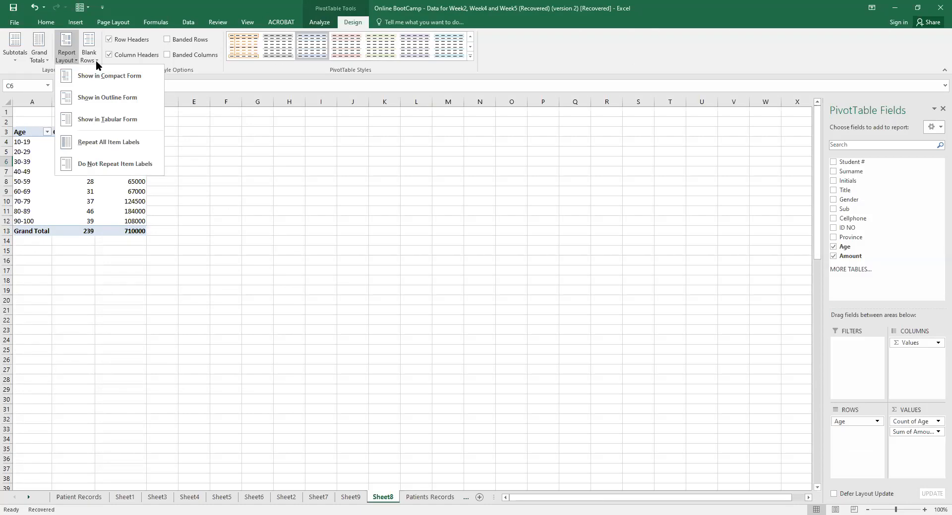
left_click(48, 58)
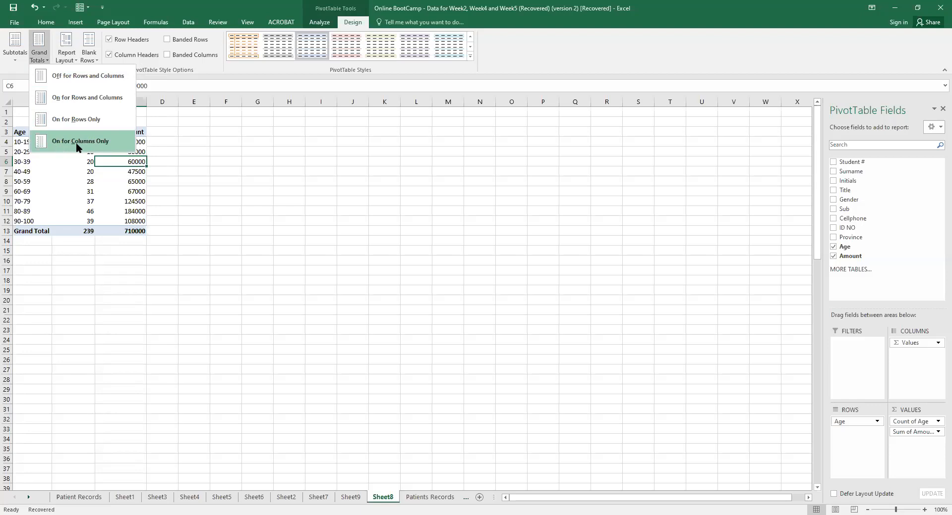
left_click(129, 258)
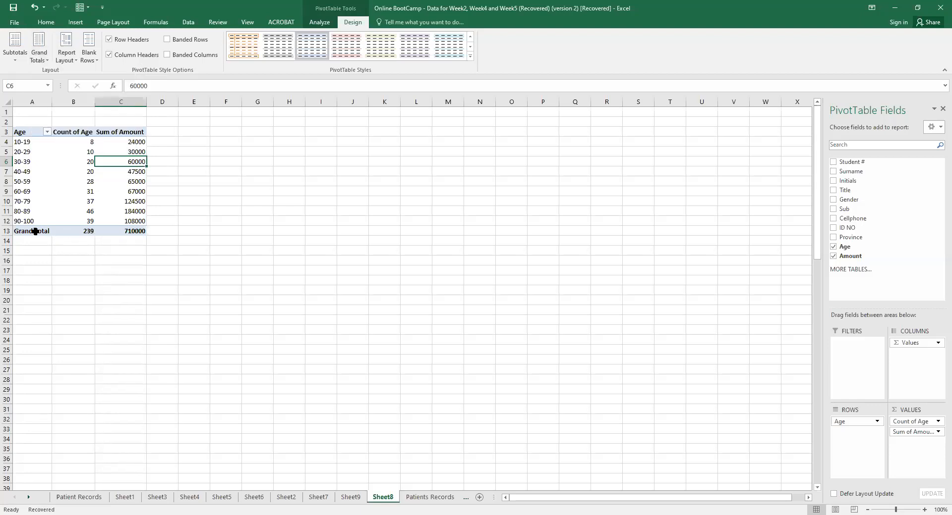
Set the pivot table's grand totals to On for Rows and Columns.
left_click(44, 60)
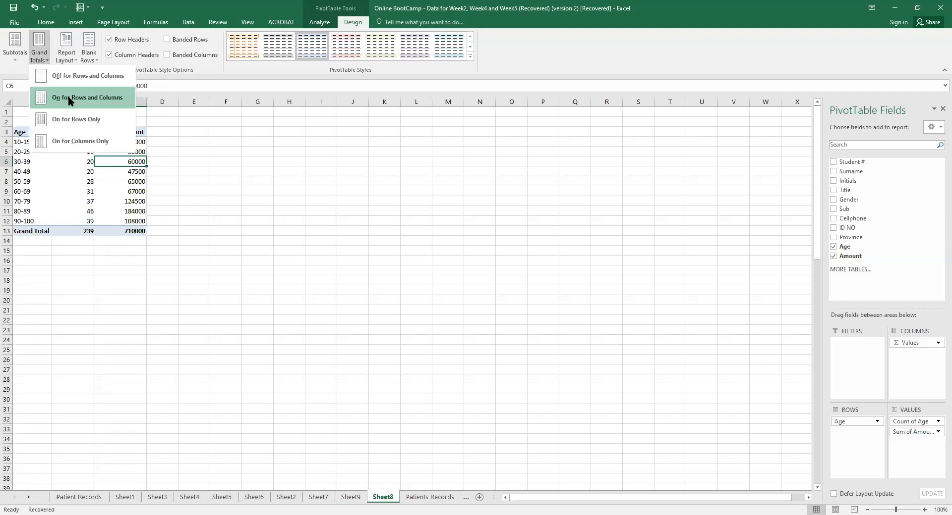
left_click(68, 97)
left_click(76, 153)
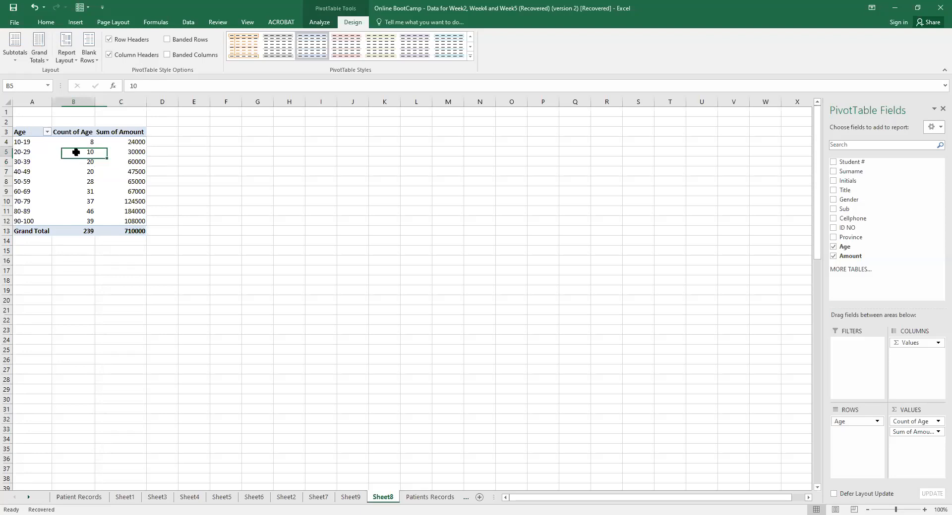
left_click(45, 60)
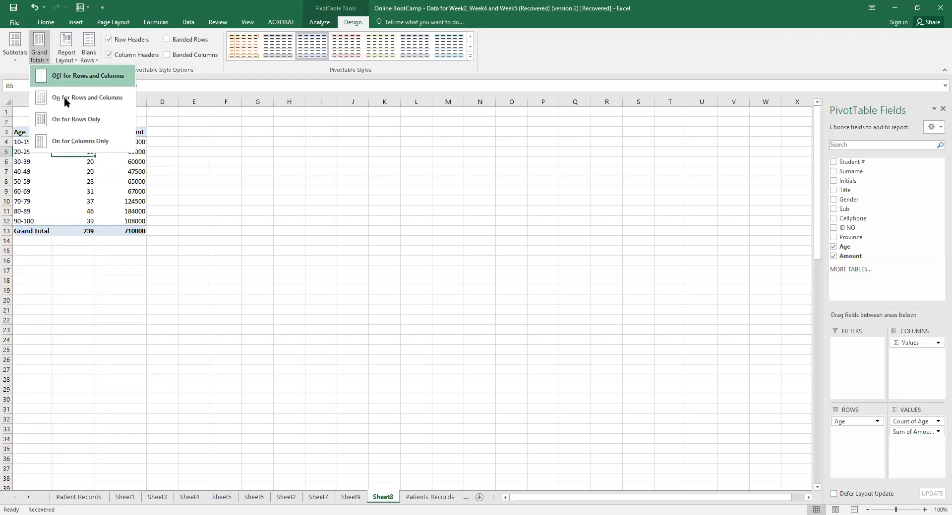
left_click(208, 175)
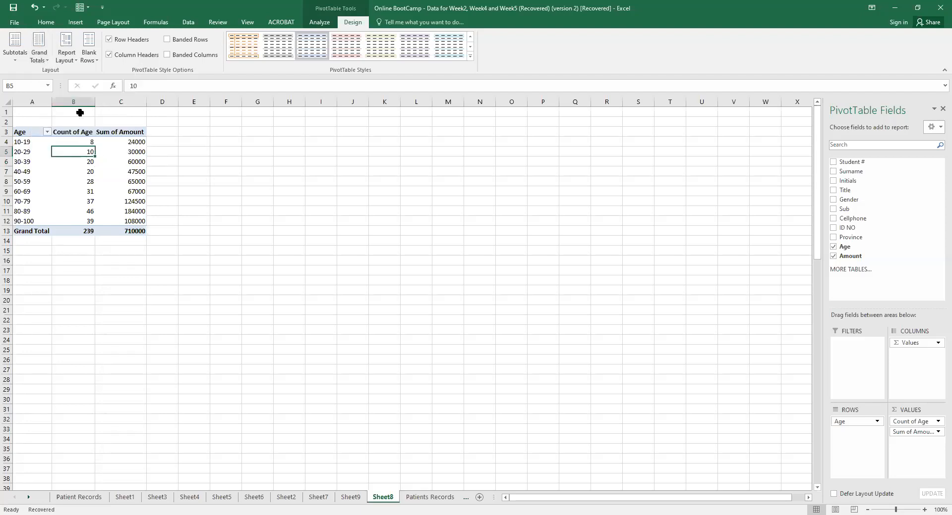
left_click(49, 57)
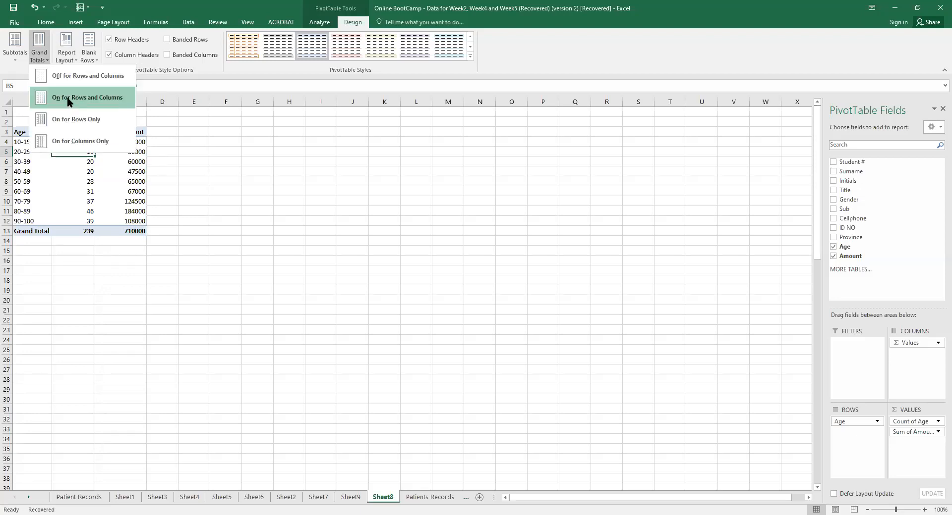
left_click(68, 101)
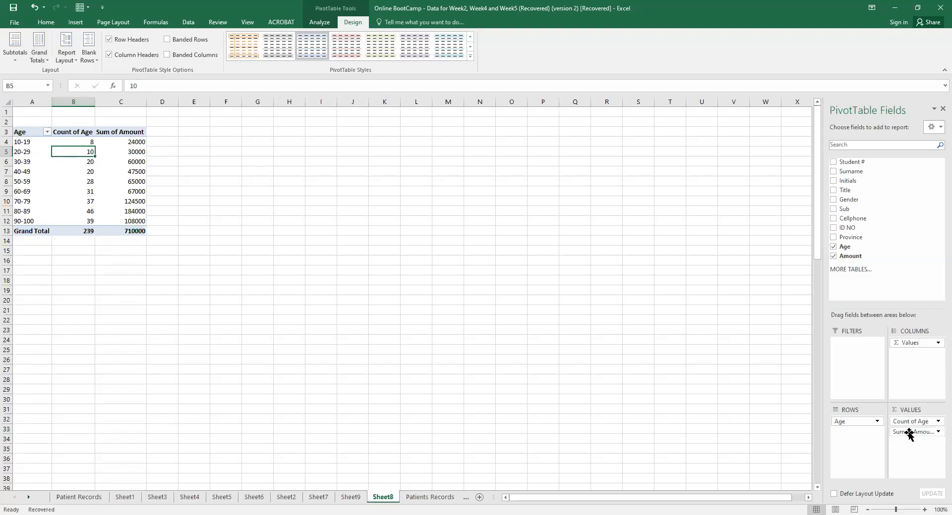
Move the Age field from the pivot table's rows to its columns.
left_click_drag(843, 422, 920, 347)
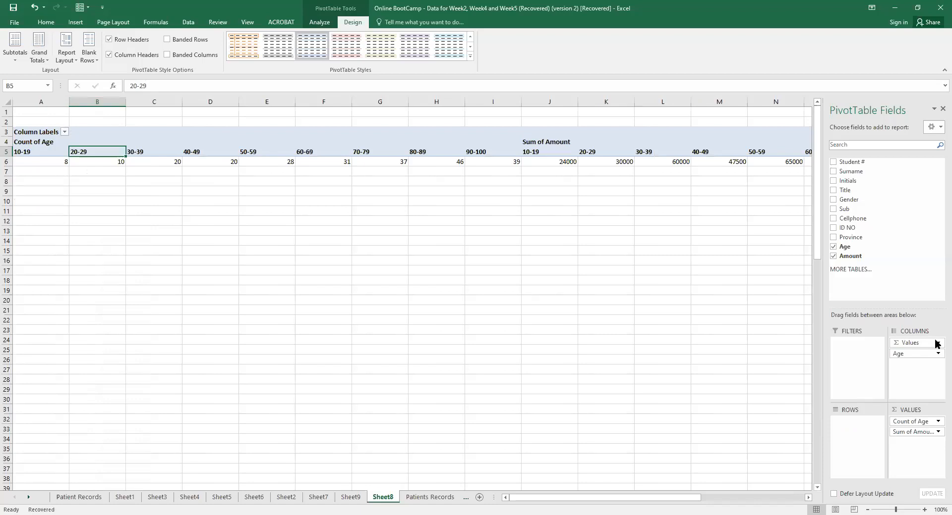
Rearrange the pivot table to count Age for each Province row across the age-group columns, removing the existing value fields.
left_click(935, 343)
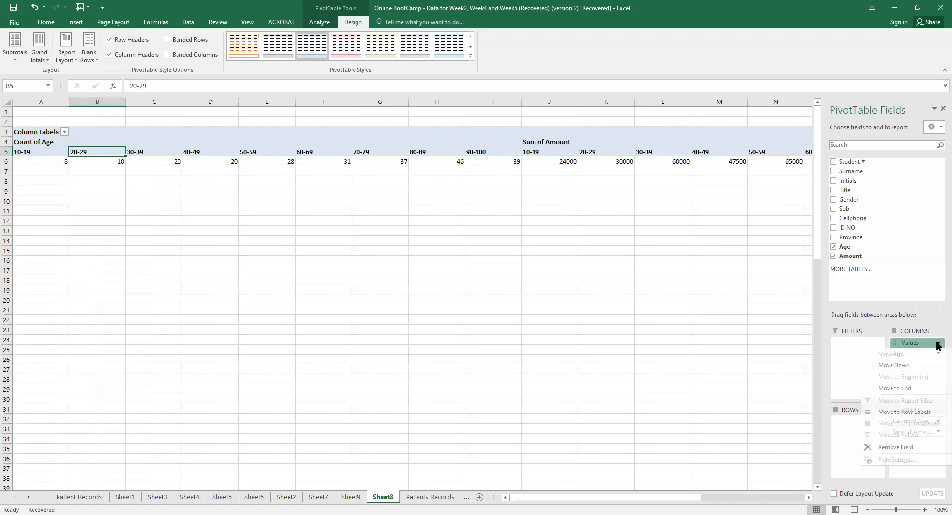
left_click(887, 448)
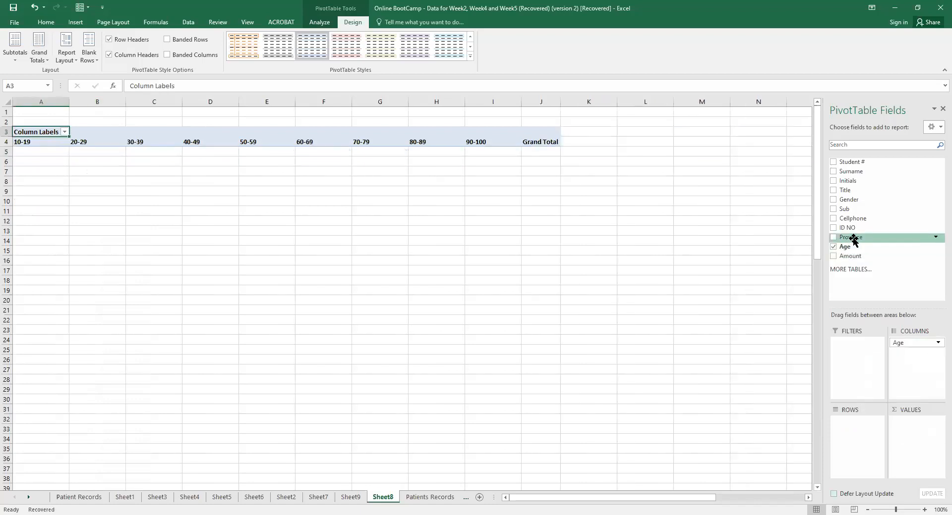
left_click_drag(852, 241, 856, 425)
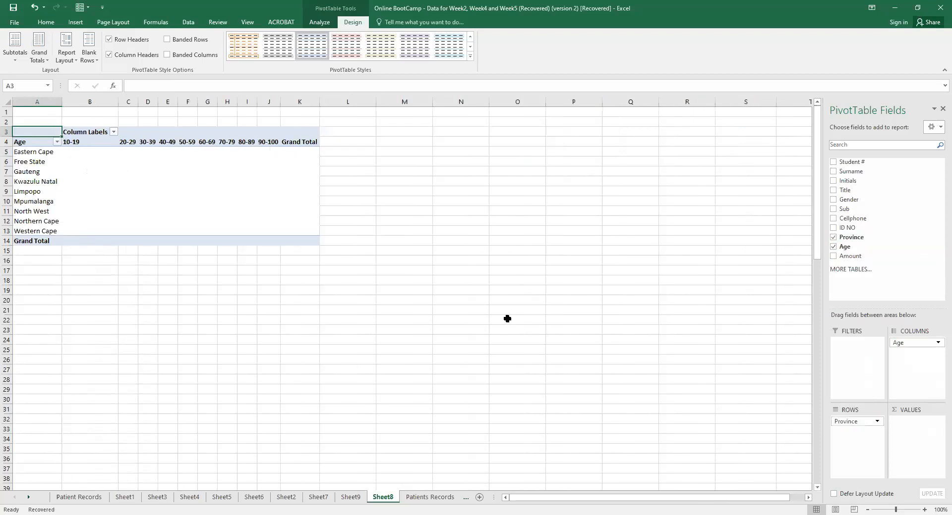
left_click_drag(845, 247, 913, 431)
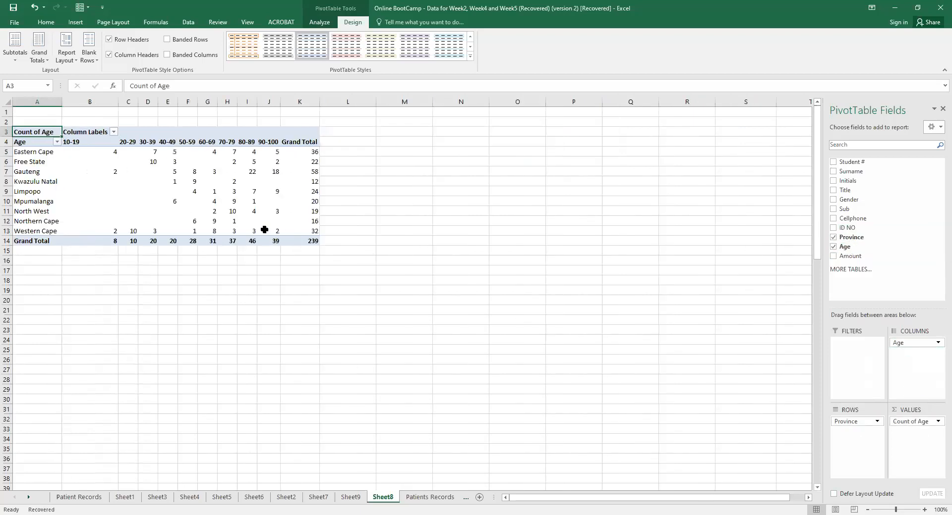
Examine the pivot table's grand total column and its grand total row.
left_click(47, 60)
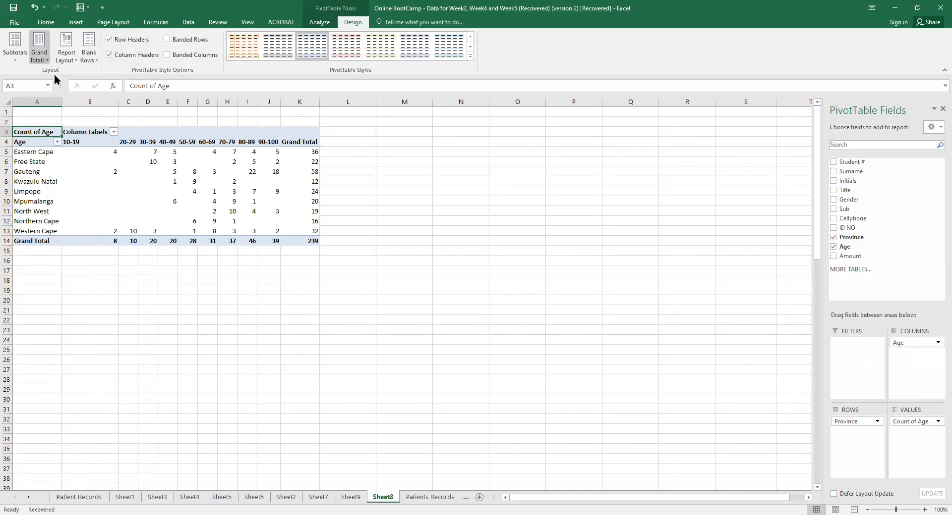
left_click(301, 102)
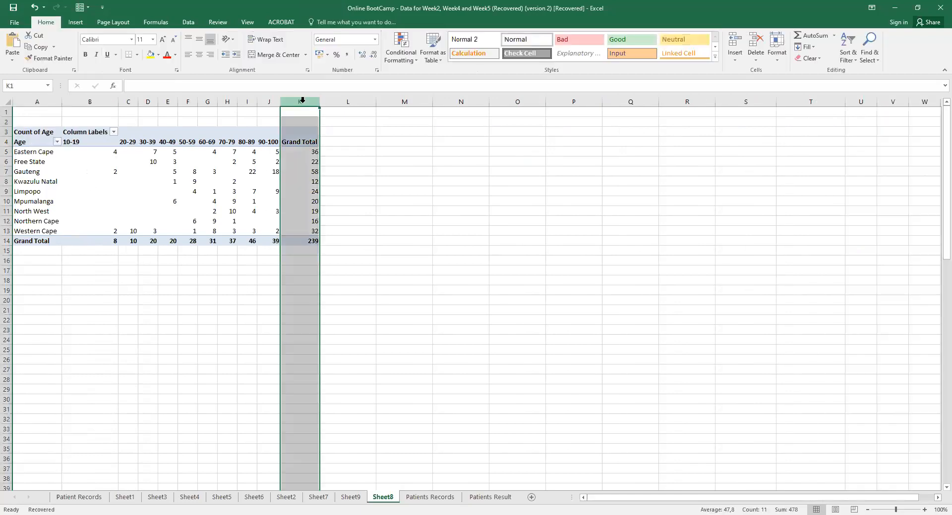
left_click(7, 241)
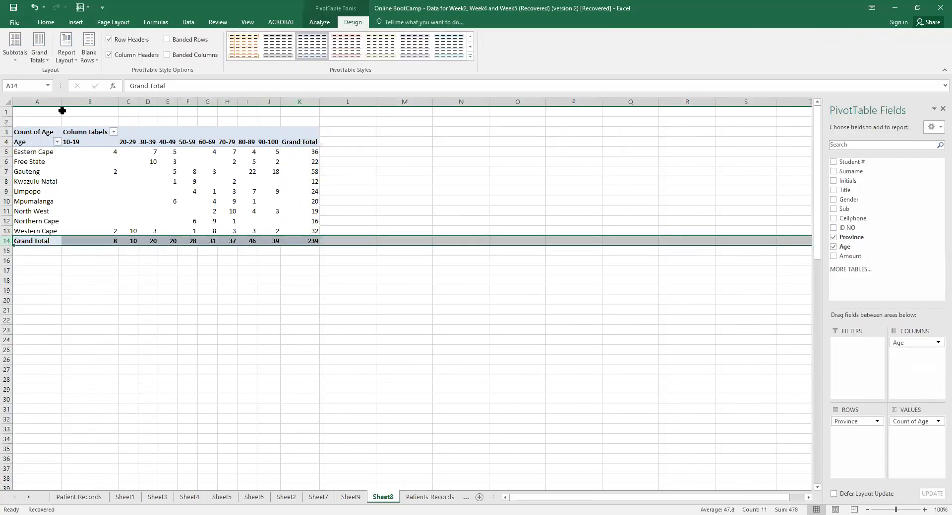
left_click(97, 171)
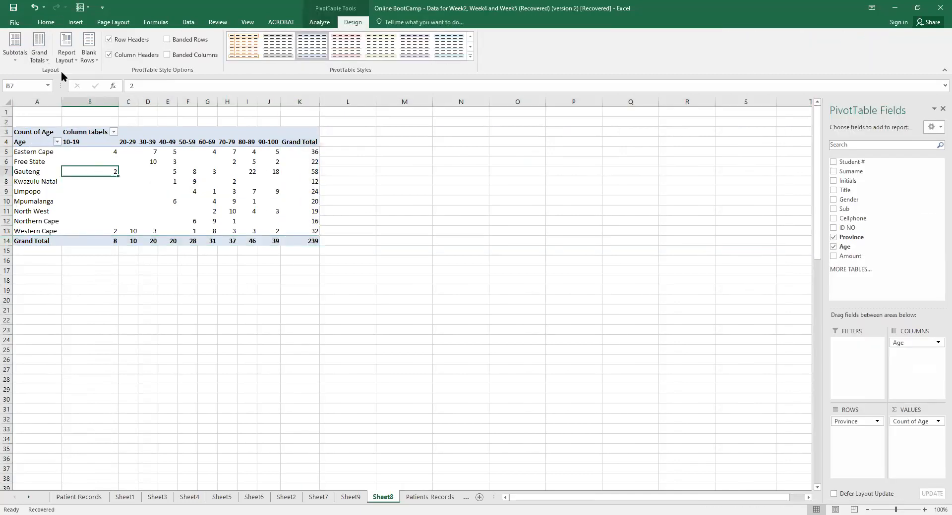
Set the pivot table's grand totals to On for Rows Only and check row 14.
left_click(49, 58)
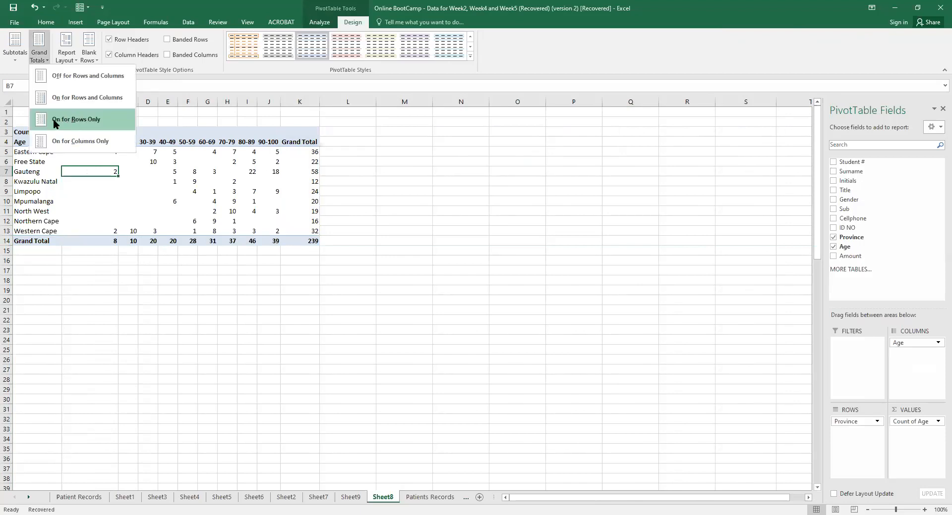
left_click(55, 123)
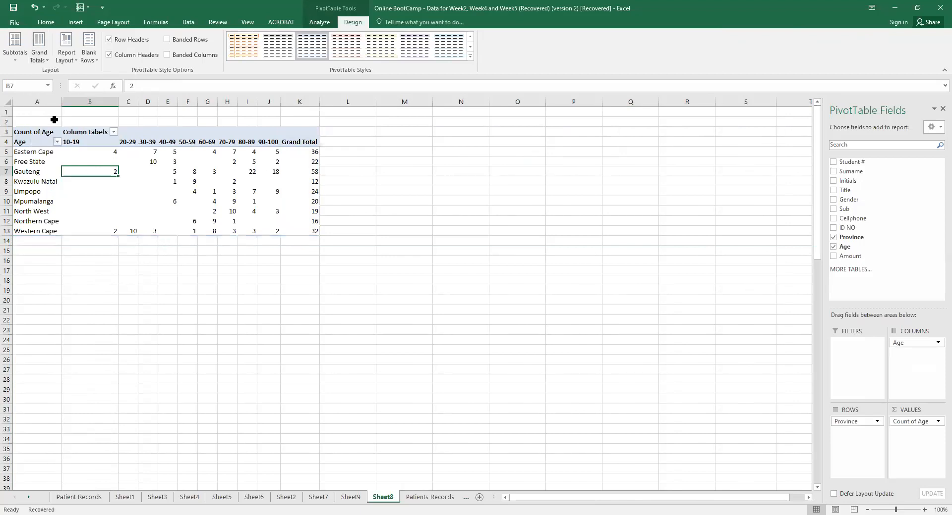
left_click(7, 242)
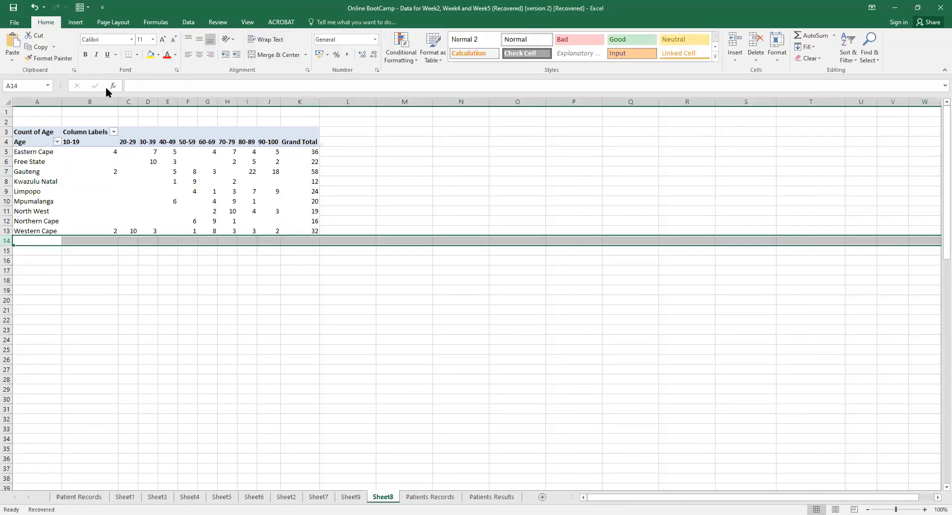
Set the pivot table's grand totals to On for Columns Only.
left_click(164, 230)
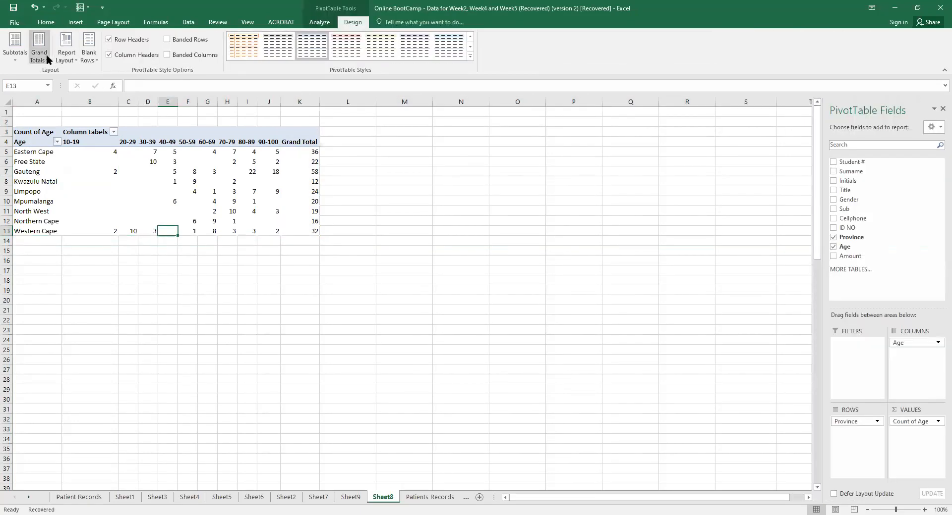
left_click(47, 55)
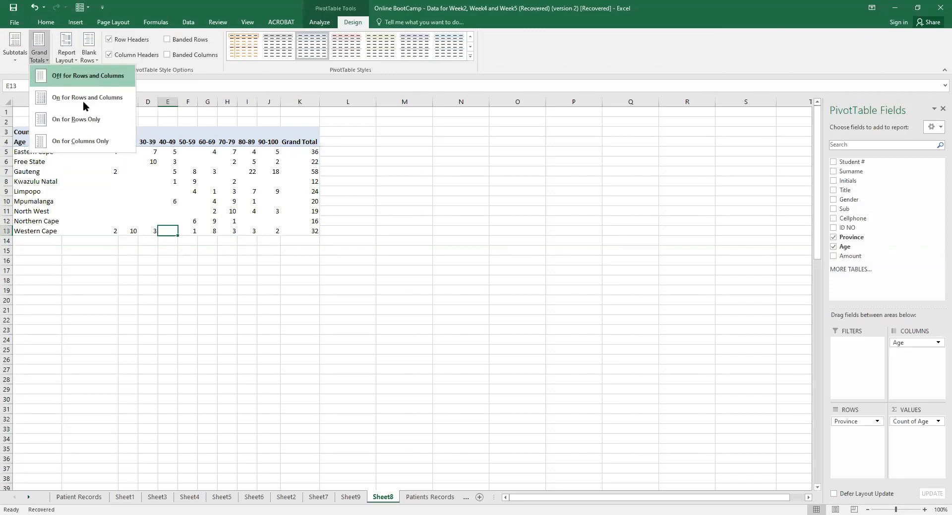
left_click(86, 143)
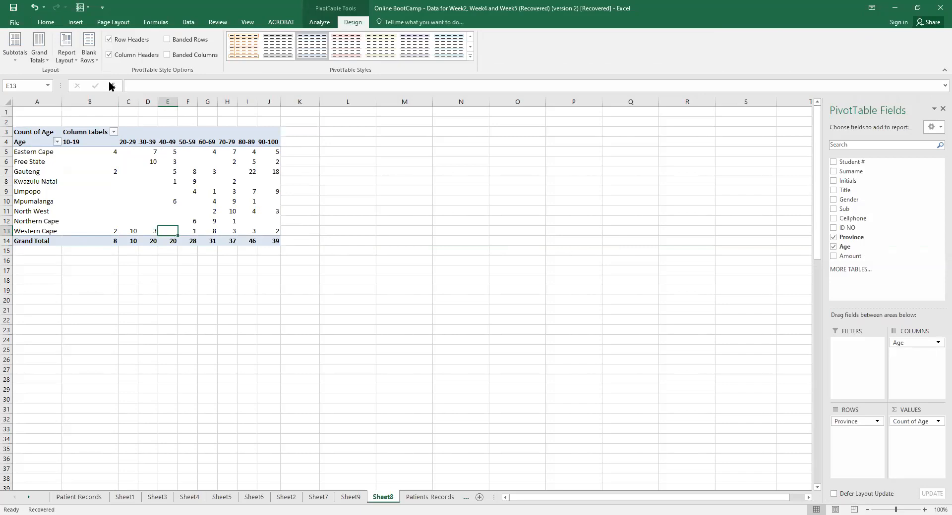
Compare the pivot table's Outline Form and Tabular Form report layouts, leaving it in Outline Form.
left_click(76, 58)
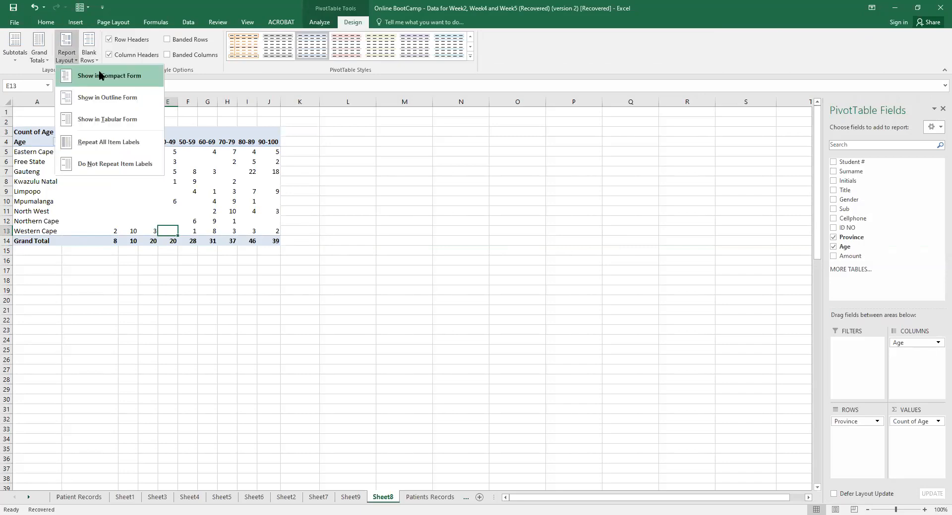
left_click(110, 100)
left_click(75, 58)
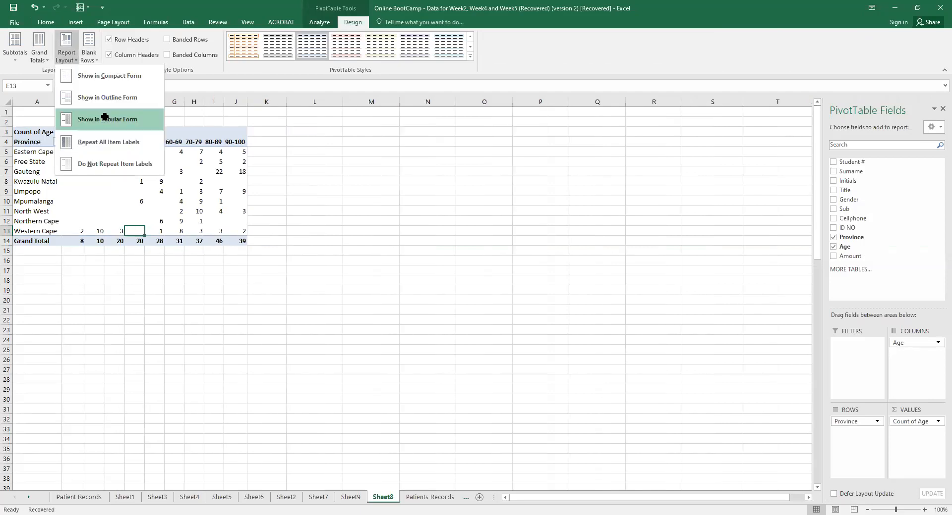
left_click(104, 118)
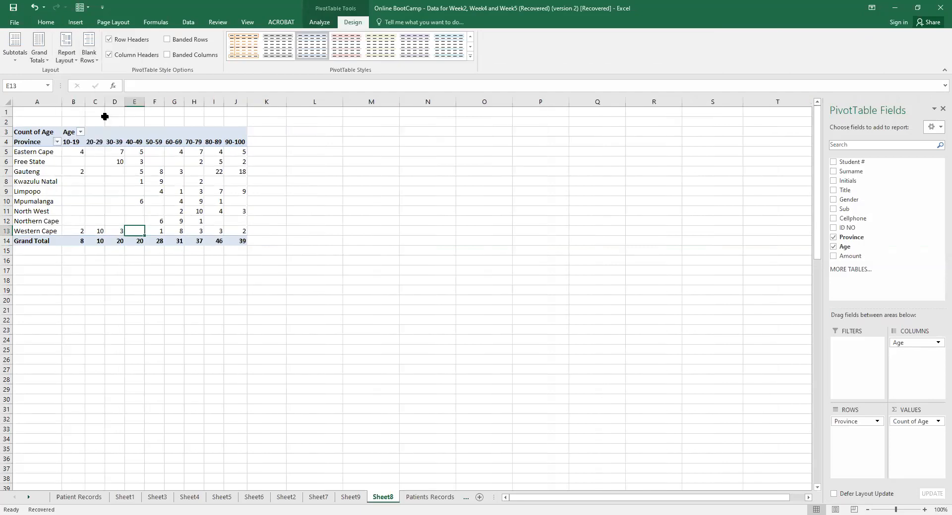
left_click(76, 58)
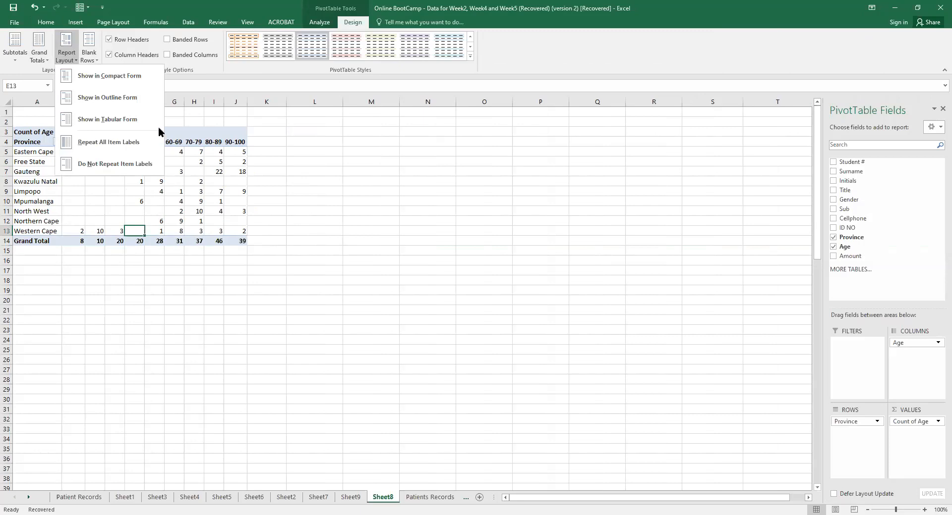
left_click(109, 101)
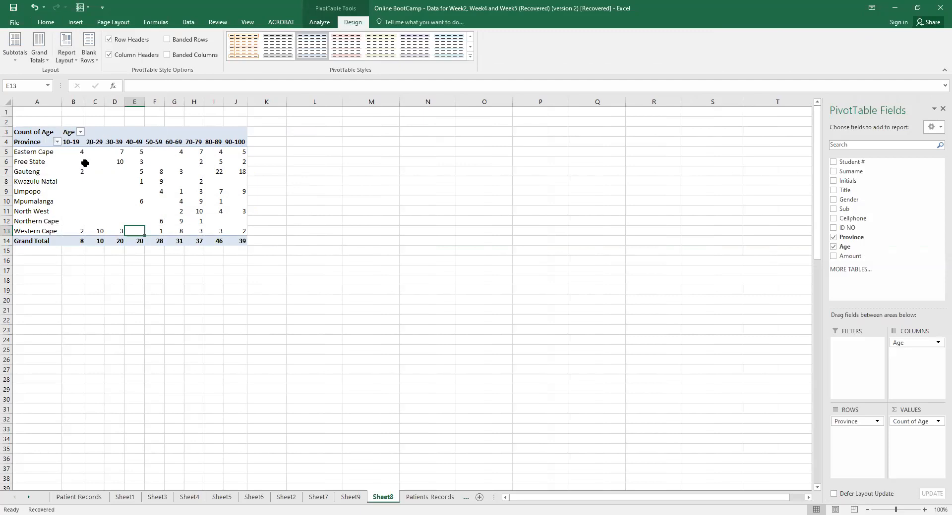
Review the pivot table's report layout choices without changing the layout.
left_click(172, 284)
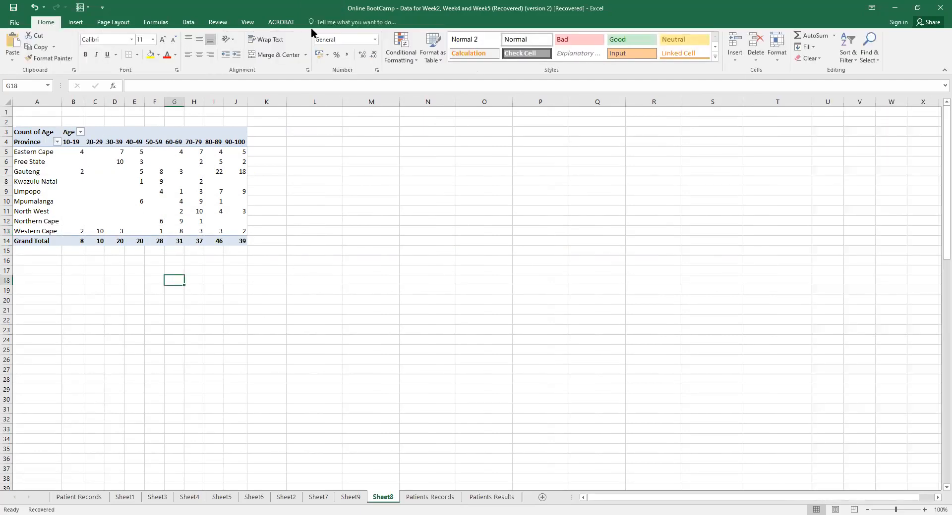
left_click(114, 159)
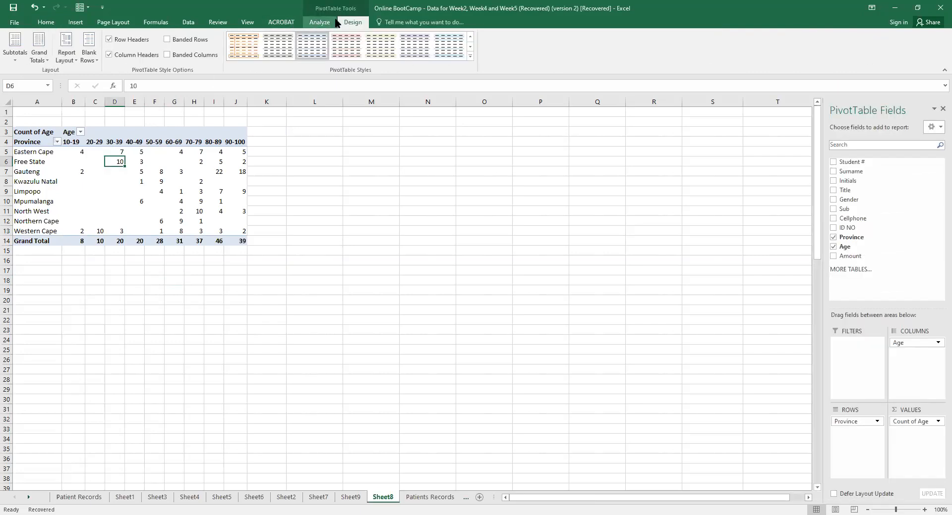
left_click(76, 58)
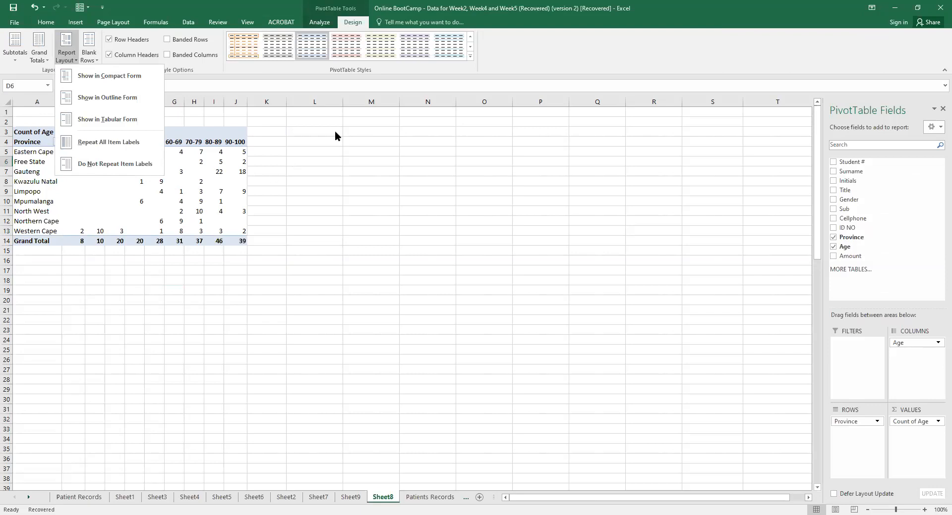
left_click(384, 67)
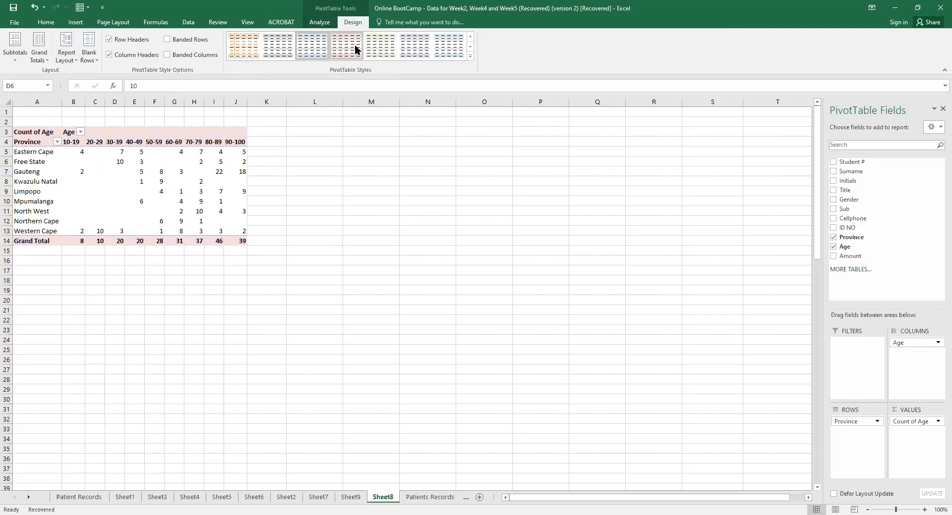
Try a colored pivot table style and settle on the light black style with column borders.
left_click(469, 46)
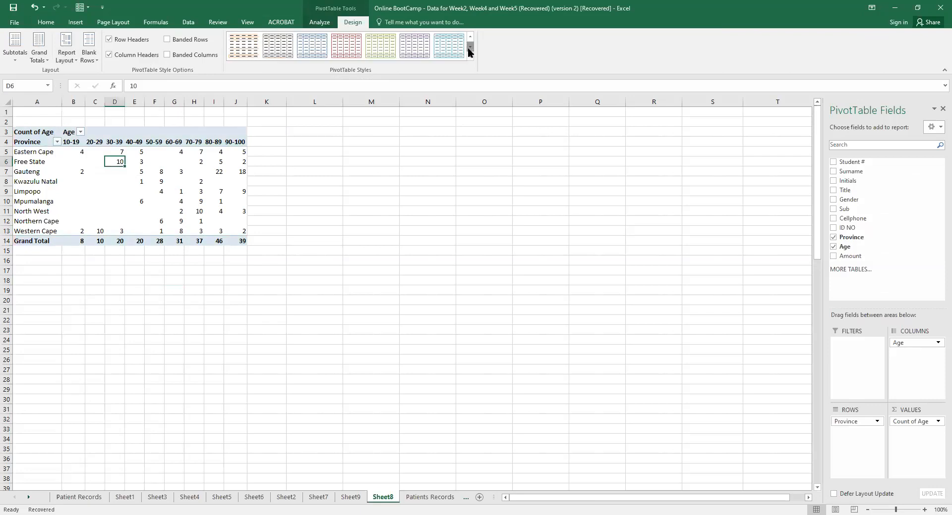
left_click(348, 48)
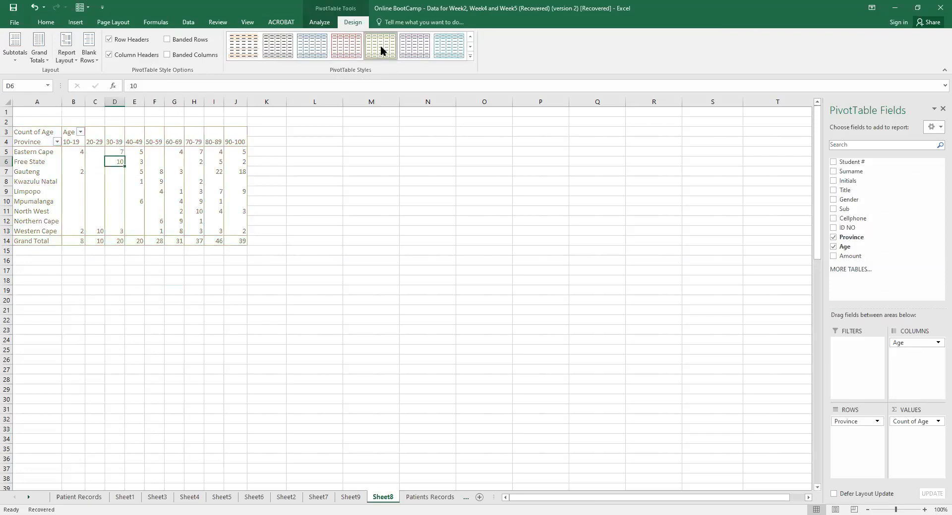
left_click(289, 37)
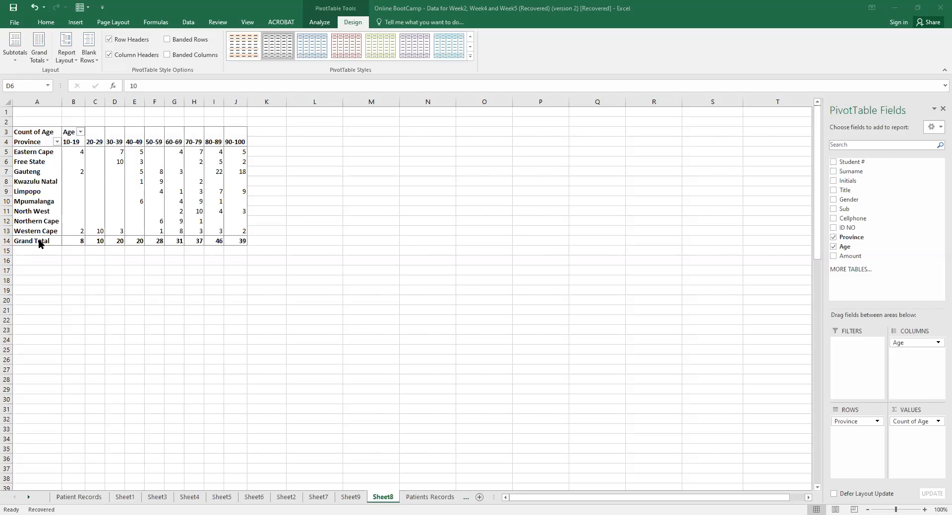
Look through the workbook's other sheets, including Sheet7, Sheet1 and Patients Results, and return to Sheet8.
left_click(344, 498)
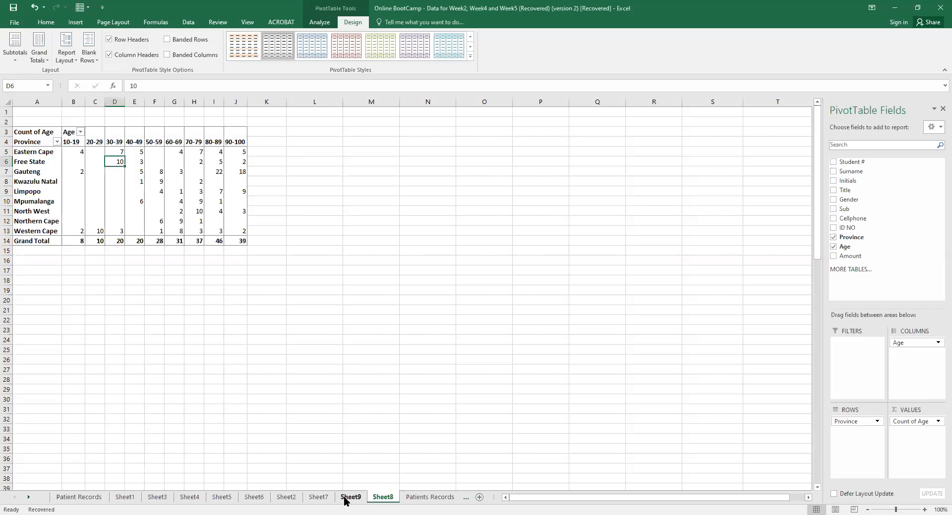
left_click(319, 497)
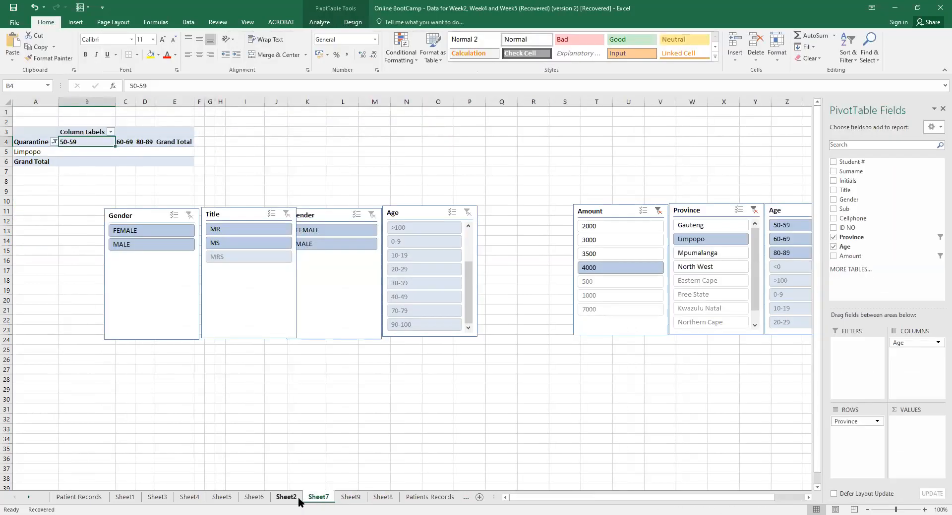
left_click(298, 500)
left_click(254, 499)
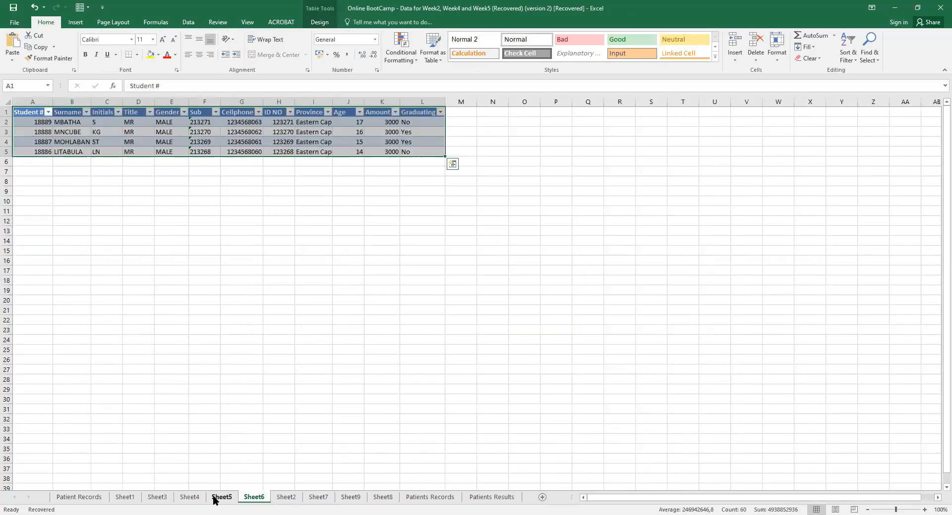
left_click(215, 498)
left_click(196, 499)
left_click(164, 498)
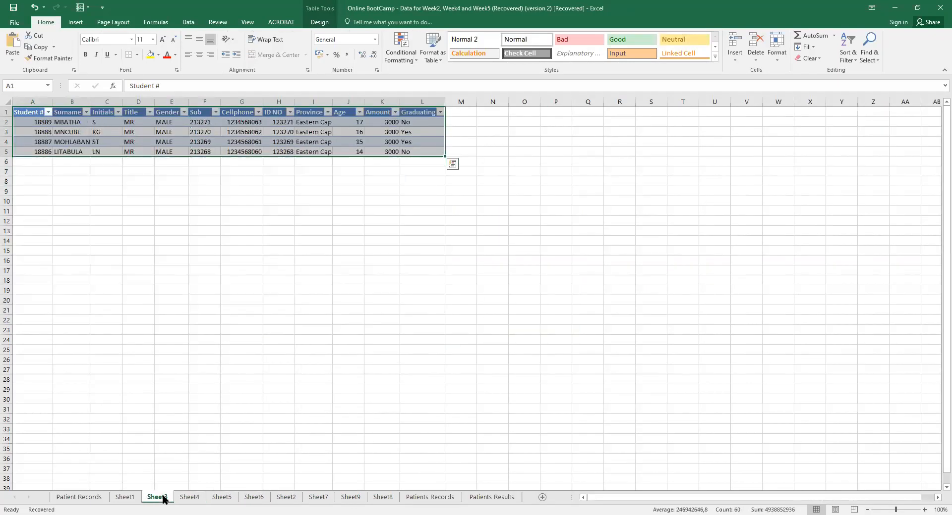
left_click(127, 497)
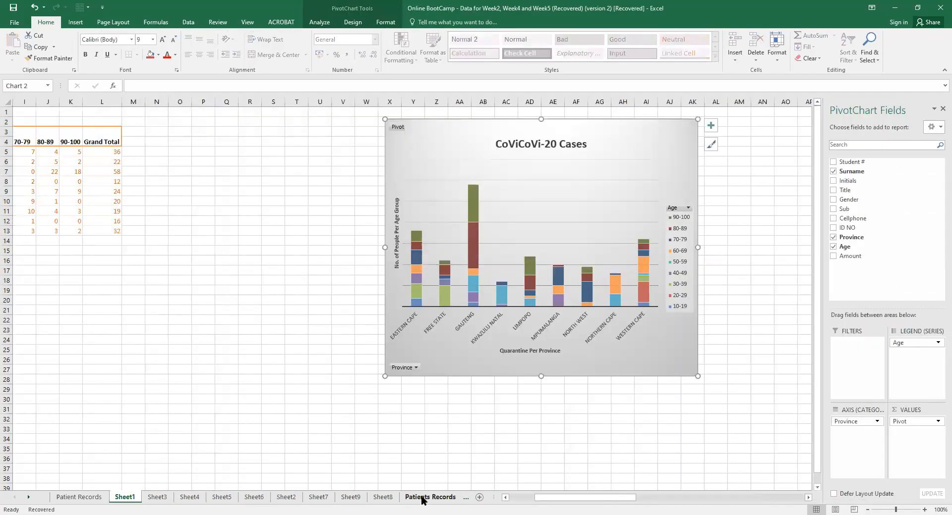
left_click(423, 498)
left_click(429, 498)
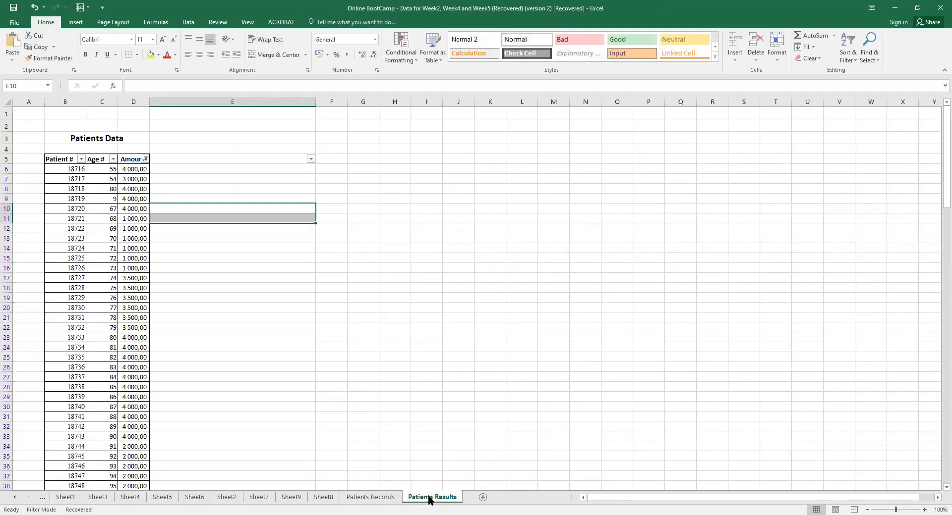
left_click(368, 498)
left_click(321, 498)
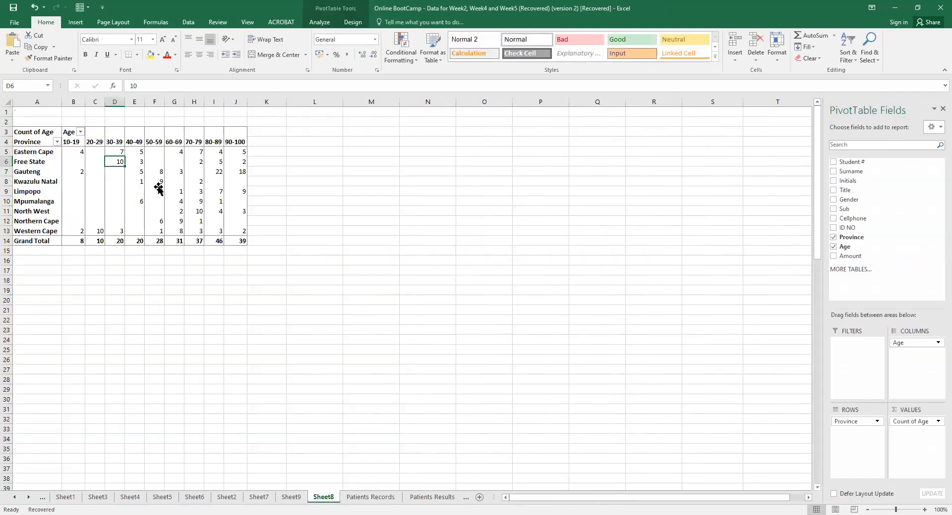
Set the pivot table options so that empty cells show the text "No".
left_click(99, 162)
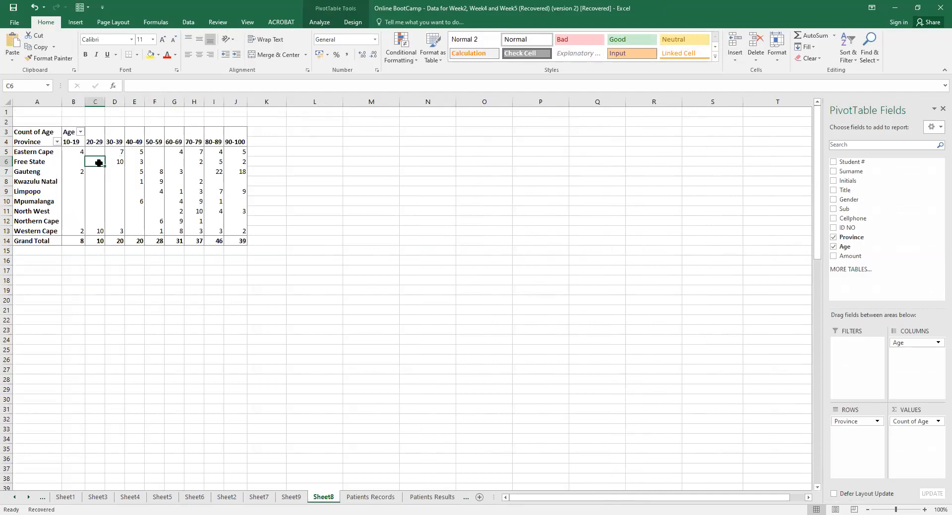
right_click(101, 160)
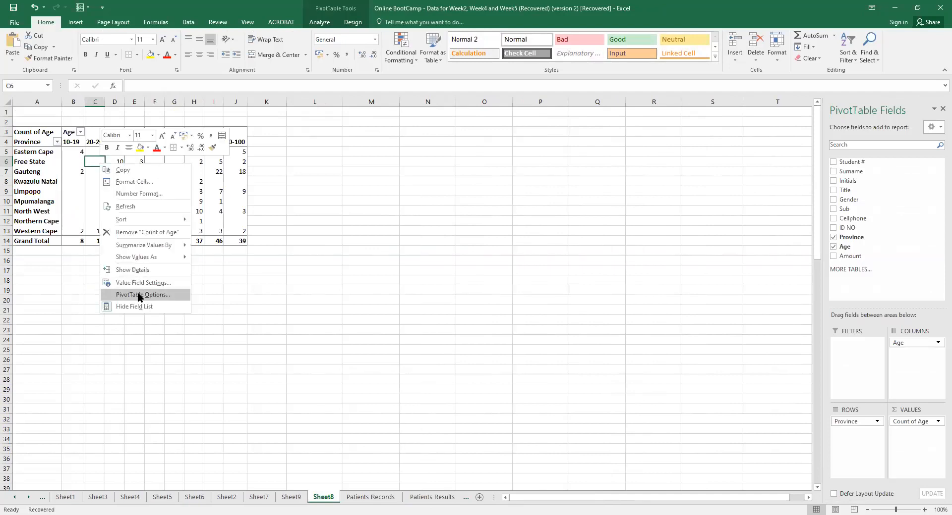
left_click(139, 295)
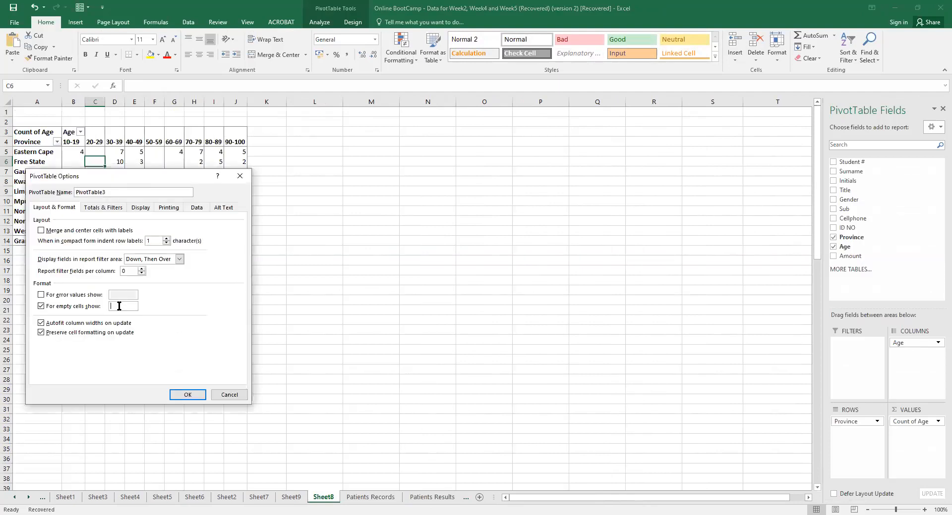
left_click(119, 307)
type("No")
left_click(186, 395)
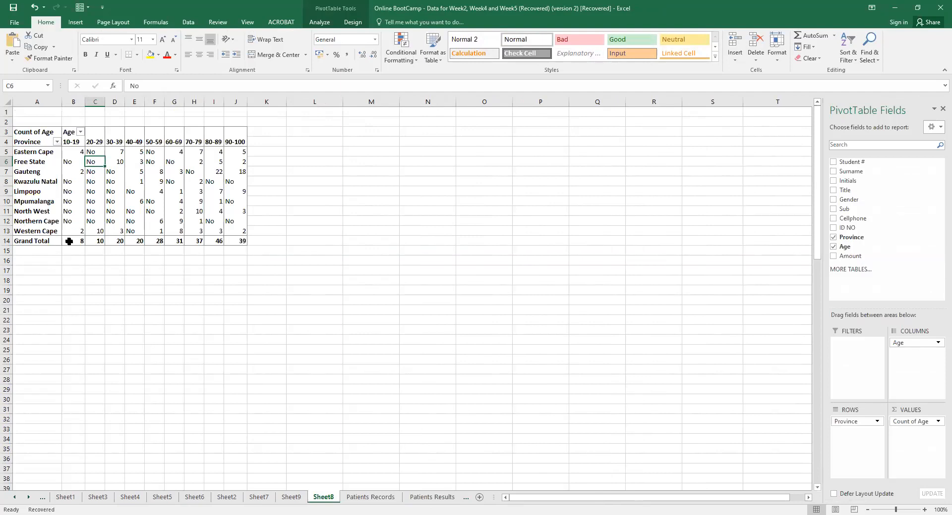
Turn on the pivot table's grand totals for both rows and columns.
left_click(198, 192)
left_click(325, 22)
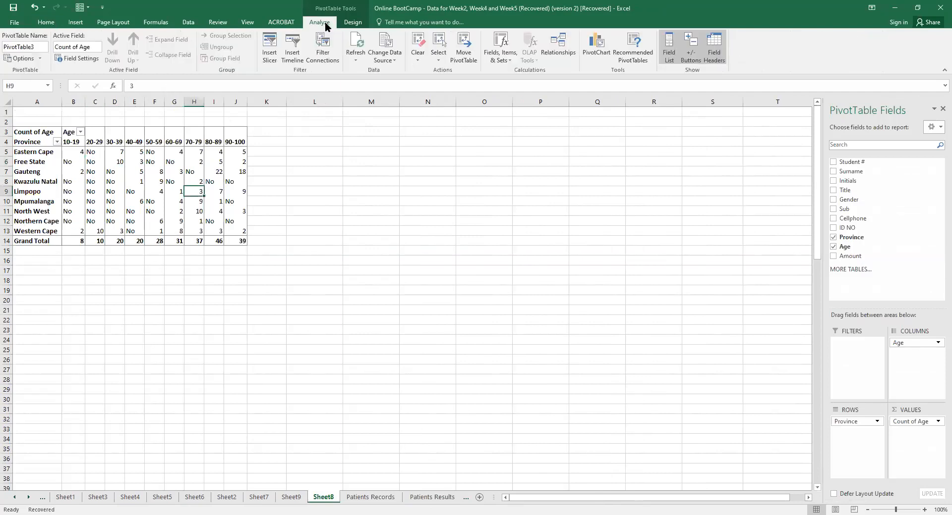
left_click(352, 22)
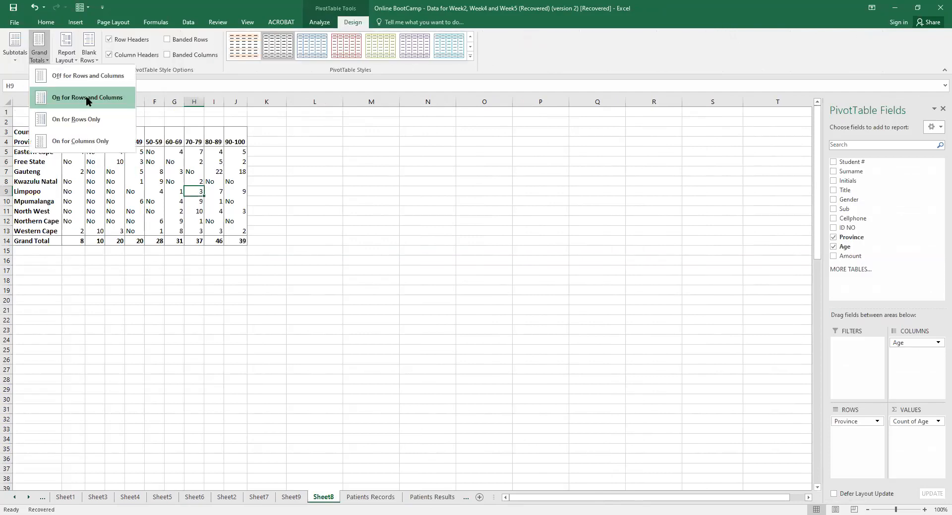
left_click(87, 97)
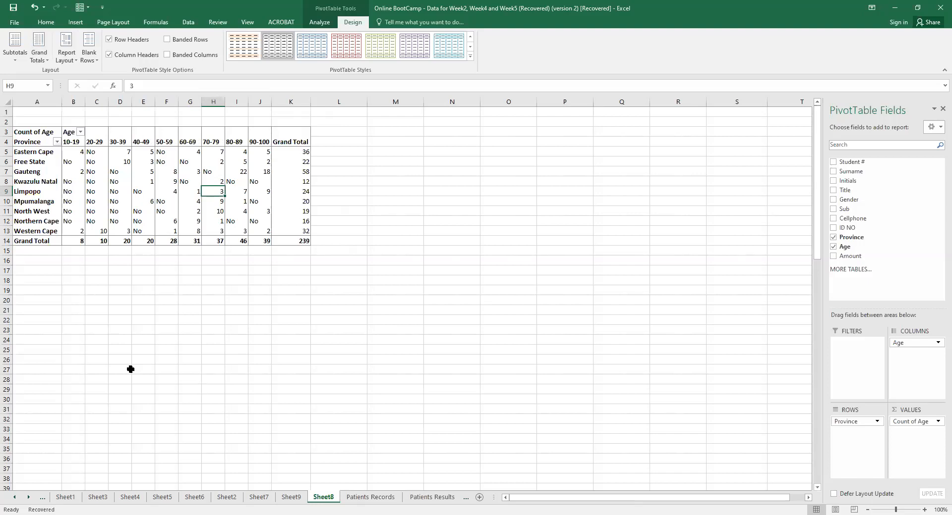
left_click(94, 153)
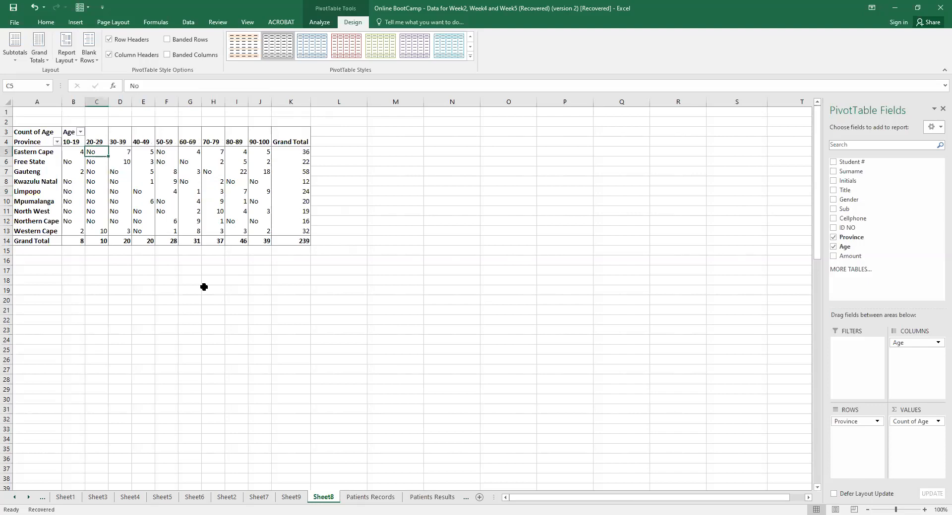